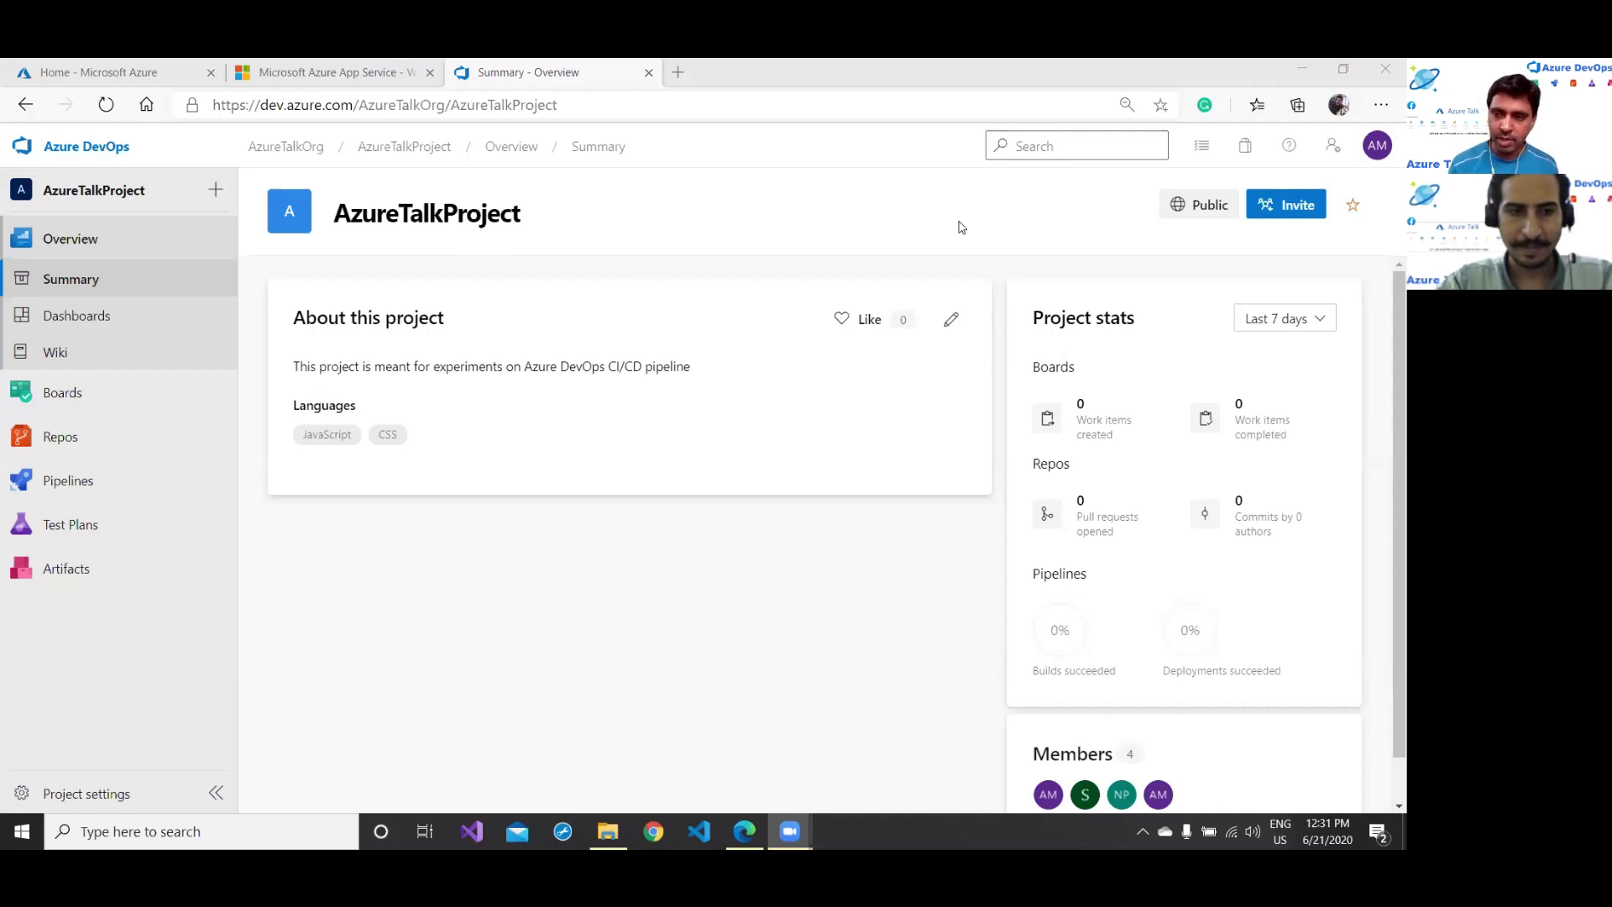
Step: Check the Azure portal home page, then view the AzureTalkProject repository's files and its list of branches in Azure DevOps
click(109, 76)
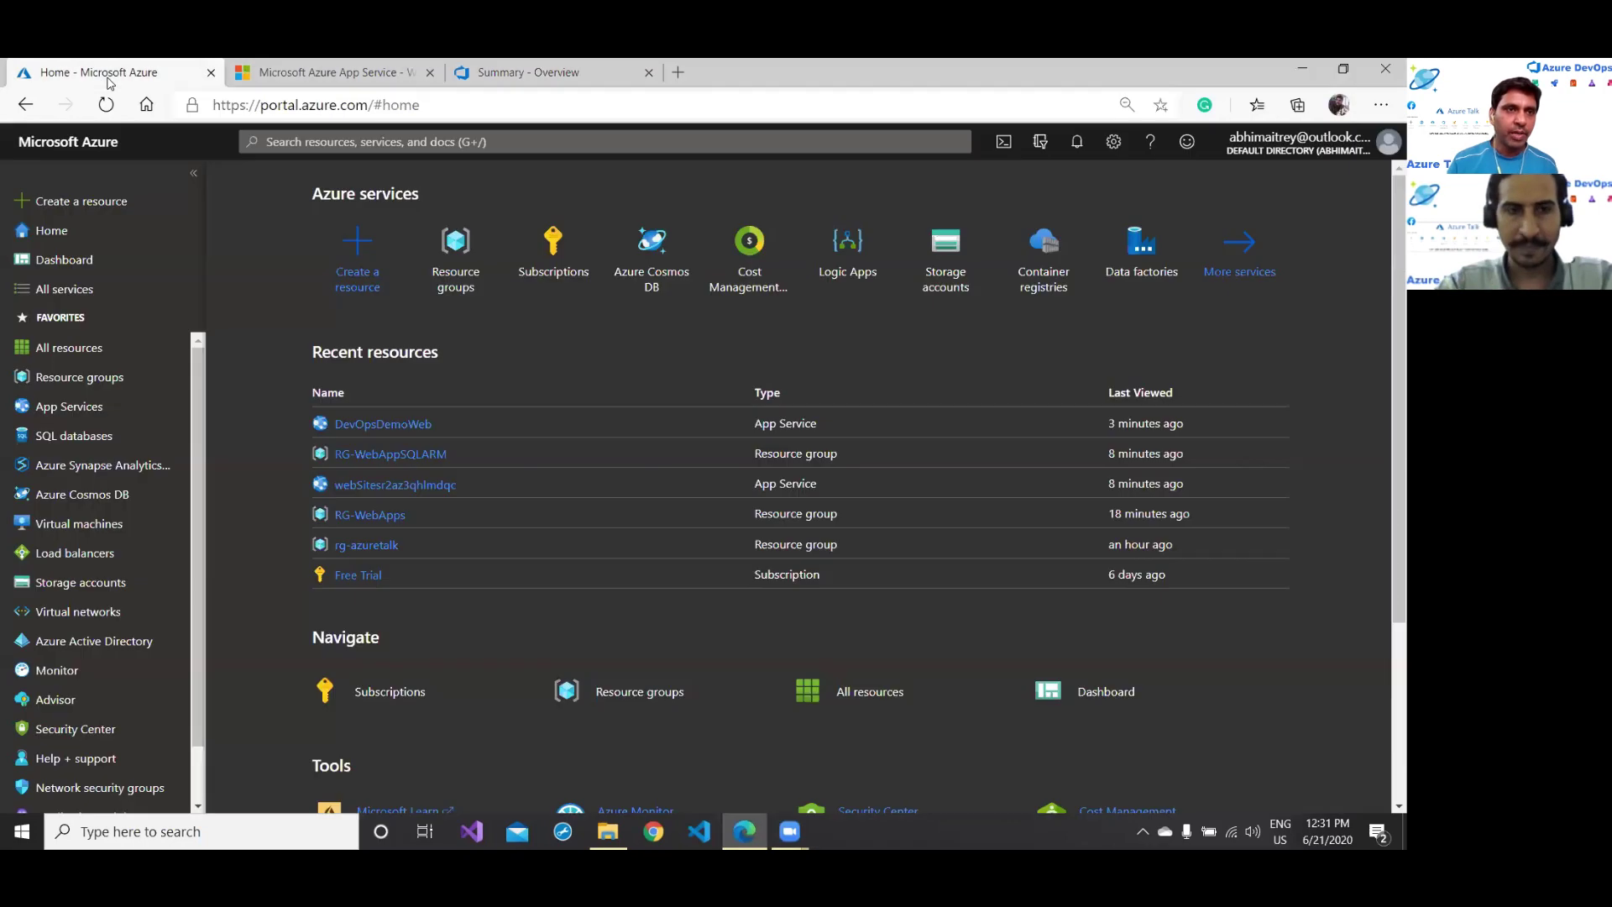
click(517, 71)
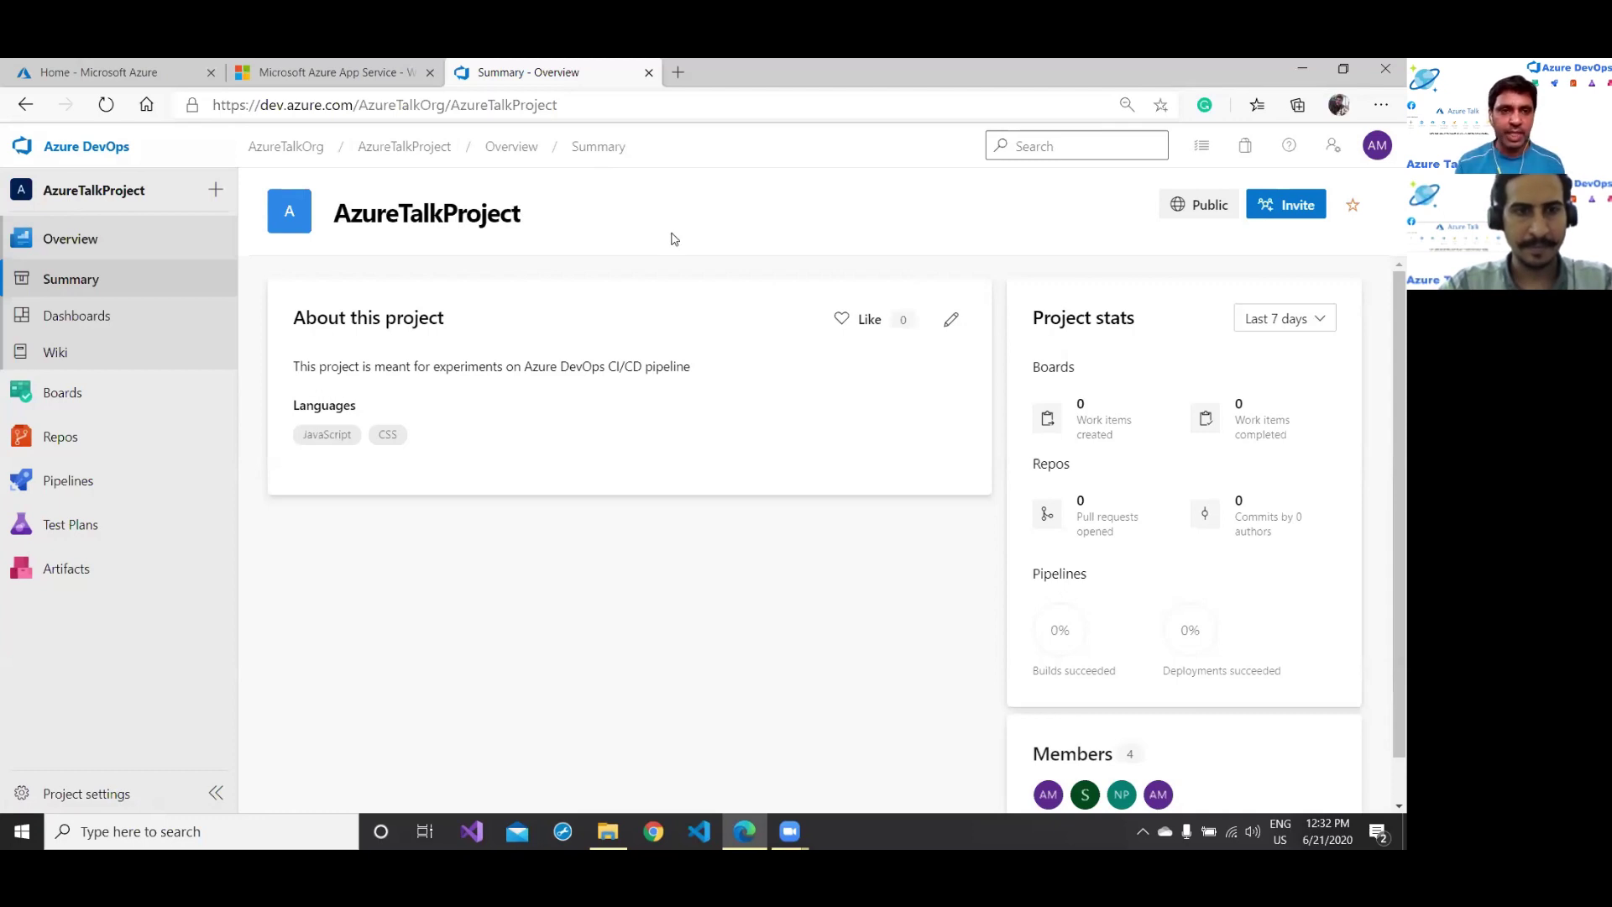
click(75, 436)
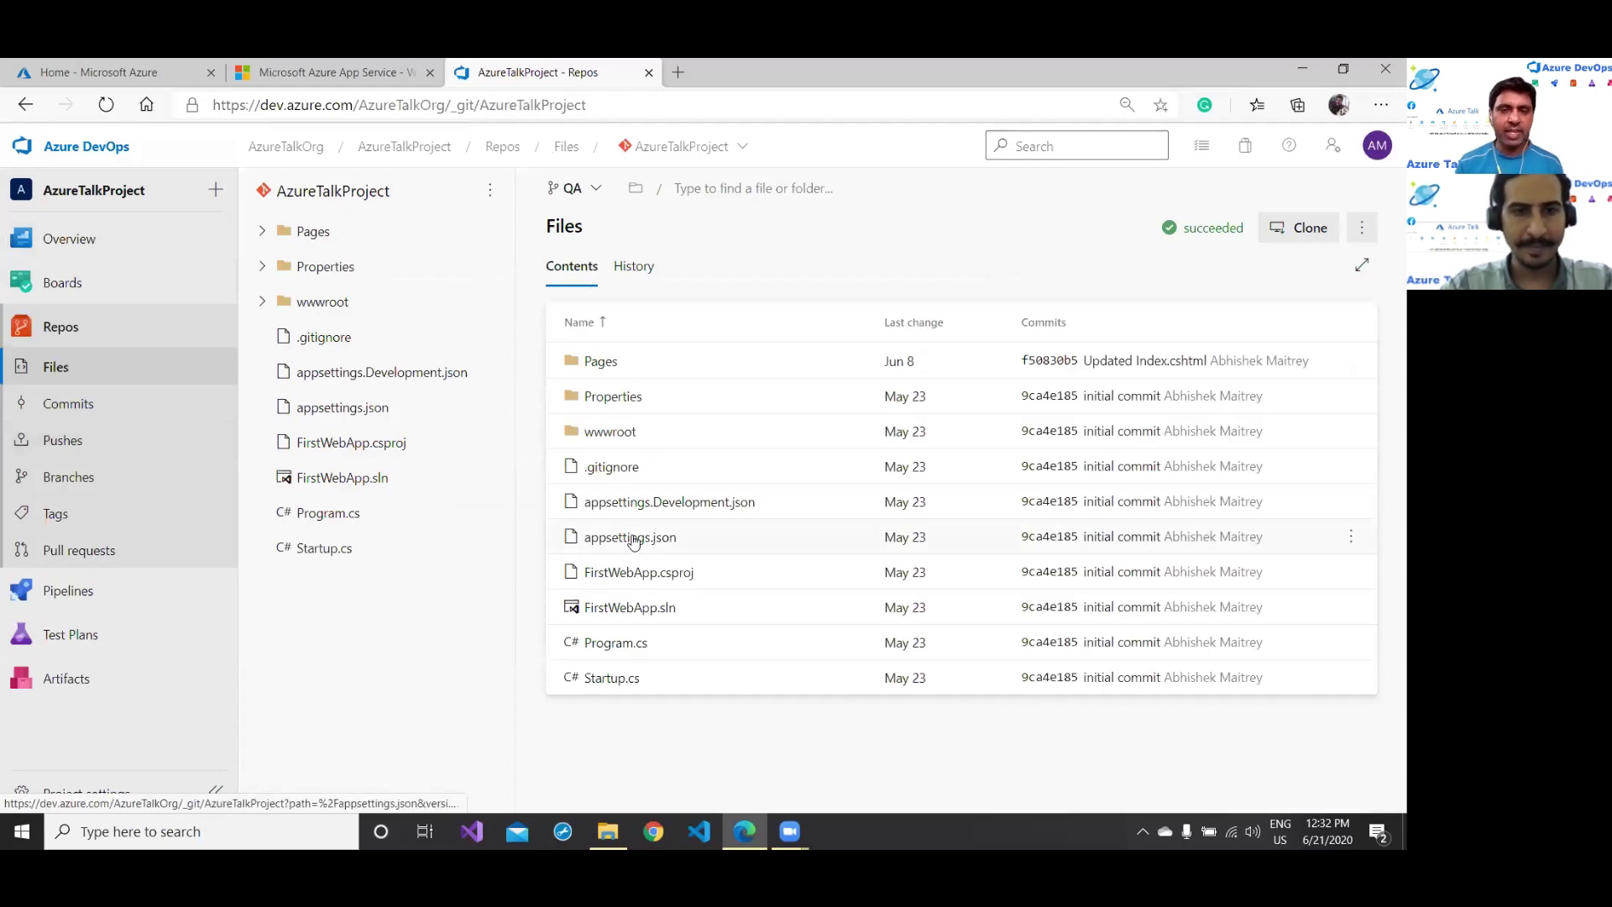
click(598, 195)
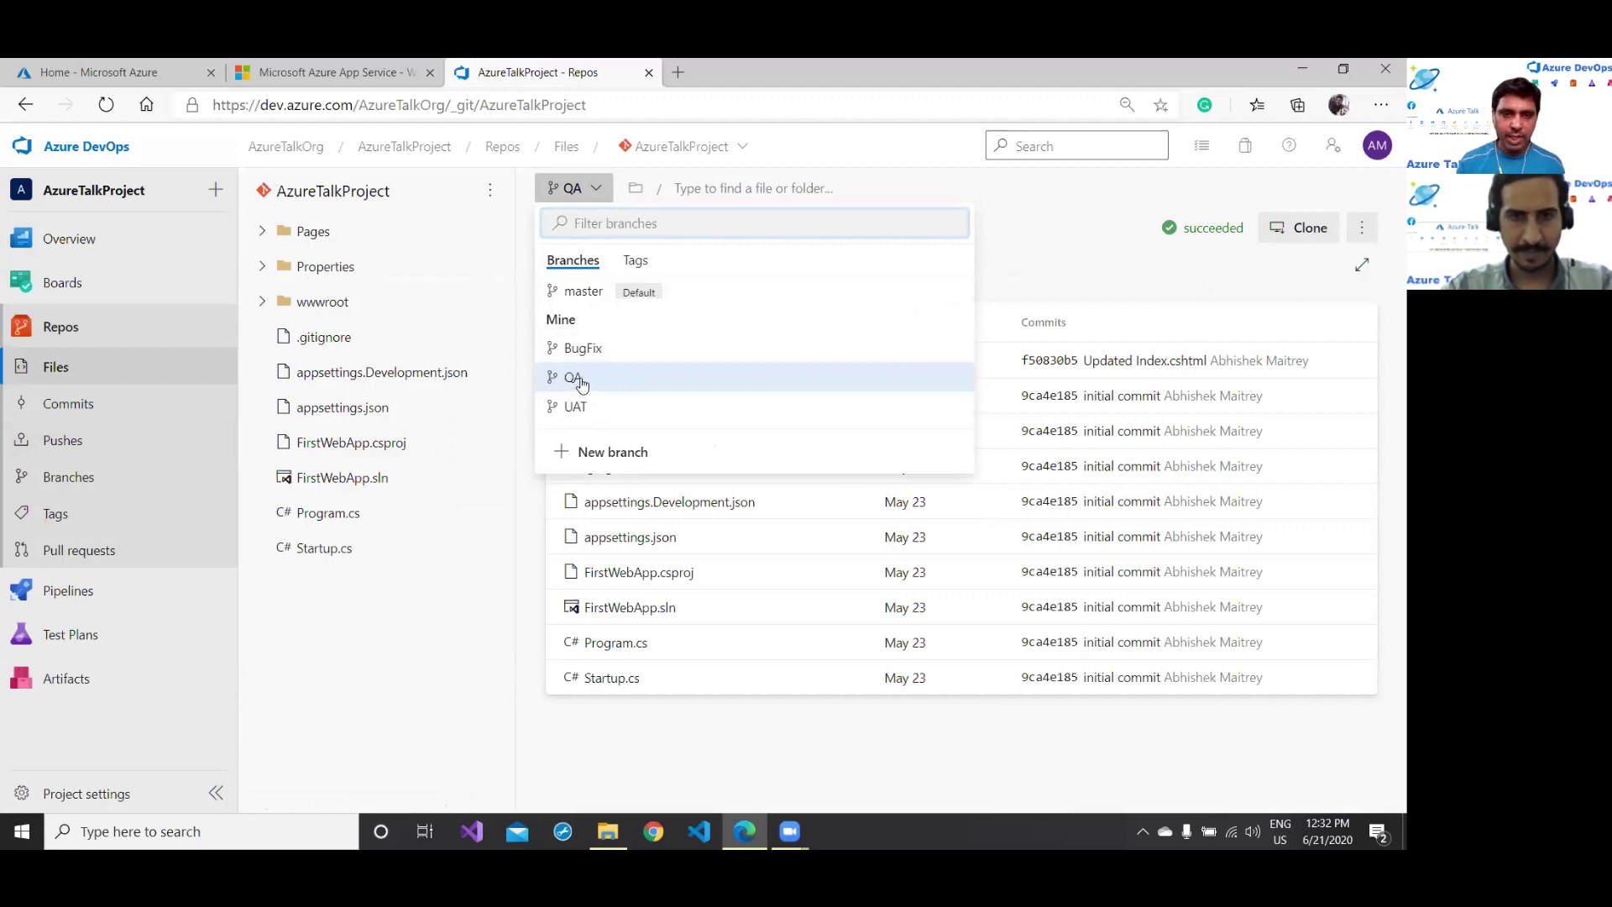
click(1025, 231)
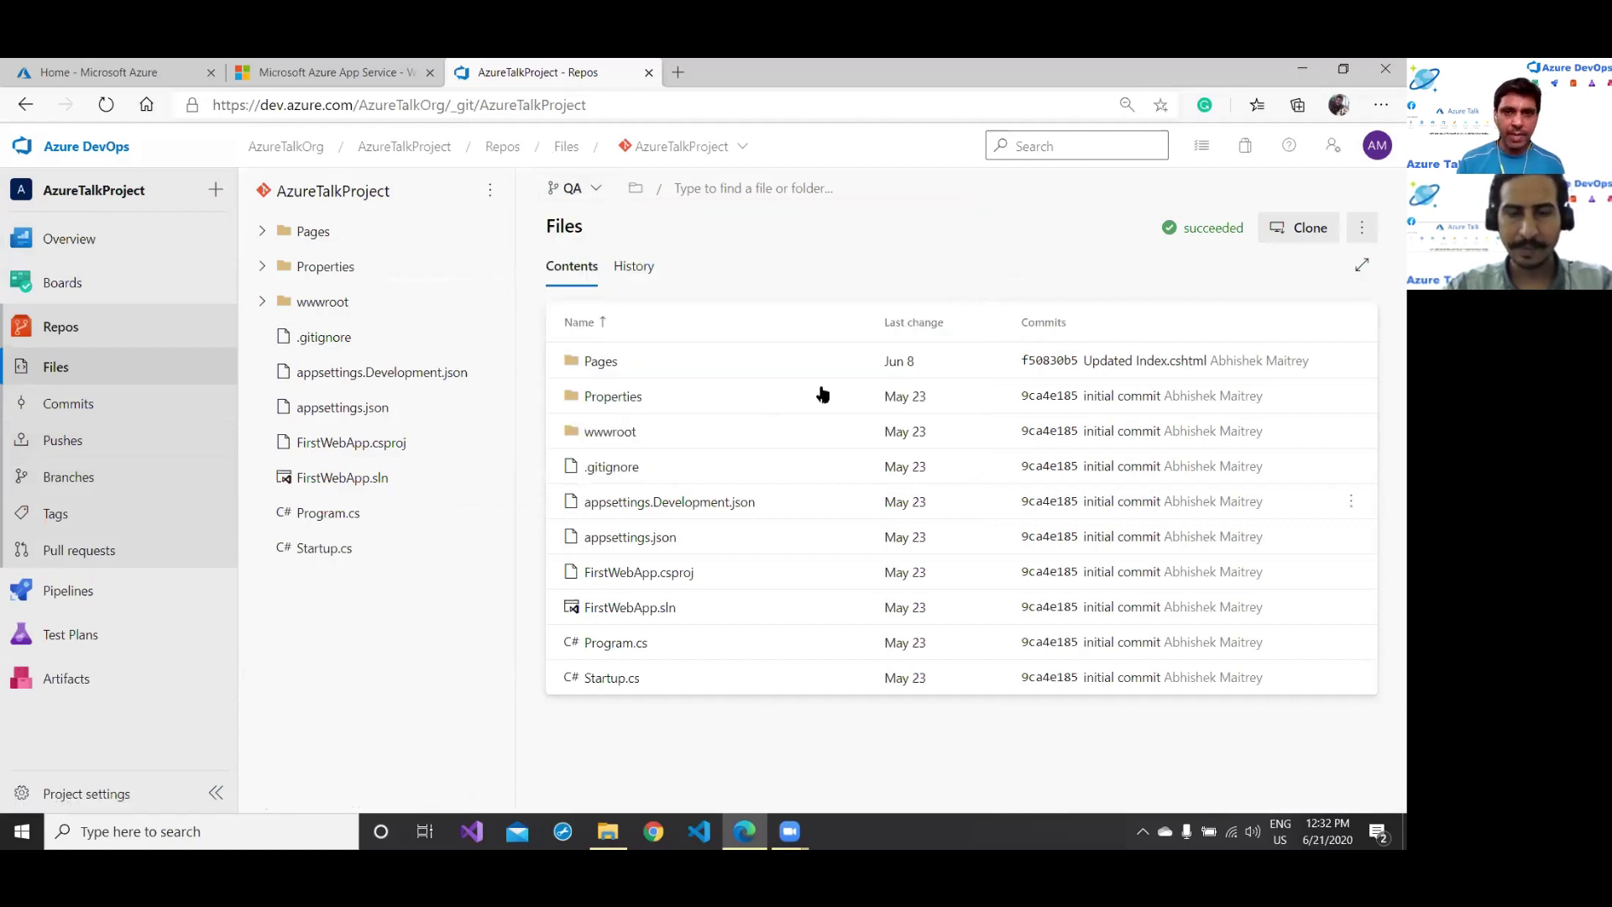
Step: Switch to the Azure portal and open the DevOpsDemoWeb app service in the RG-WebApps resource group
click(163, 72)
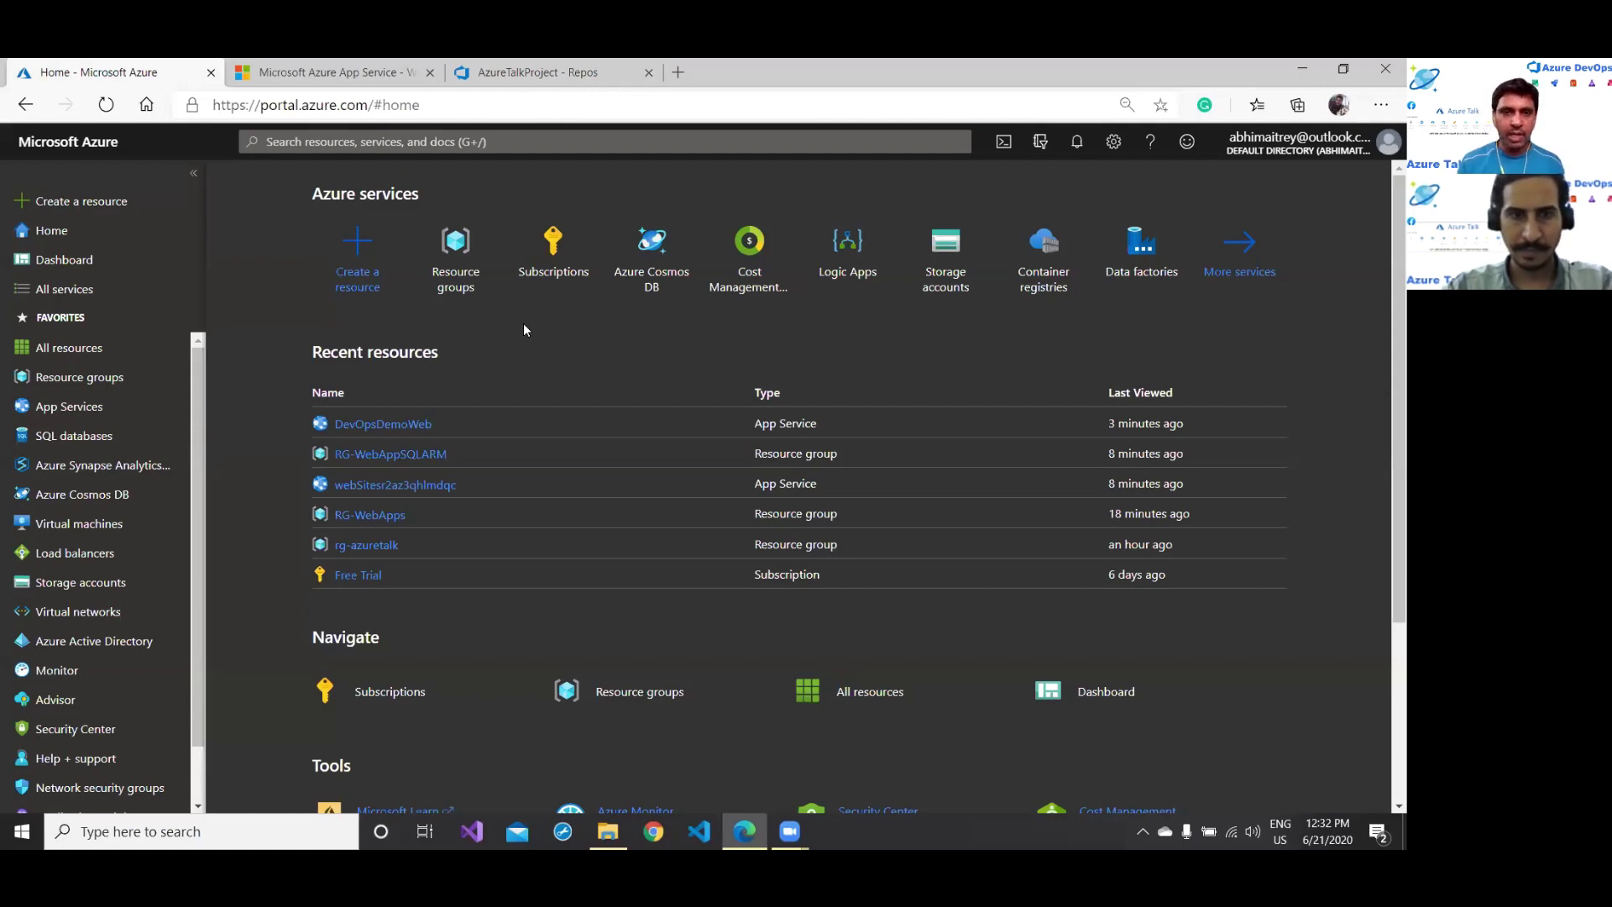
click(458, 255)
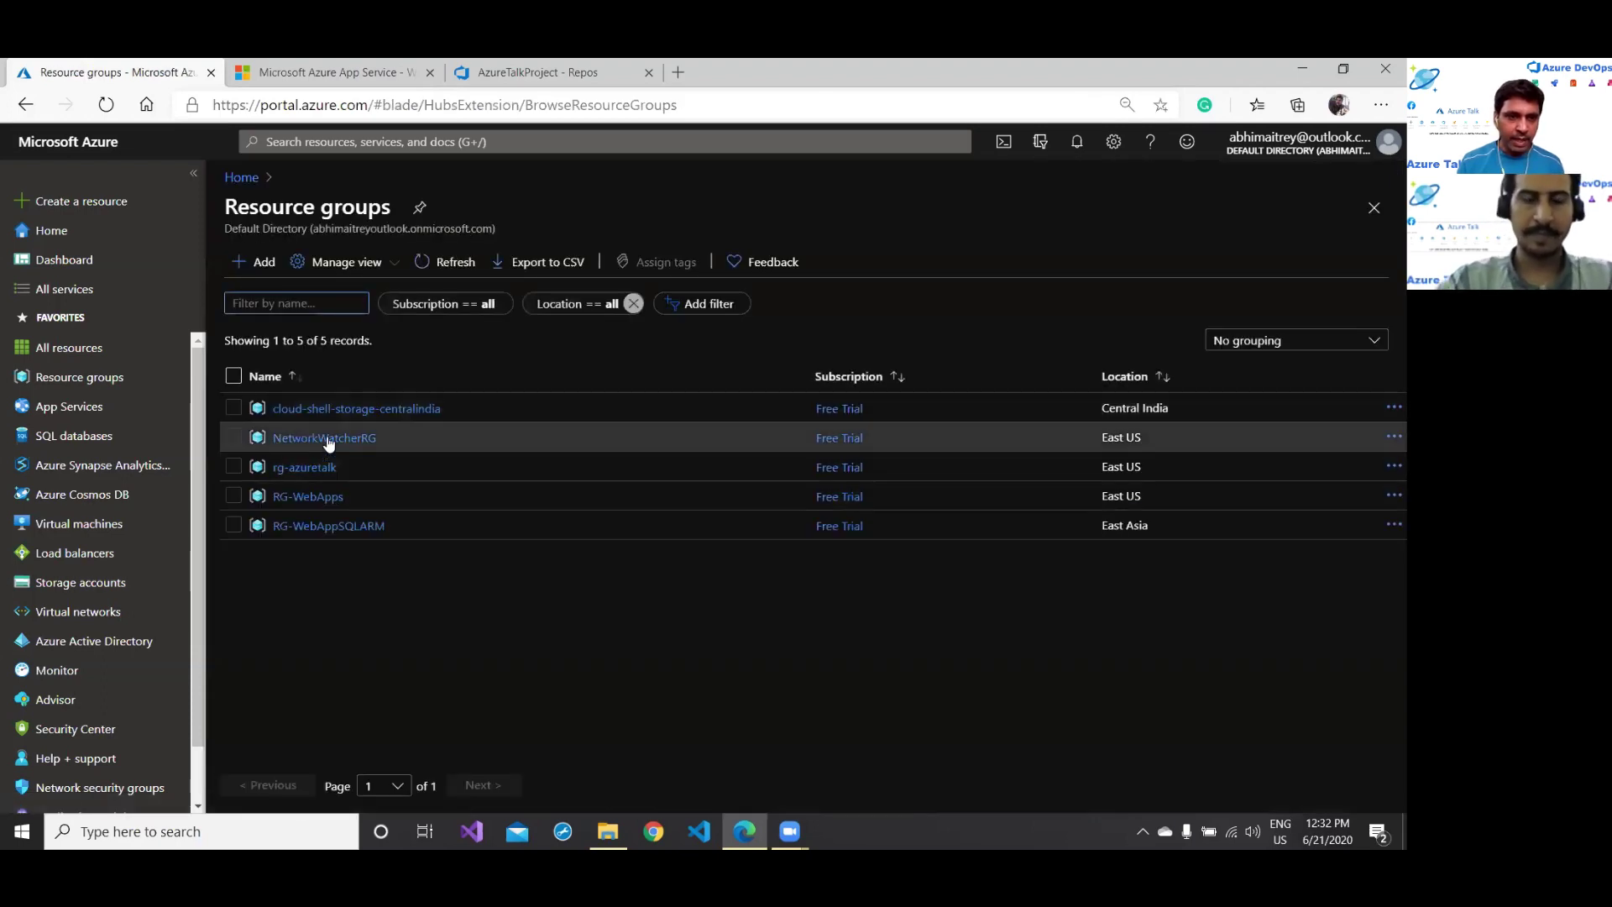
click(323, 500)
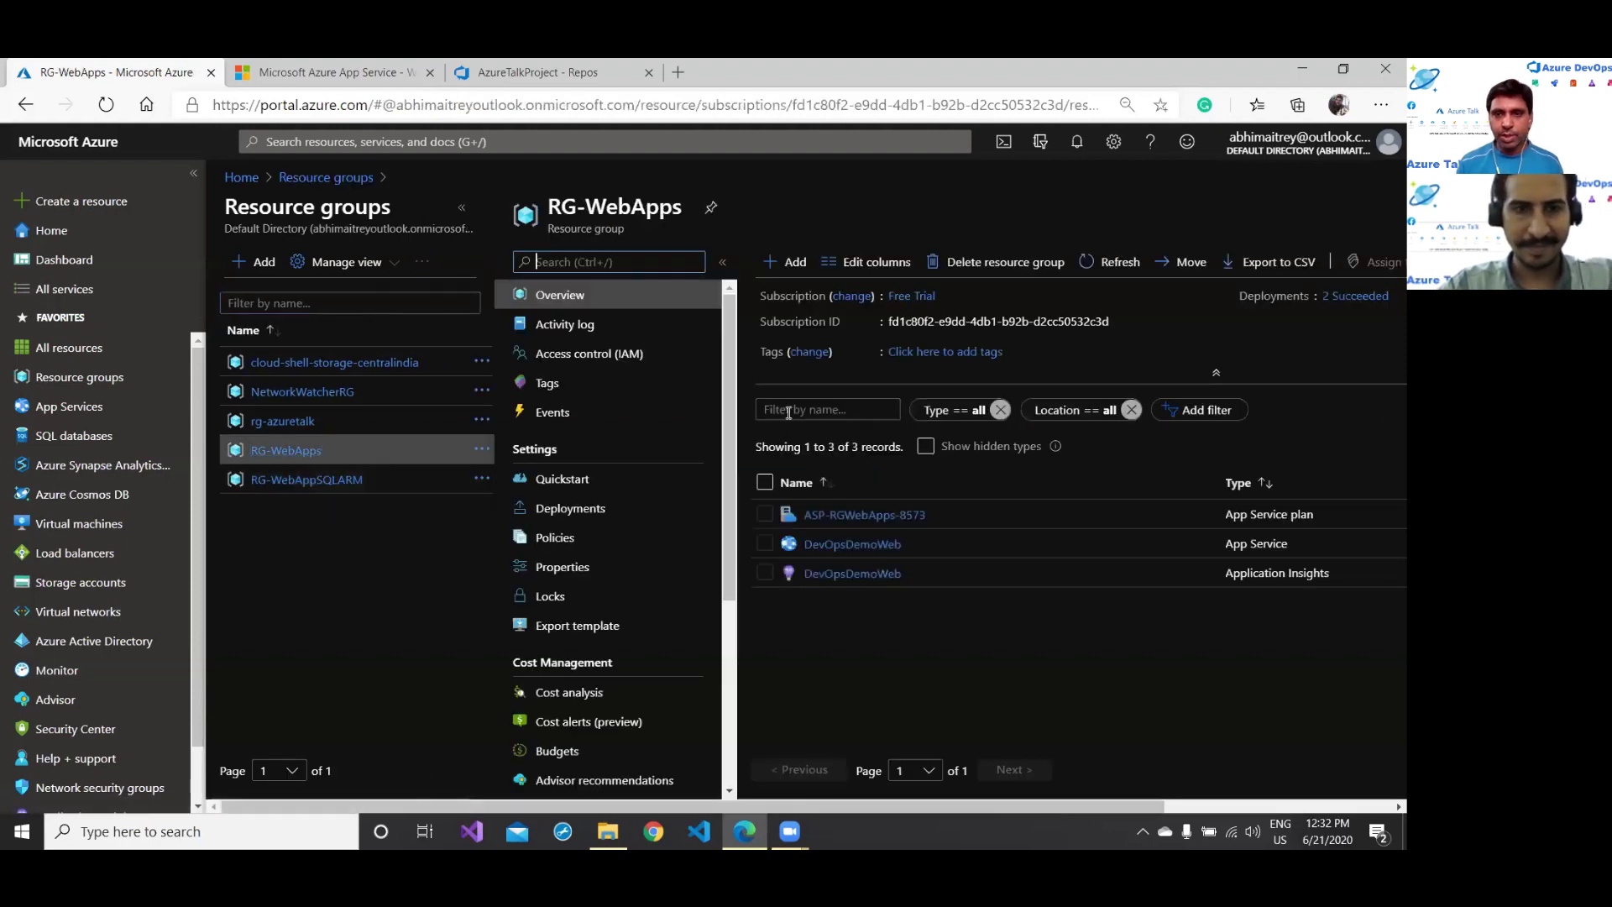
click(461, 207)
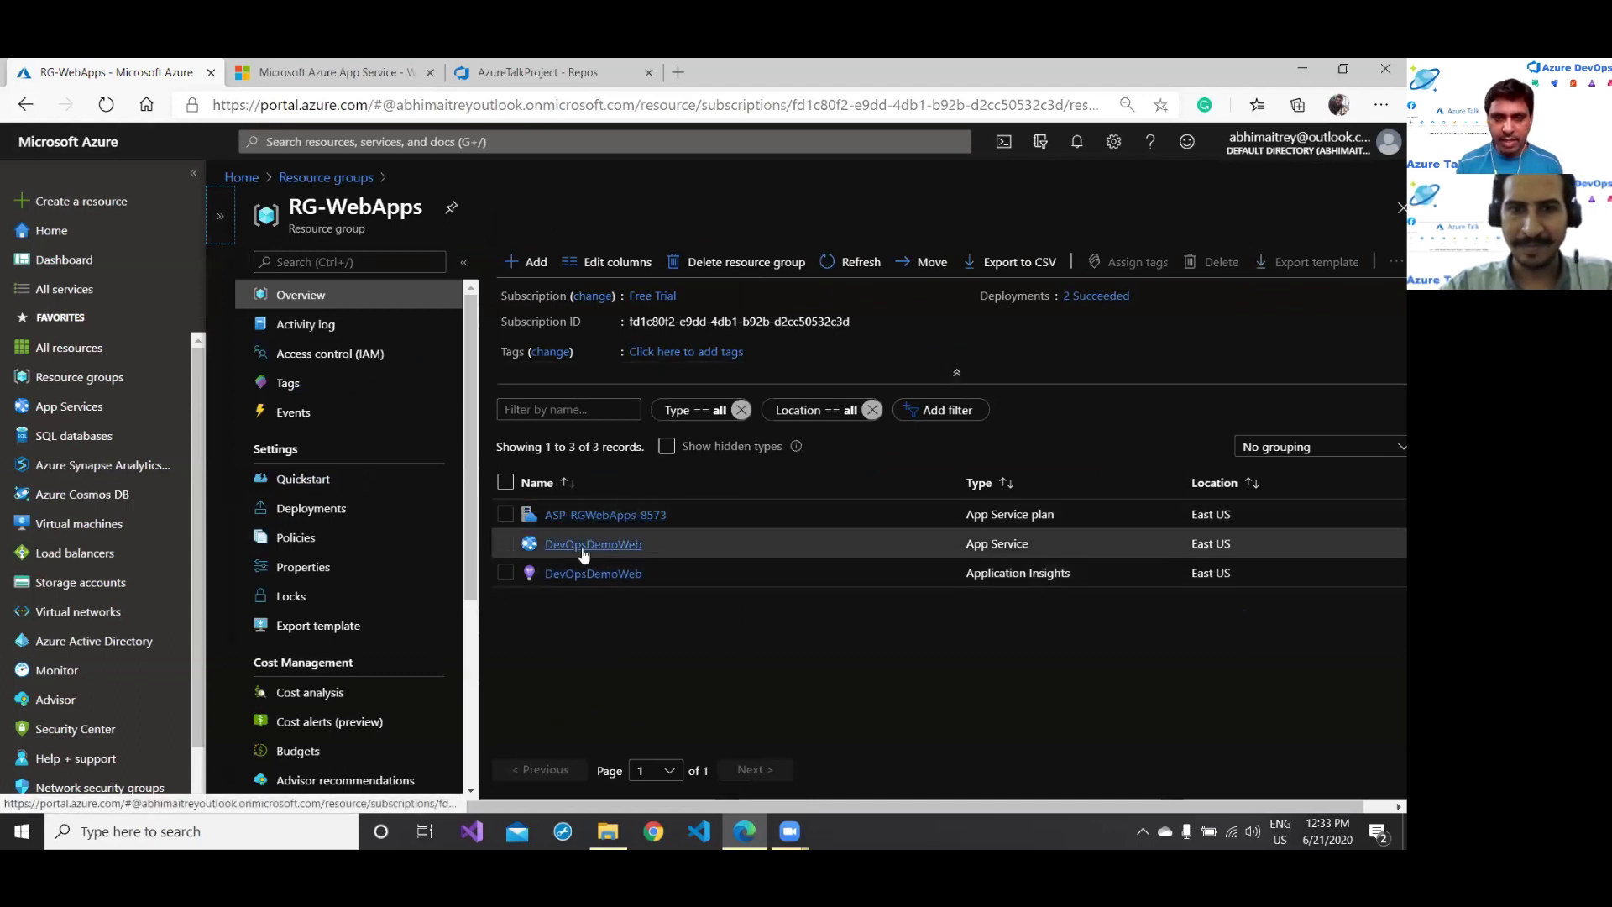
click(616, 550)
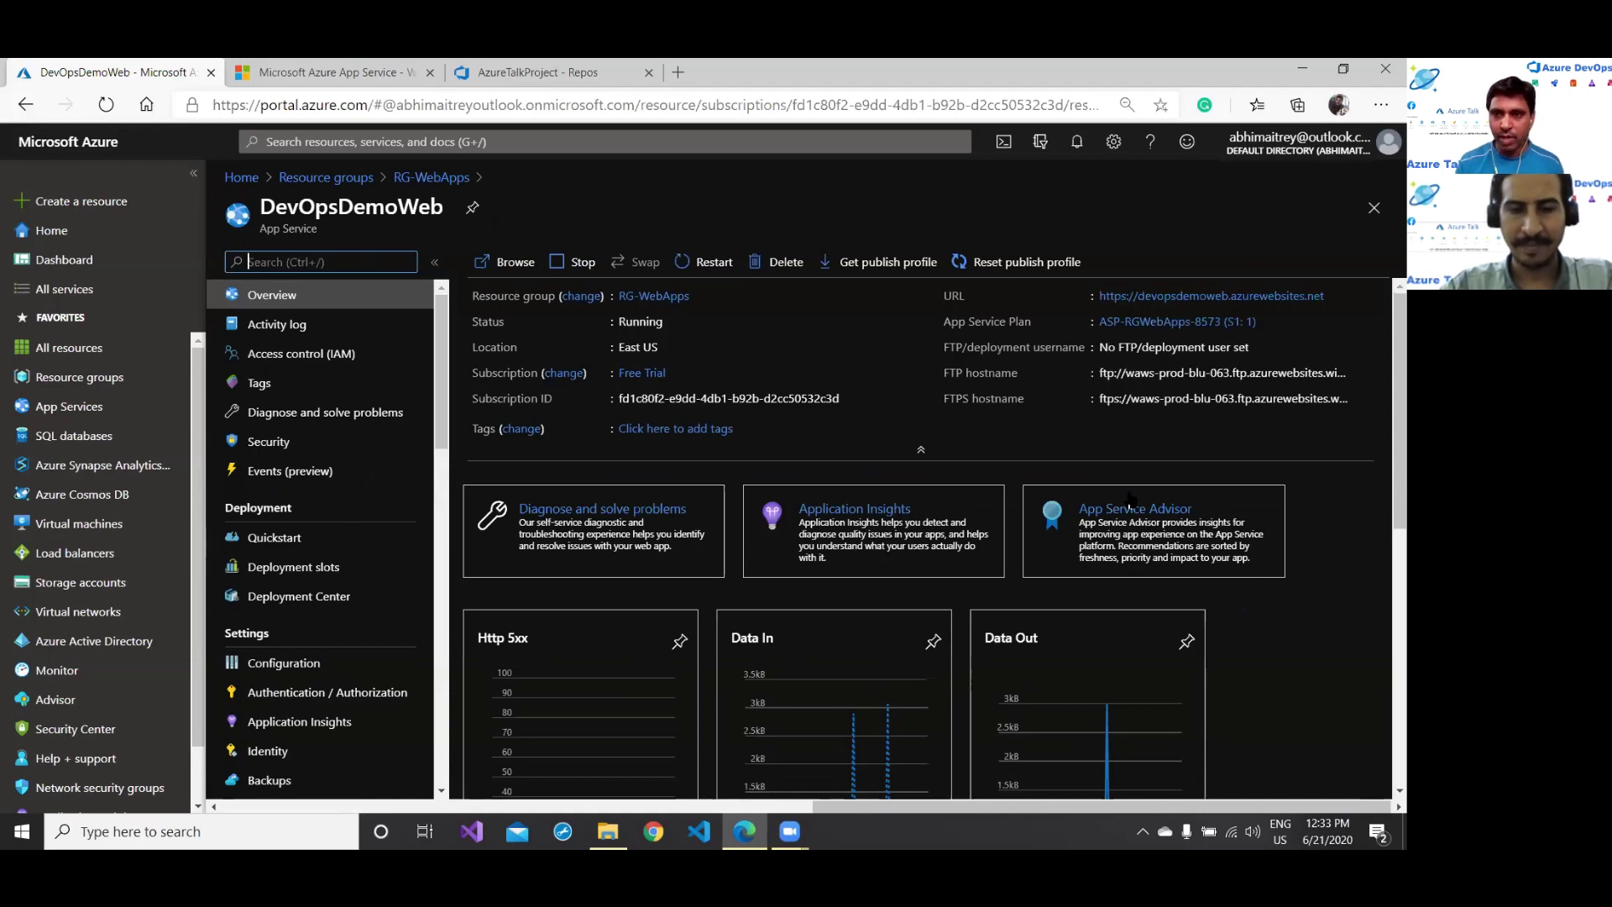
Step: View the DevOpsDemoWeb site at its URL, close the extra page, and return to the app service overview
click(1242, 297)
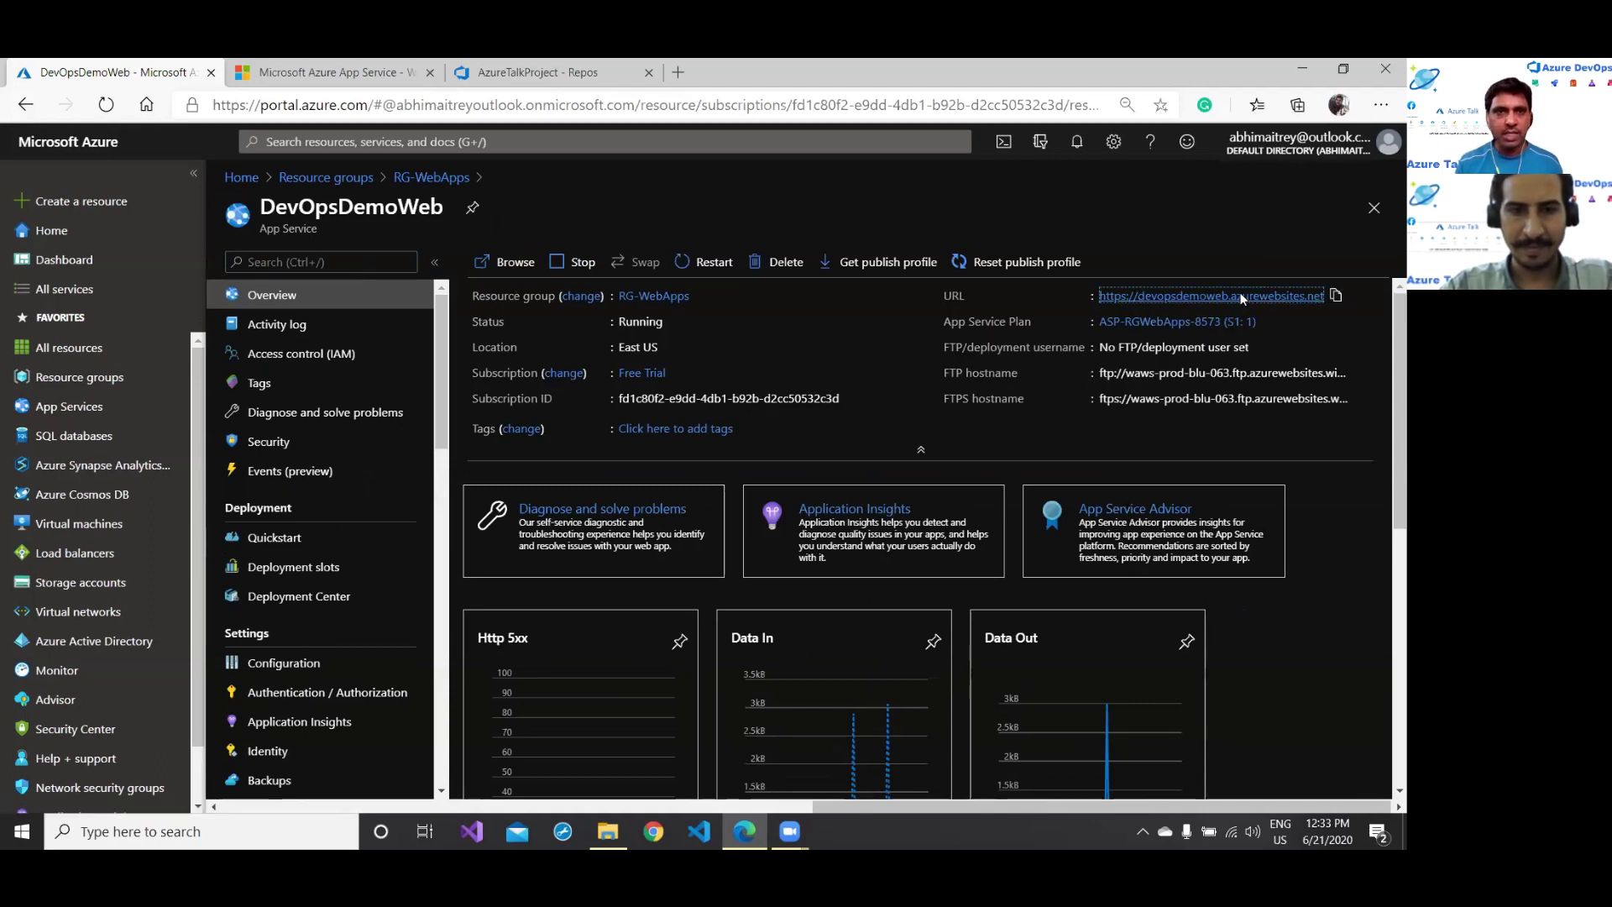
click(651, 73)
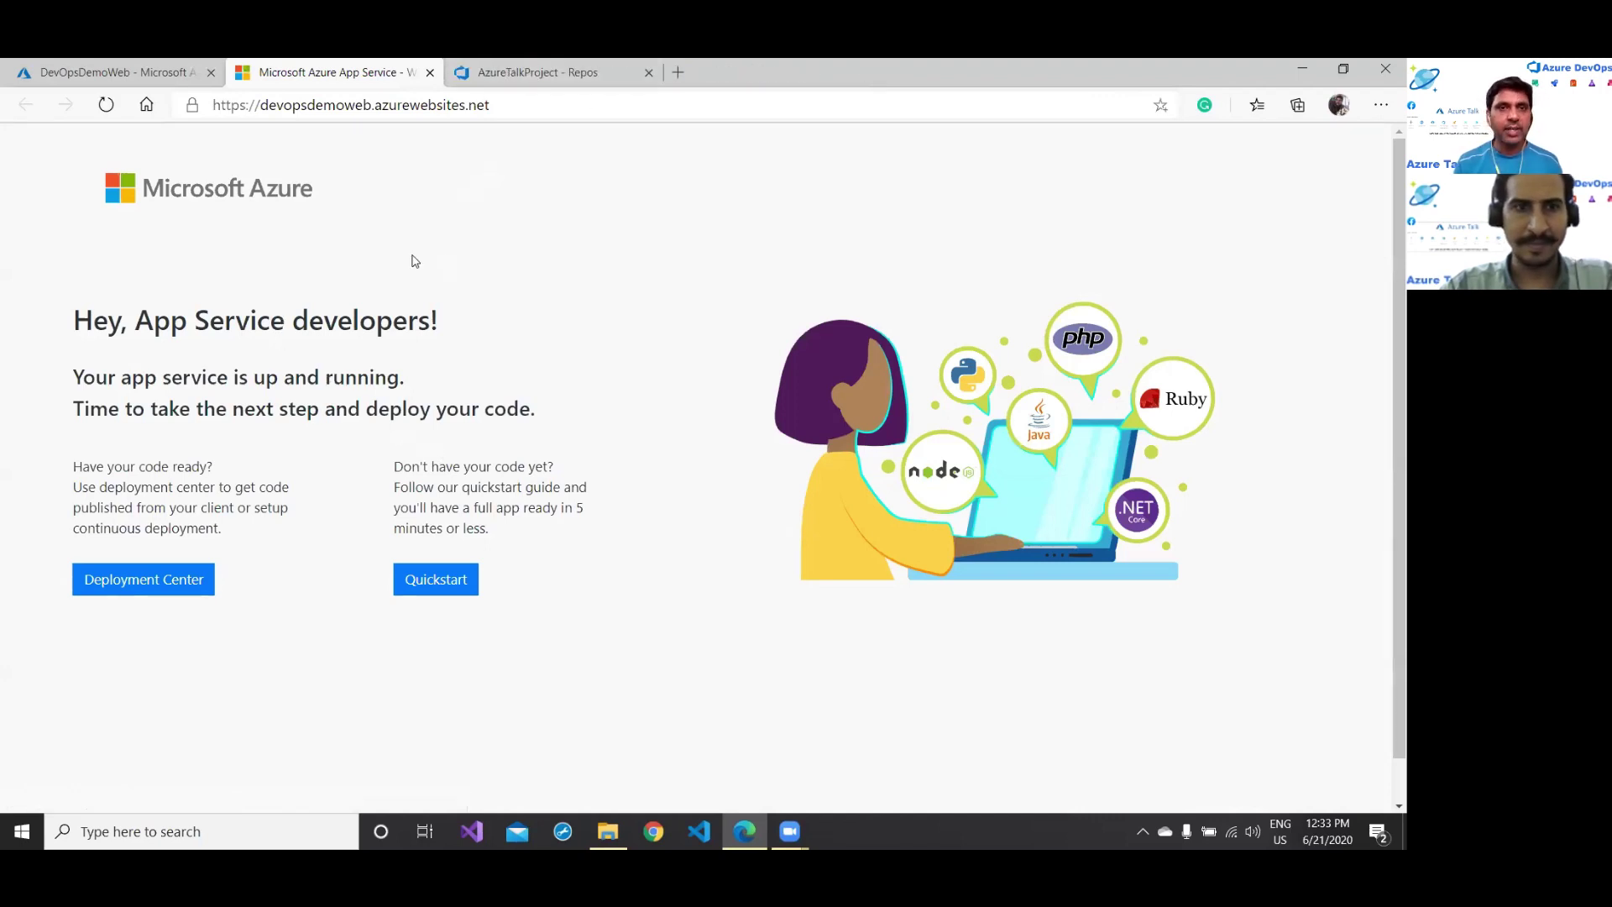
click(156, 74)
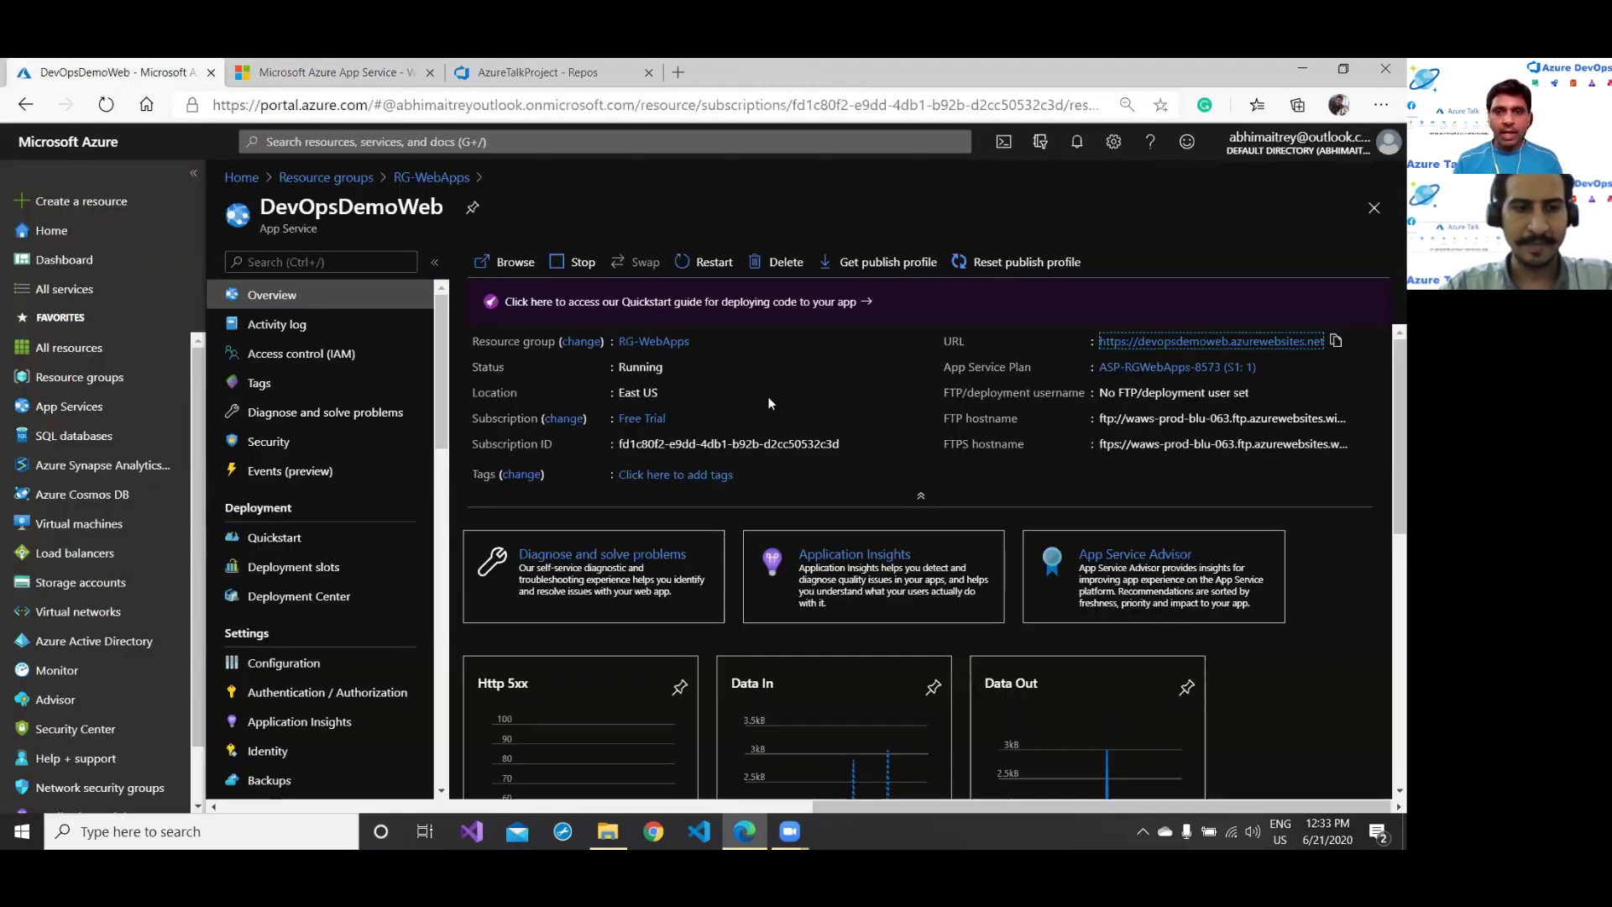
Step: In Azure DevOps, start a new classic-editor pipeline from Azure Repos Git, using the AzureTalkProject repository and master branch
click(581, 72)
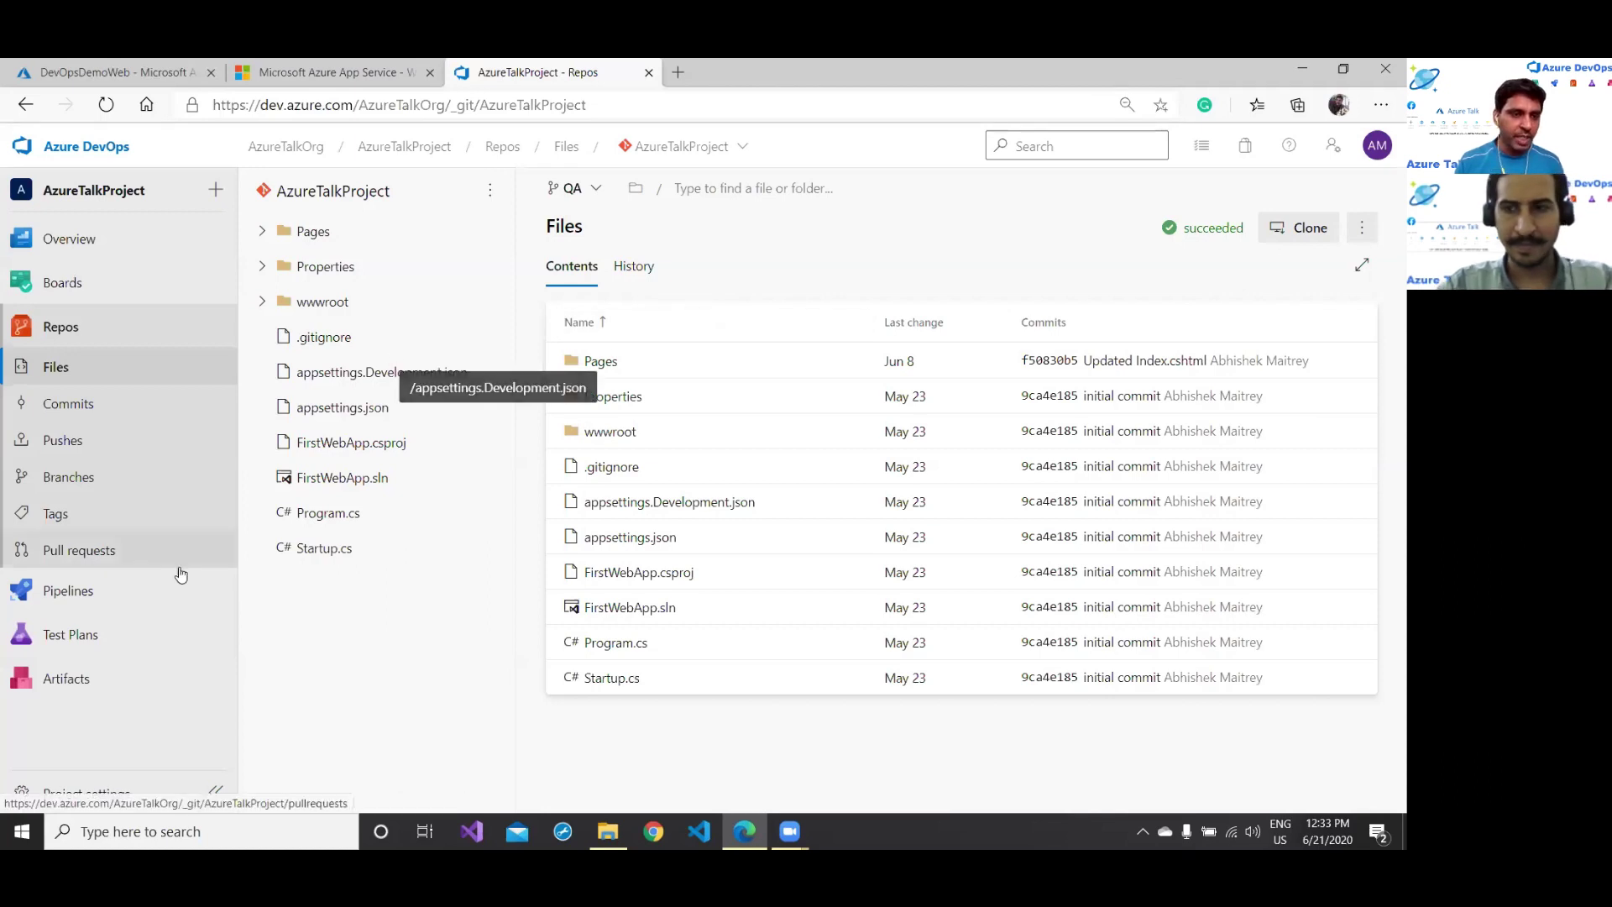
click(80, 594)
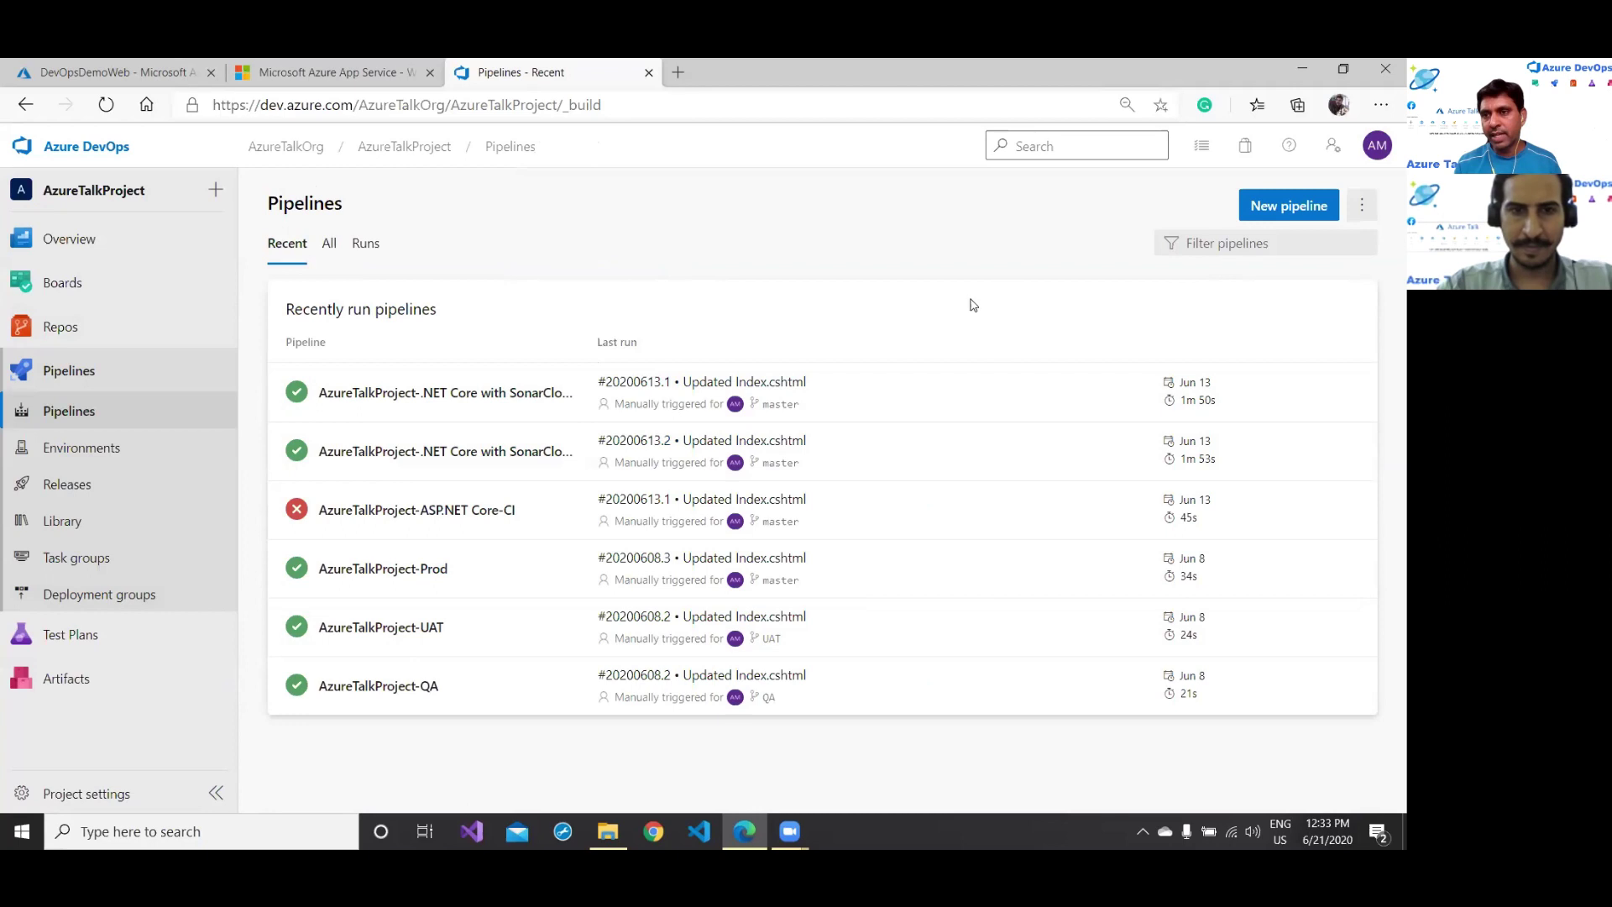
click(1282, 215)
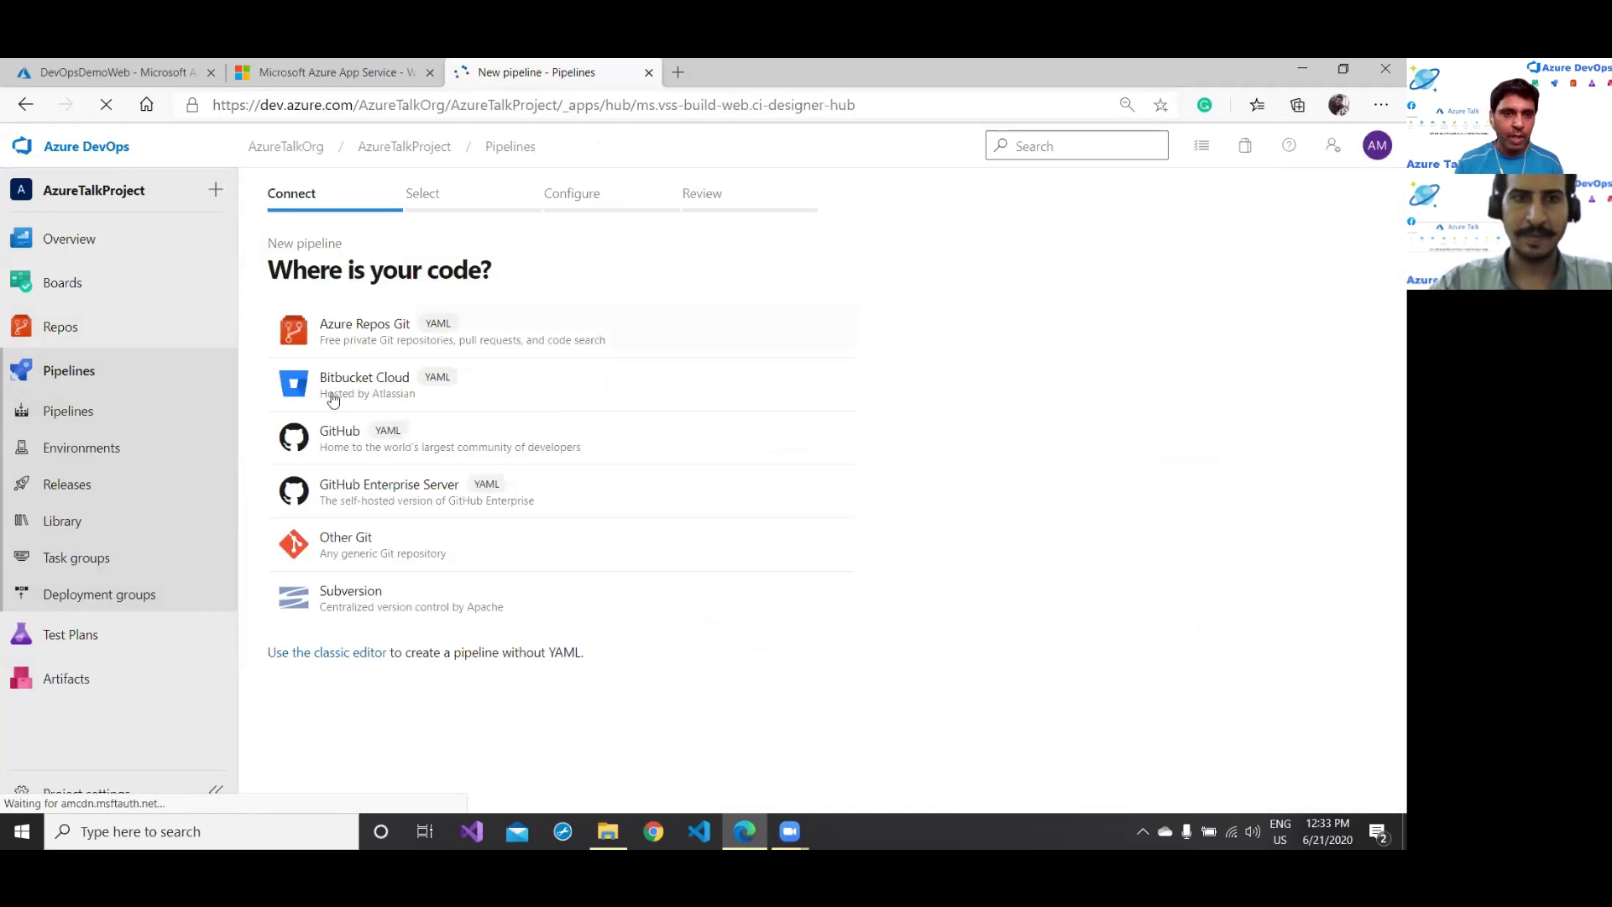
click(348, 660)
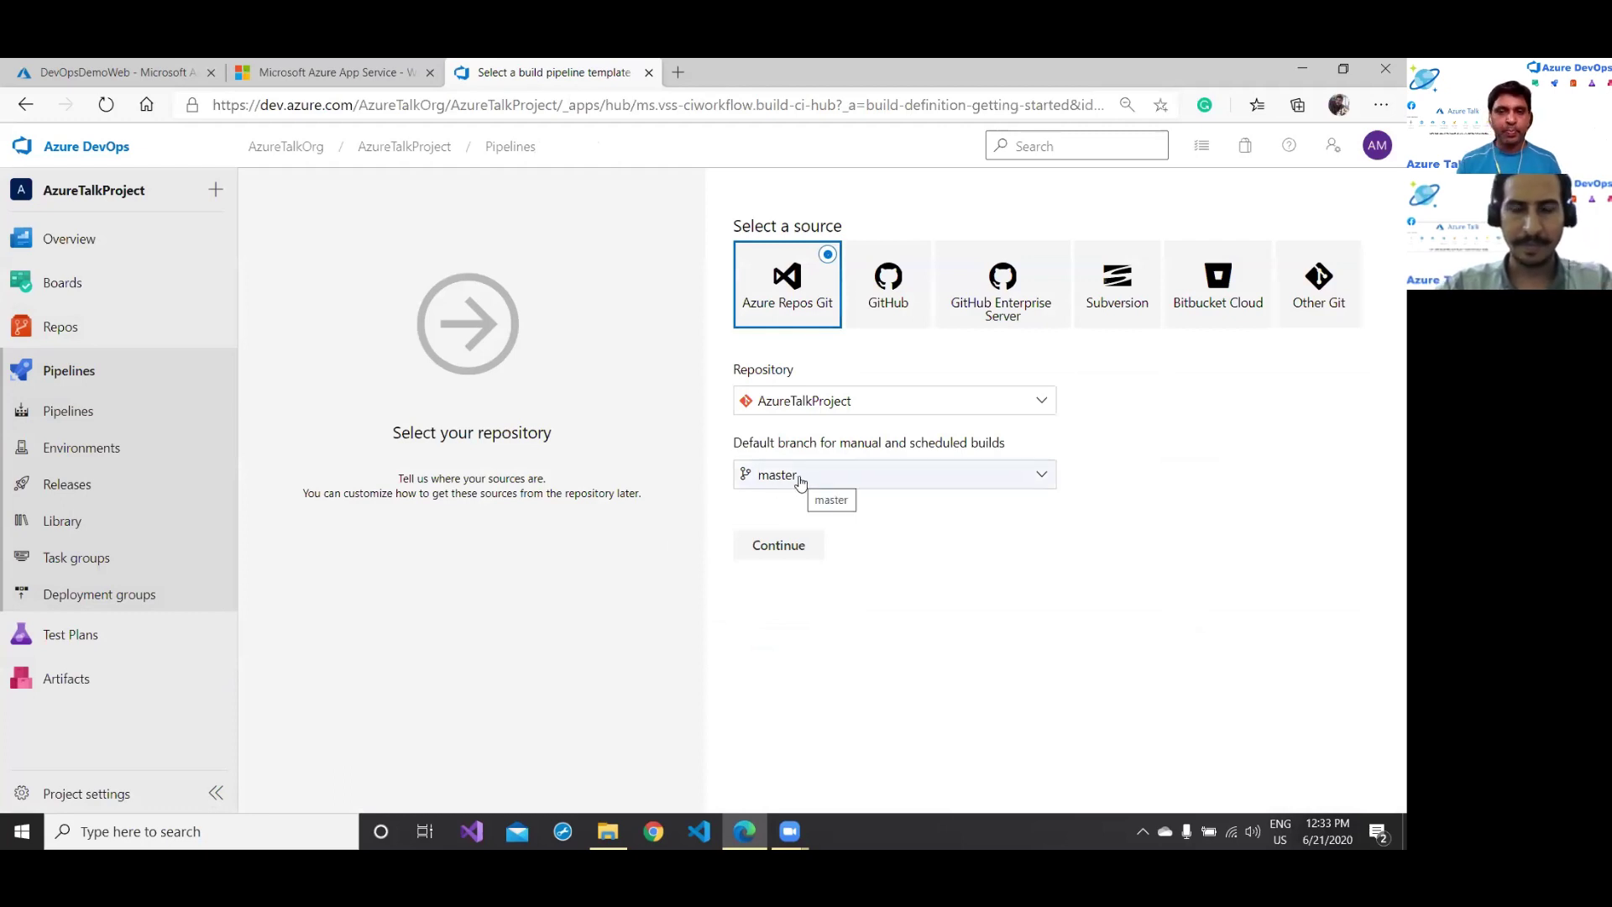
click(782, 549)
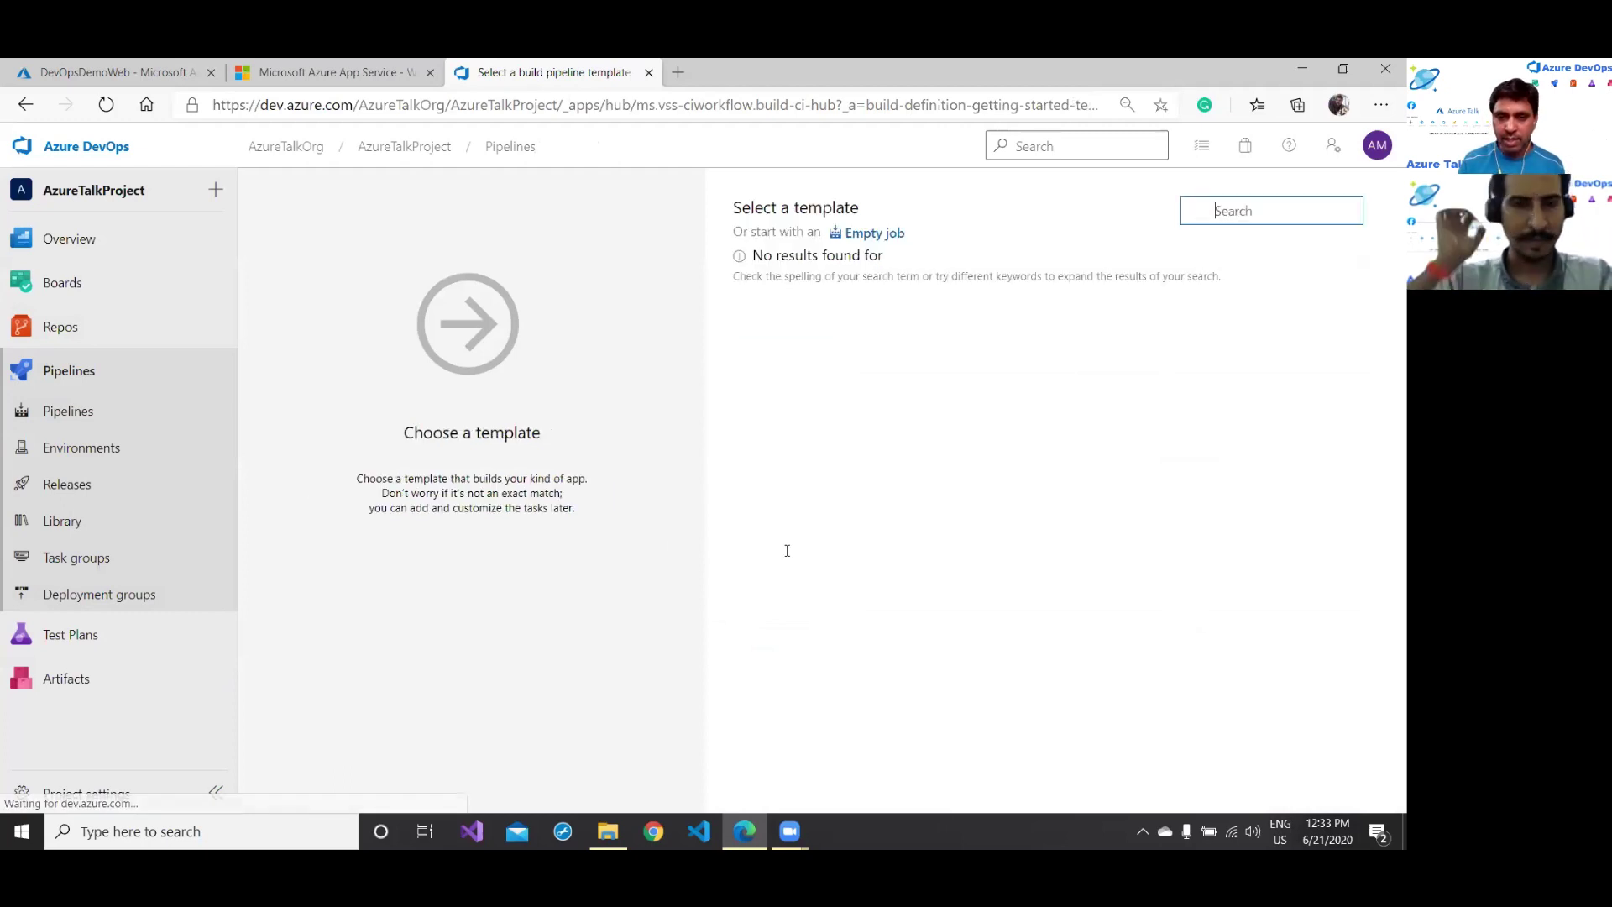
Step: Apply the ASP.NET Core template to the new build pipeline
scroll(901, 456, down, 7)
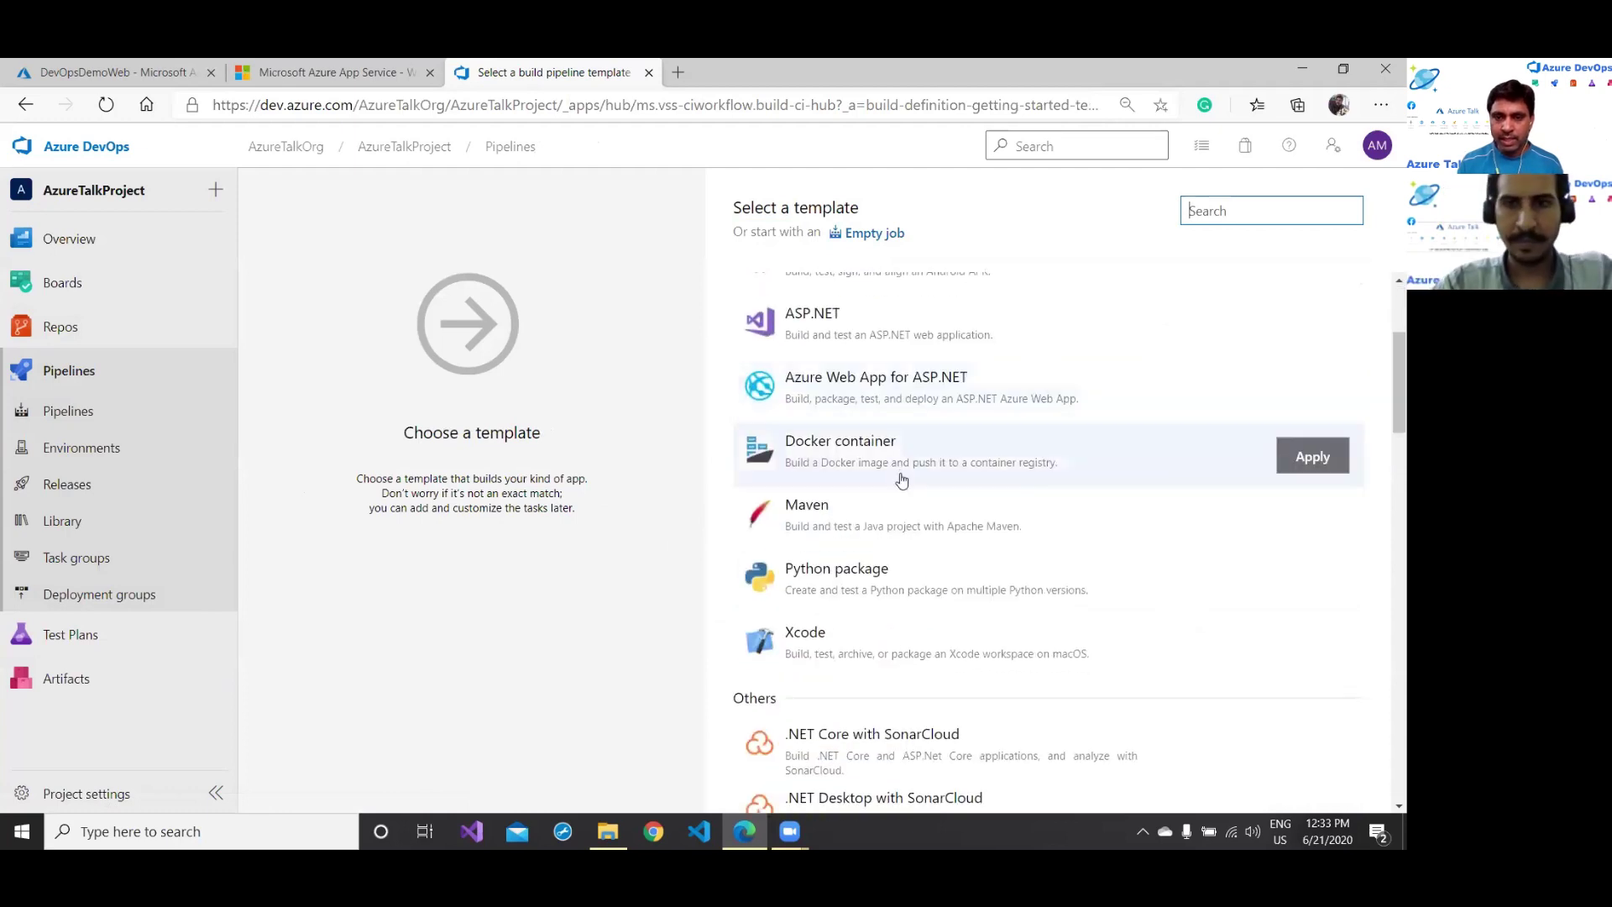
click(1056, 626)
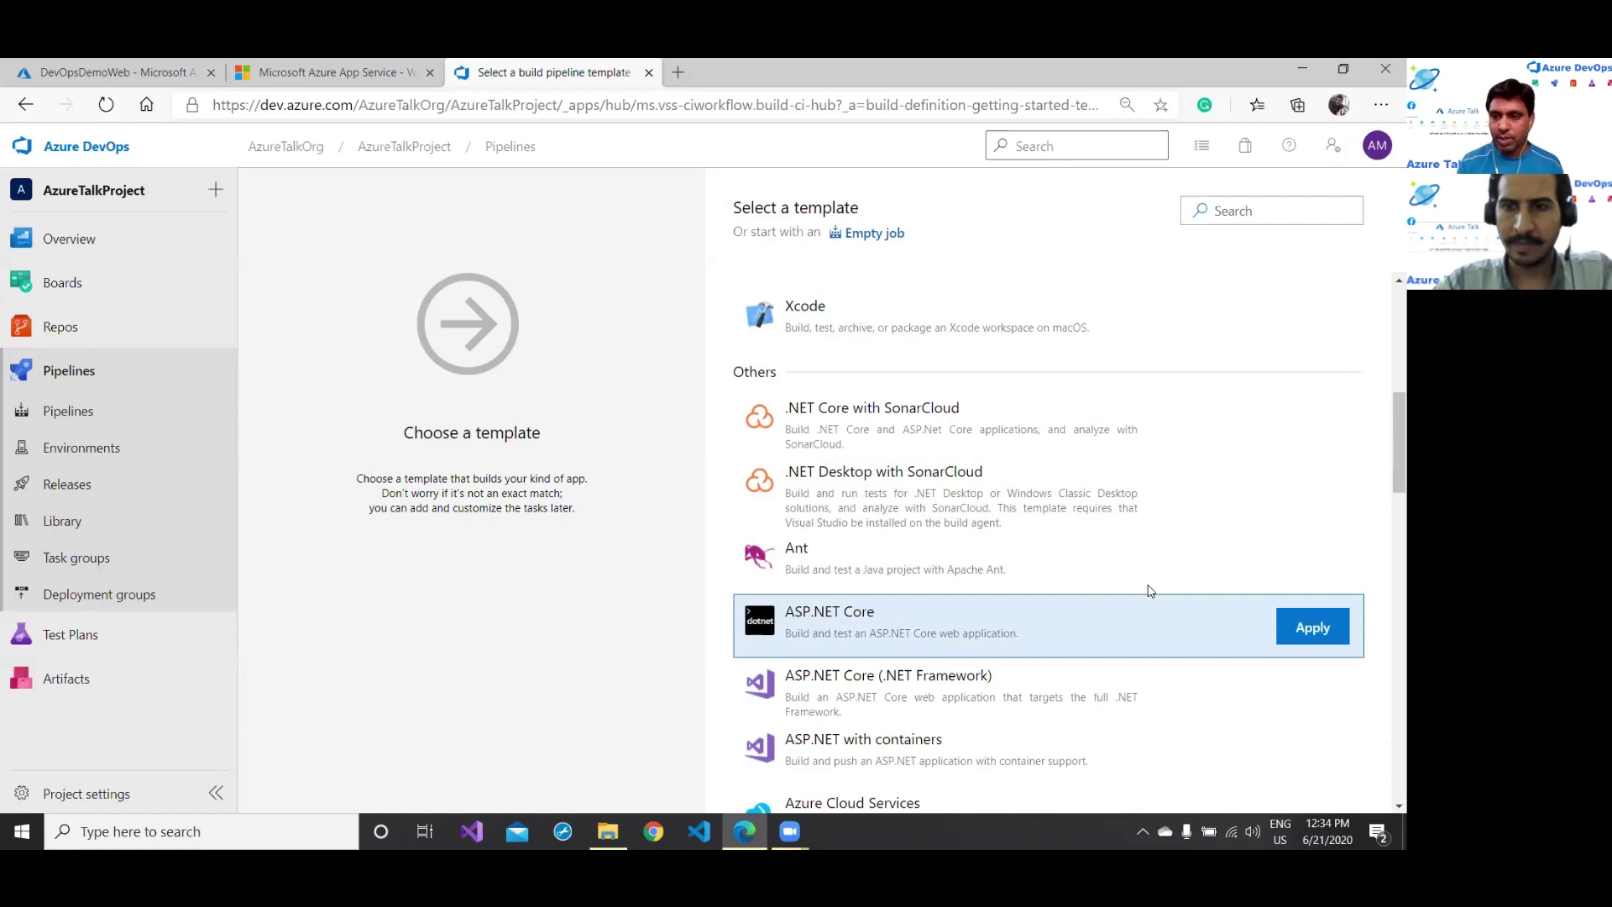
click(1292, 627)
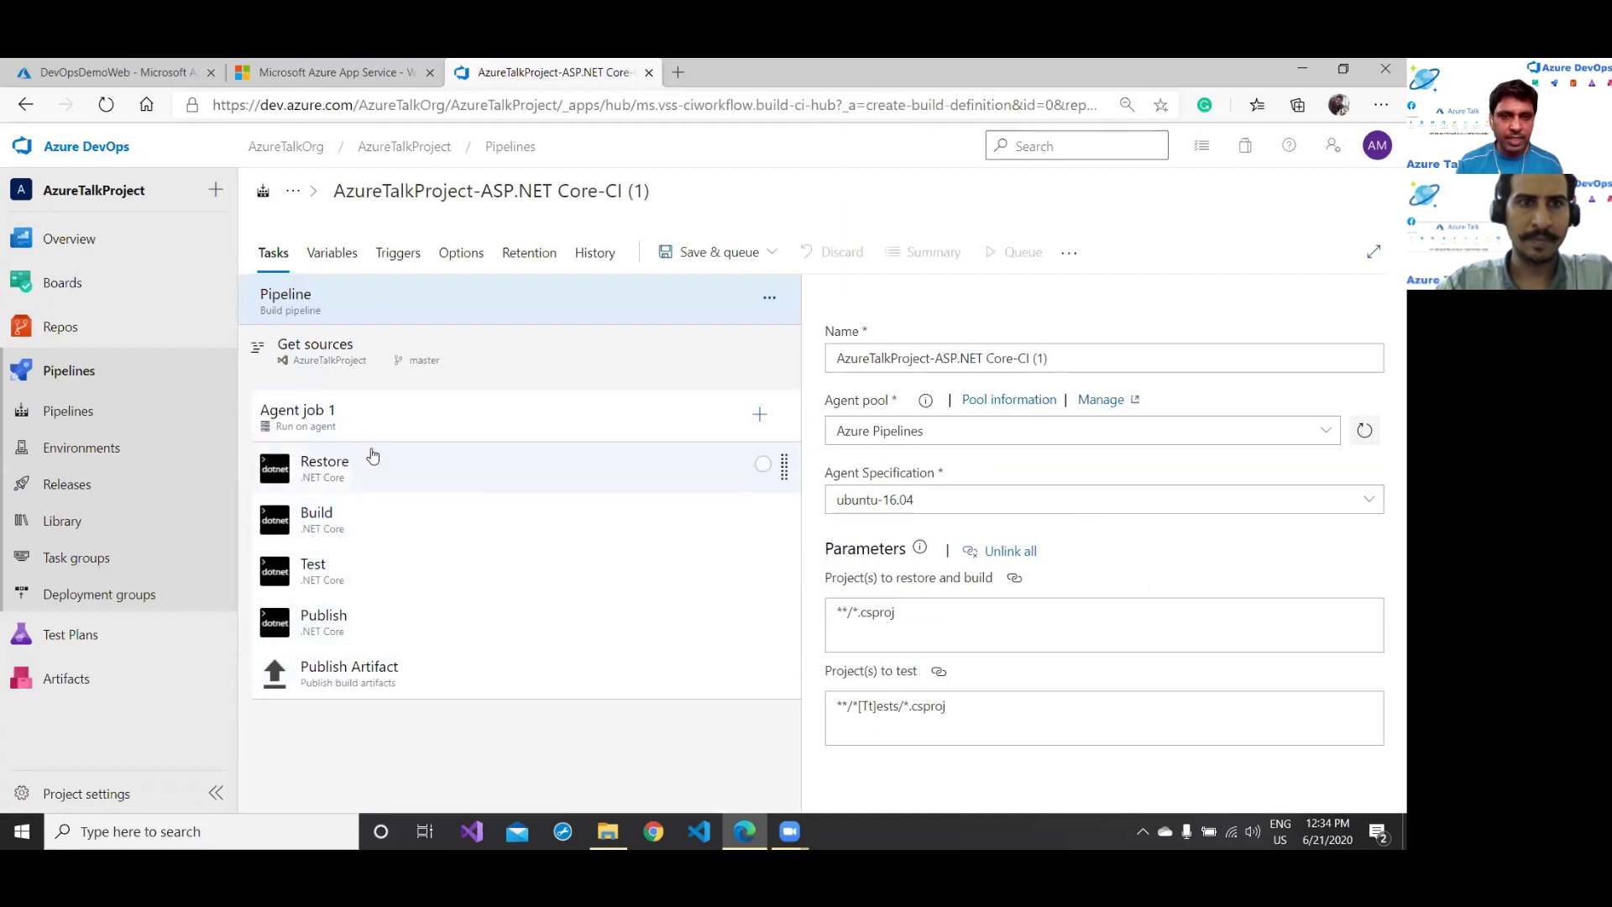
Step: Rename the build pipeline as AzureTalkProject-Production
click(449, 309)
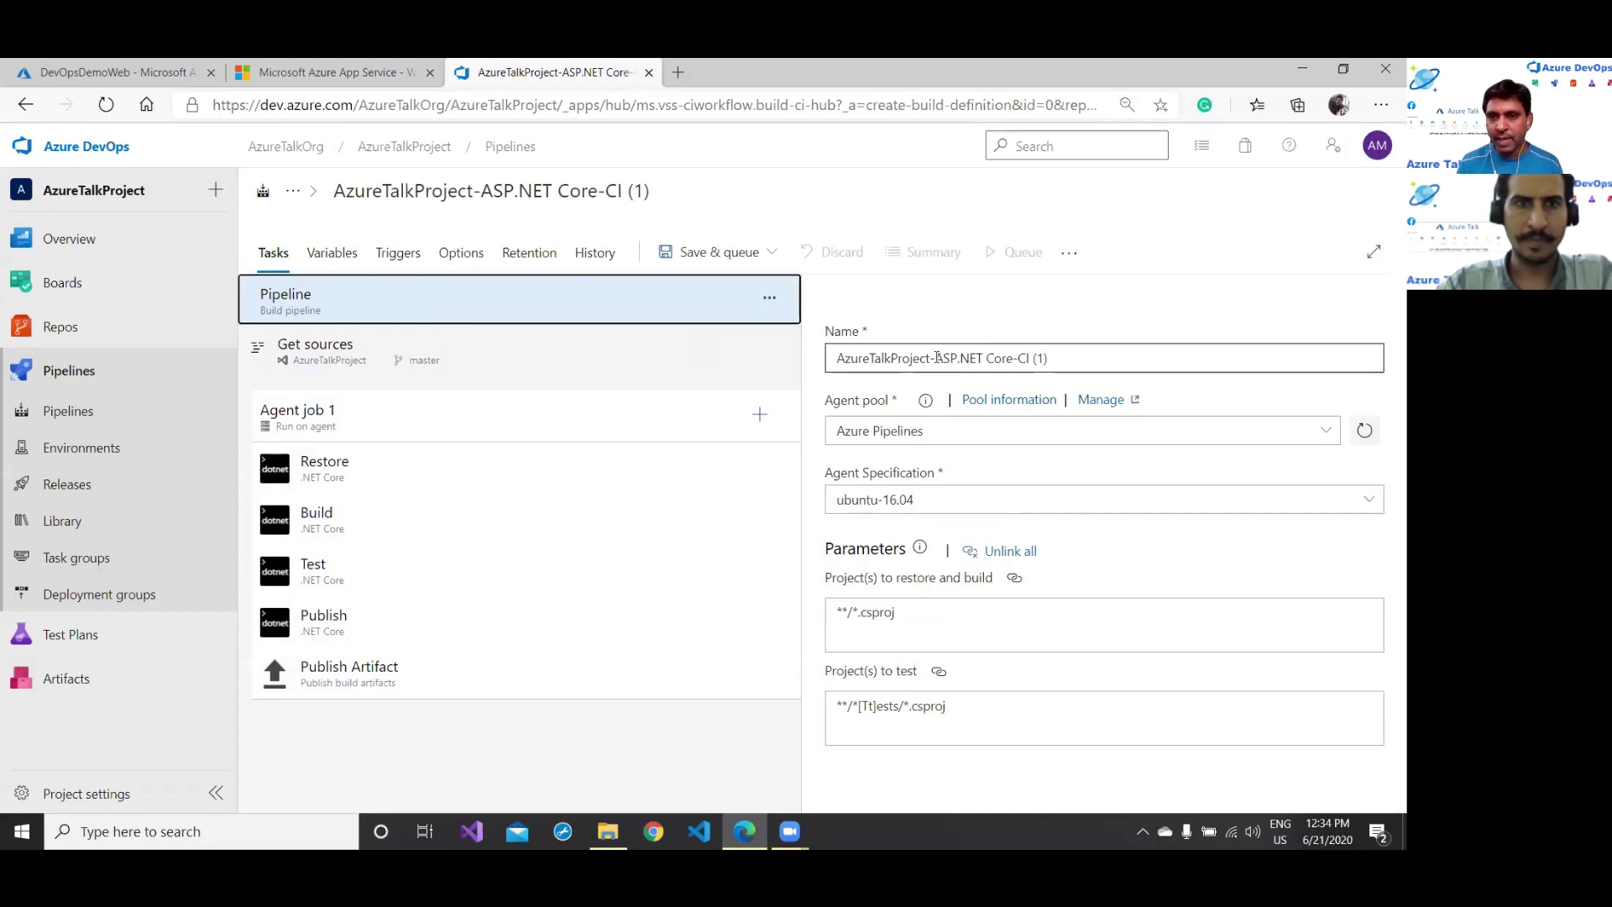
drag(937, 357, 1105, 369)
text(Pr)
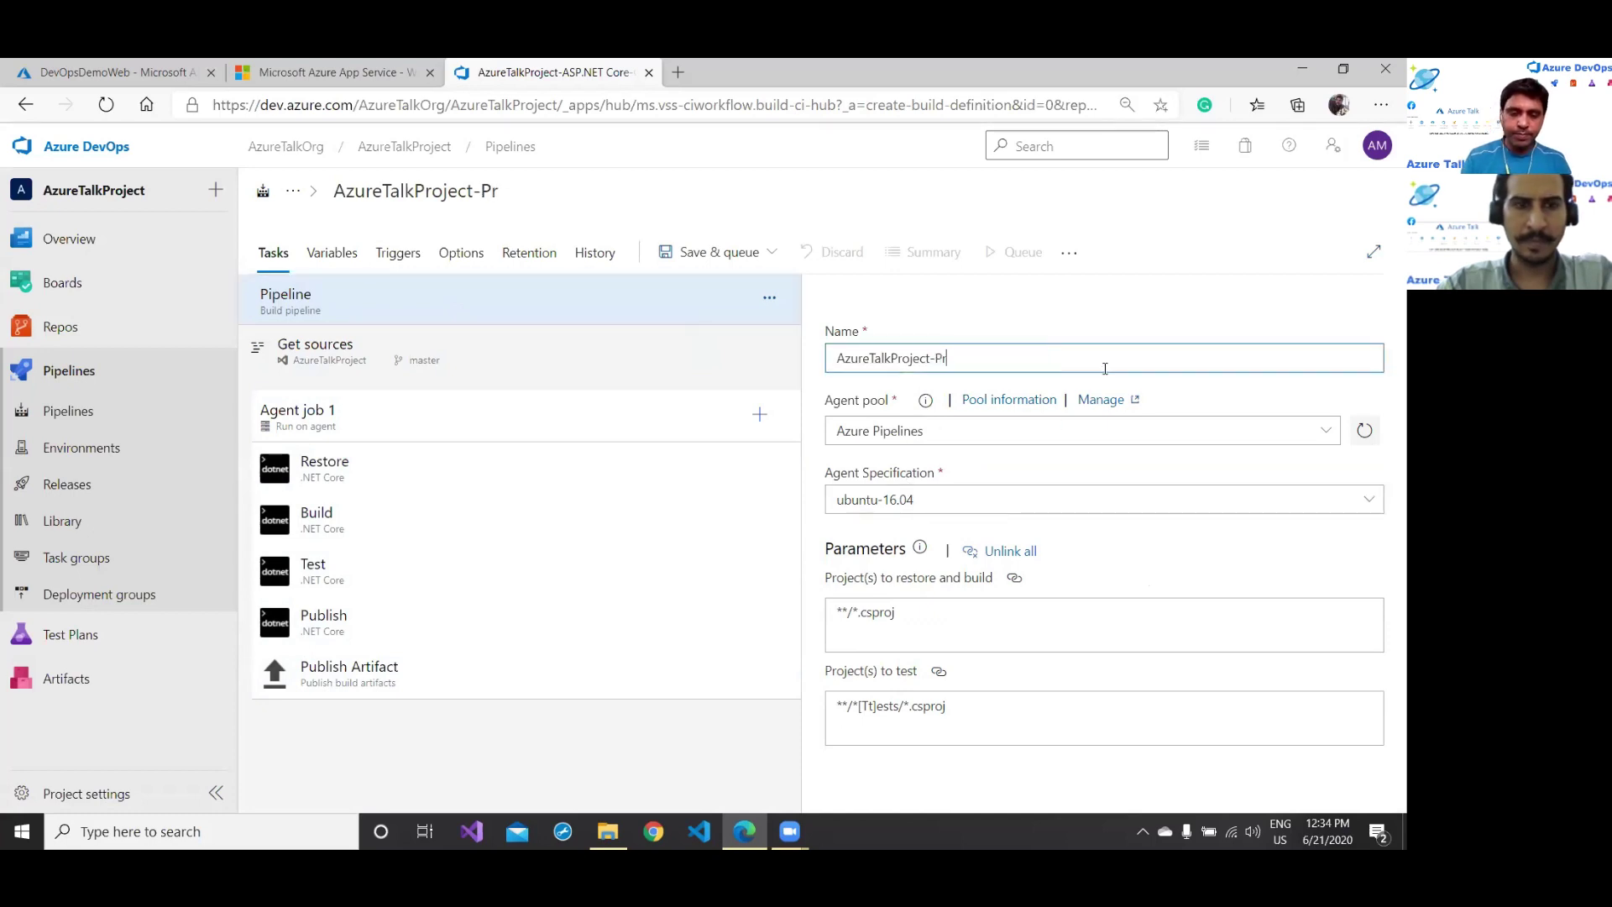
text(oduction)
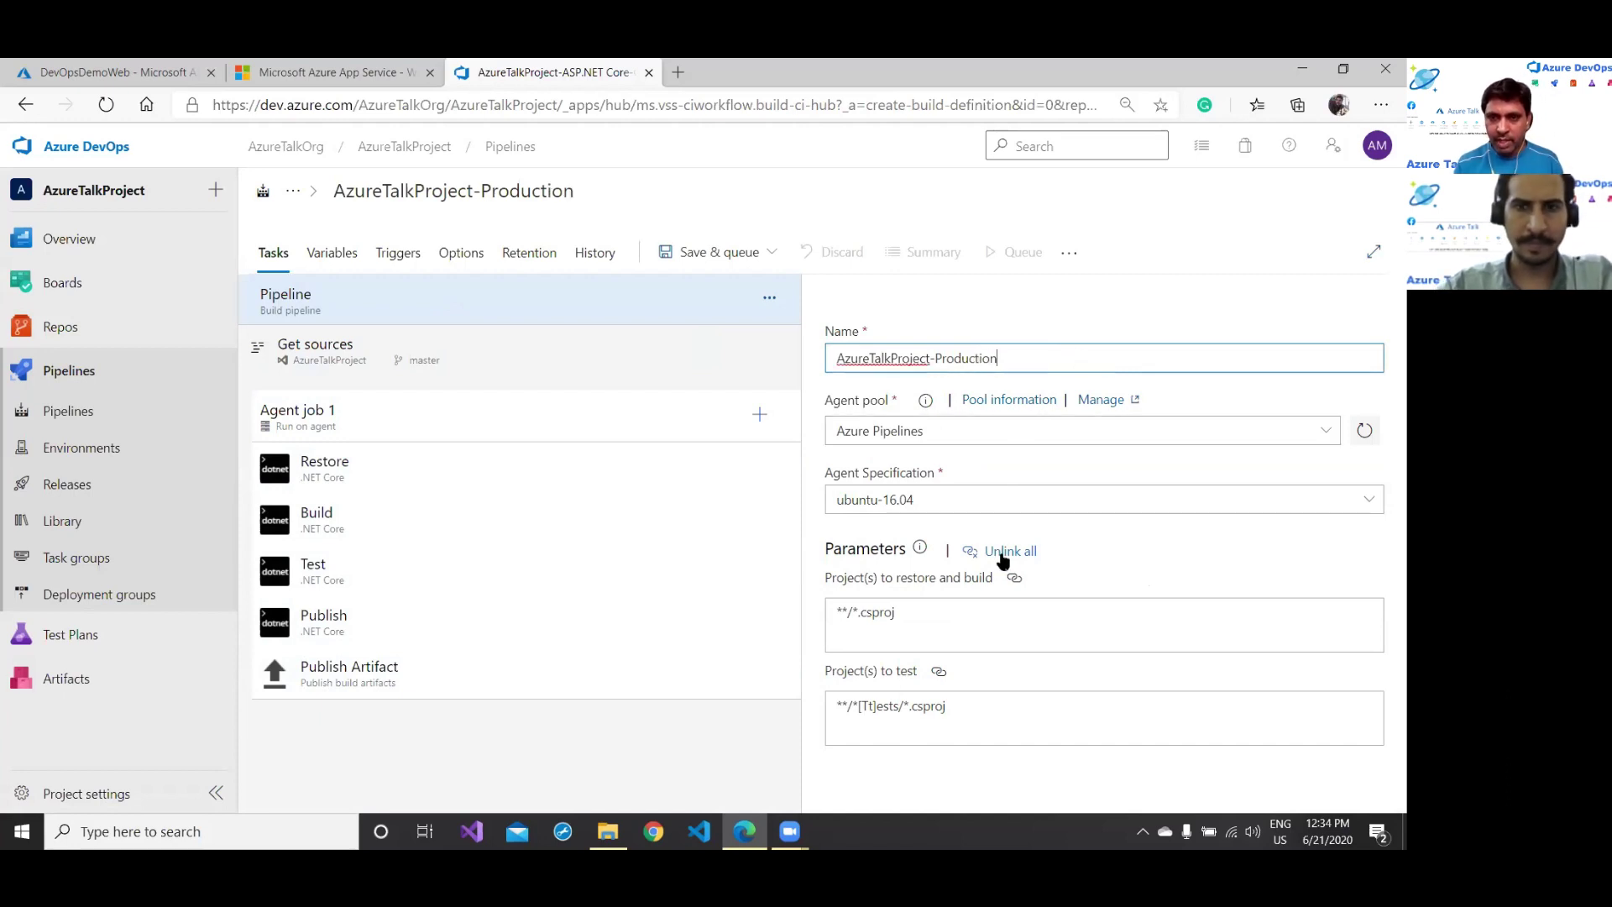
Step: Review the settings of the Restore, Build and Publish tasks in Agent job 1
click(315, 469)
scroll(972, 678, down, 1)
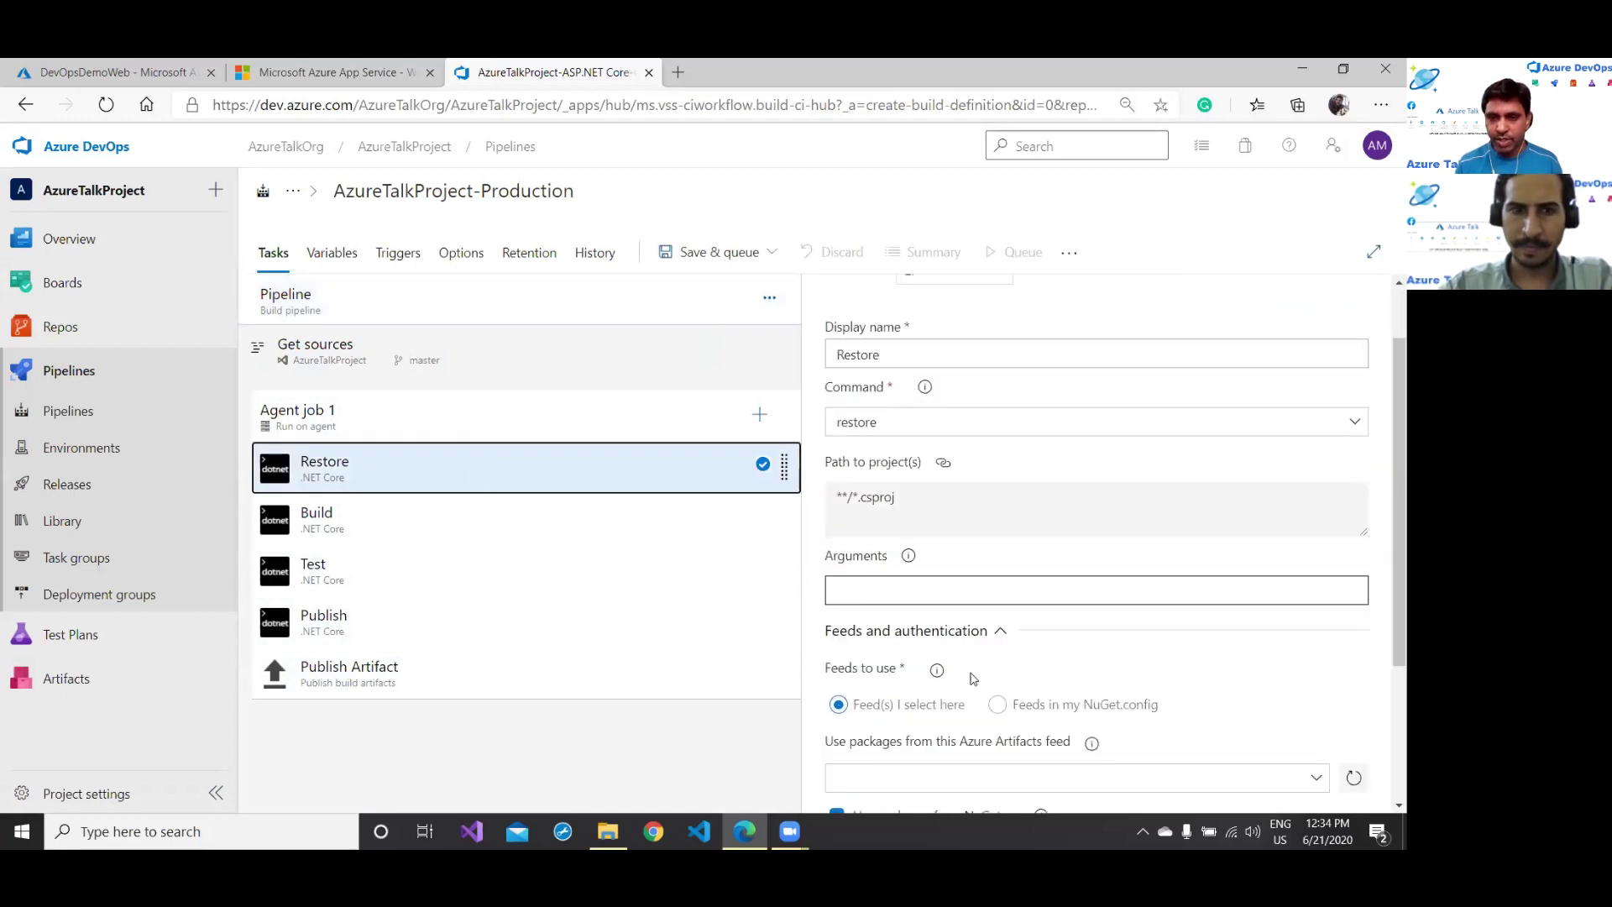
scroll(972, 679, down, 1)
click(344, 529)
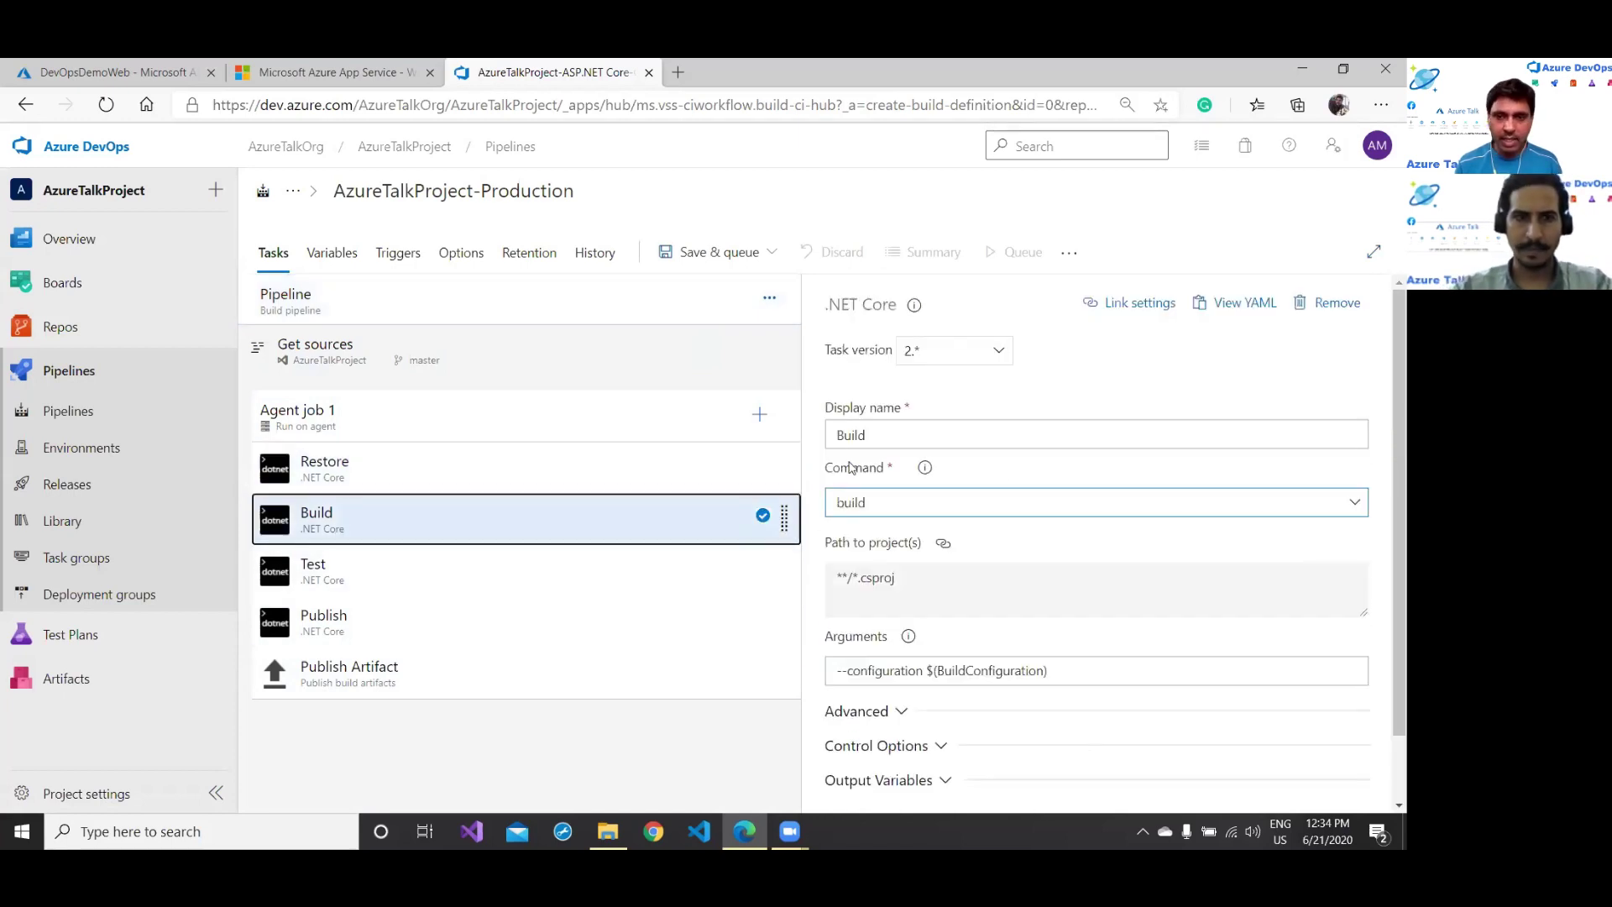
scroll(944, 646, down, 1)
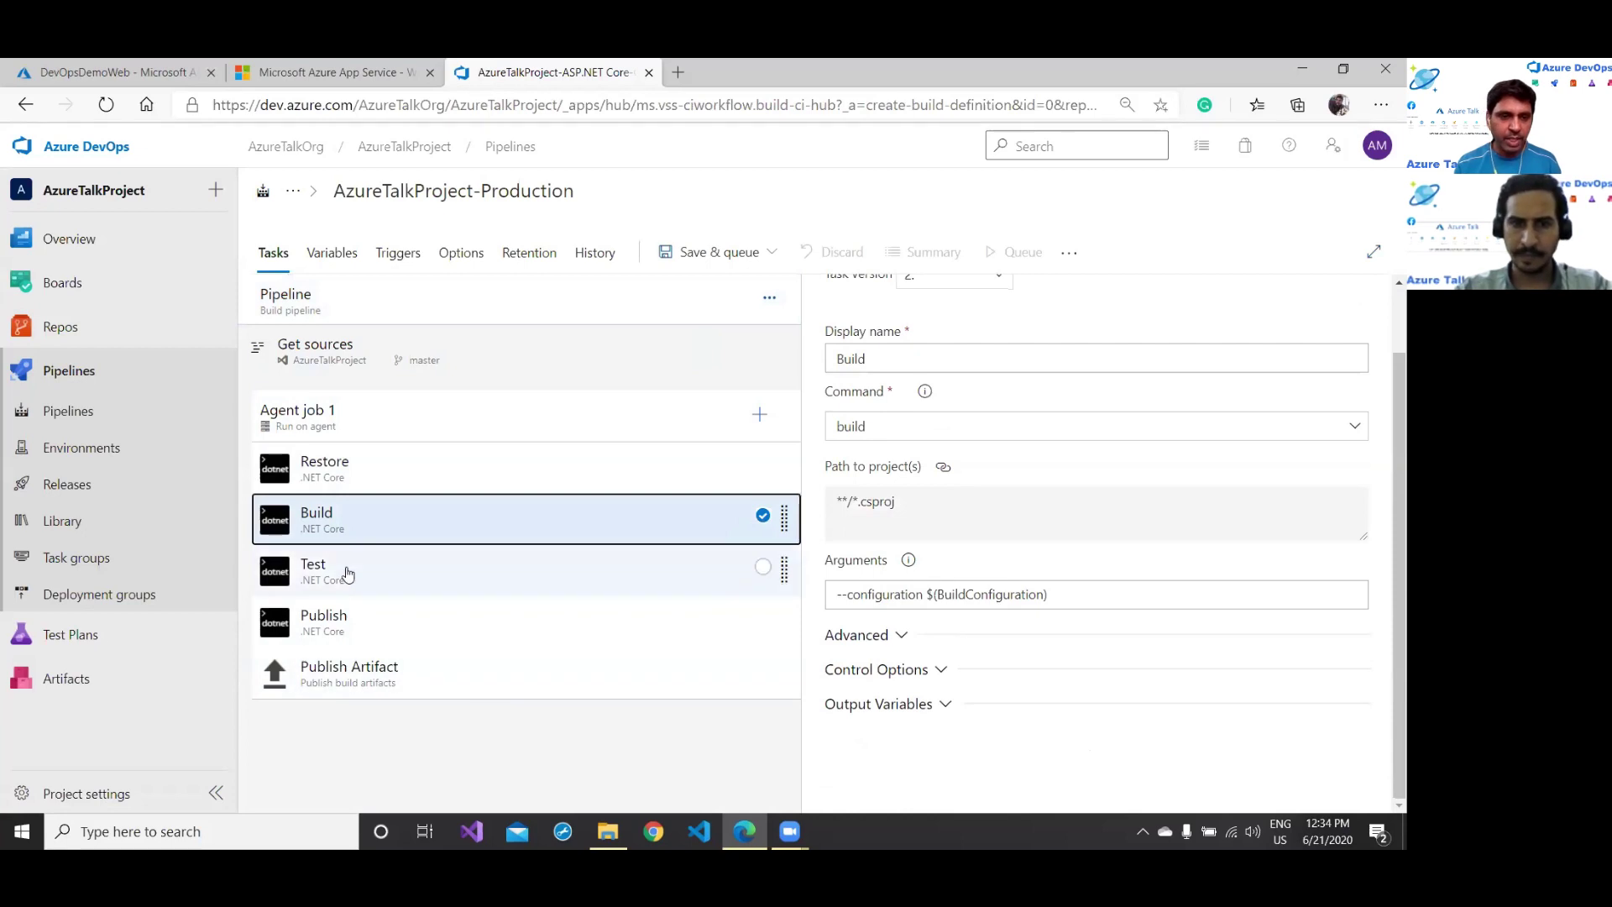
click(342, 619)
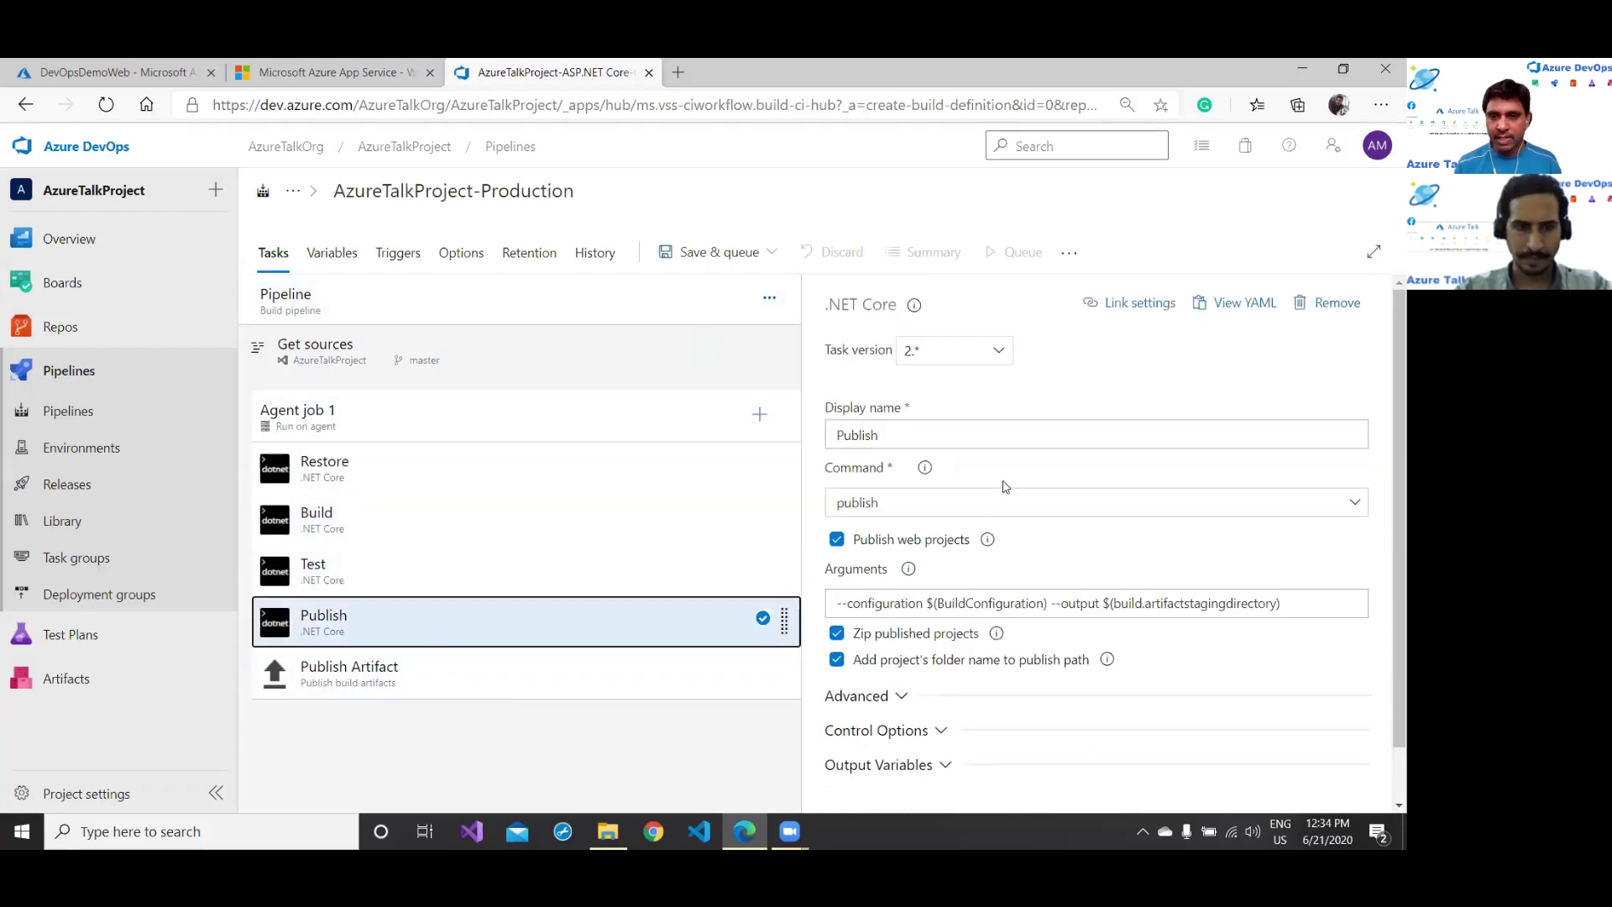
scroll(919, 622, down, 1)
scroll(957, 524, up, 1)
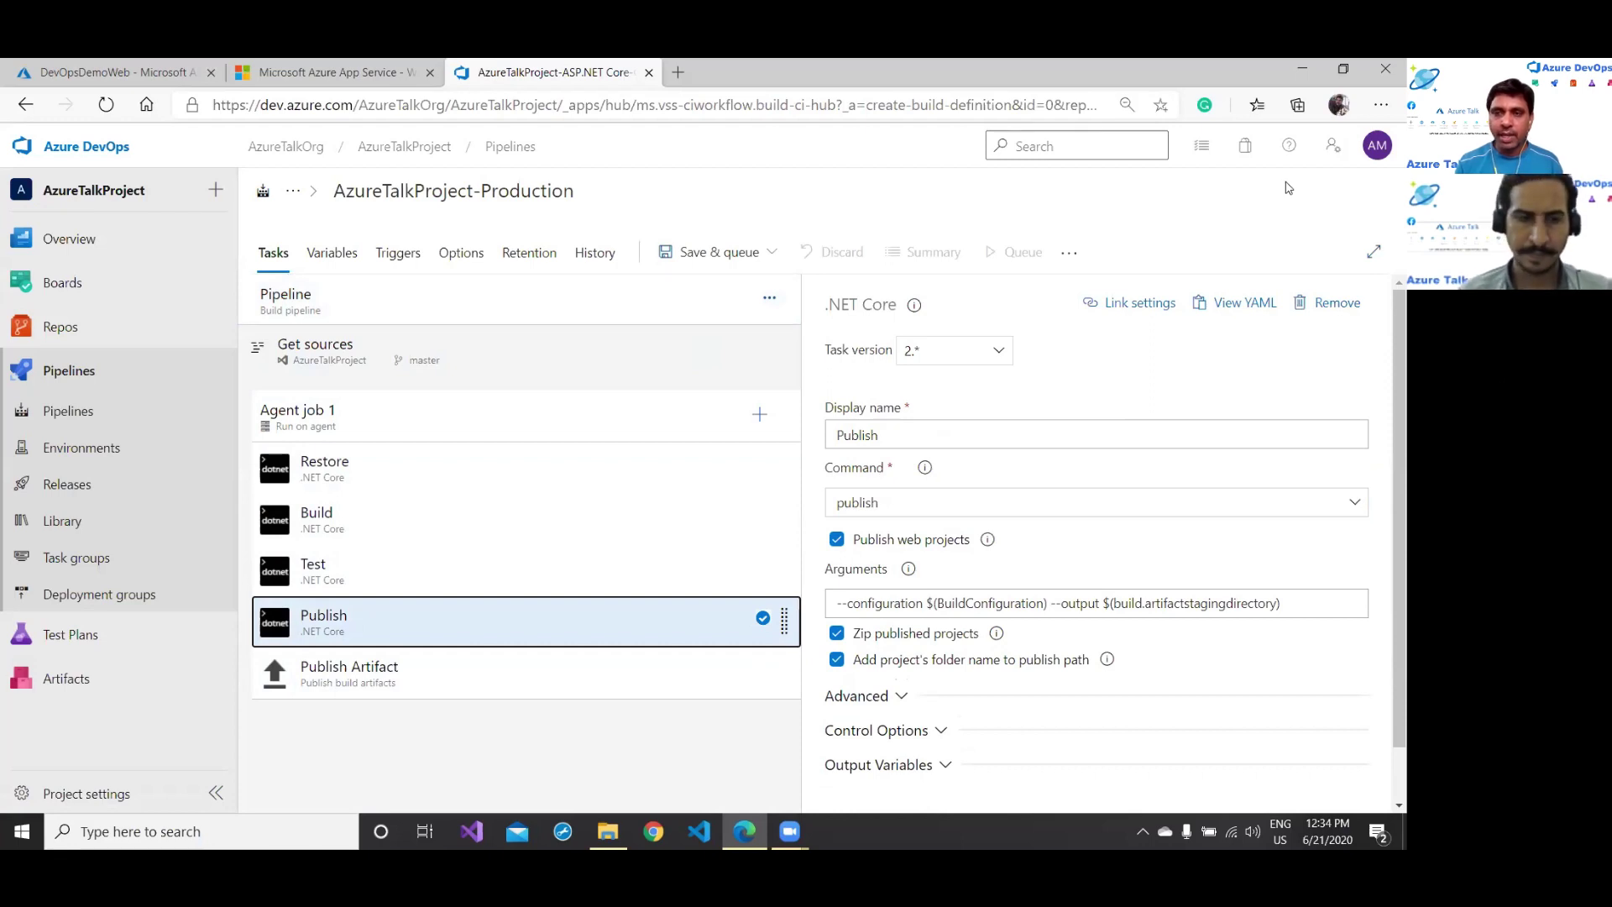
Step: Save the build pipeline in the root folder with the comment "prod", without queuing a run
click(739, 251)
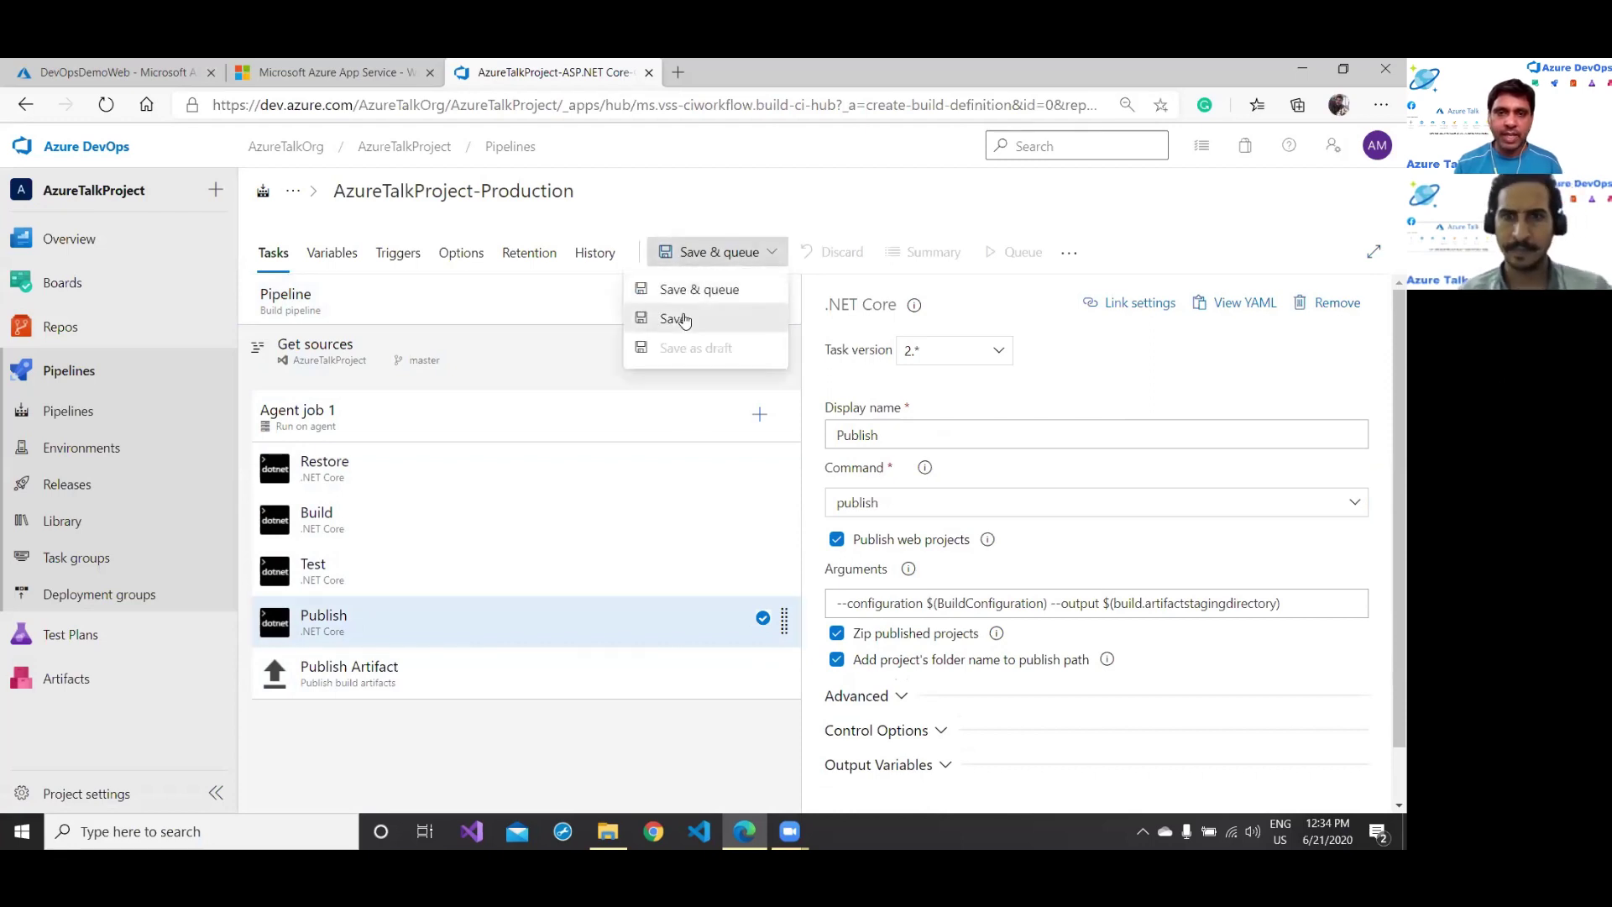
click(684, 320)
click(637, 500)
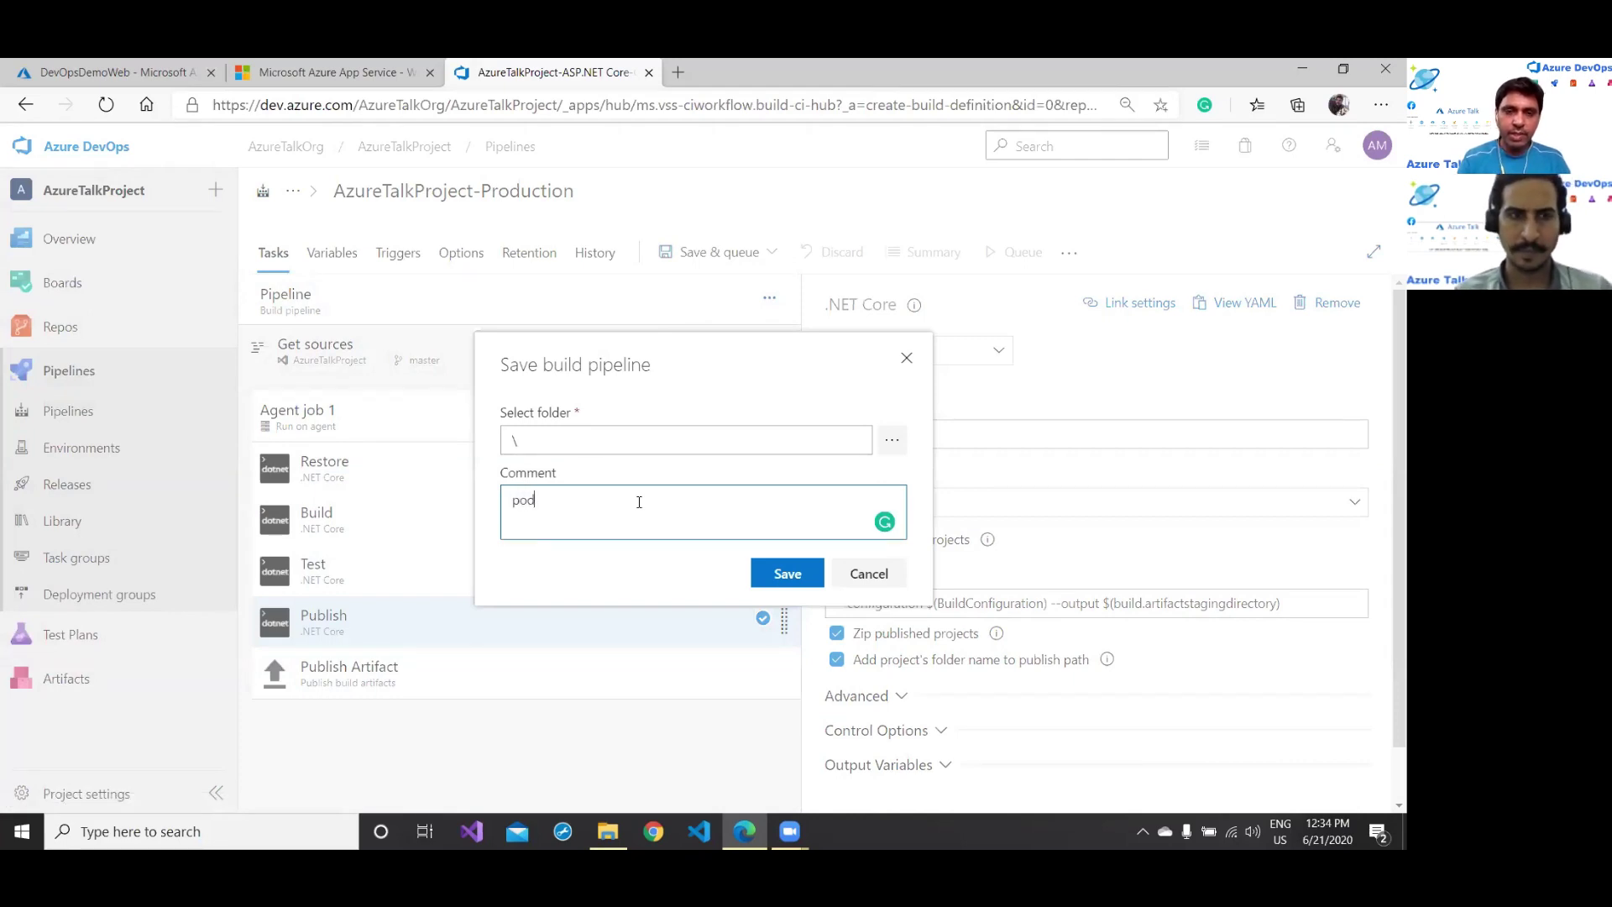
text(pod)
key(BackSpace)
key(BackSpace)
text(rod)
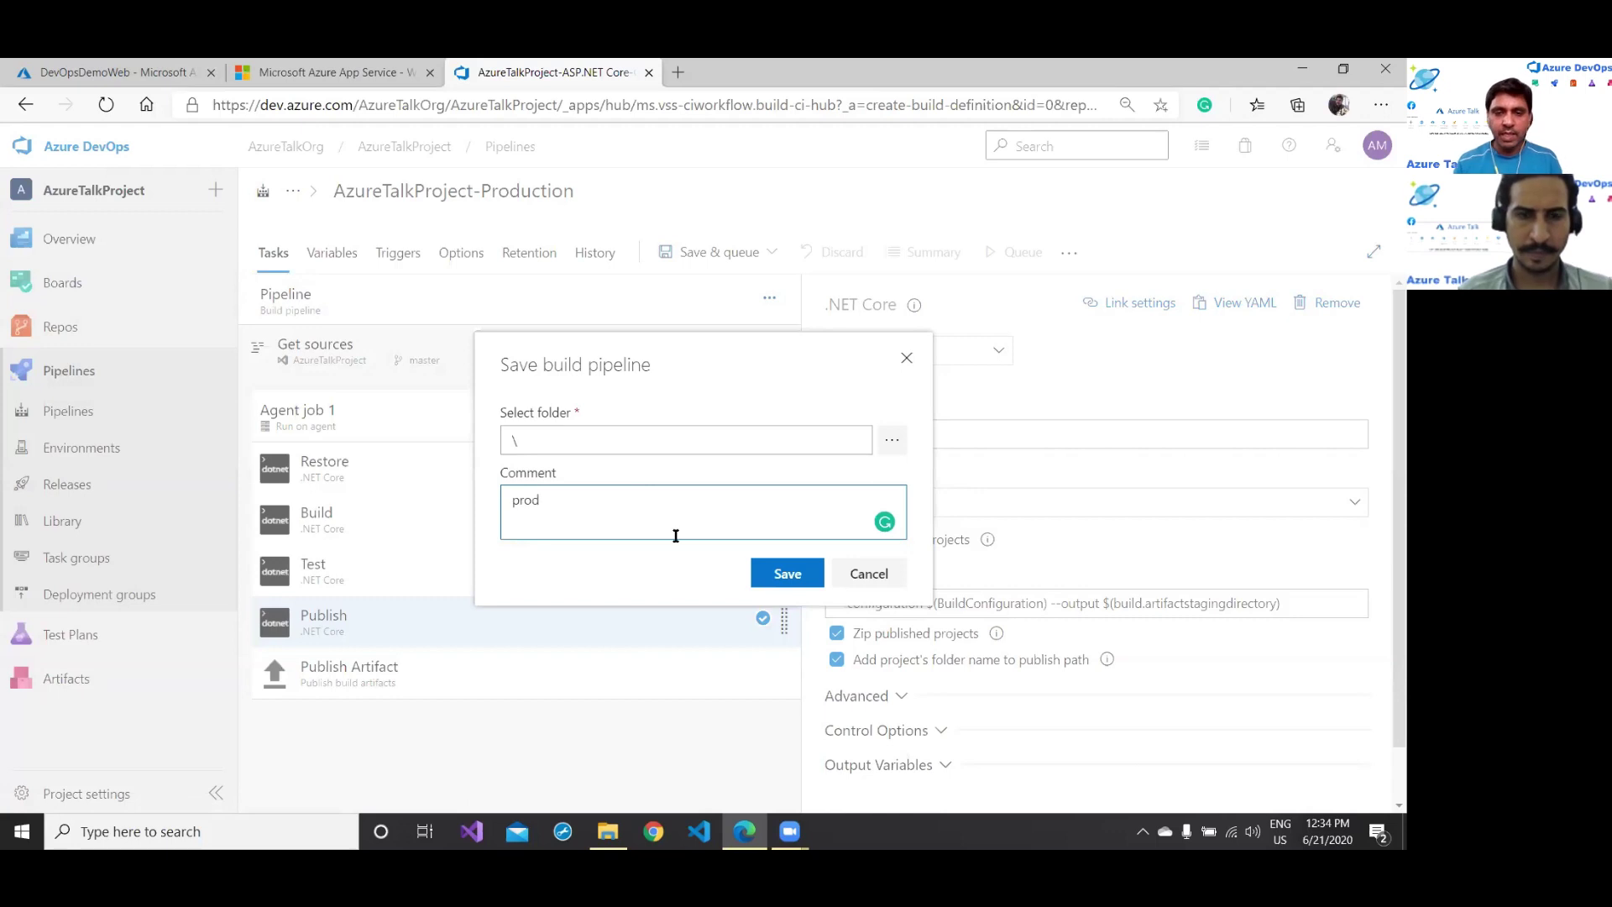
click(768, 574)
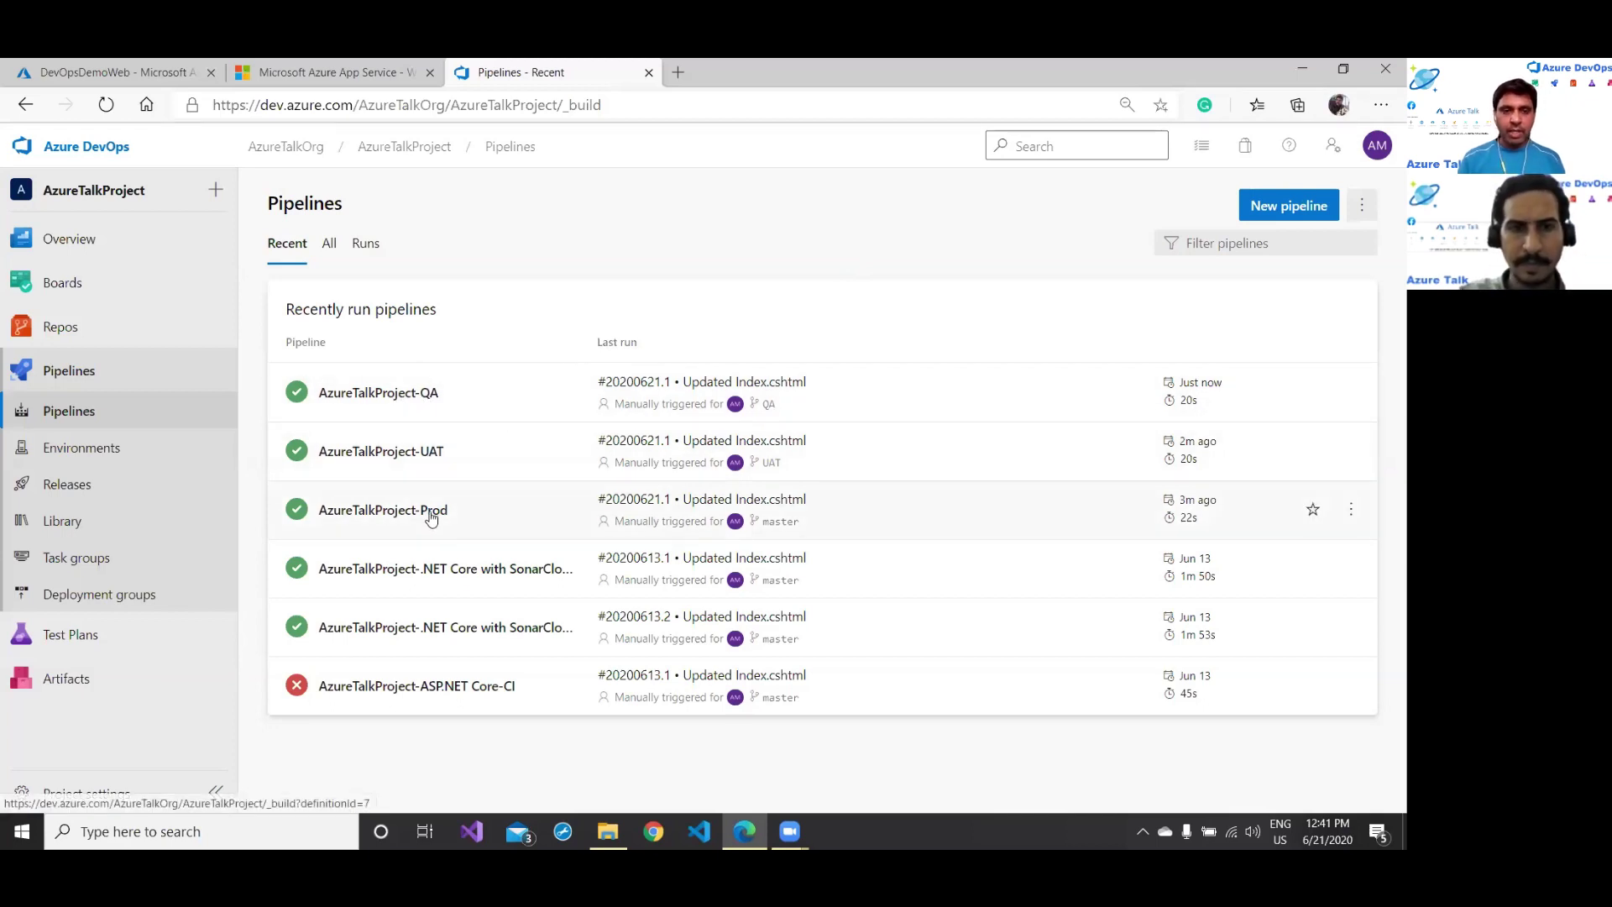
Step: Examine the source settings of the AzureTalkProject-UAT build pipeline, including its repository and default branch, and return to the pipelines list
click(434, 455)
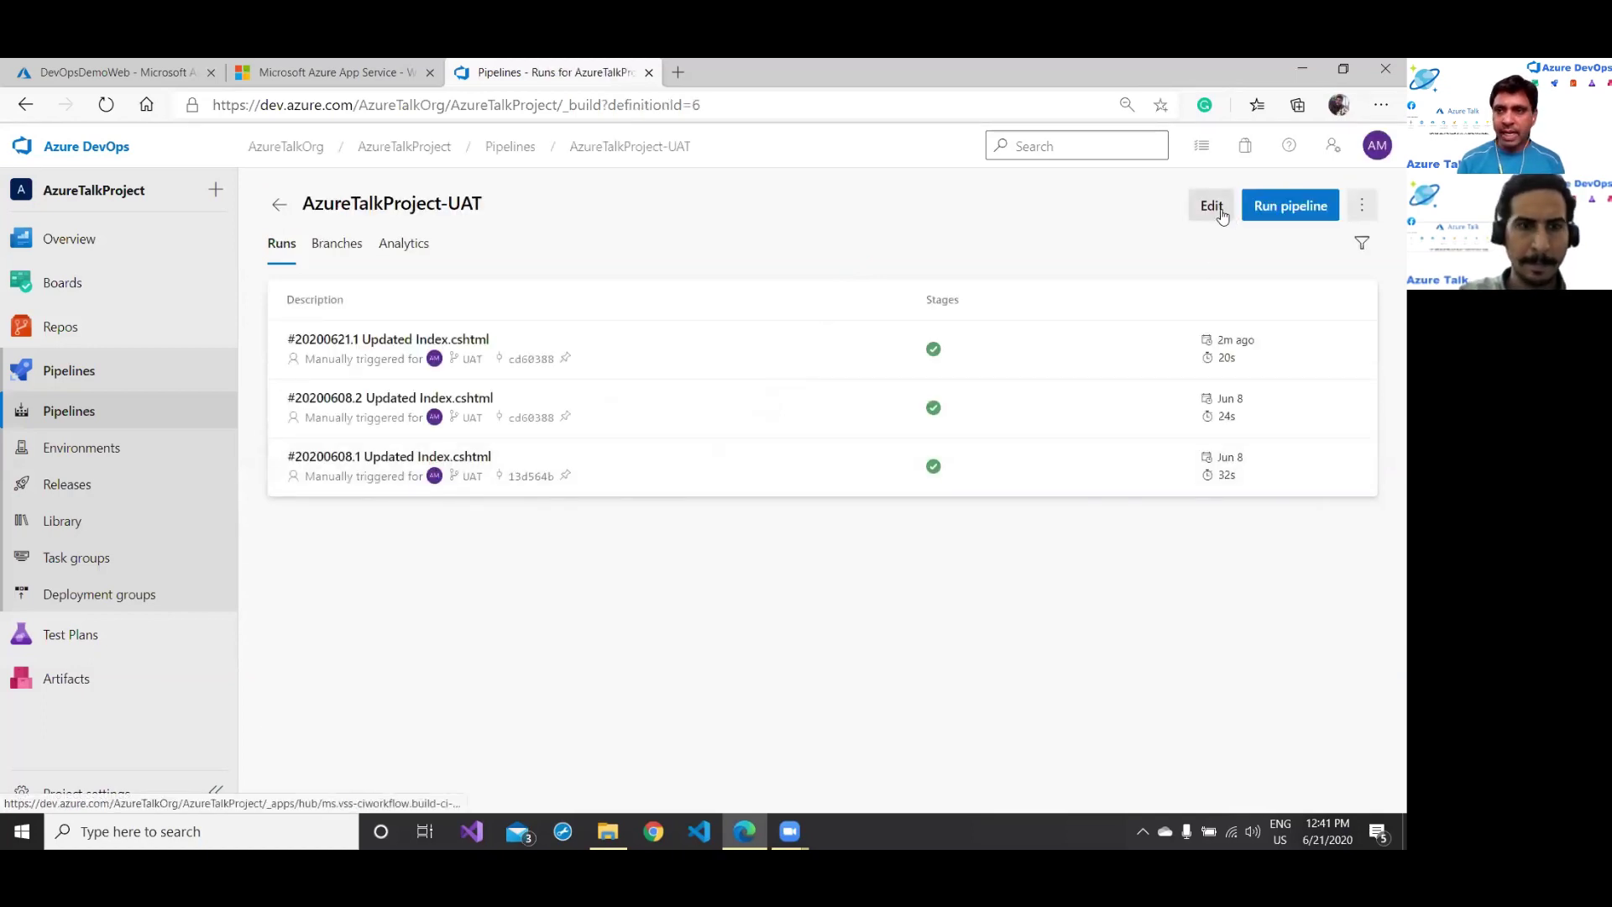
click(1206, 228)
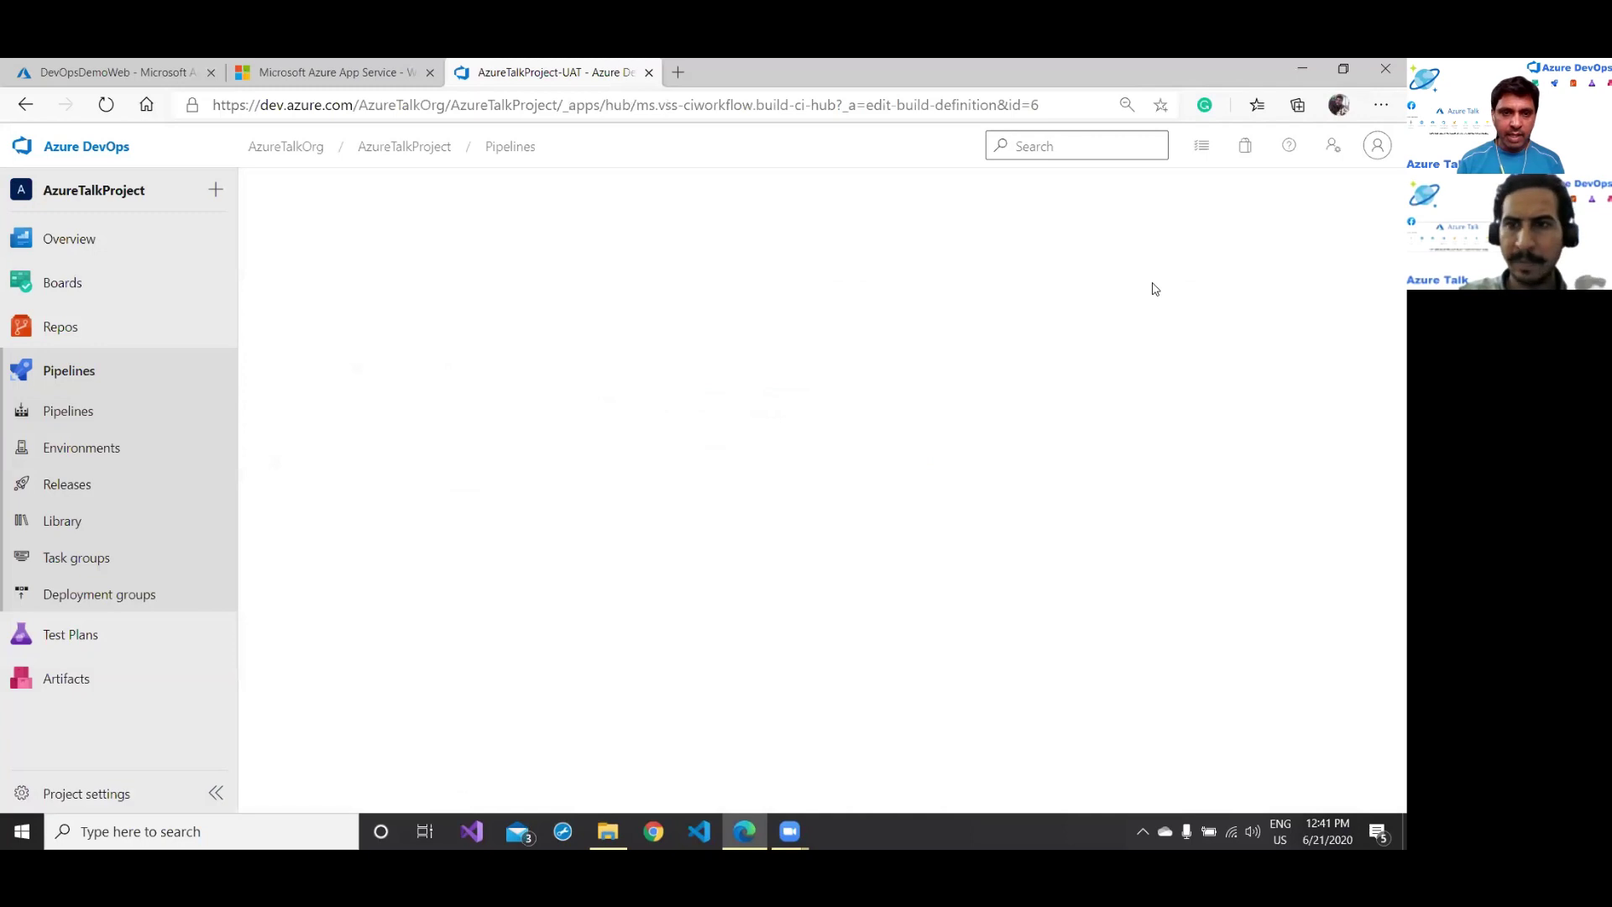
click(349, 347)
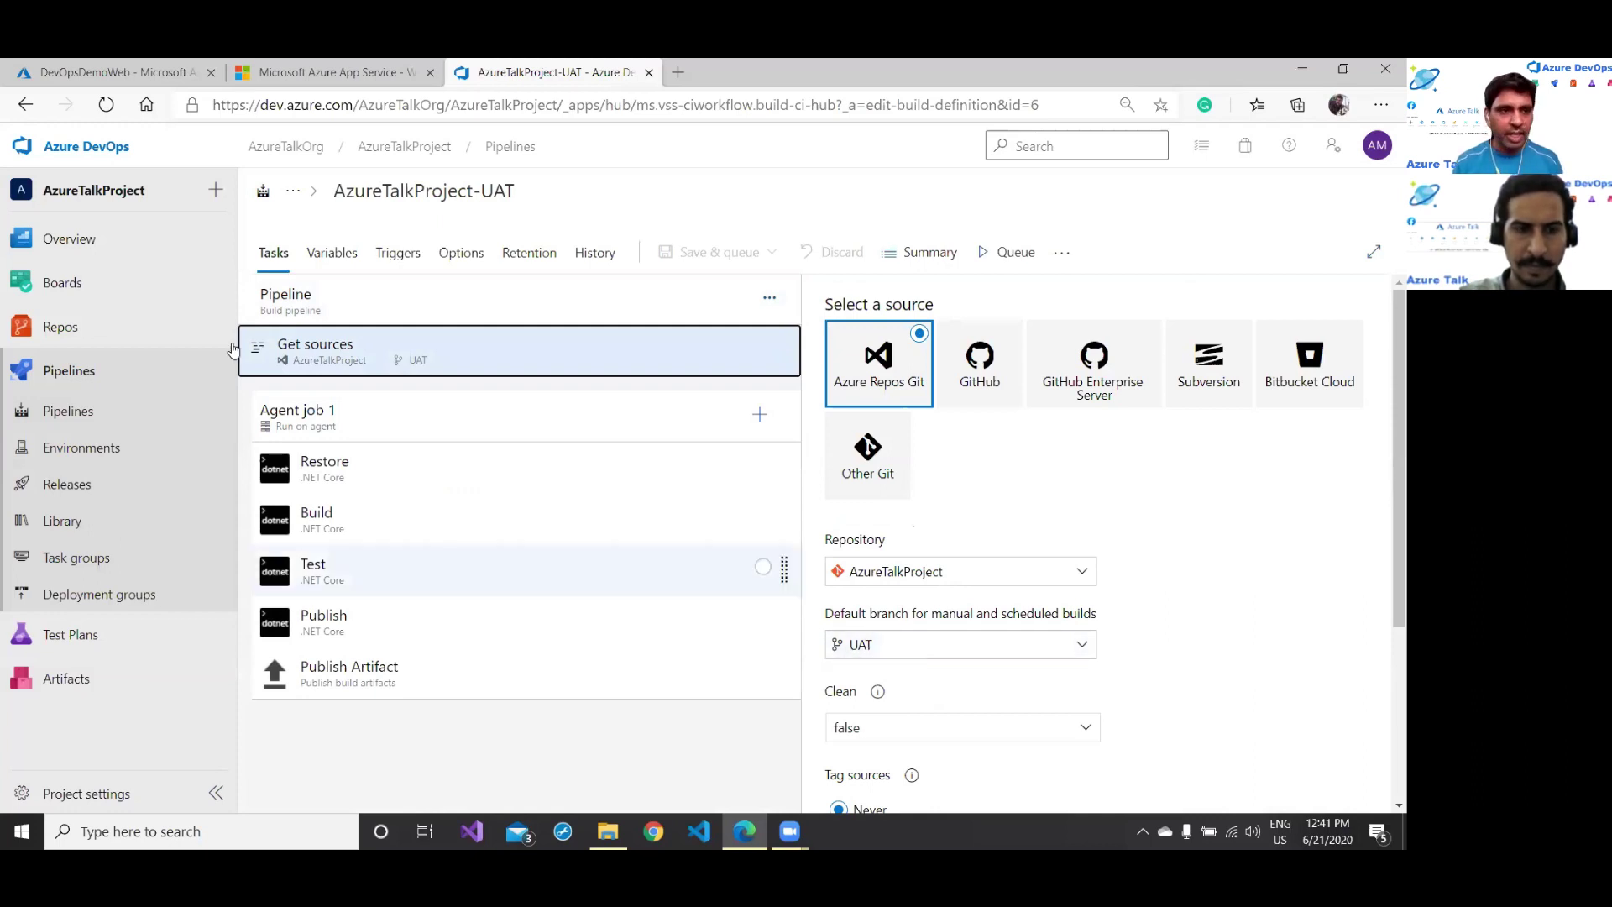
click(80, 379)
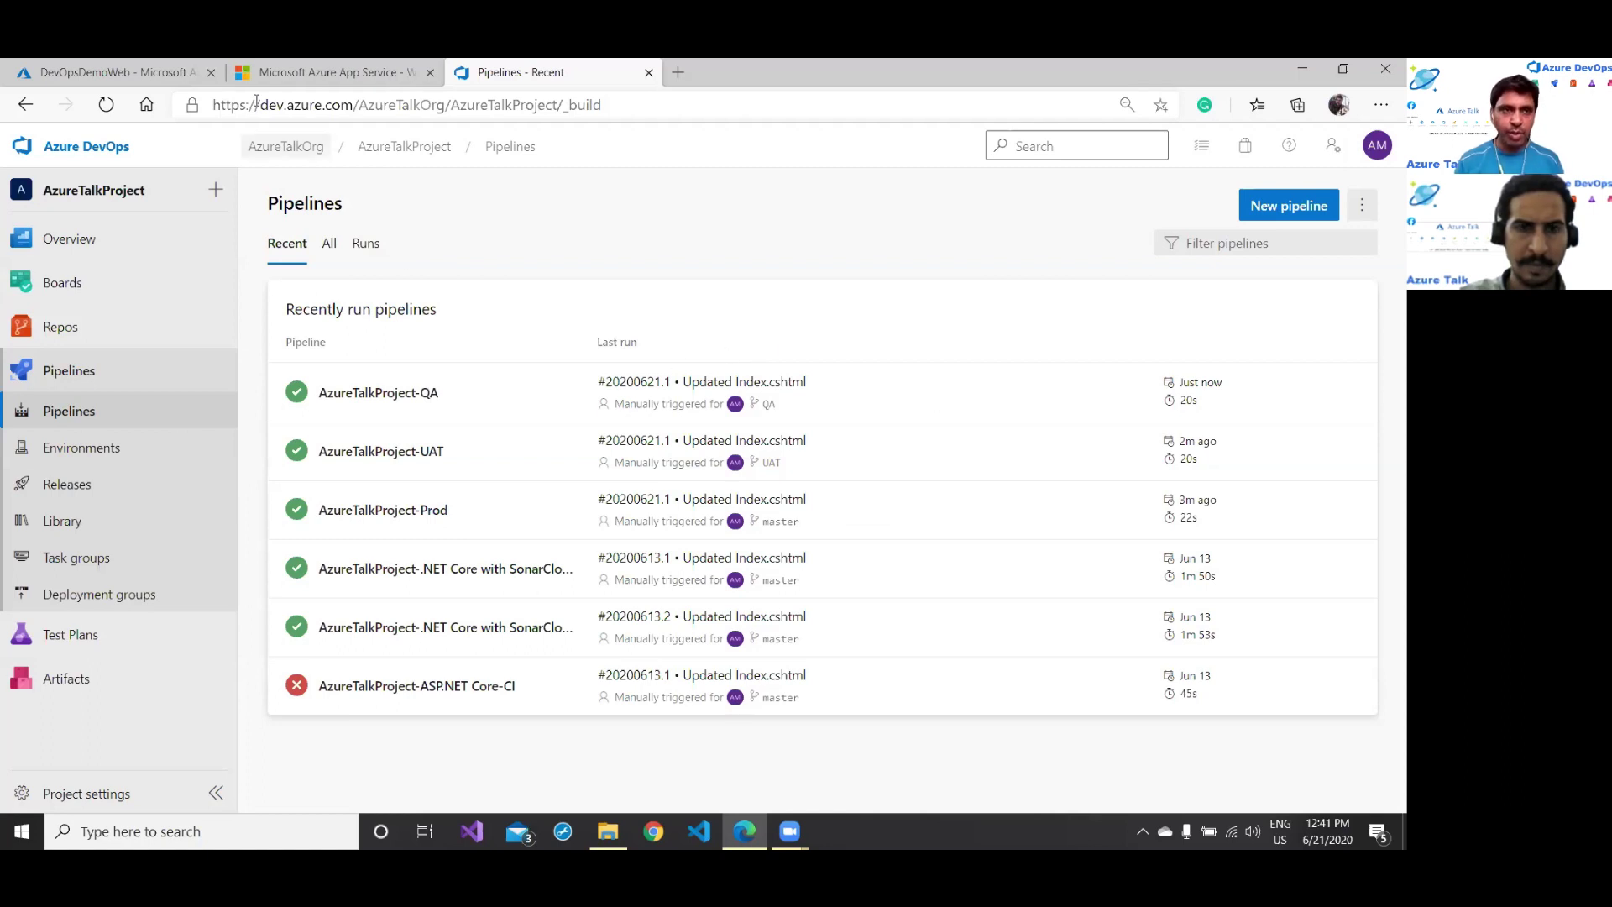
Step: In the Azure portal, add a deployment slot named QA to the DevOpsDemoWeb app service without cloning settings
click(146, 72)
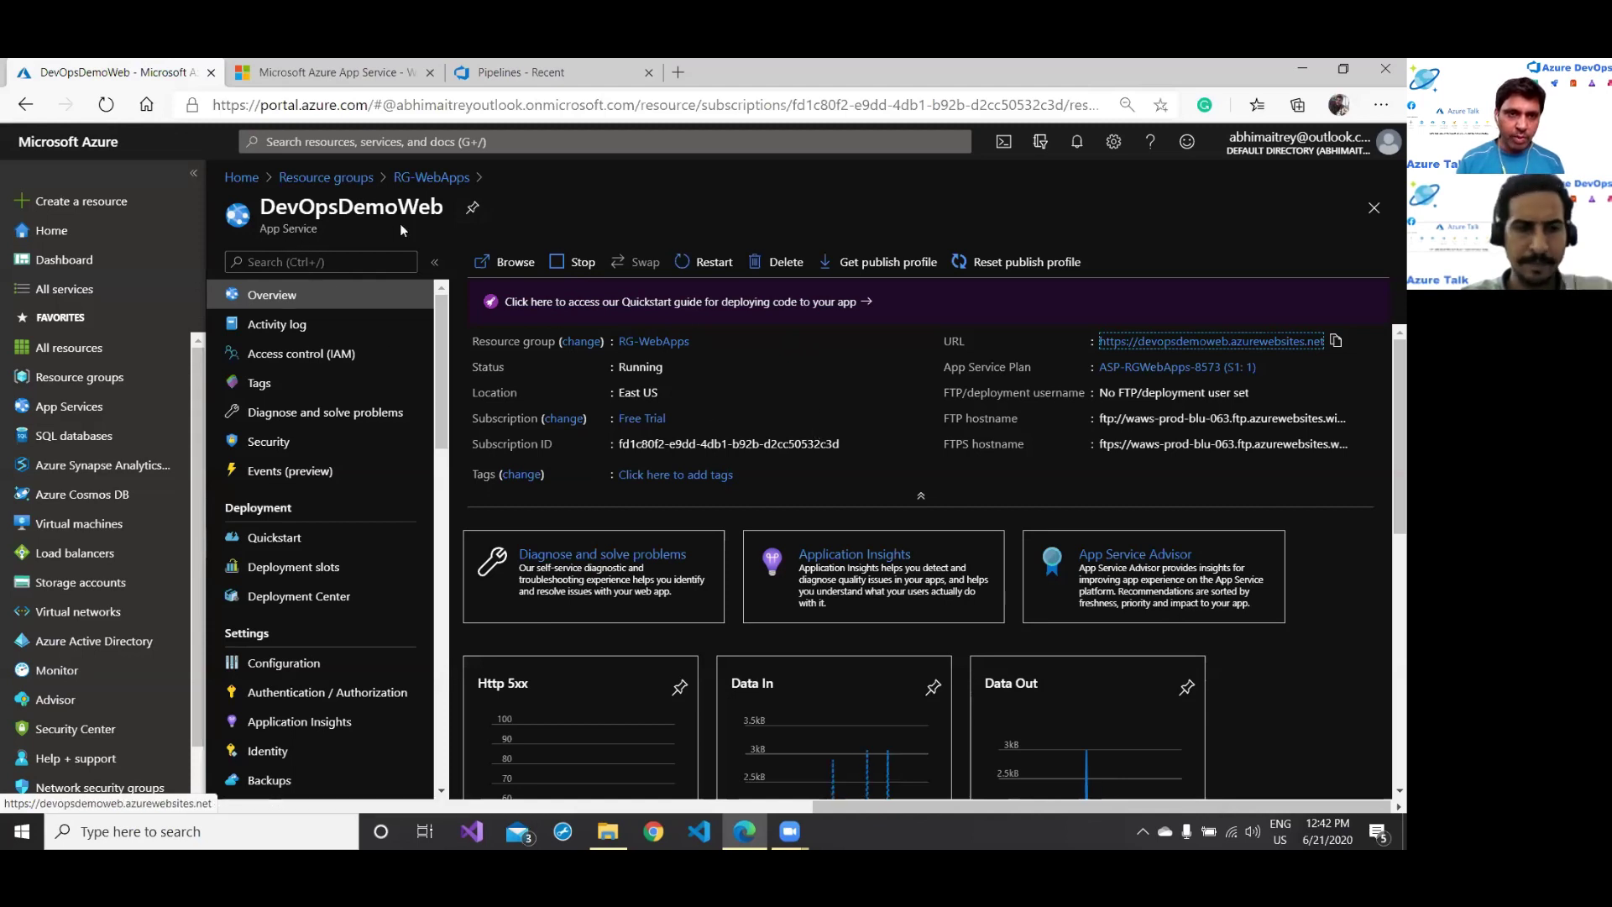
click(310, 569)
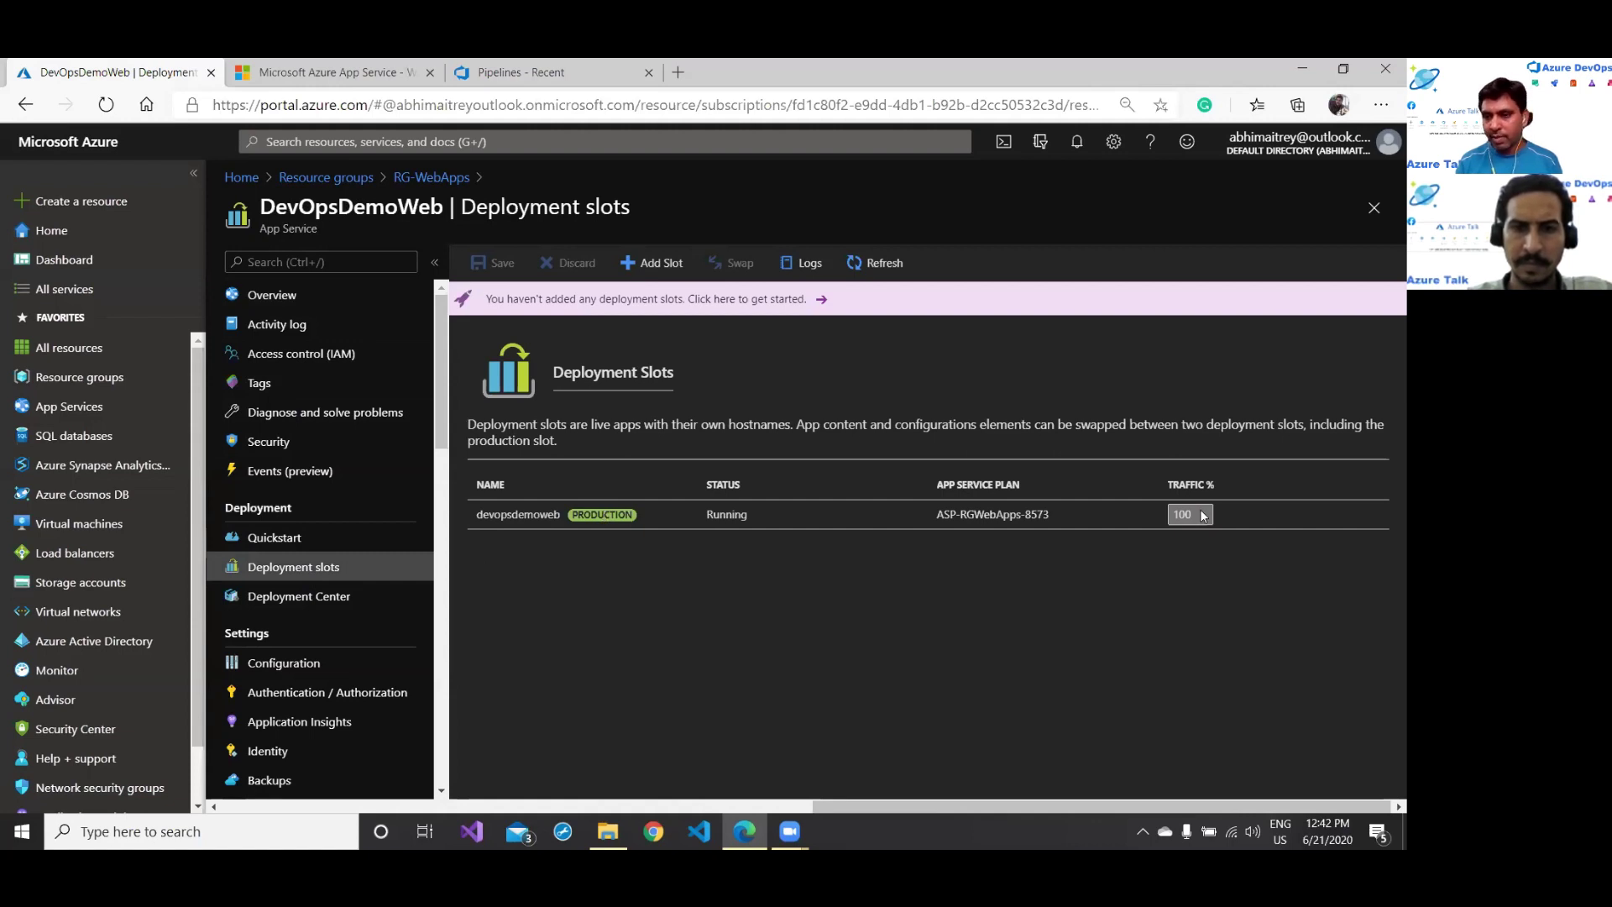
click(653, 262)
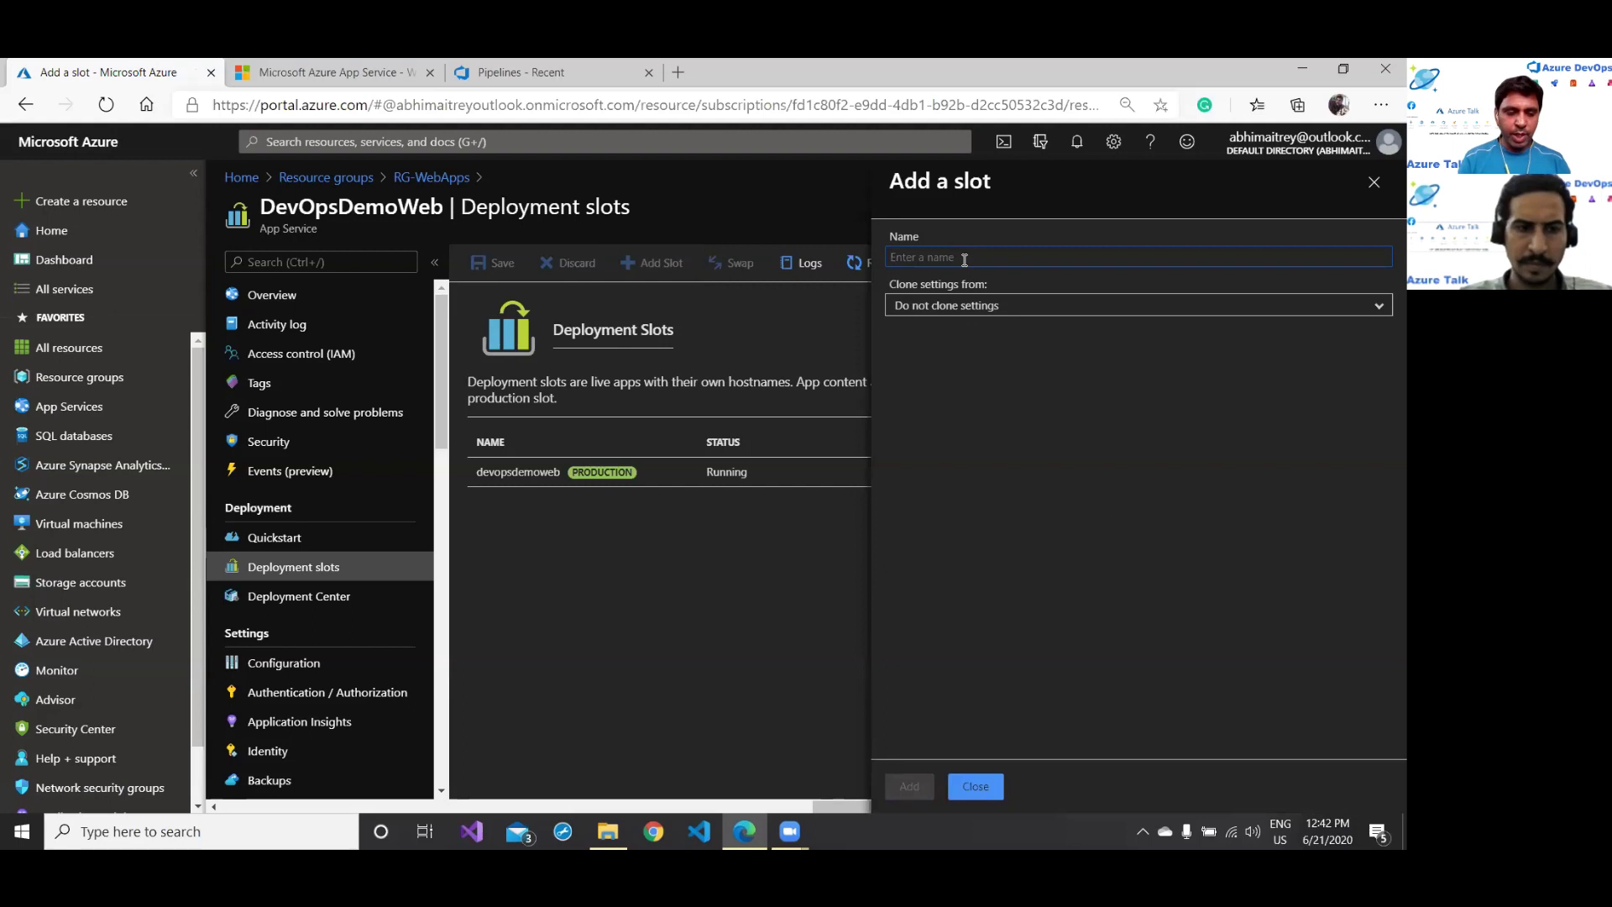
text(QA)
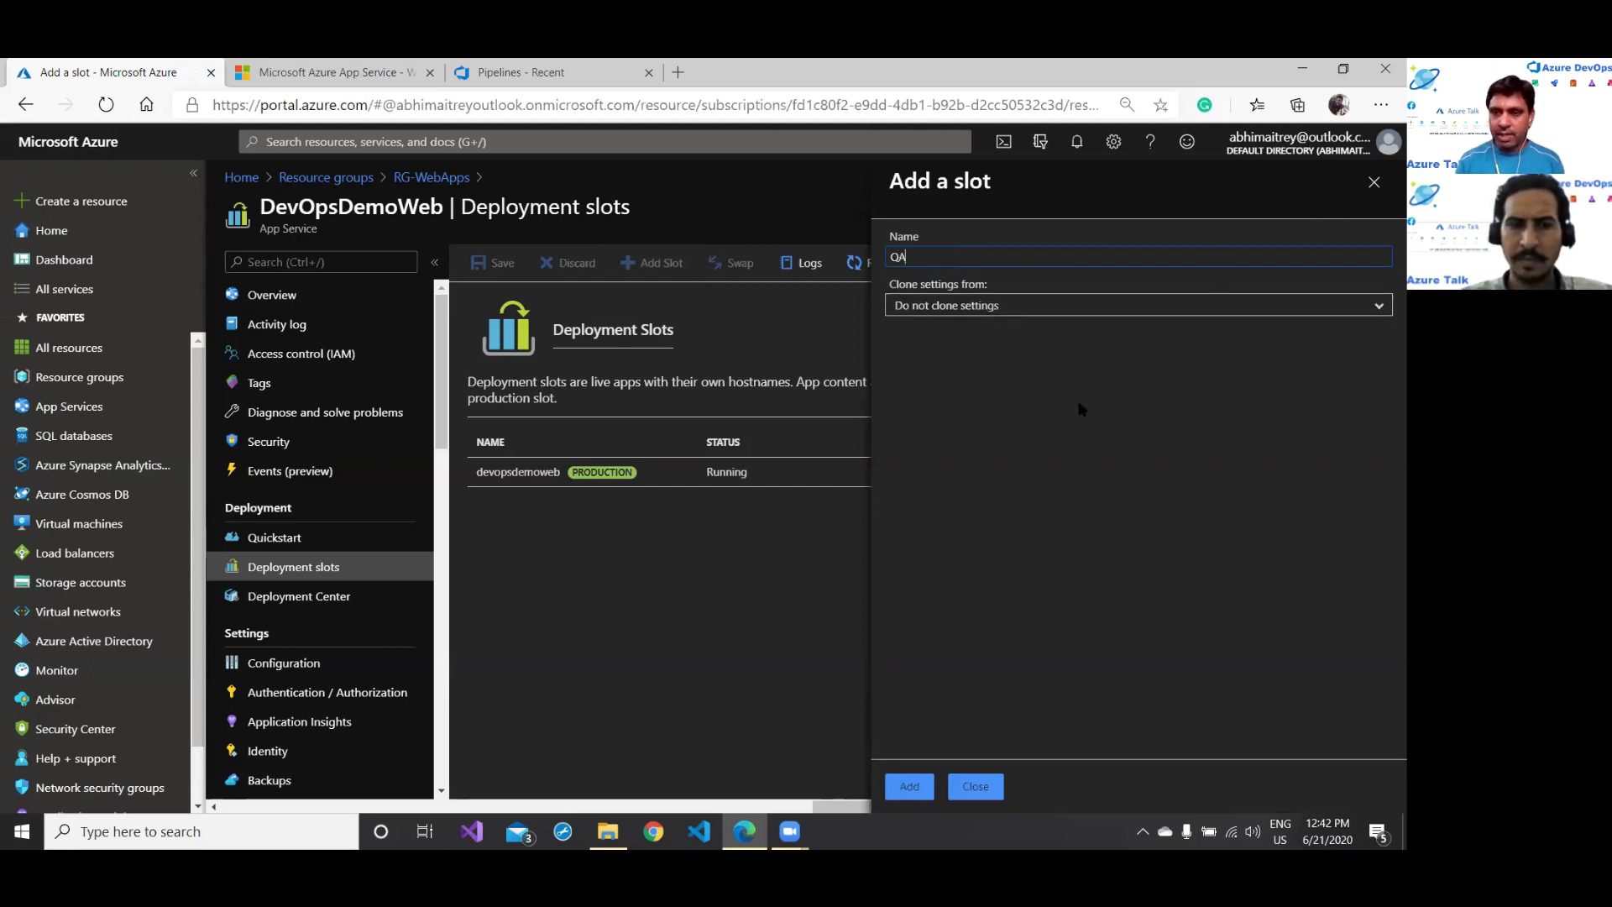
click(911, 786)
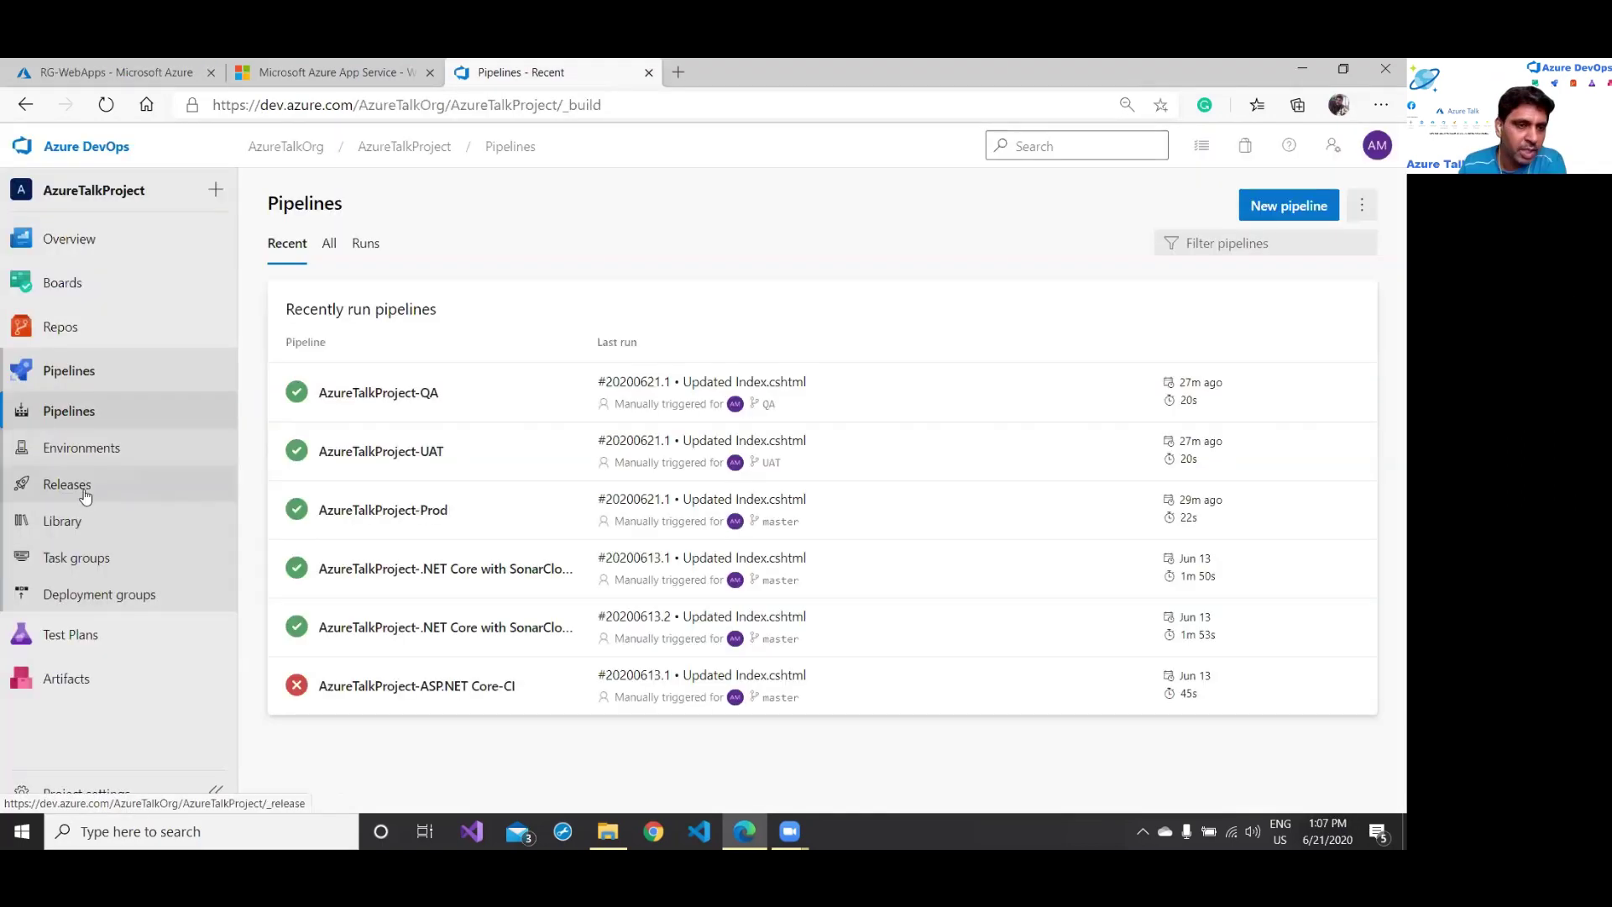
Step: Create a new release pipeline in Azure DevOps from the Azure App Service deployment template and name its first stage QA
click(84, 487)
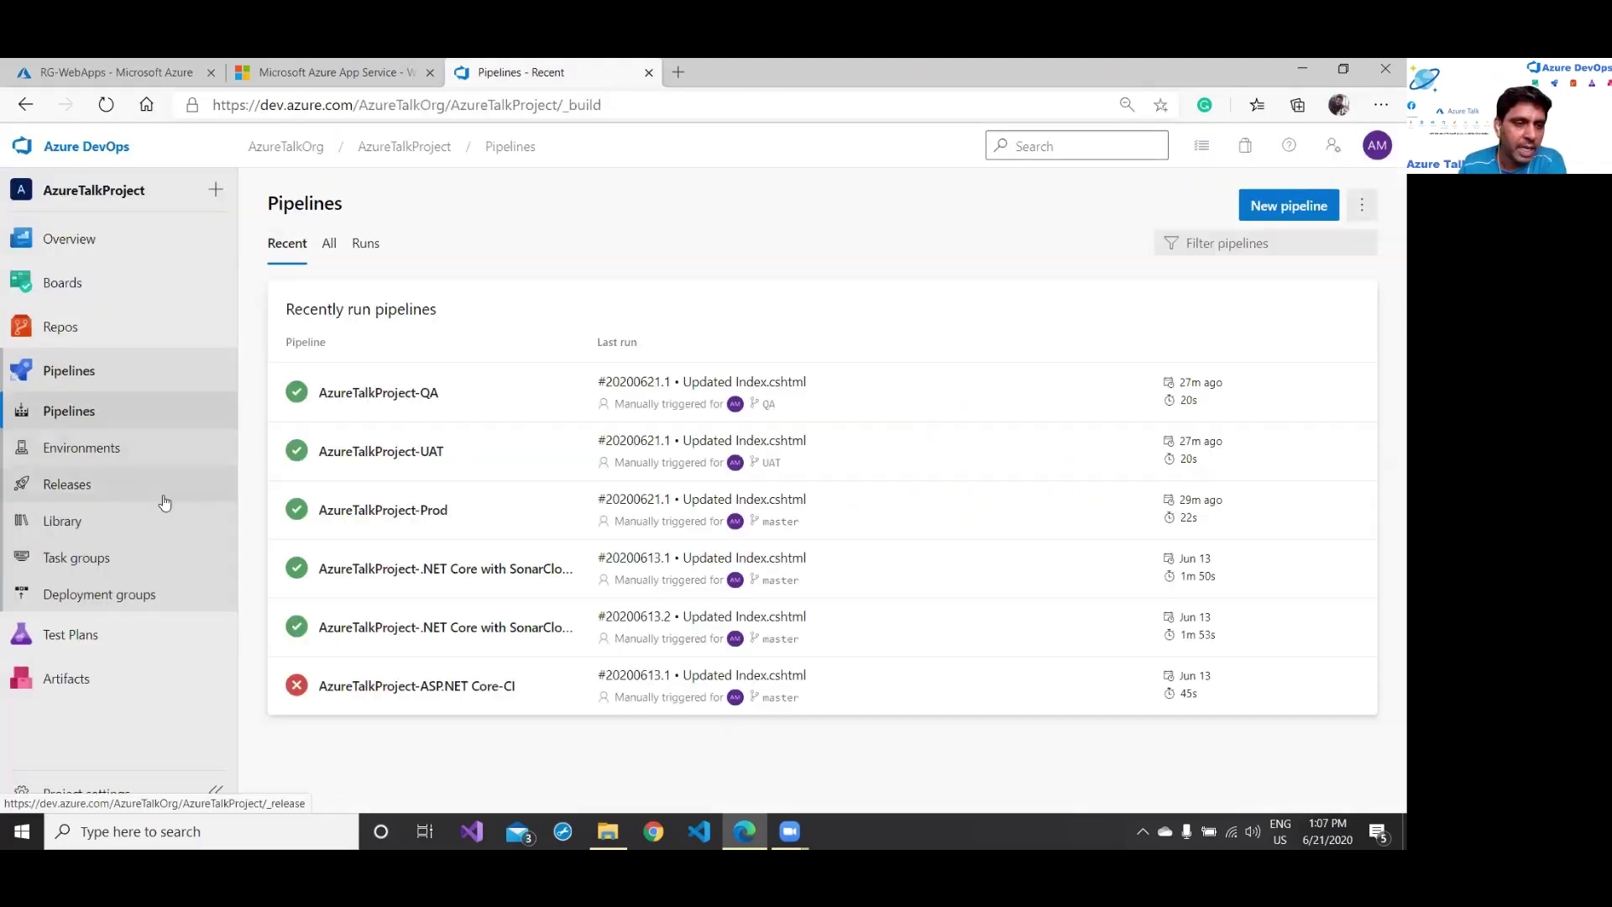
click(996, 571)
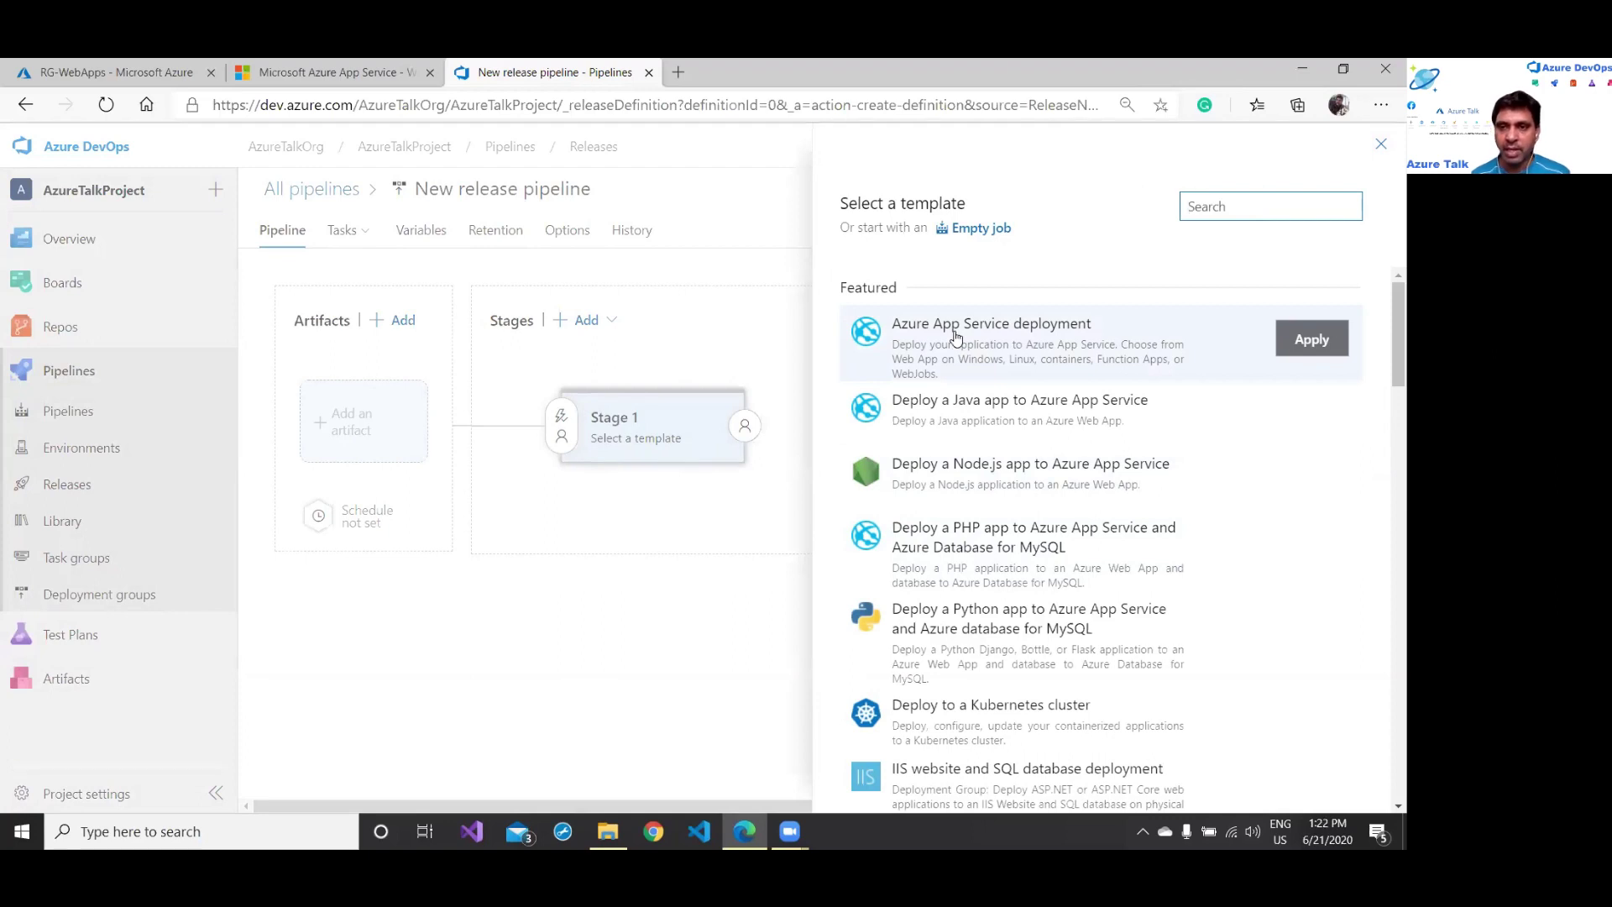
click(1314, 338)
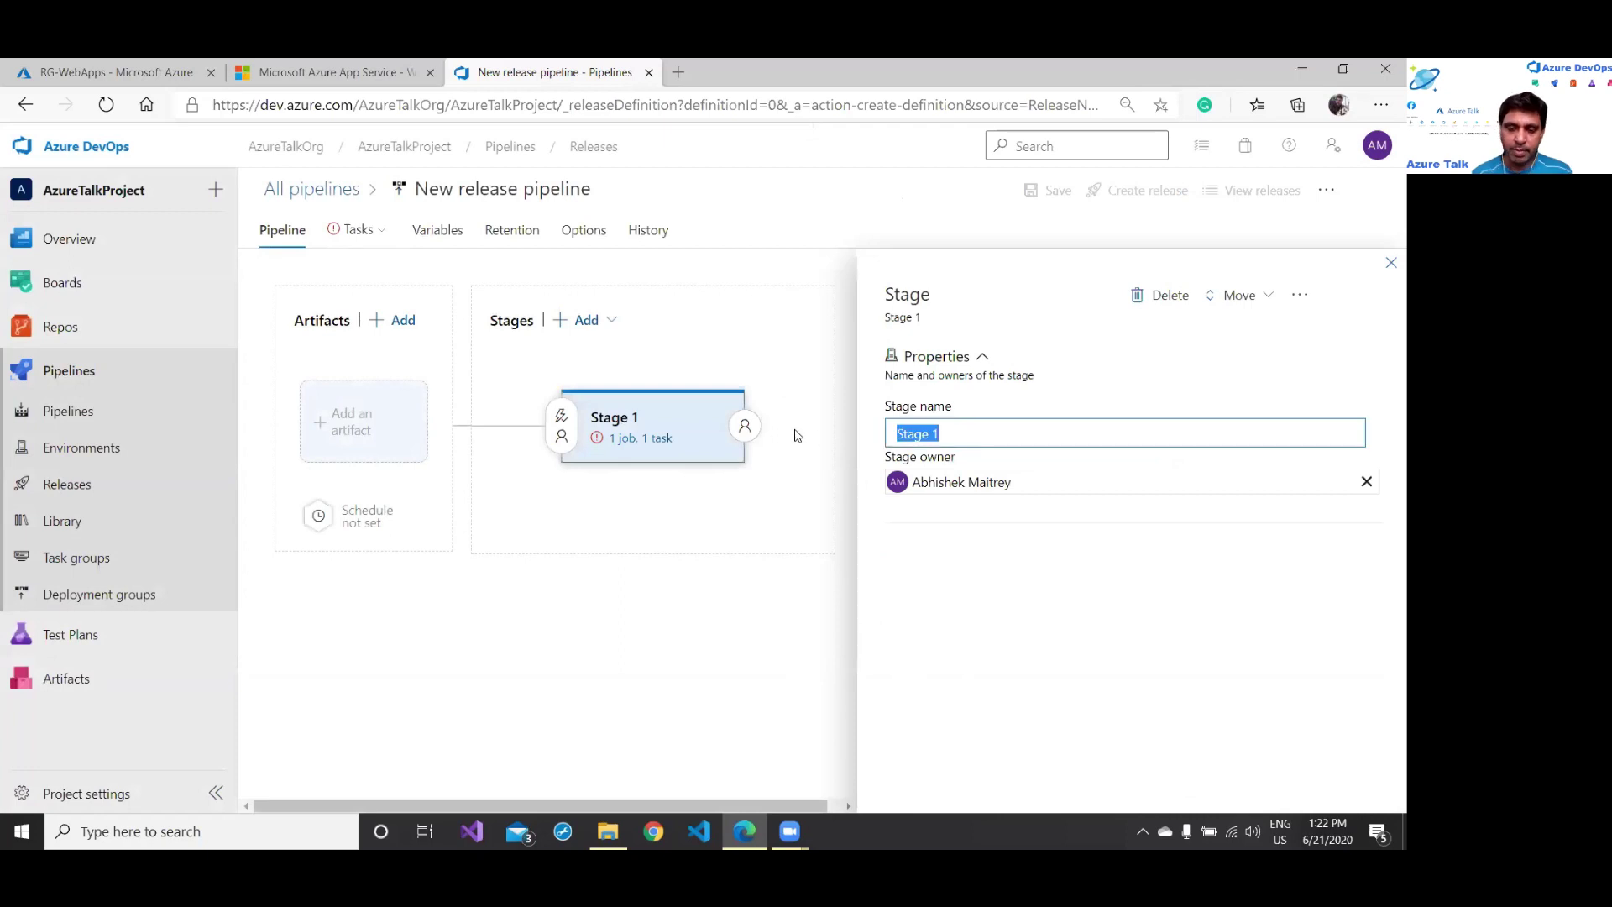
text(QA)
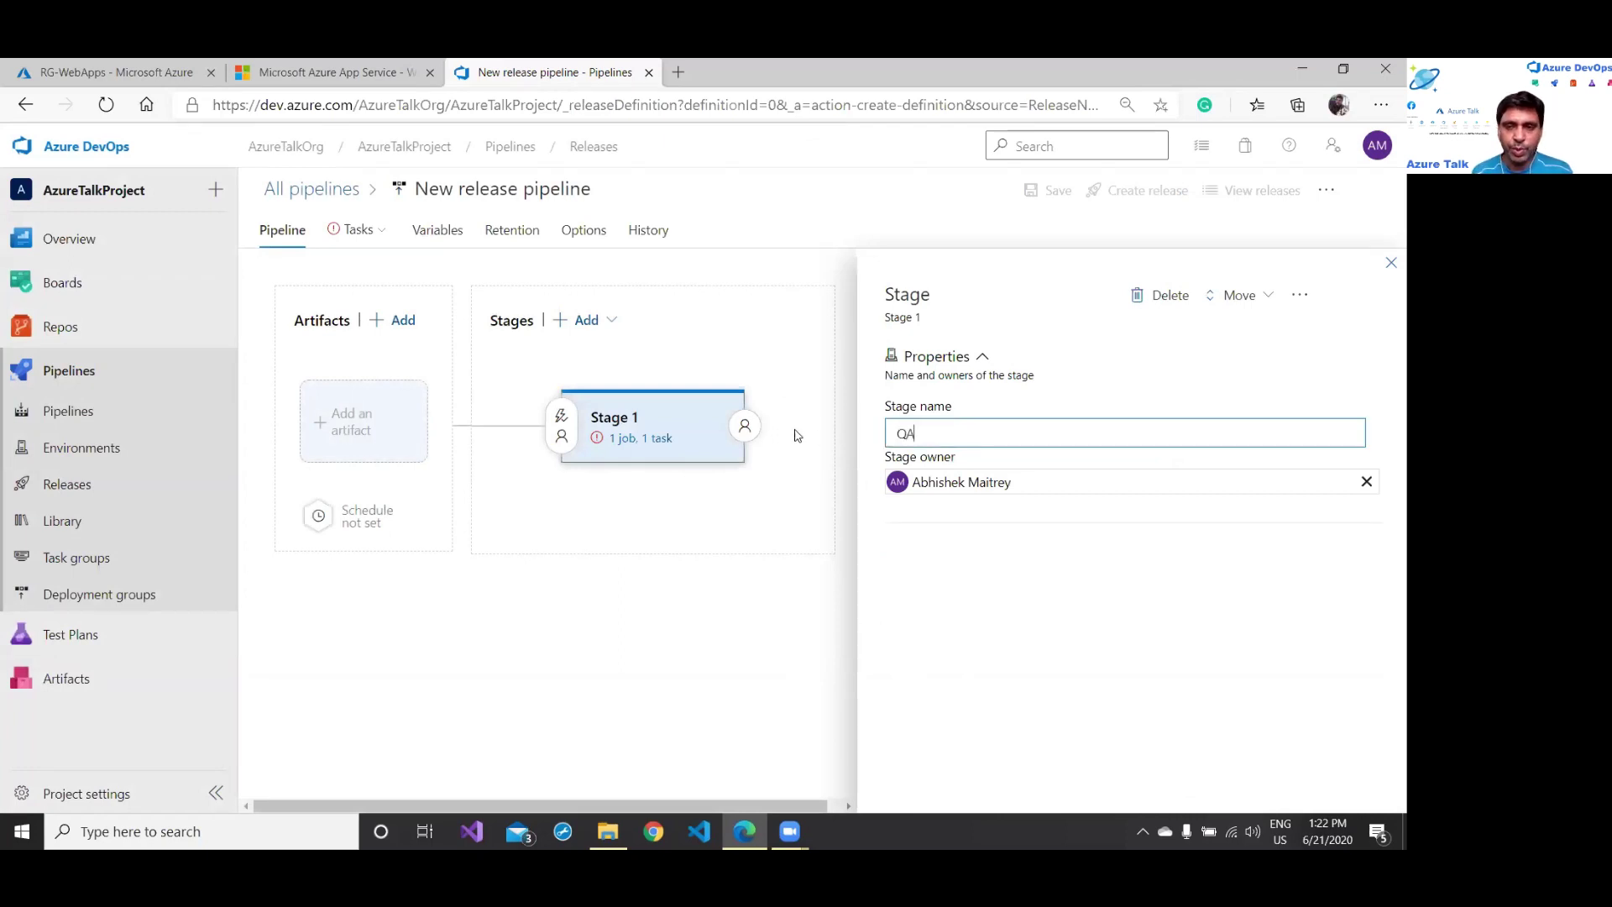
click(1390, 263)
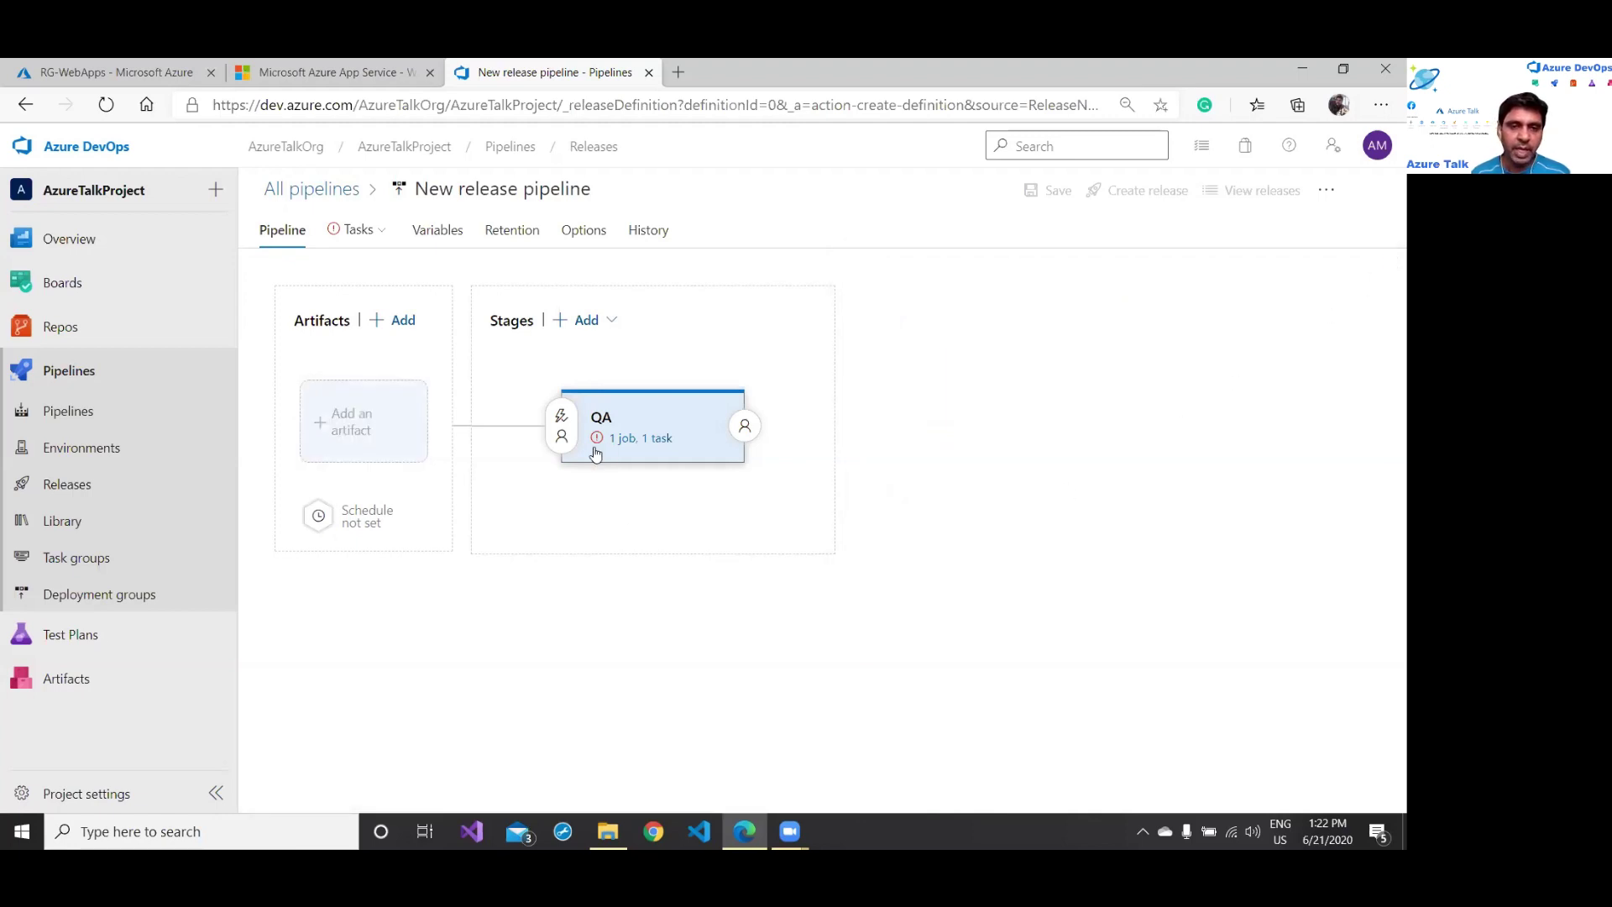
Step: Add a stage following QA from the Azure App Service deployment template and name it UAT
mouse_move(680, 493)
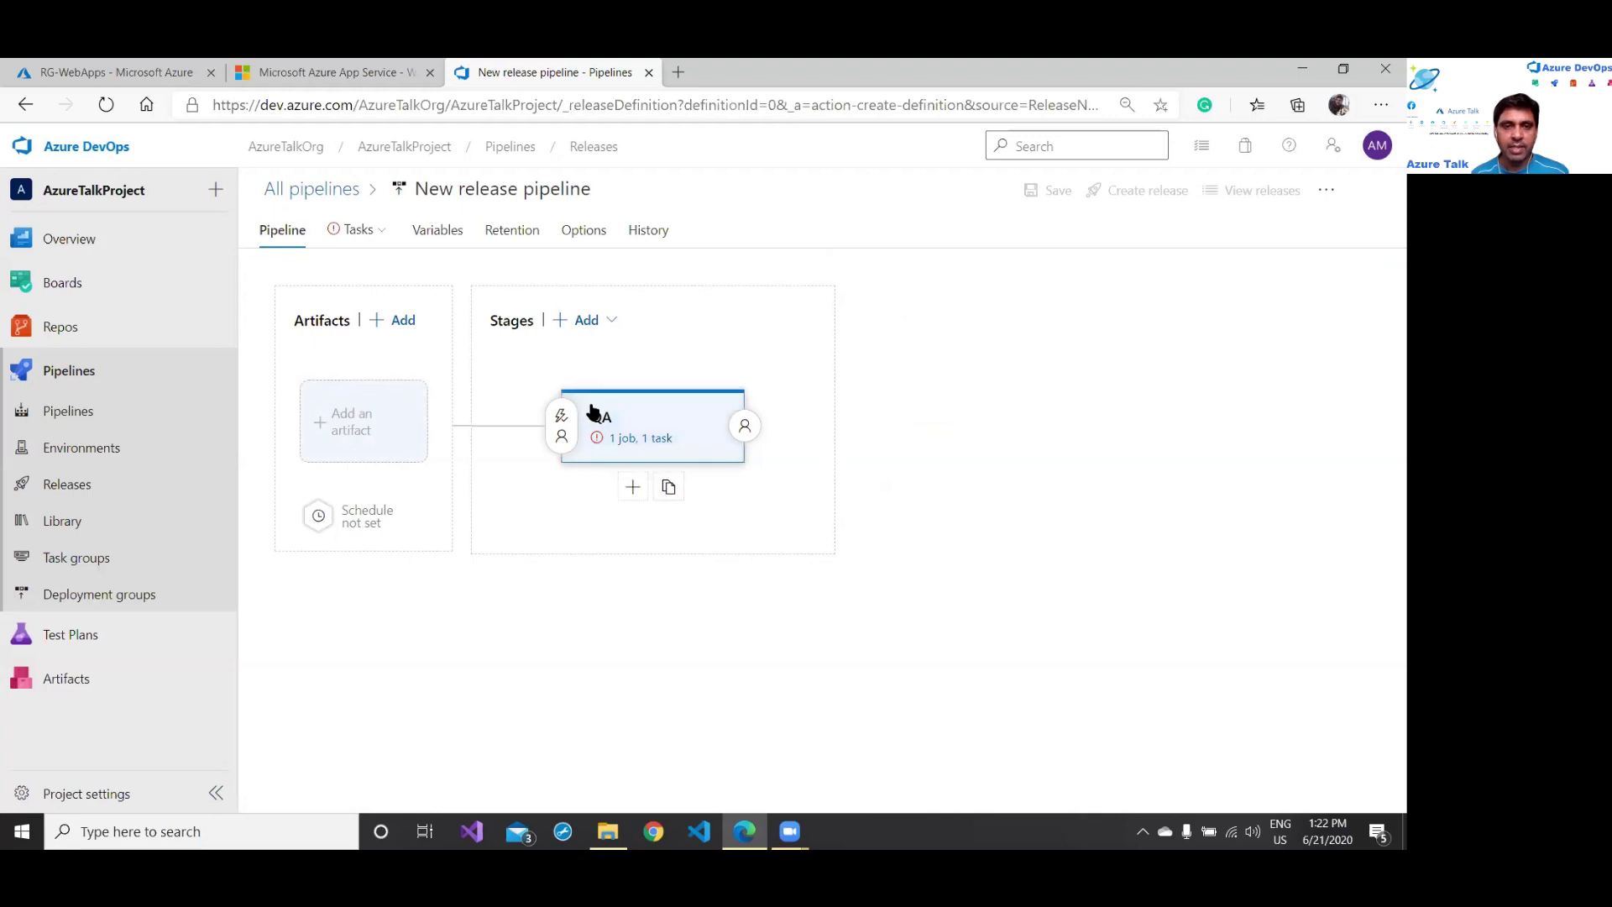
click(586, 320)
click(623, 358)
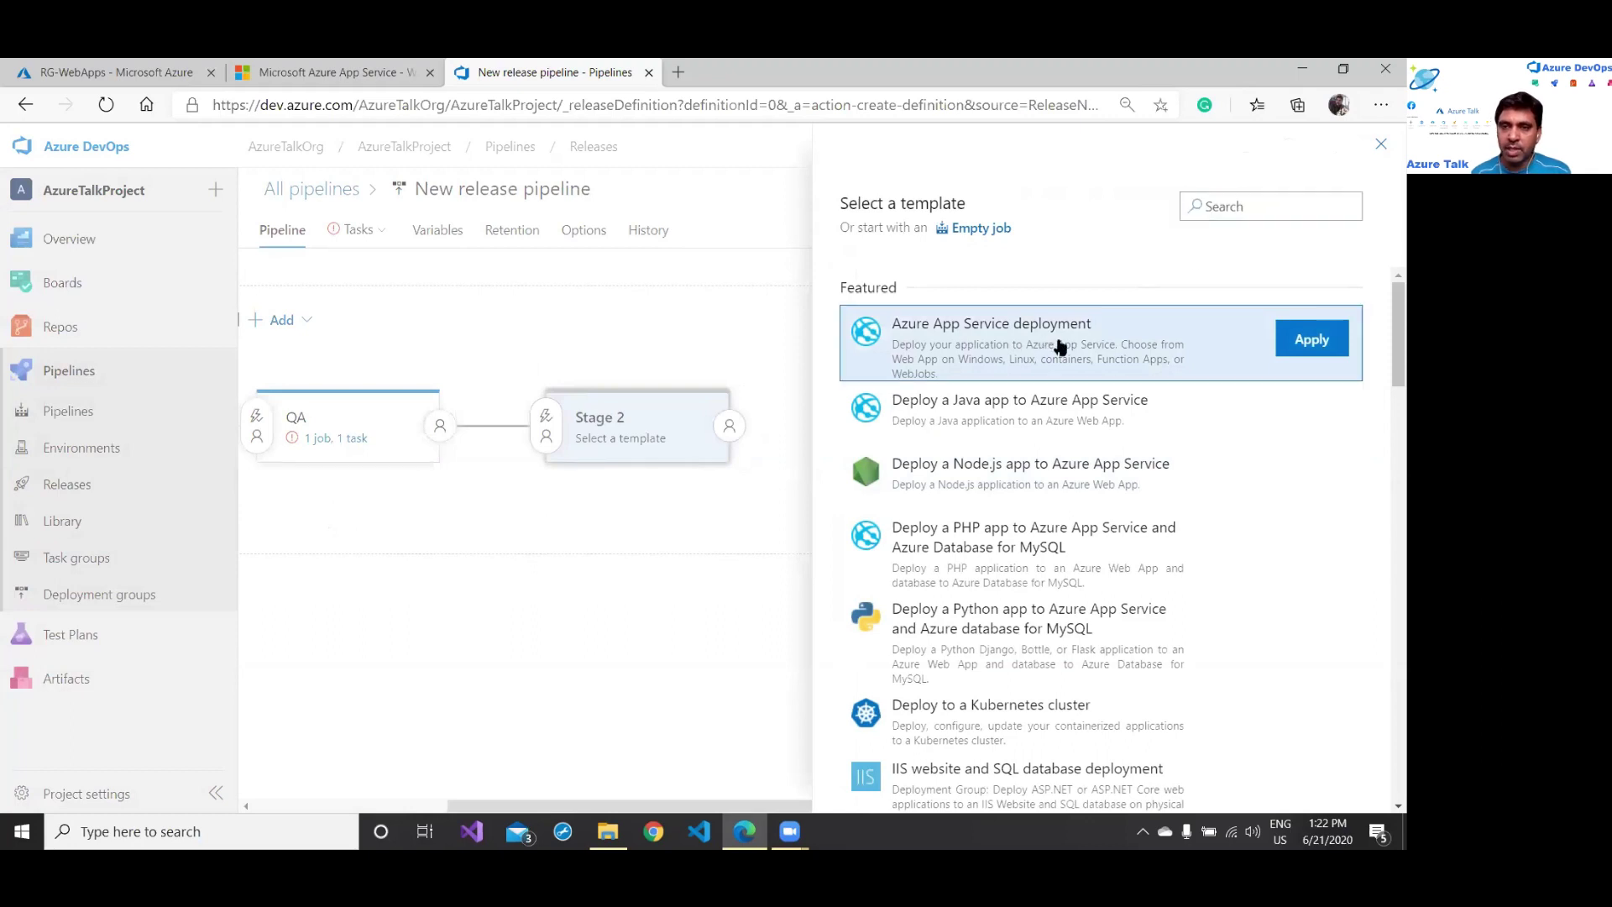
click(1302, 338)
click(946, 432)
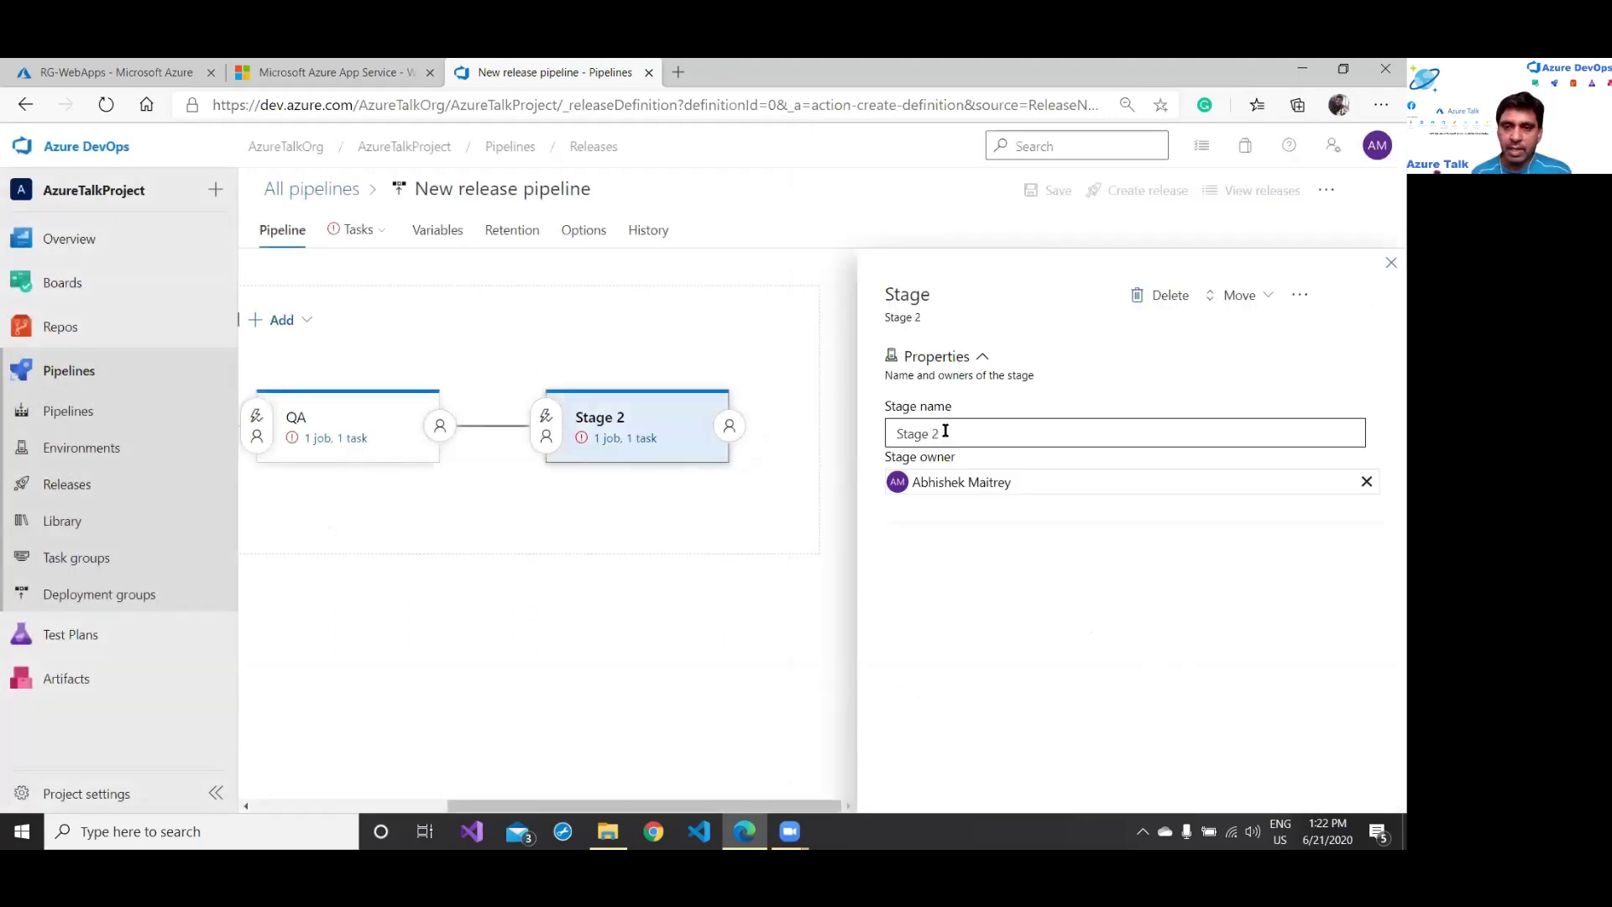
key(BackSpace)
key(BackSpace)
key(BackSpace)
key(BackSpace)
key(BackSpace)
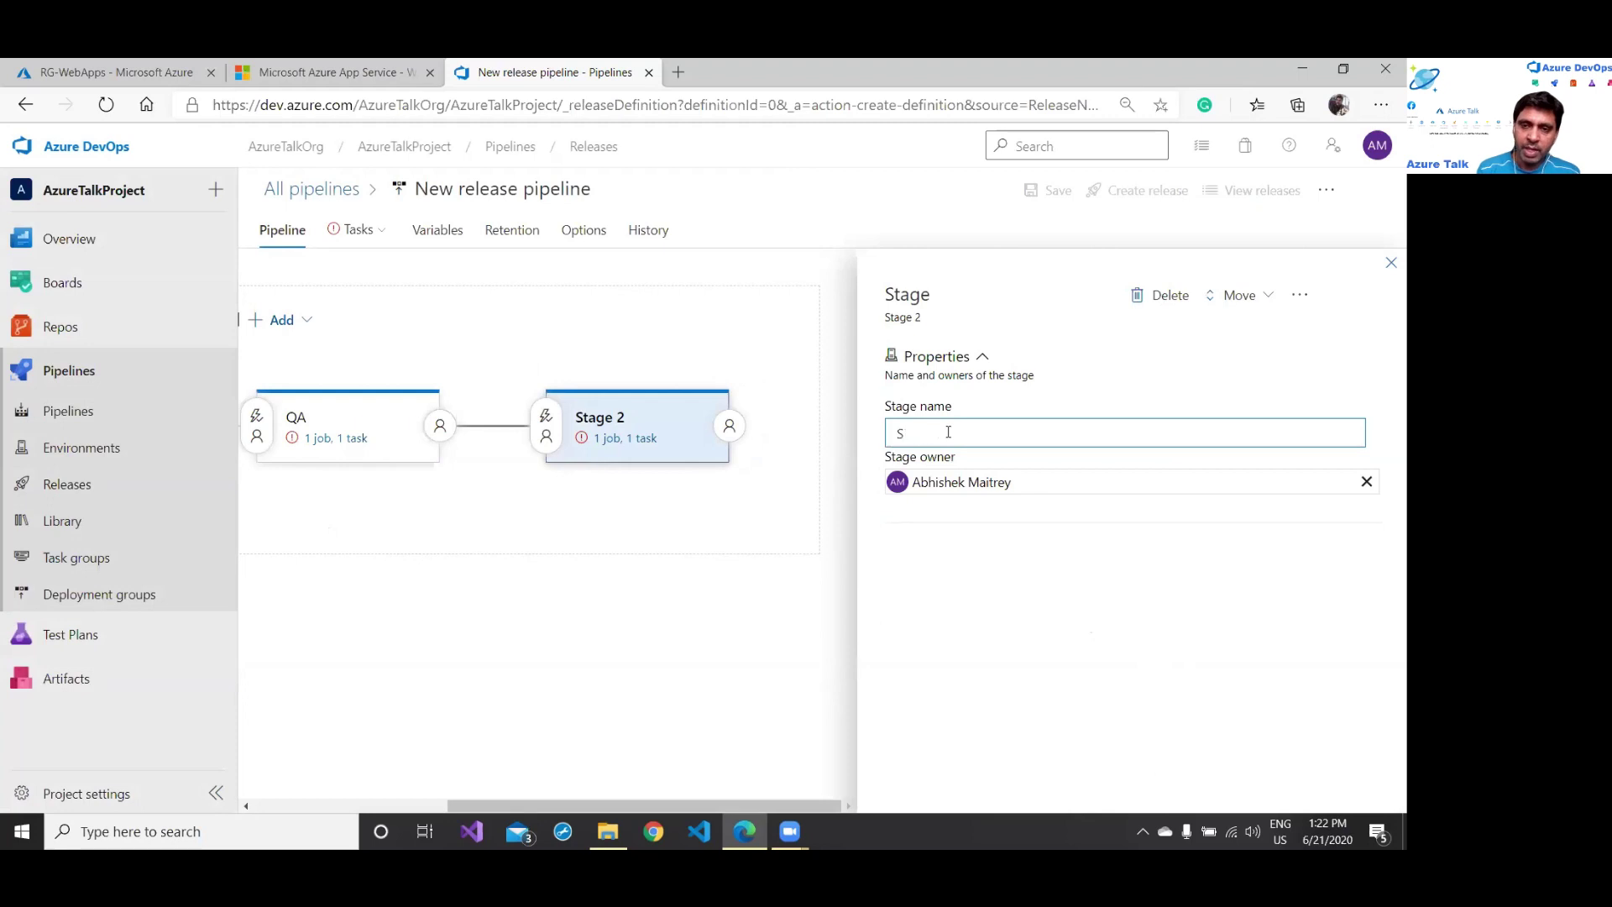
text(UAT)
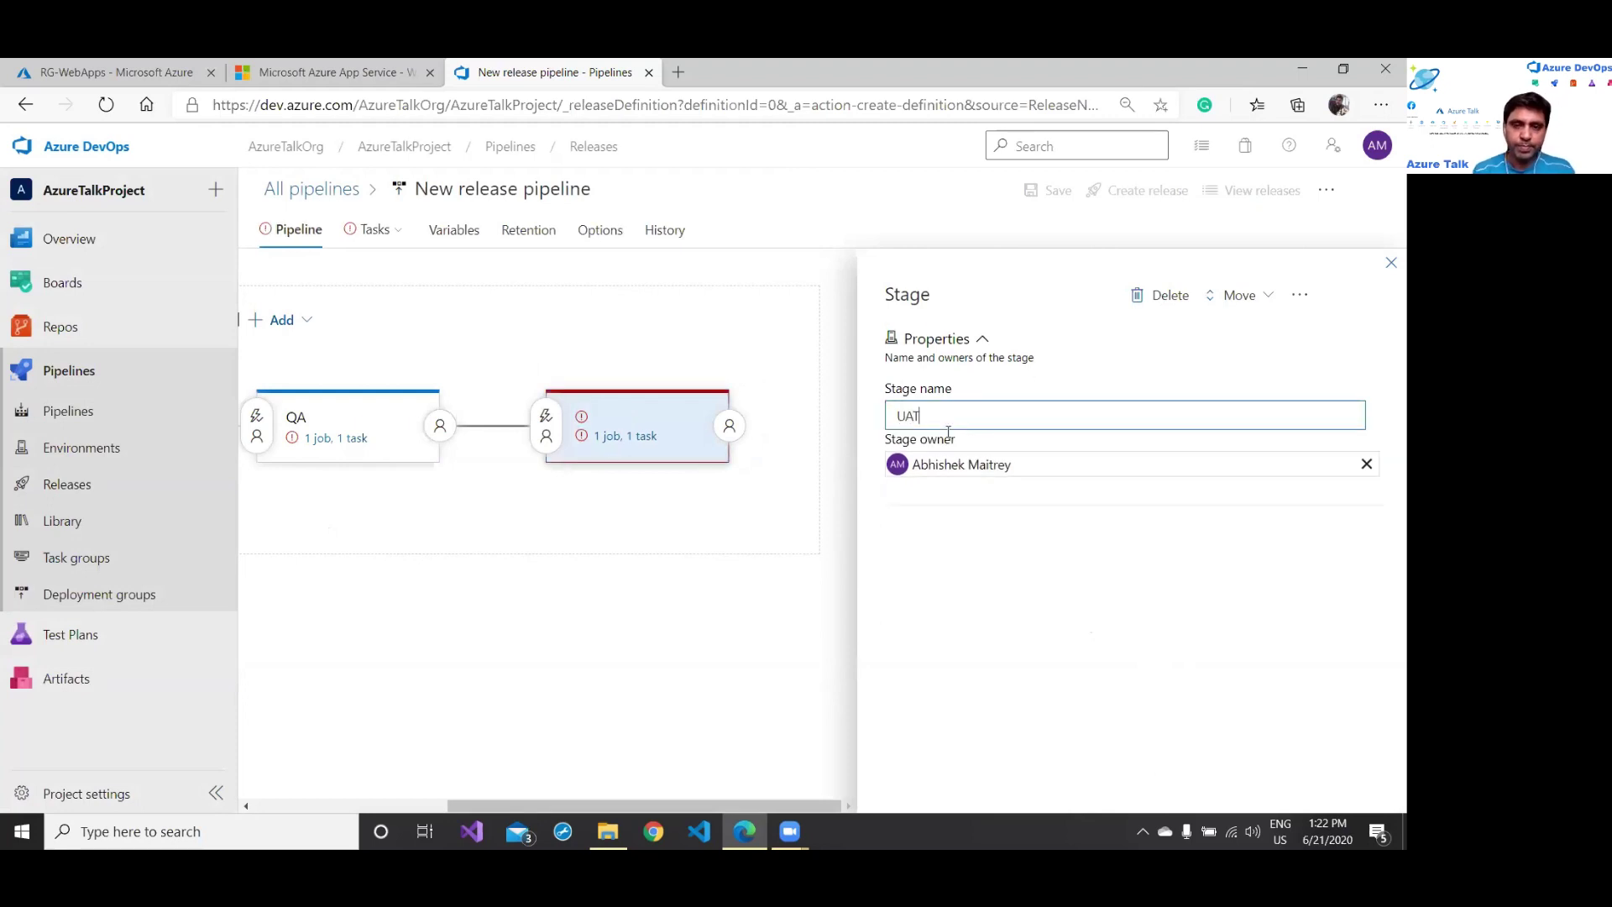
click(1390, 263)
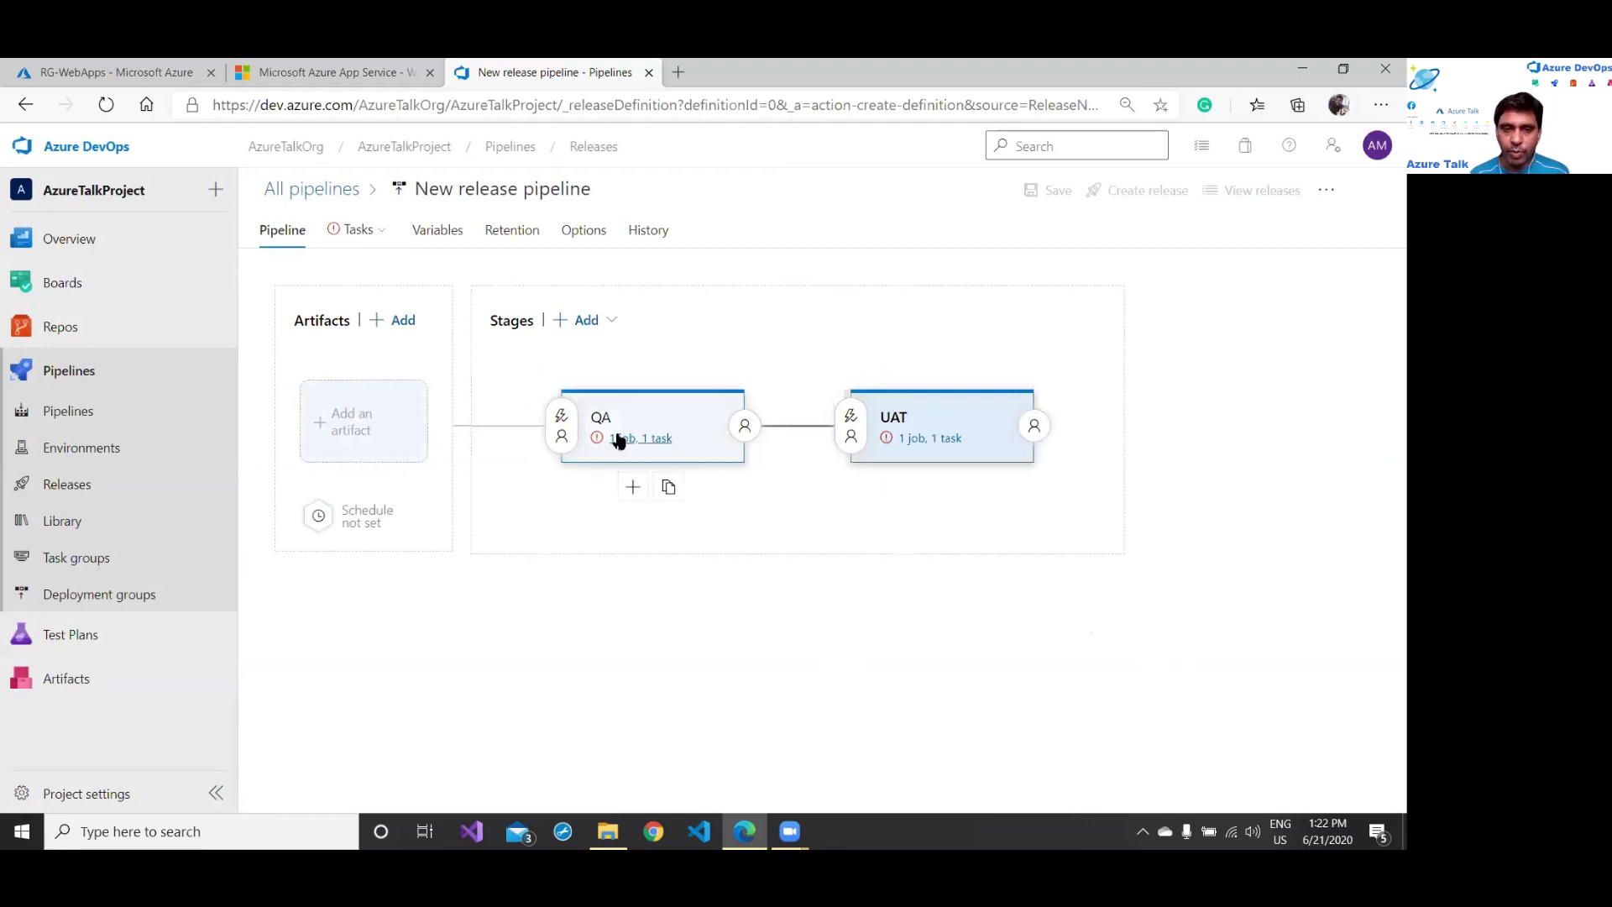
Step: Delete the UAT stage chained after QA from the release pipeline
mouse_move(924, 437)
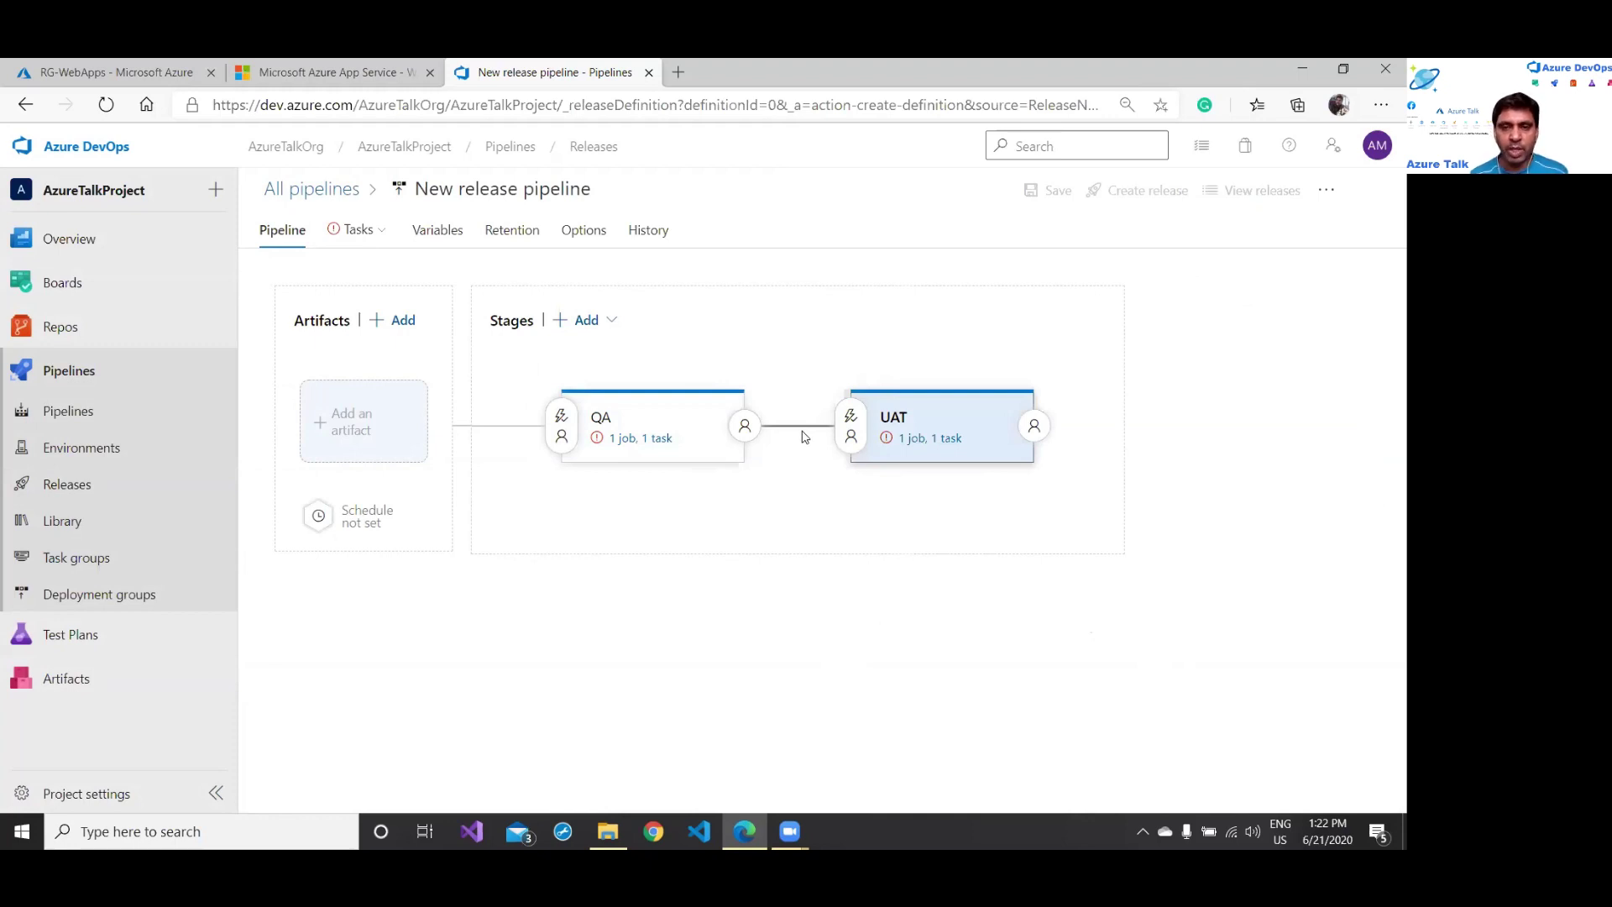
click(943, 418)
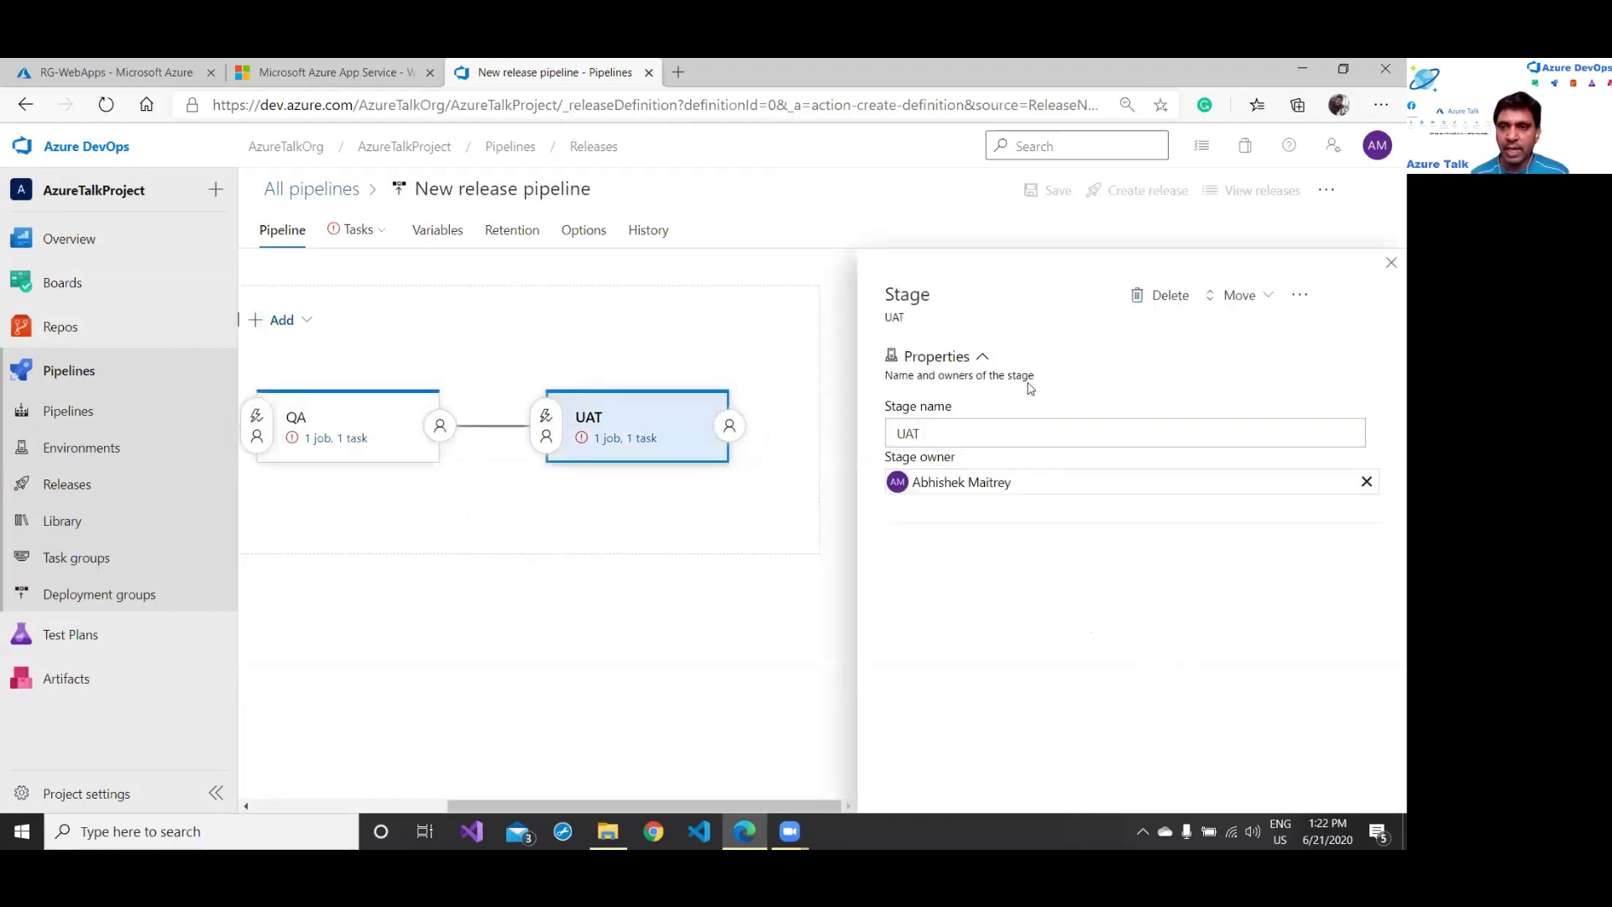
click(1155, 295)
click(754, 521)
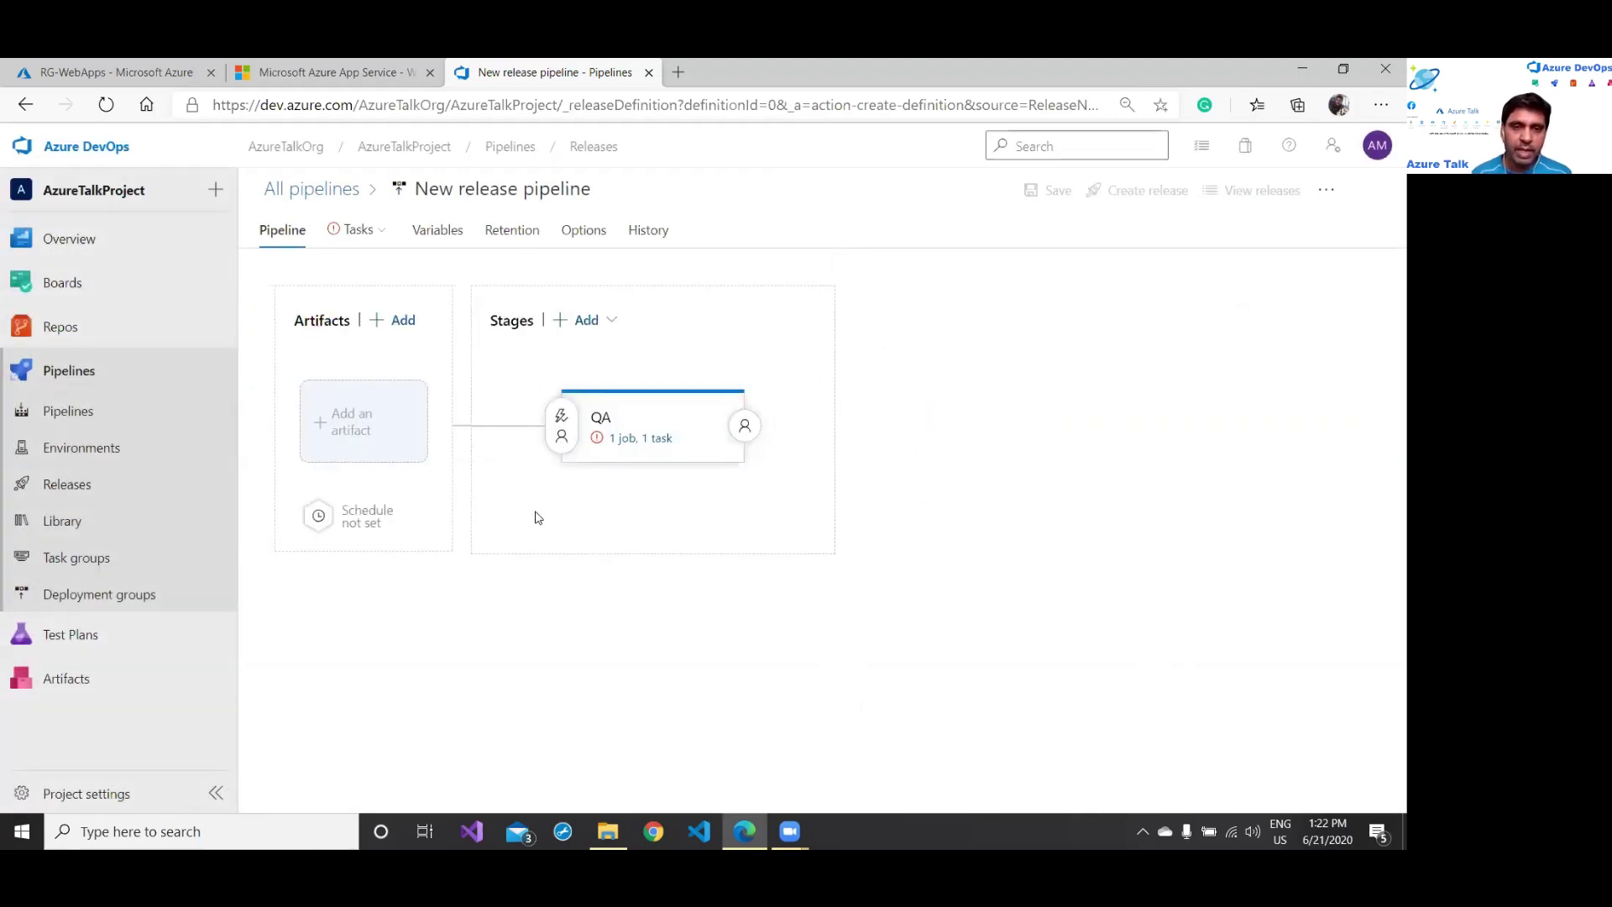
Step: Add a stage parallel to QA from the Azure App Service deployment template and name it UAT
click(609, 326)
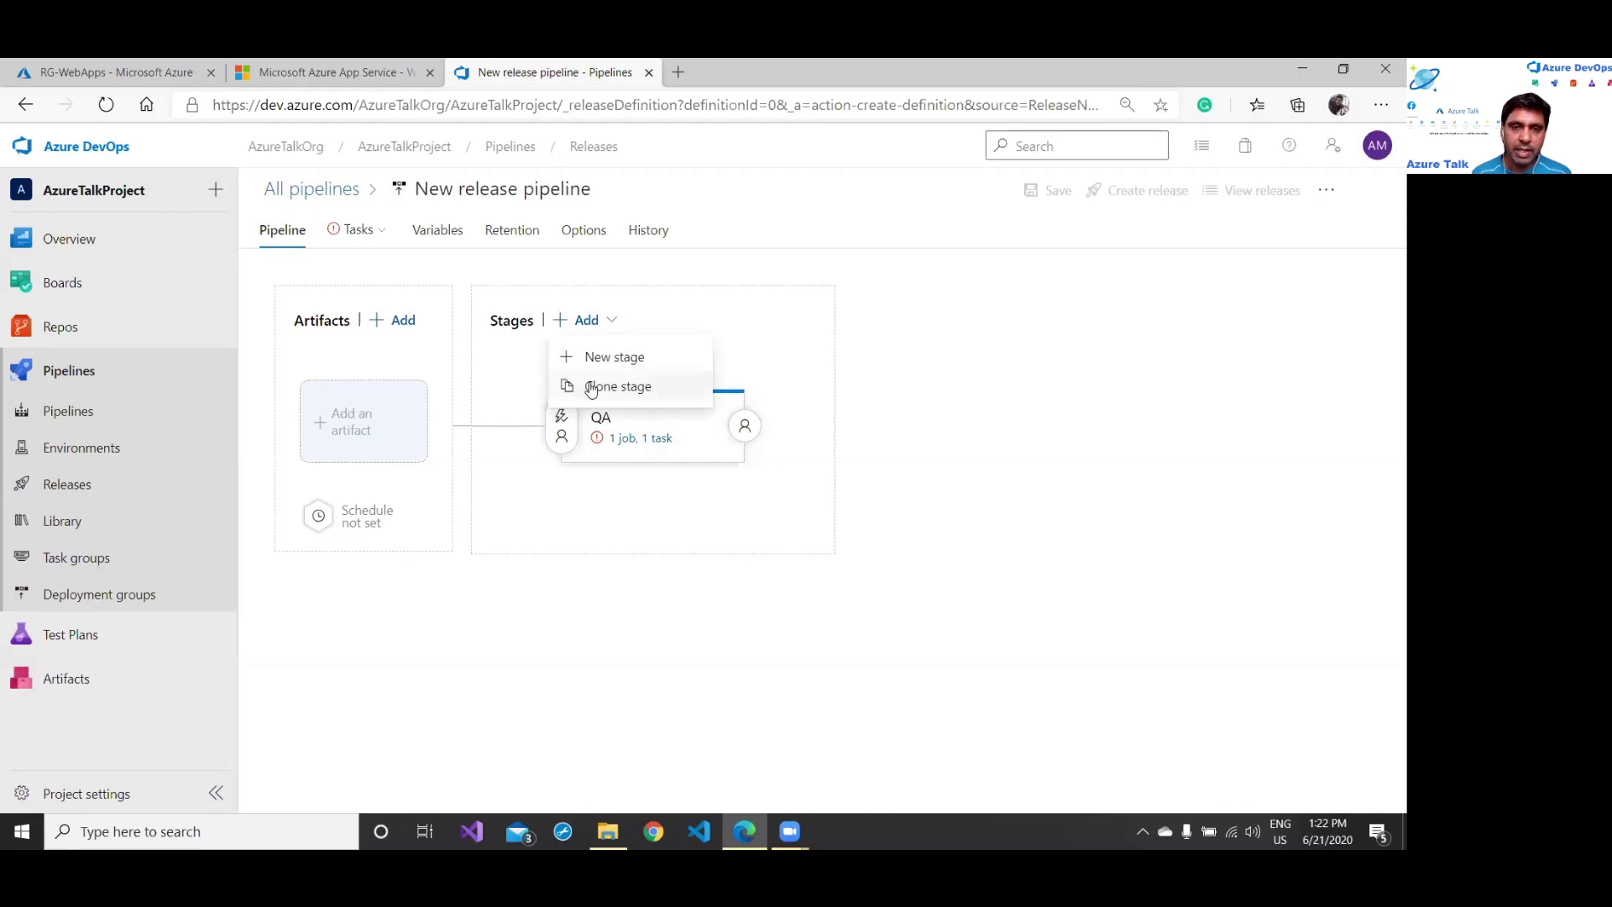
click(596, 358)
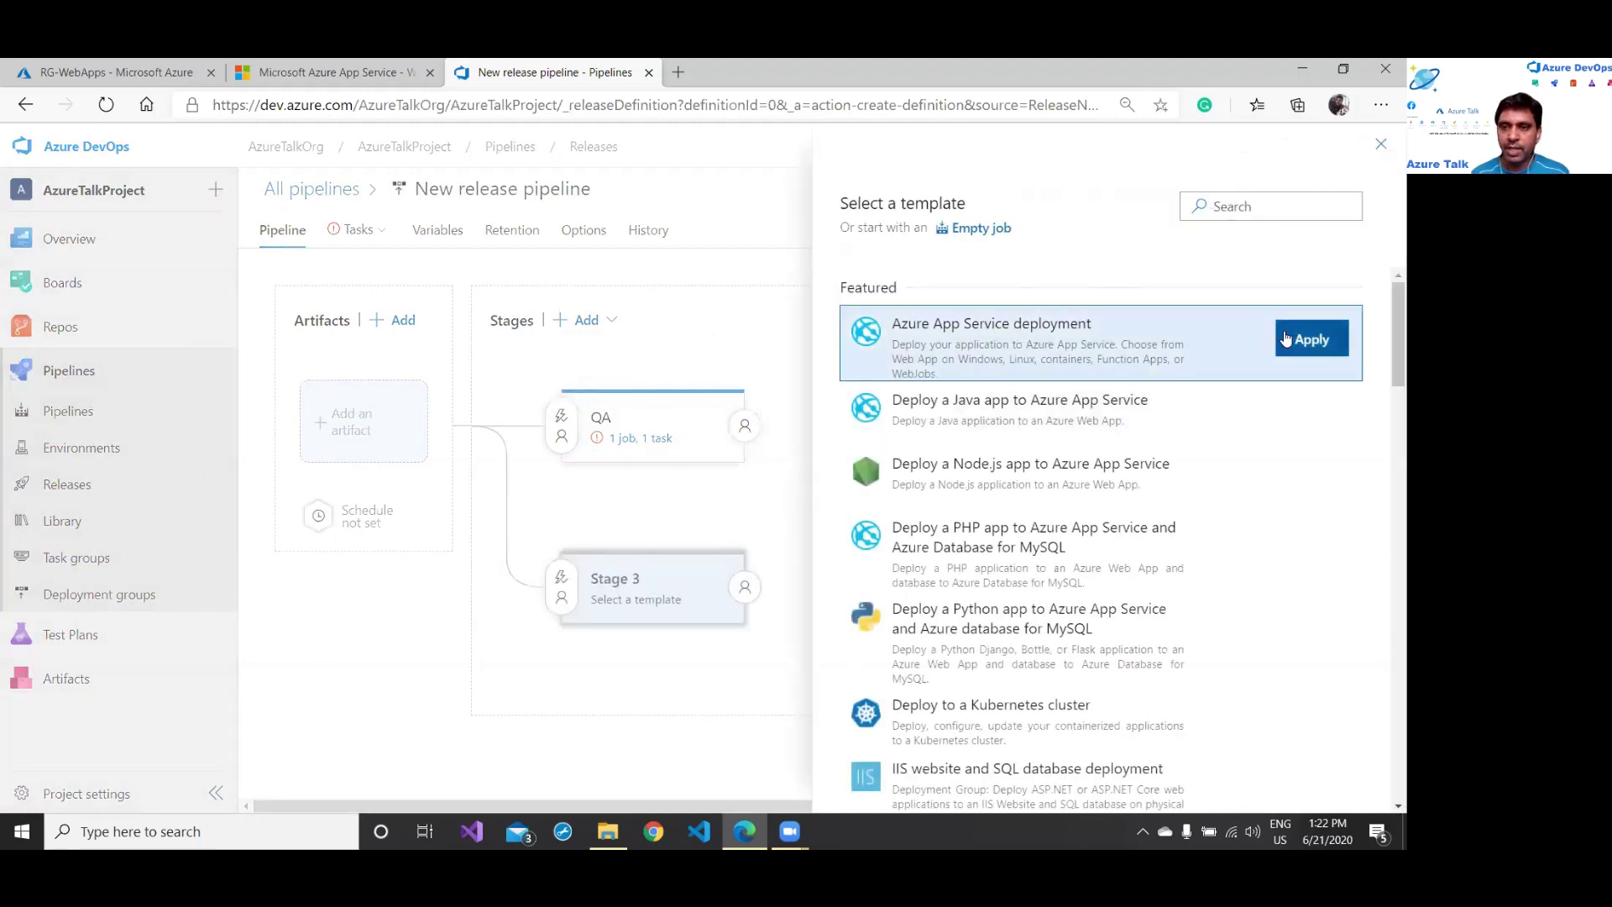
click(1287, 338)
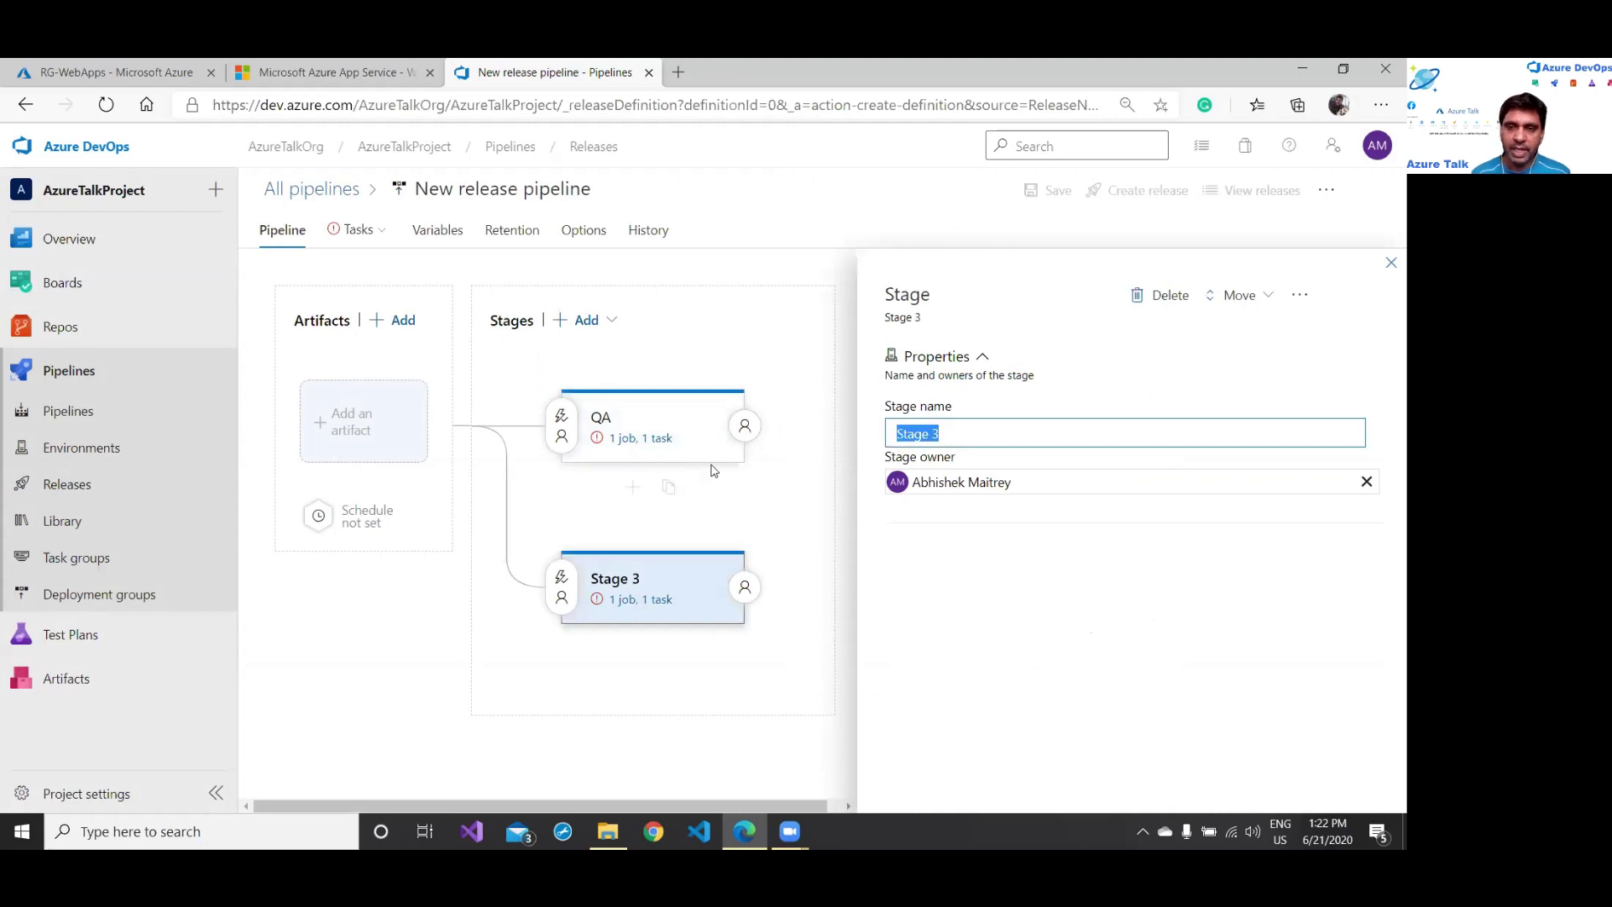
text(UAT)
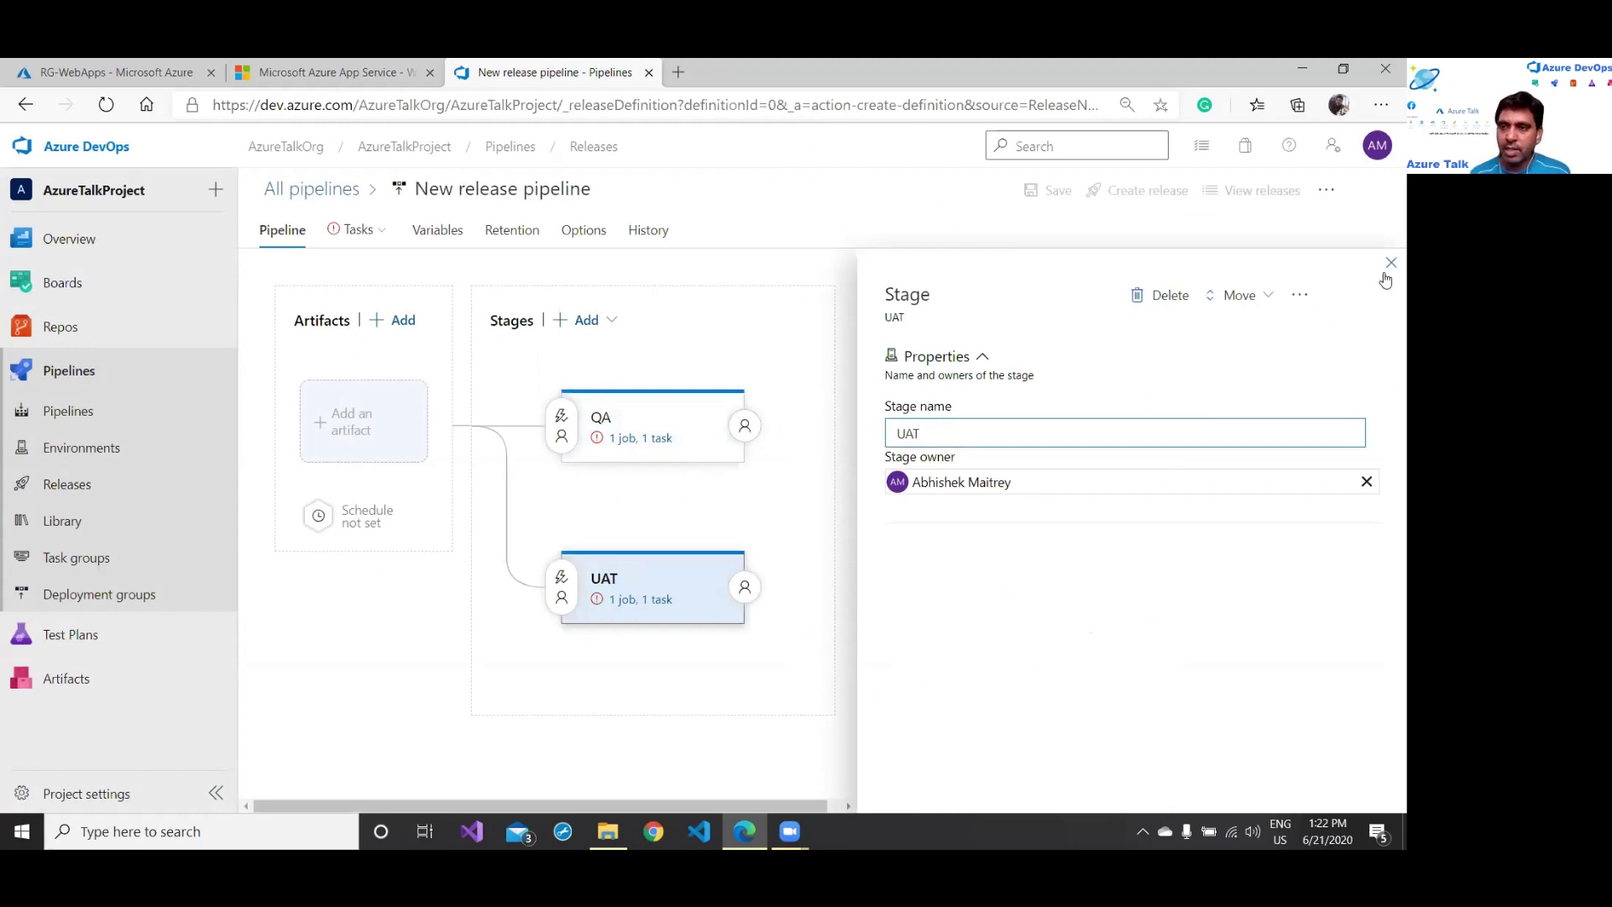
click(1390, 263)
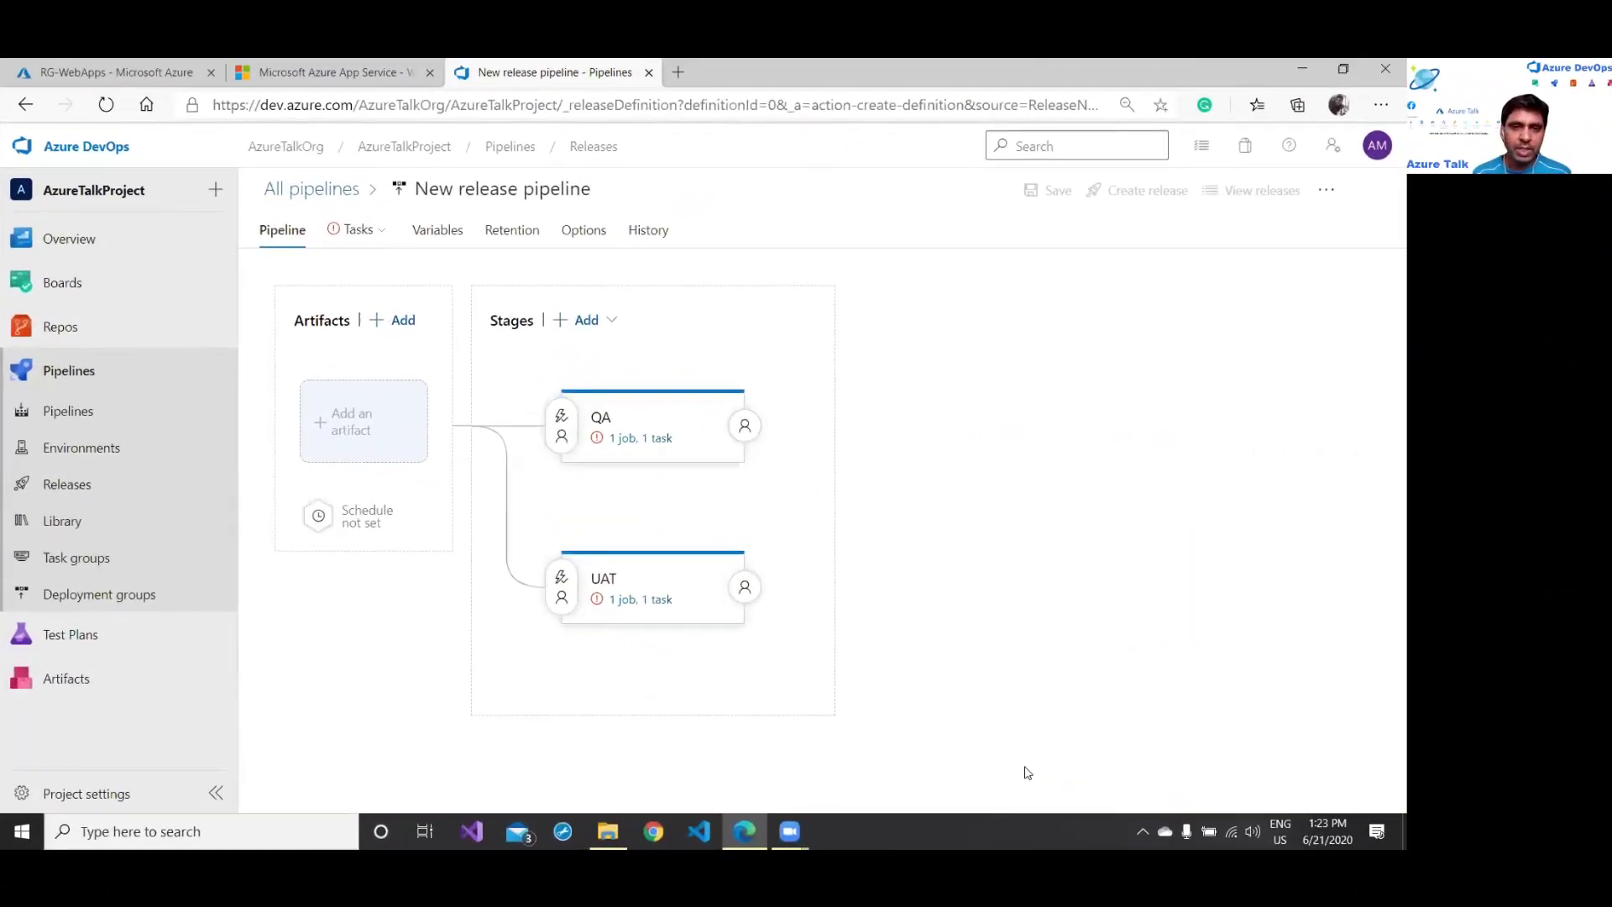
Step: Add a third parallel stage from the Azure App Service deployment template and name it Prod
click(512, 340)
click(531, 371)
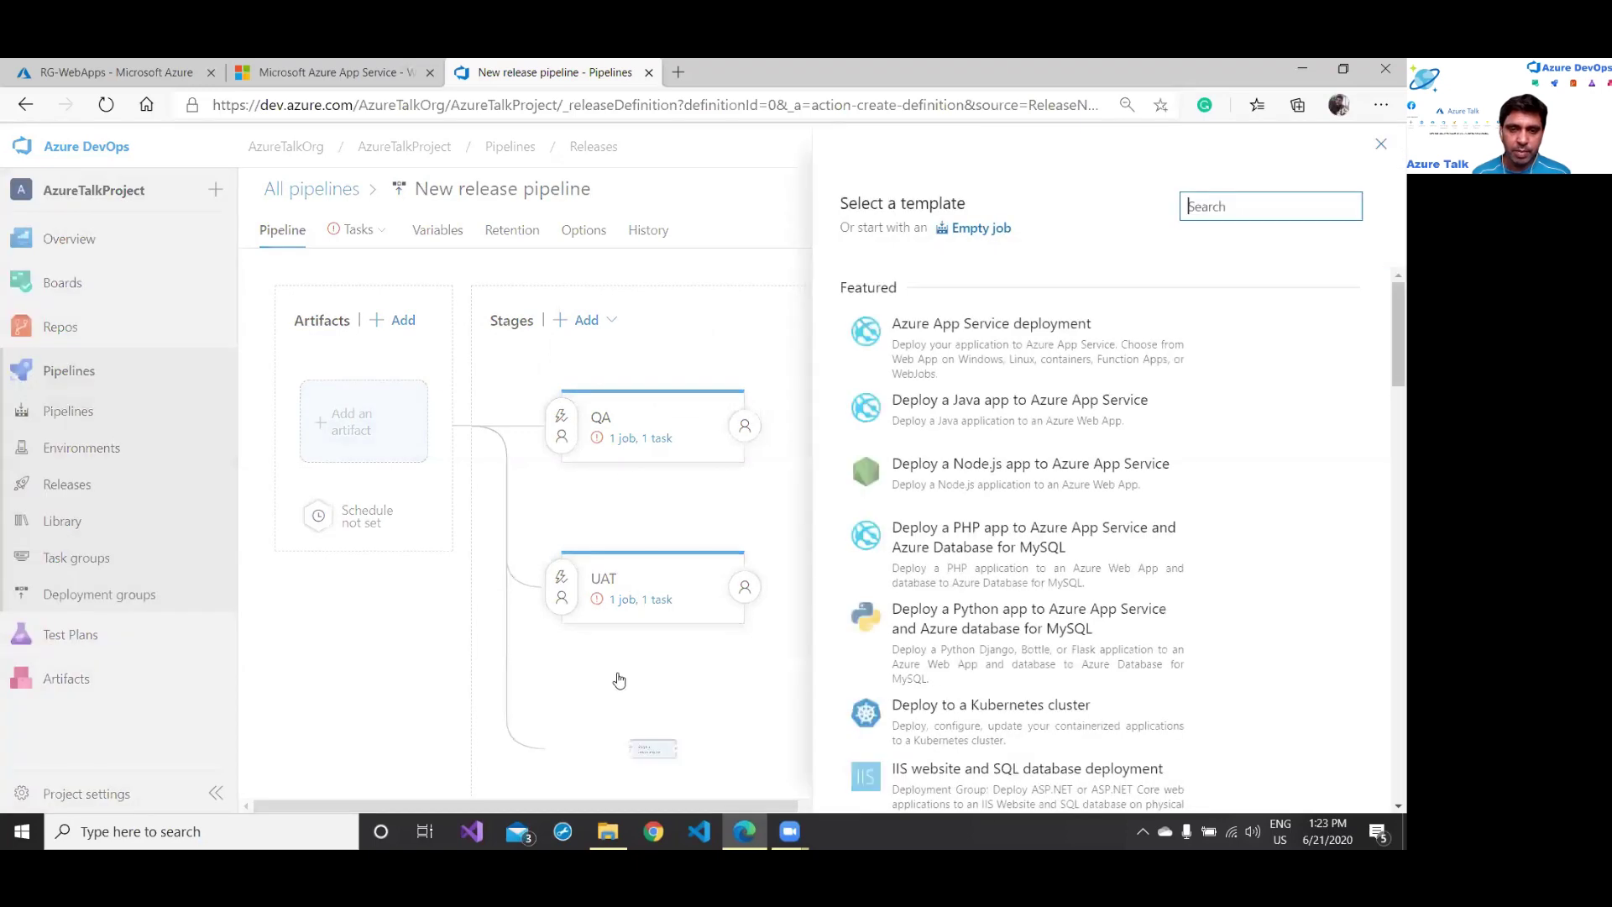
click(1310, 340)
click(596, 728)
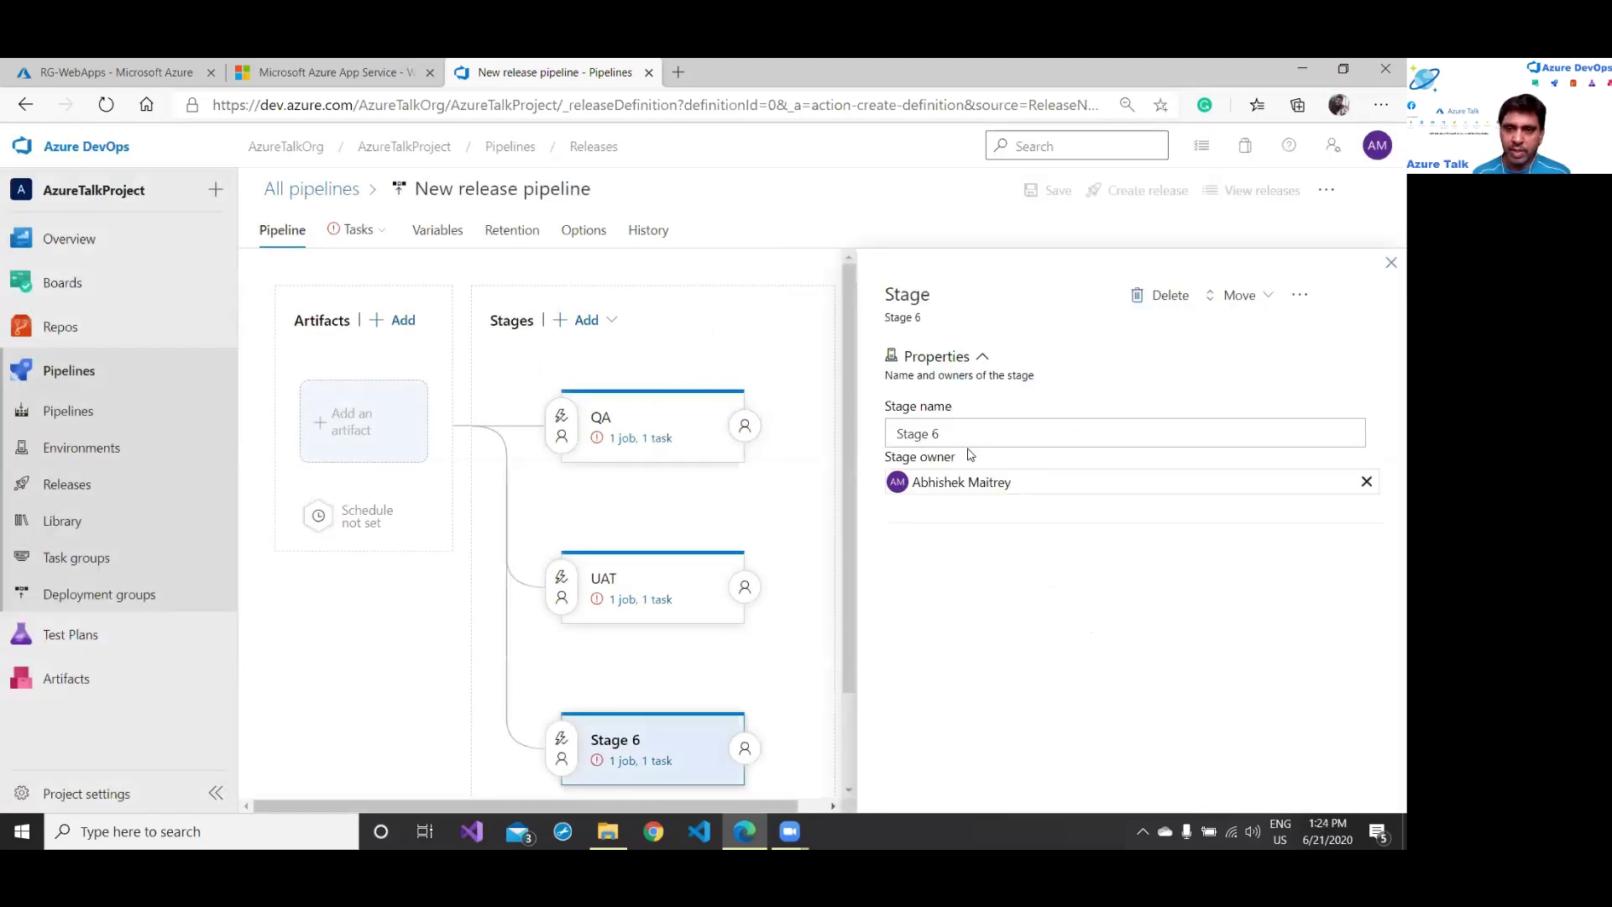
text(Prod)
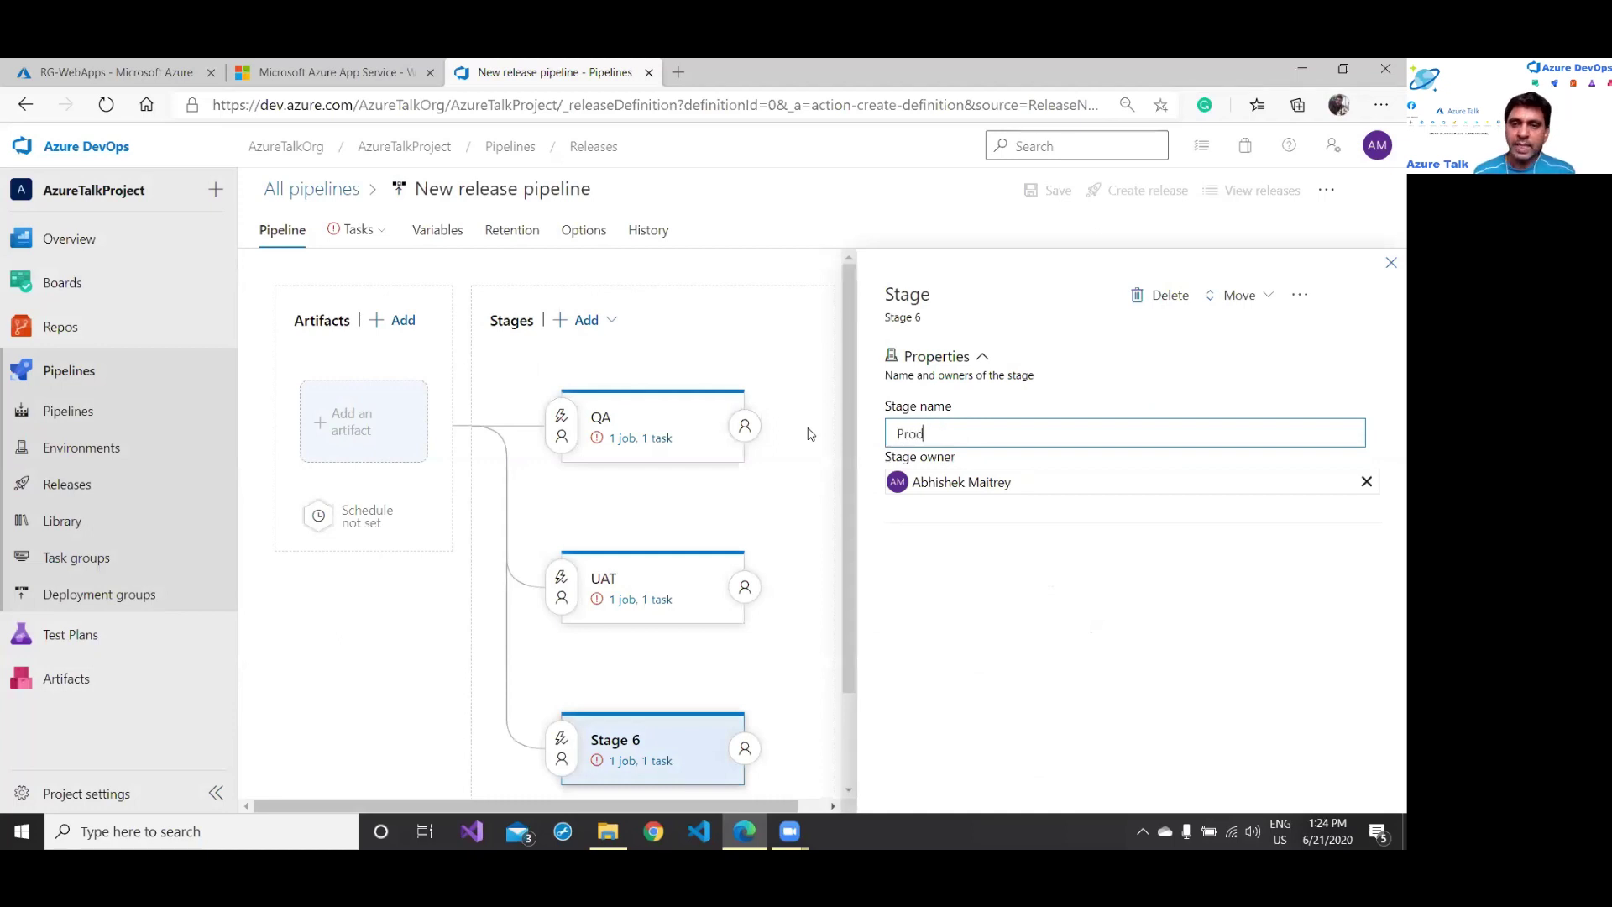
click(1386, 264)
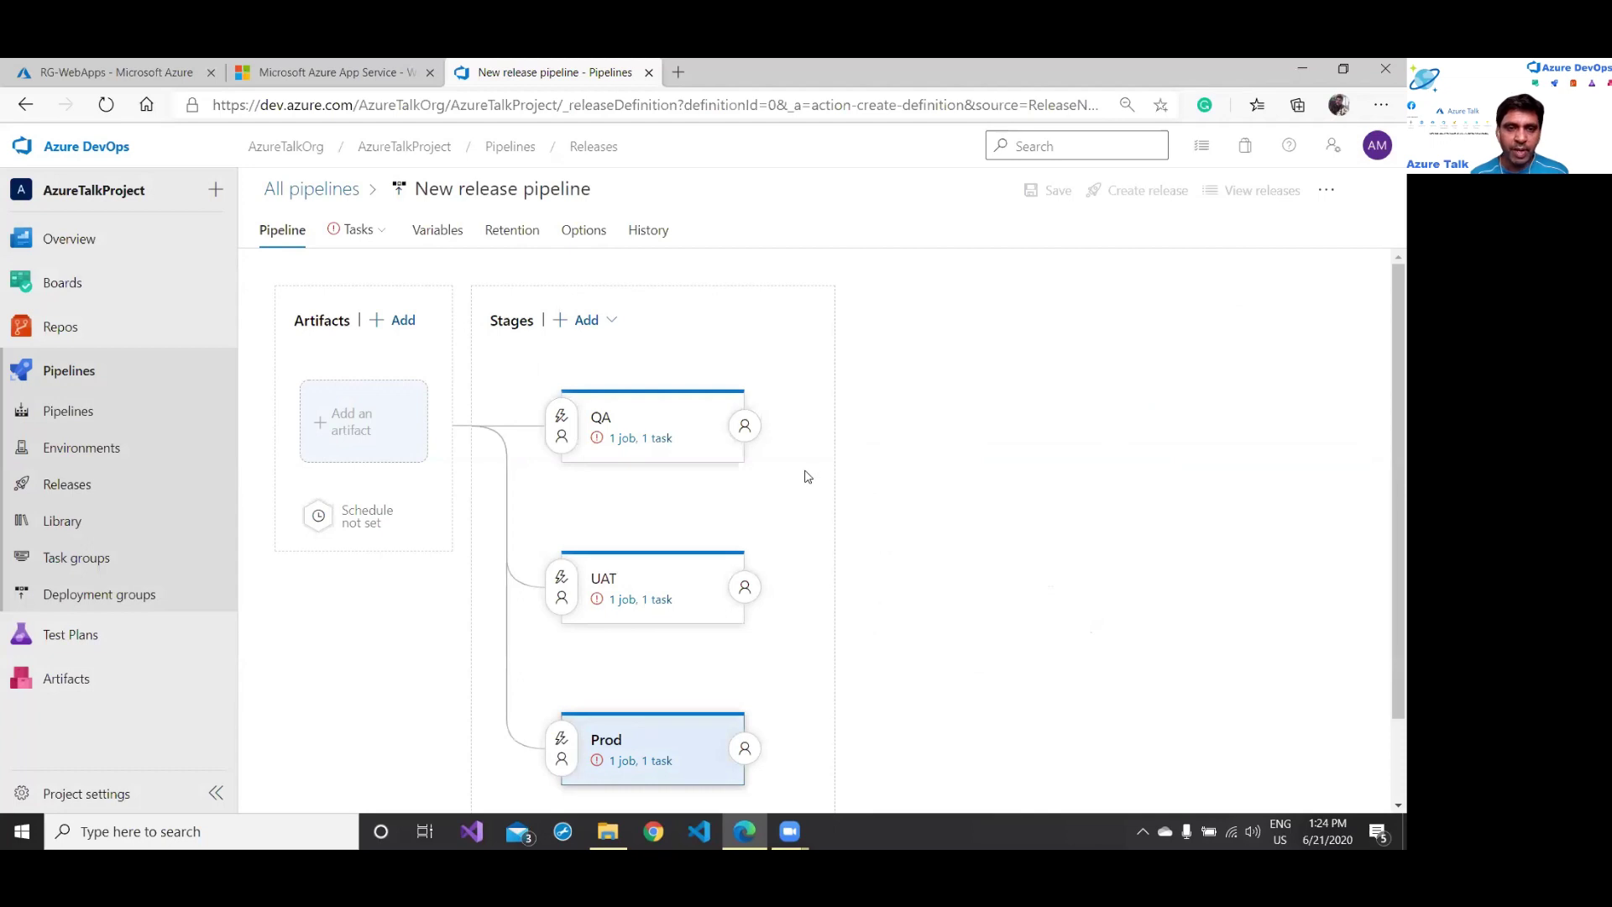
Step: Add the AzureTalkProject-QA build pipeline as an artifact of the release pipeline
click(350, 420)
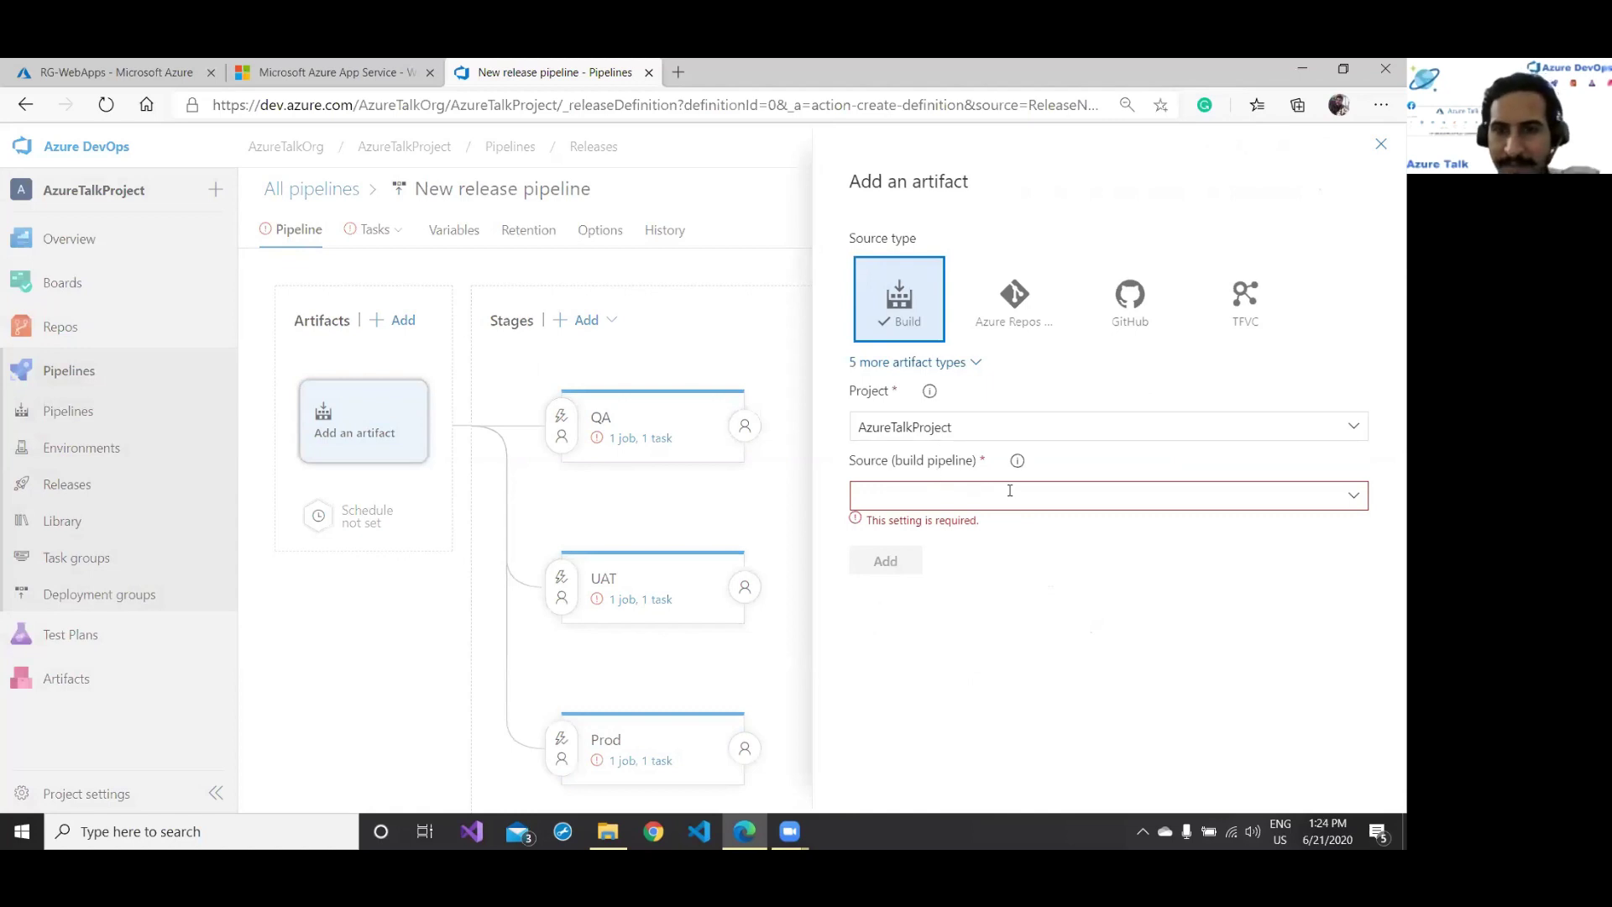
click(1358, 498)
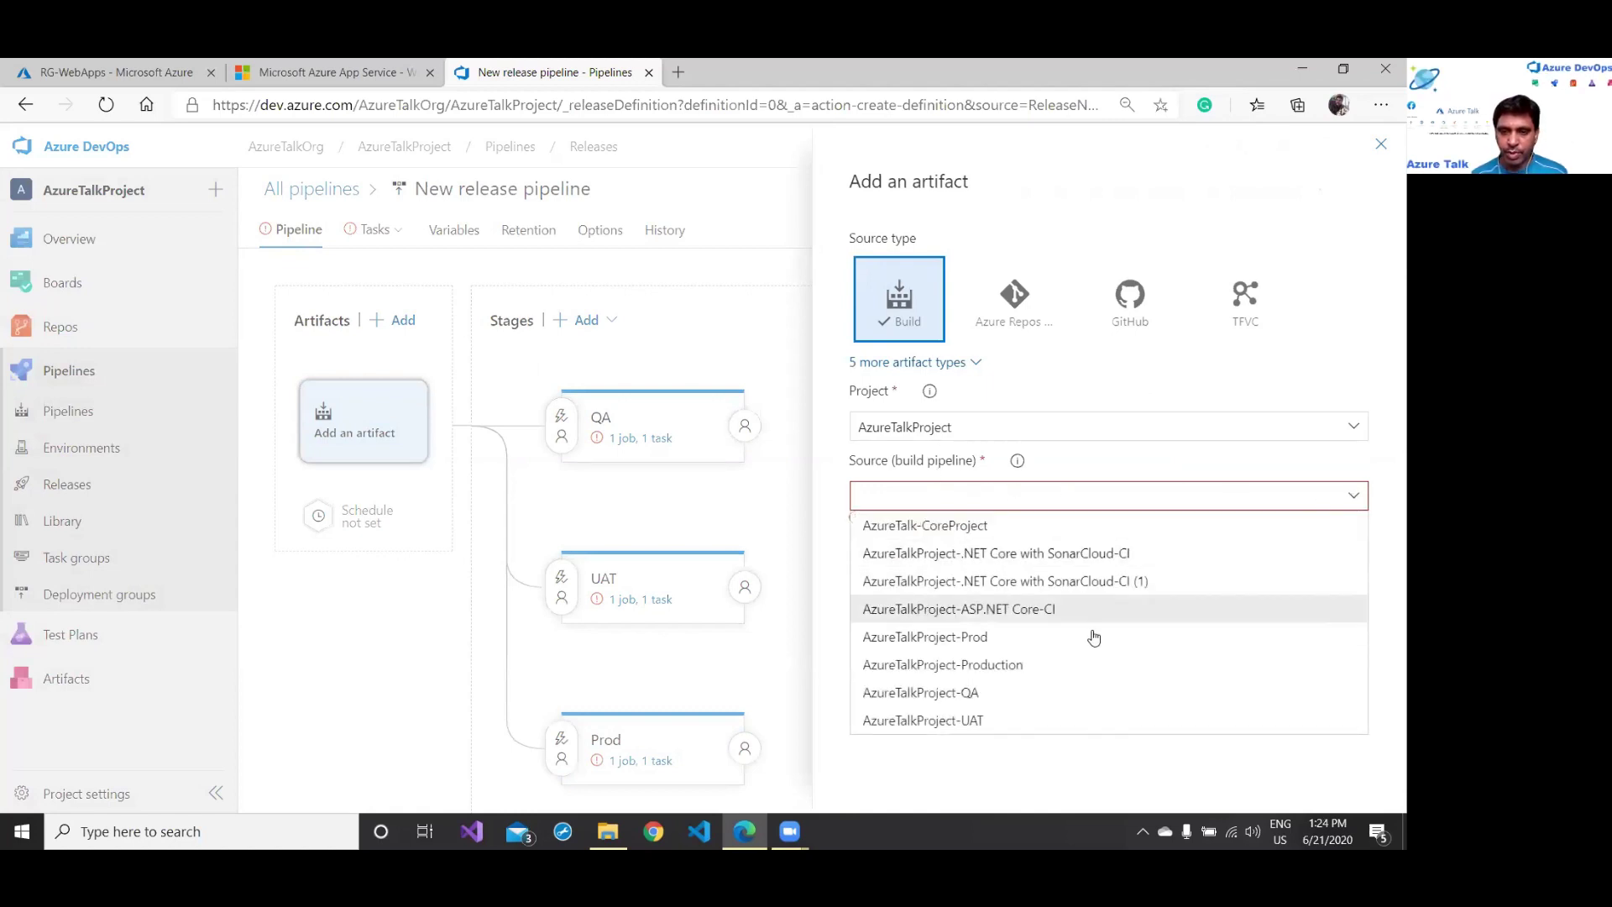
click(992, 678)
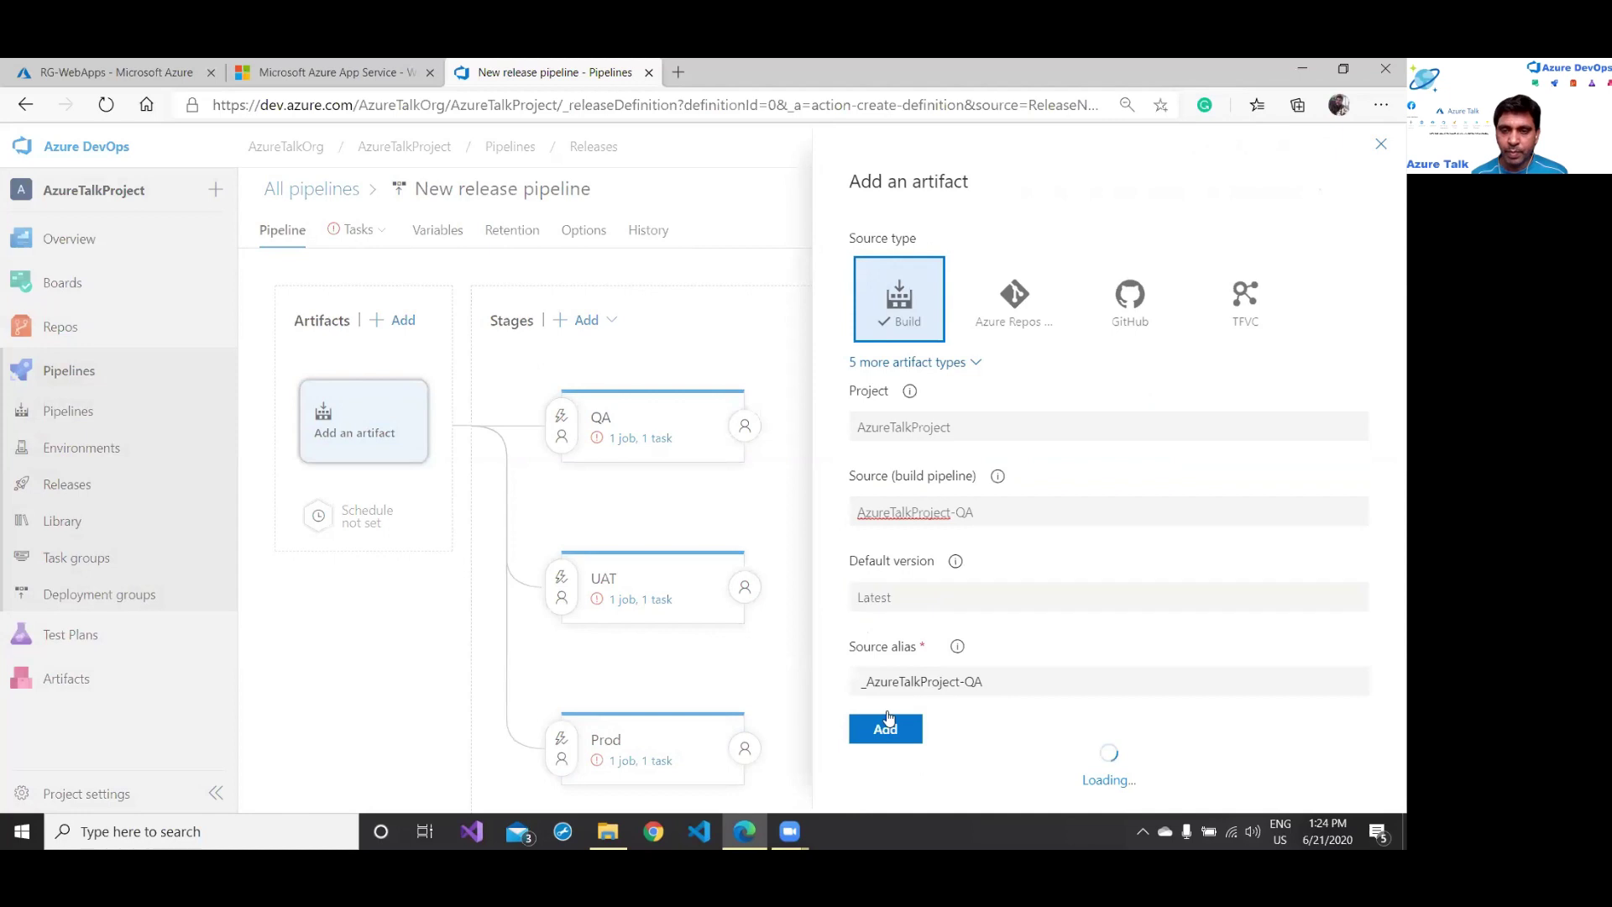
click(899, 749)
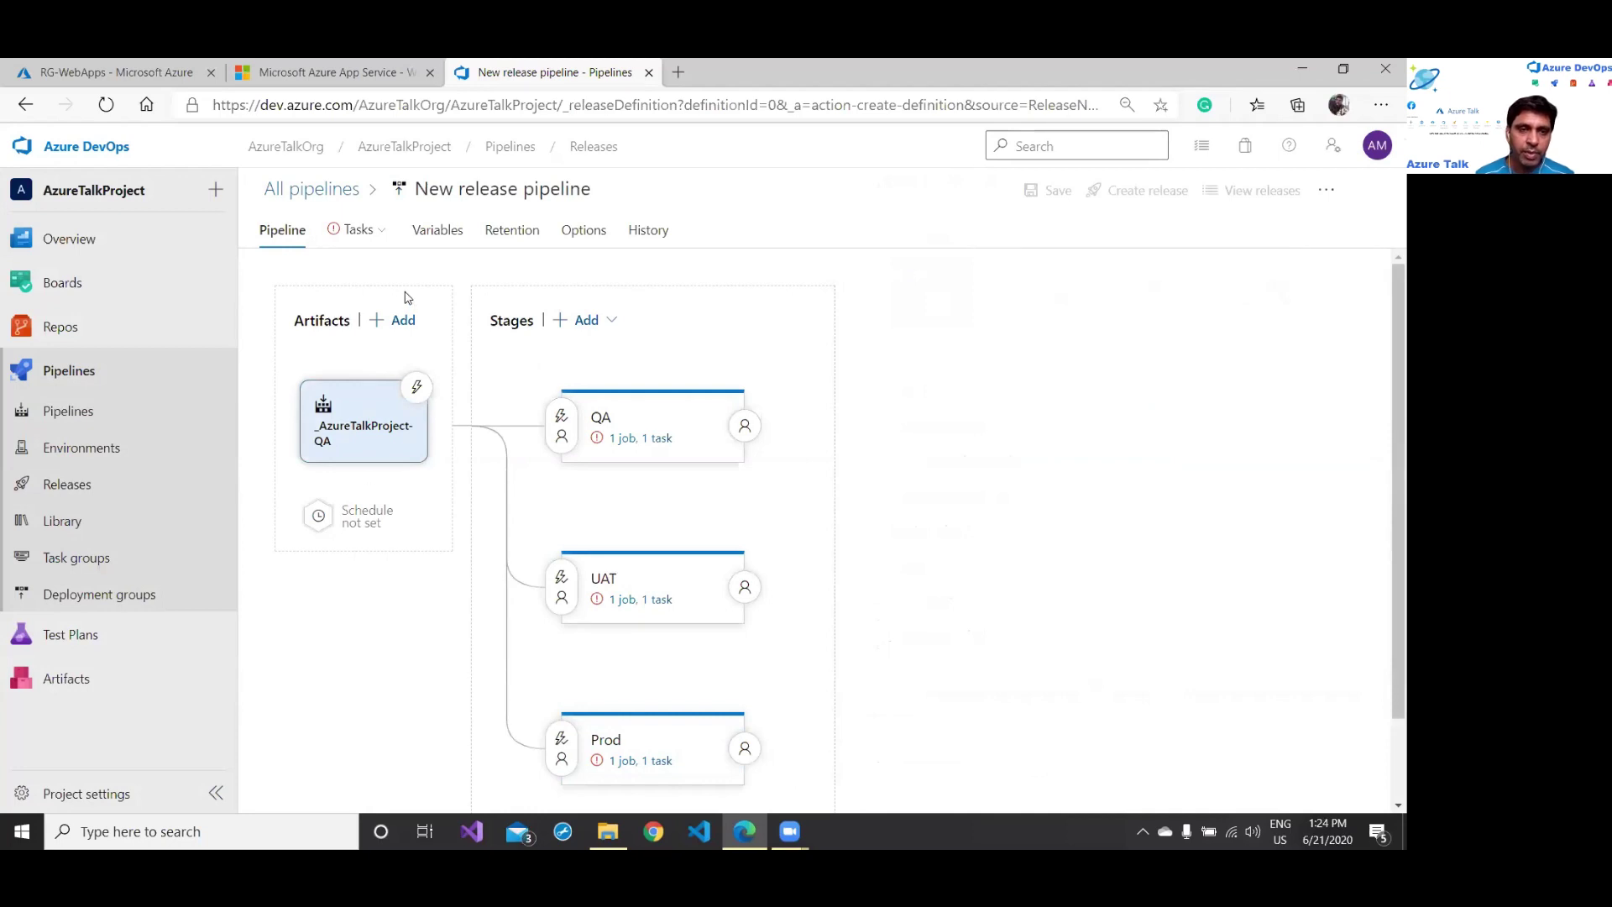
Step: Add the AzureTalkProject-UAT build pipeline as a second artifact of the release pipeline
click(403, 320)
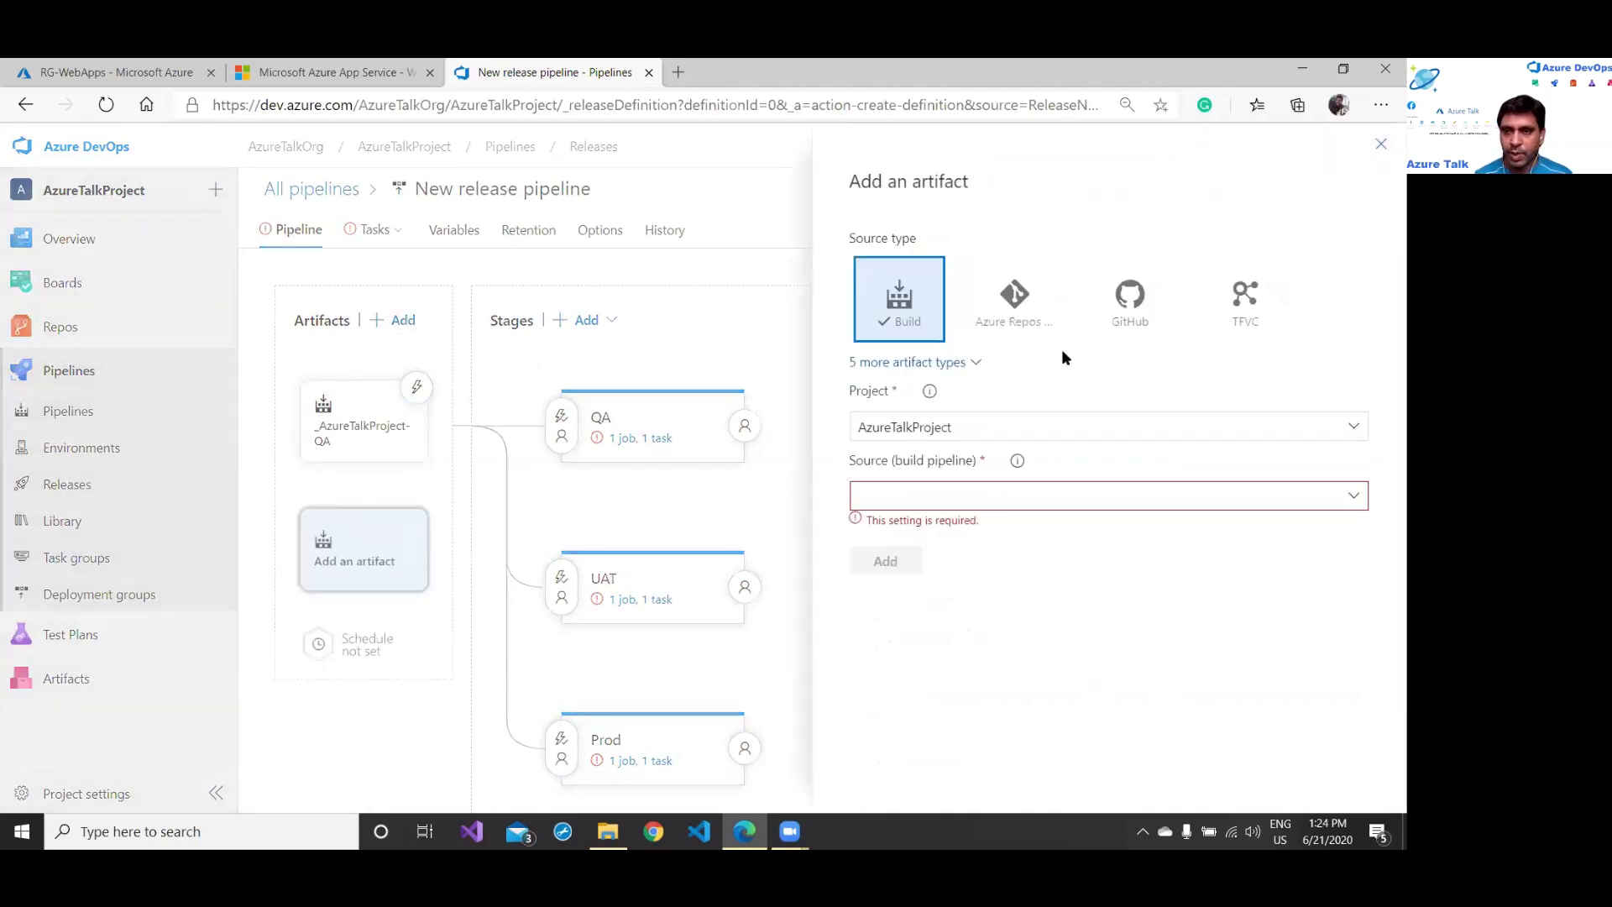
click(1336, 506)
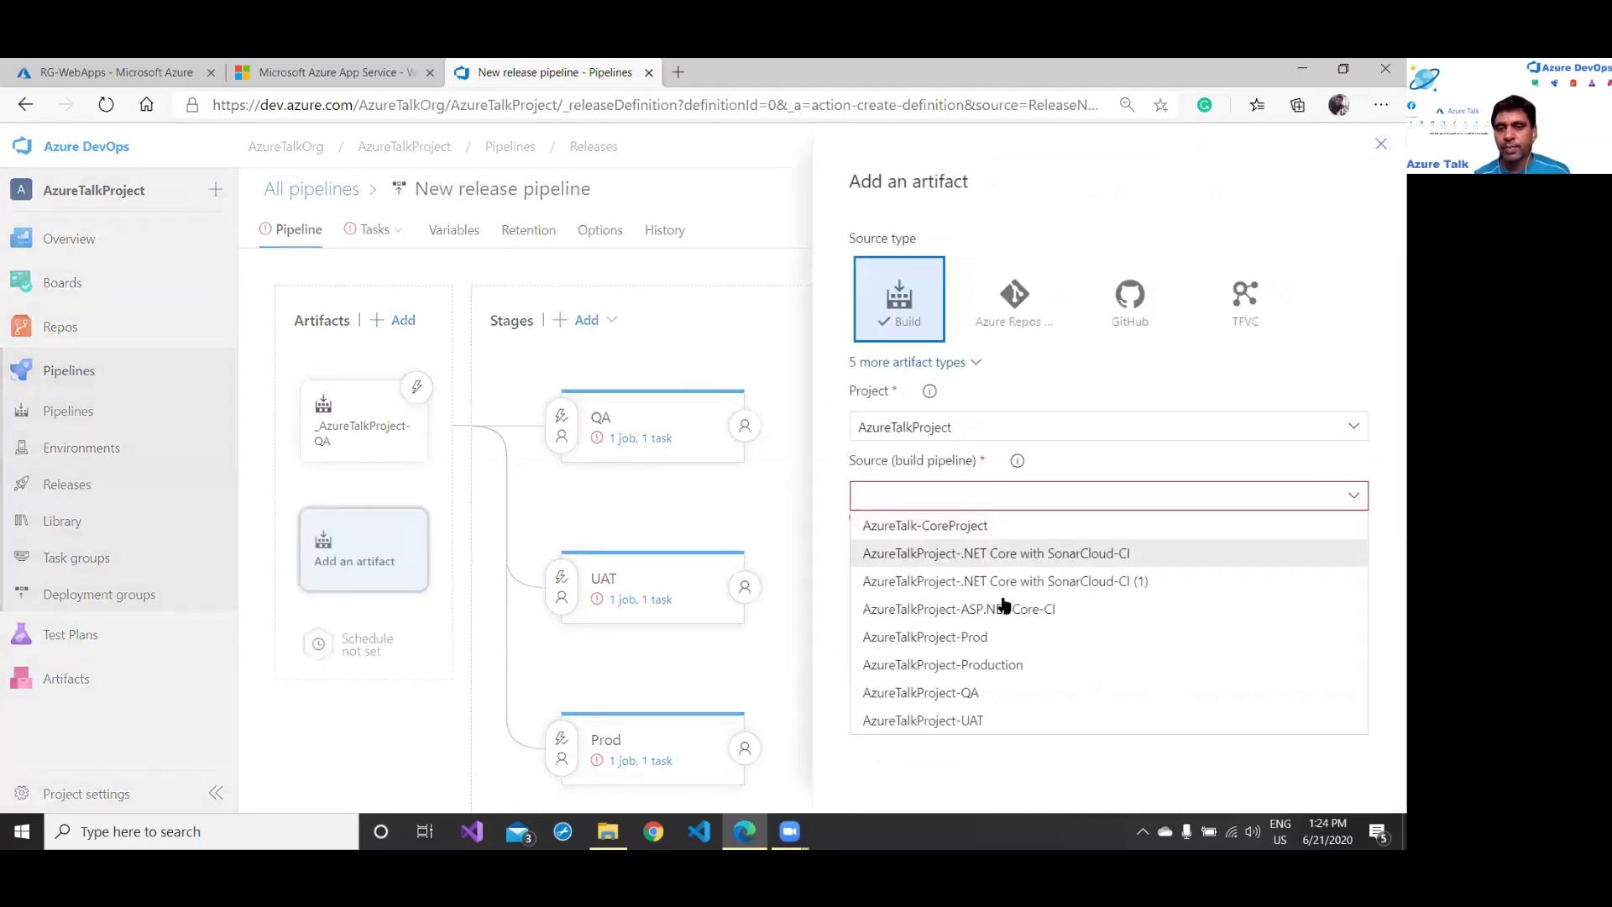
click(965, 719)
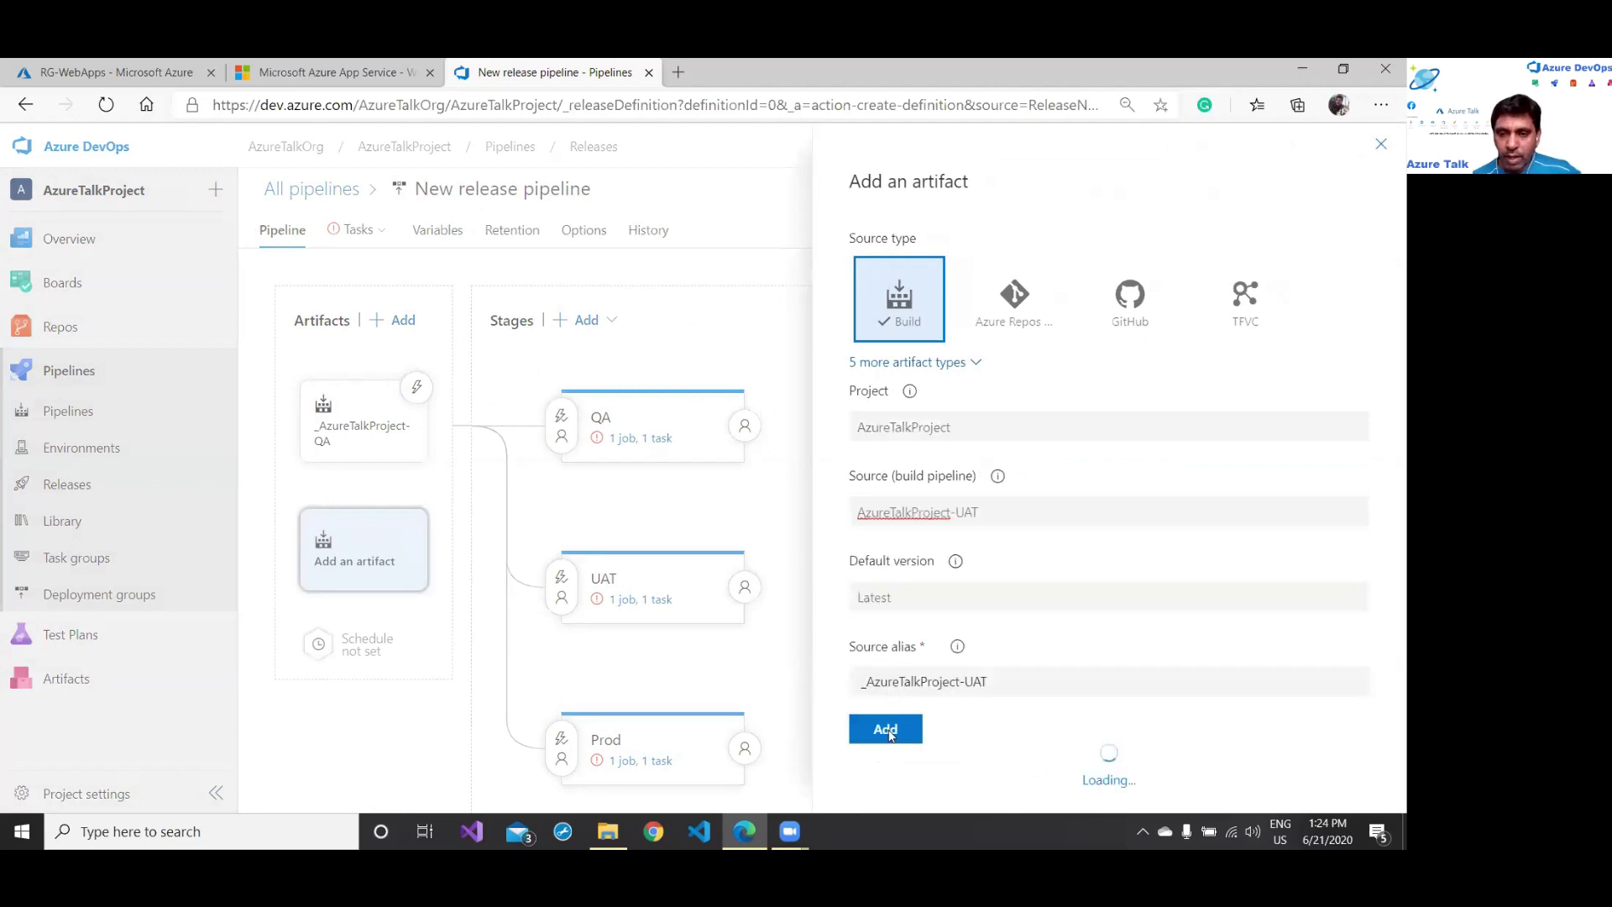
click(887, 749)
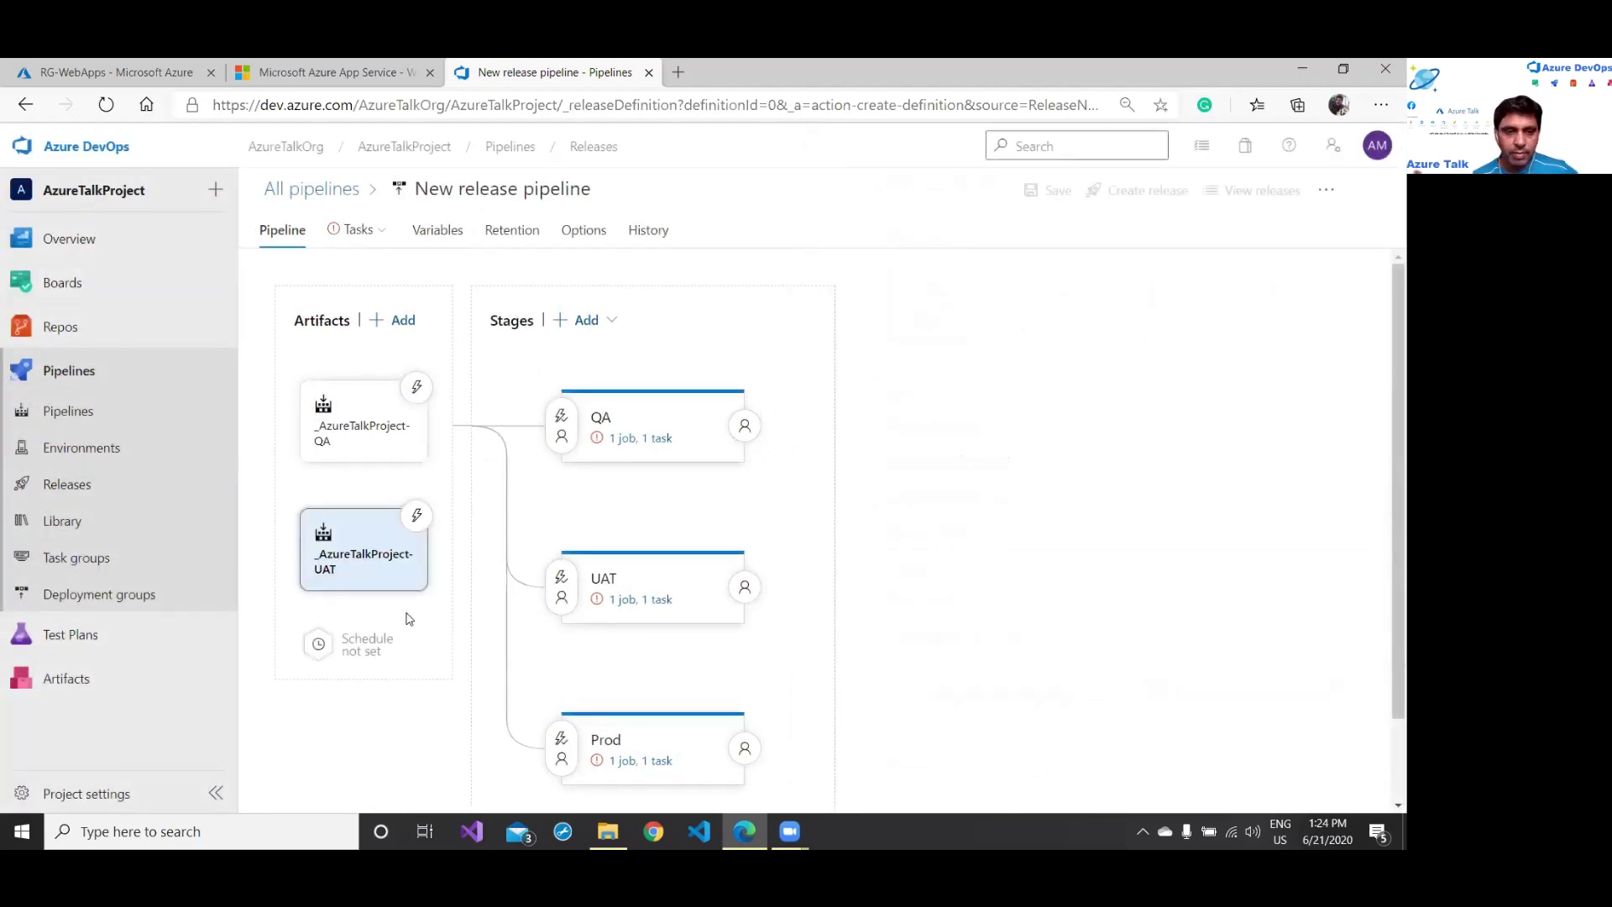
Step: Add the AzureTalkProject-Prod build pipeline as a third artifact of the release pipeline
click(398, 322)
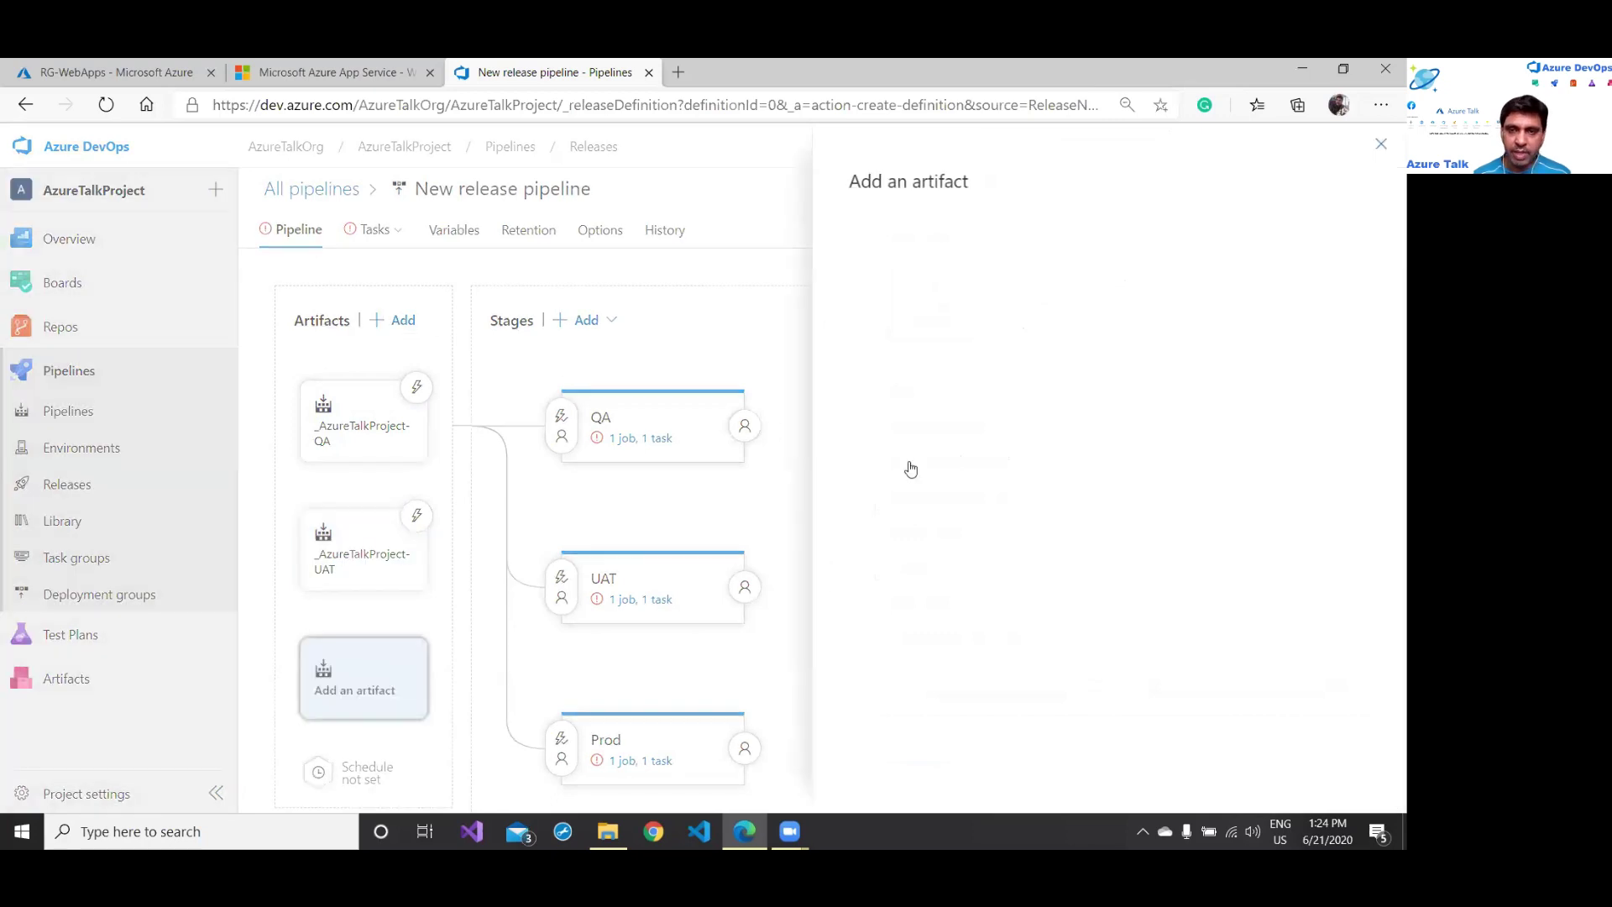
click(1349, 501)
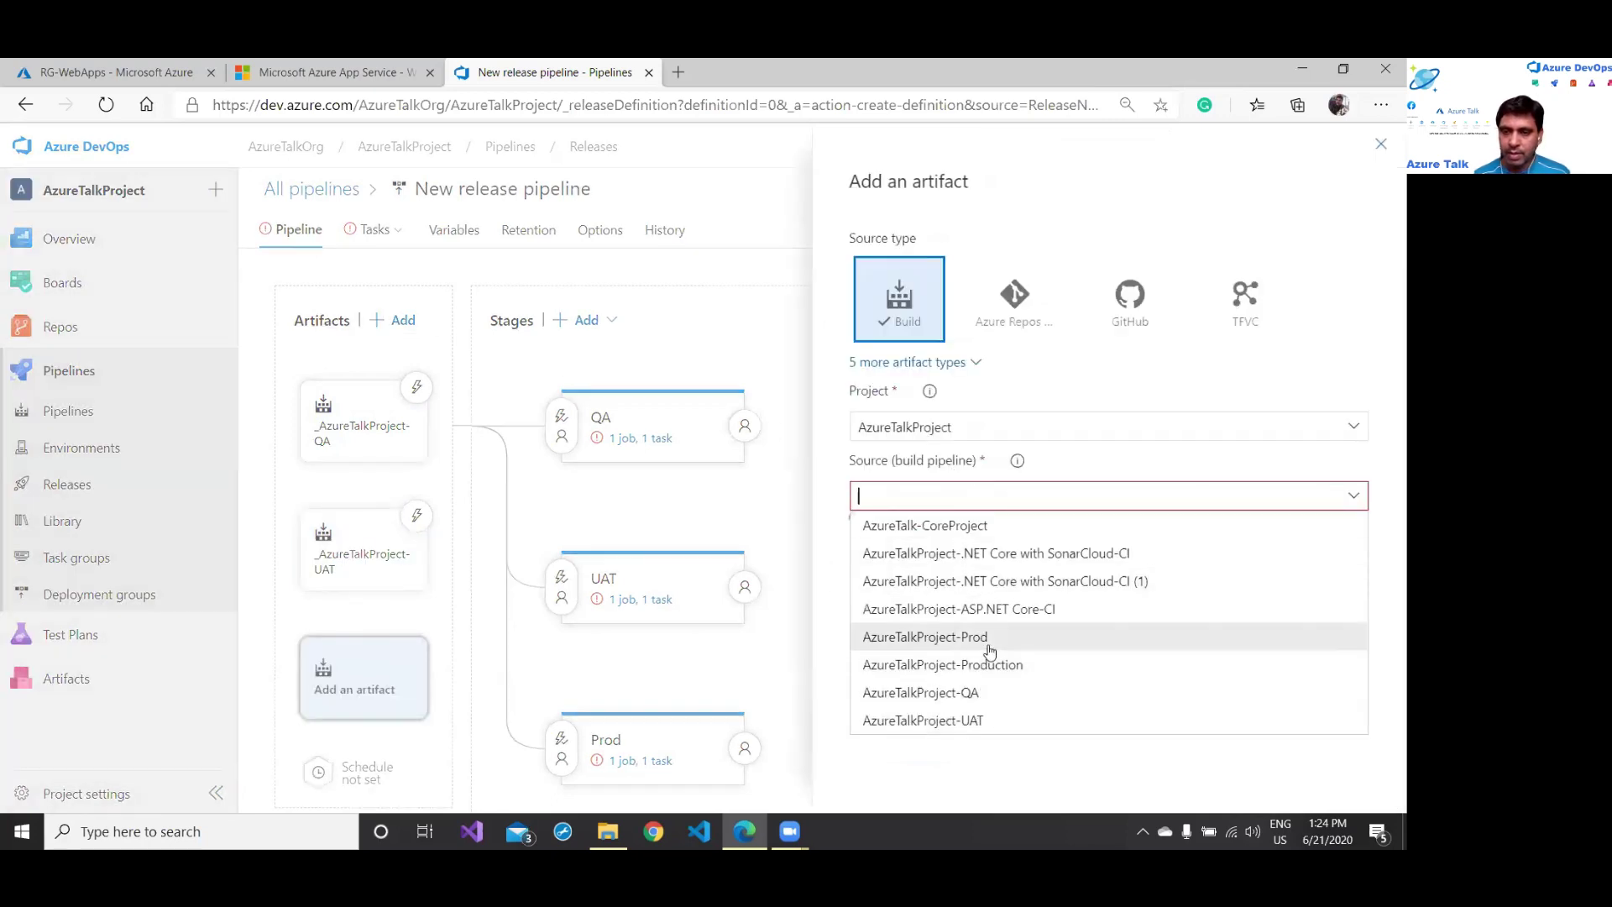
click(988, 643)
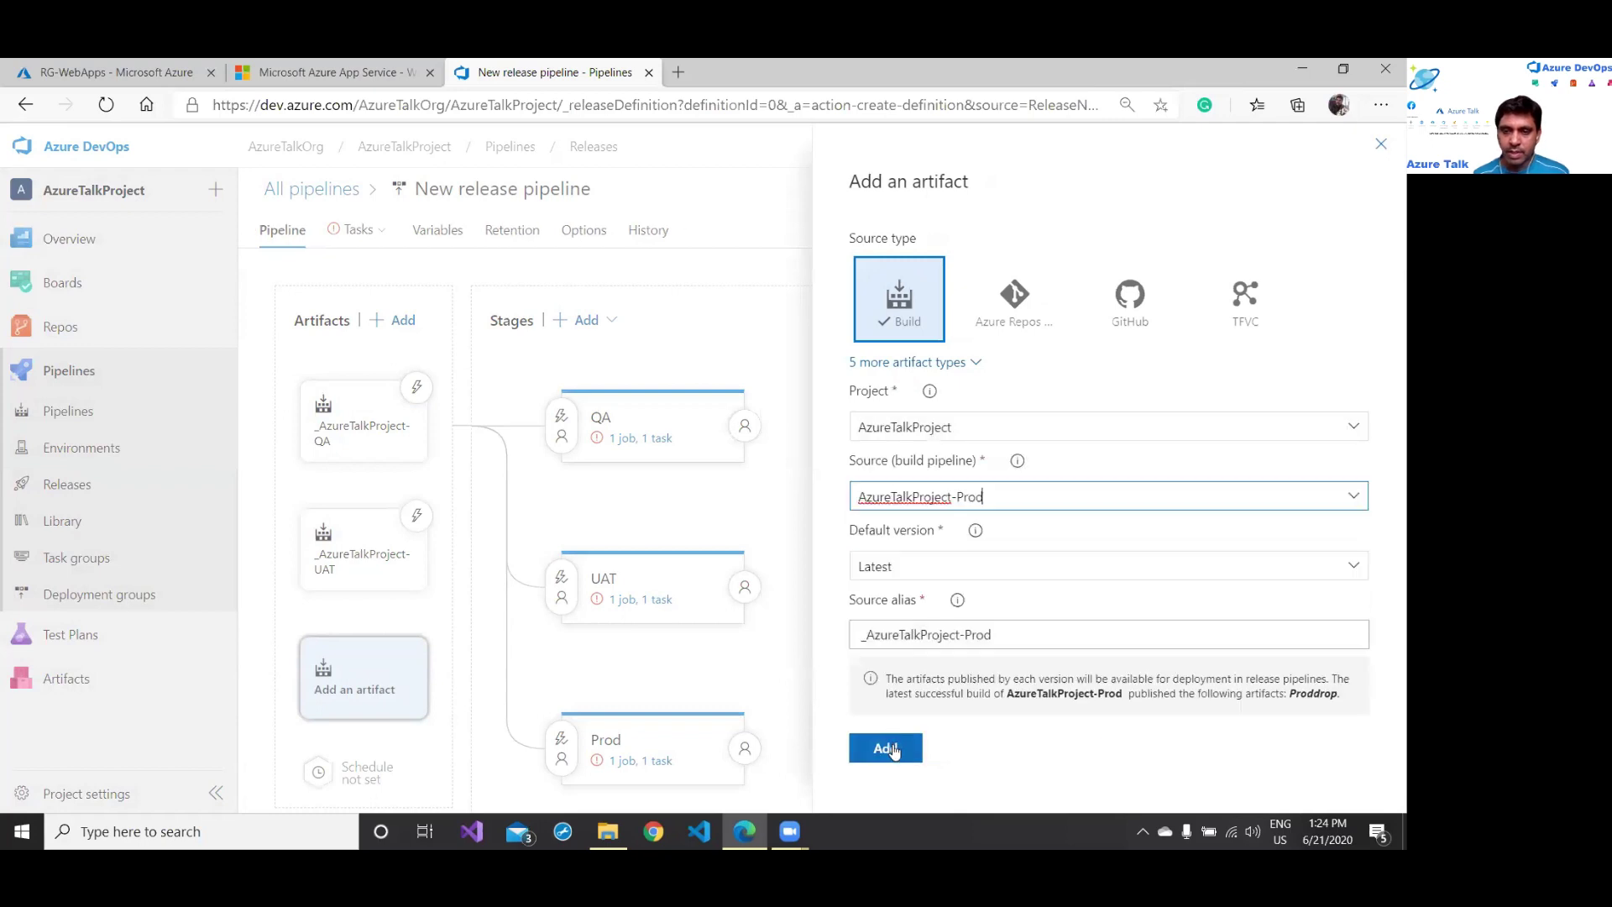
click(893, 750)
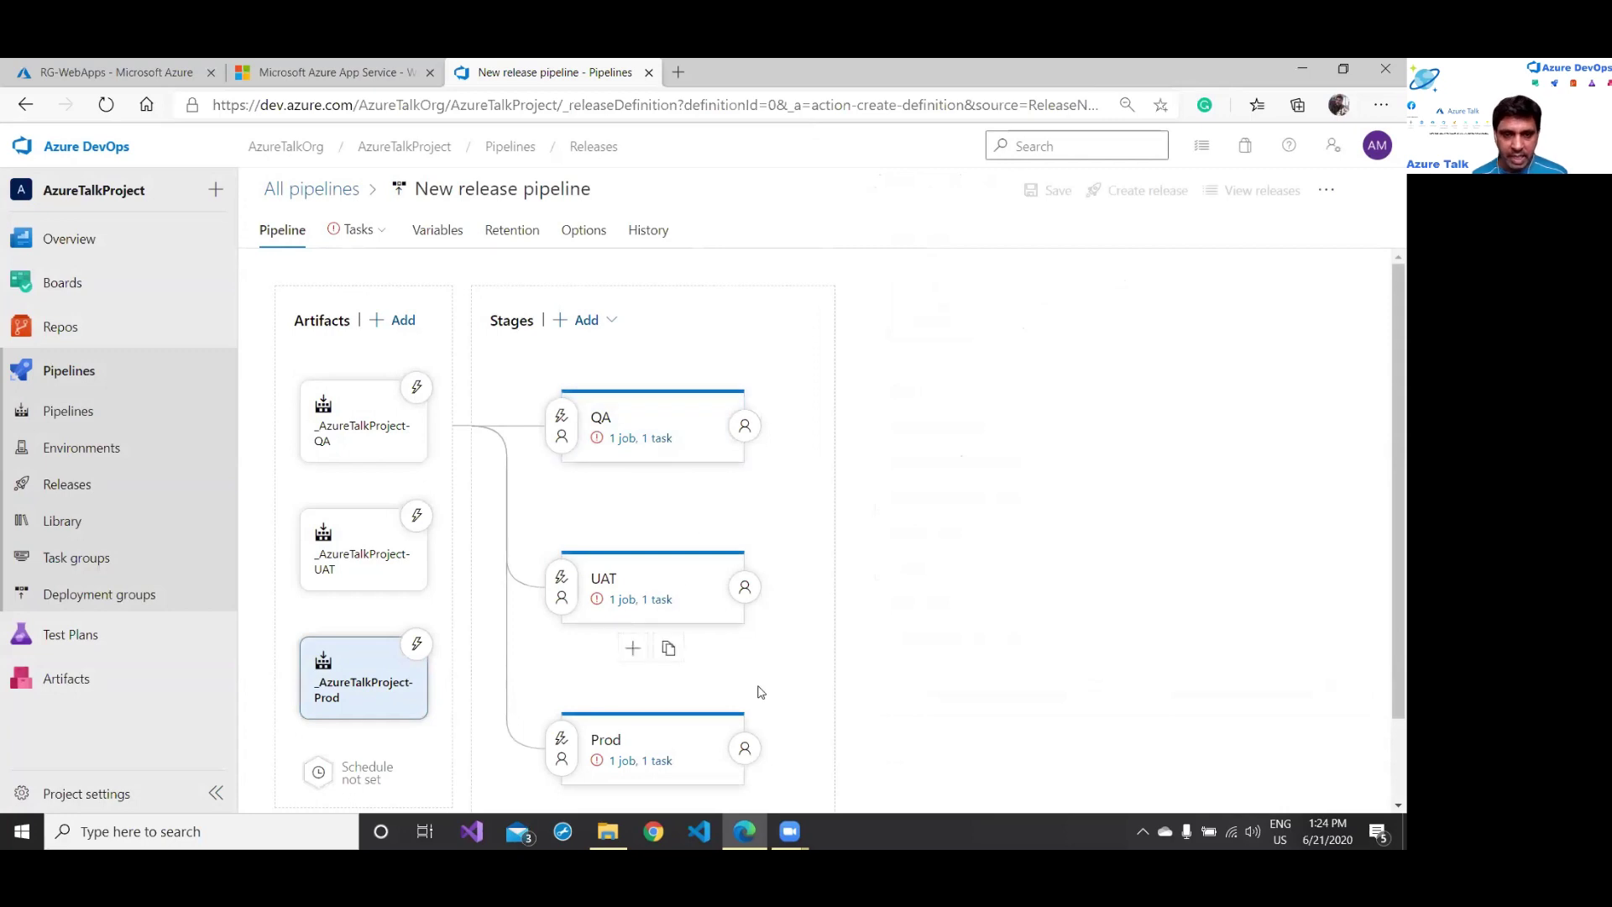
Step: Set the QA stage's Azure subscription to the Free Trial service connection and its app service name to DevOpsDemoWeb
click(649, 444)
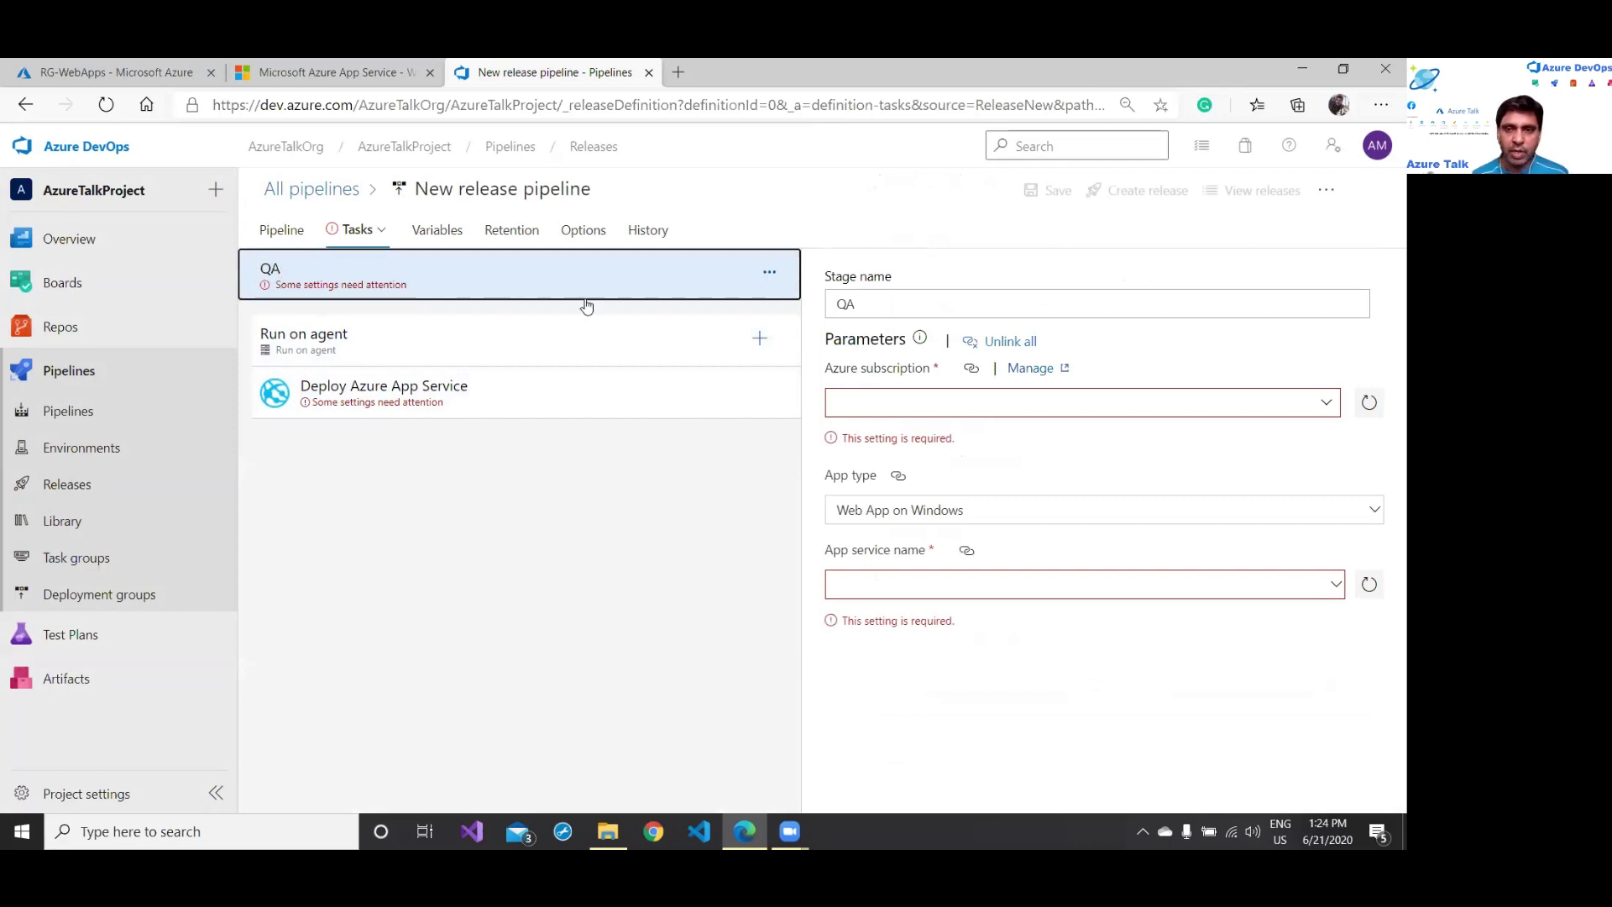
click(1324, 403)
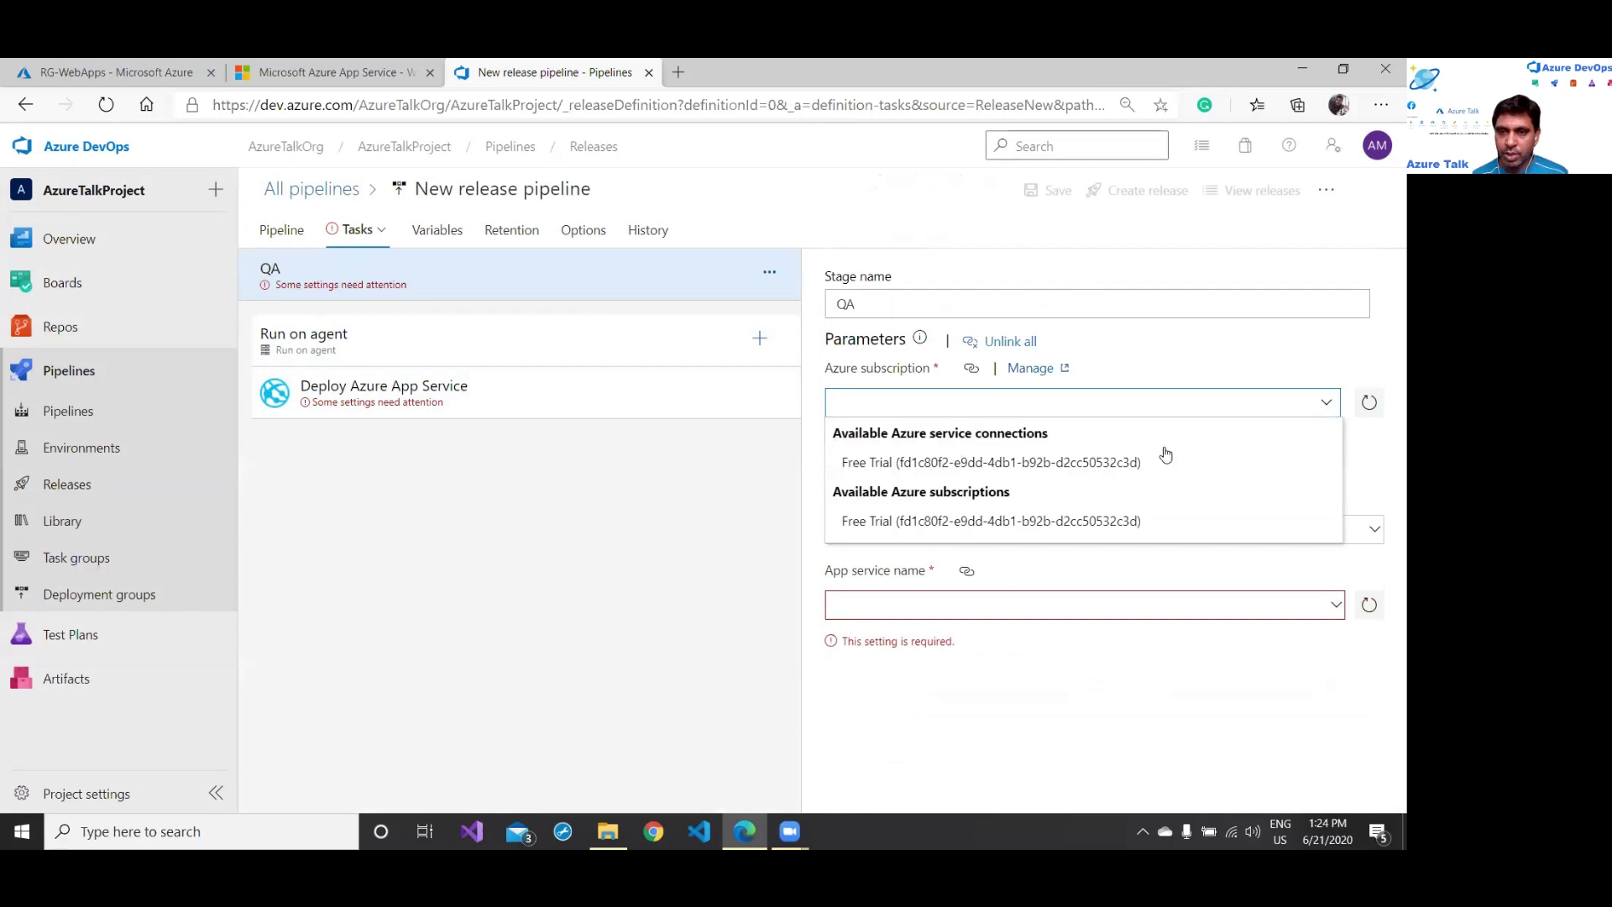
click(1123, 462)
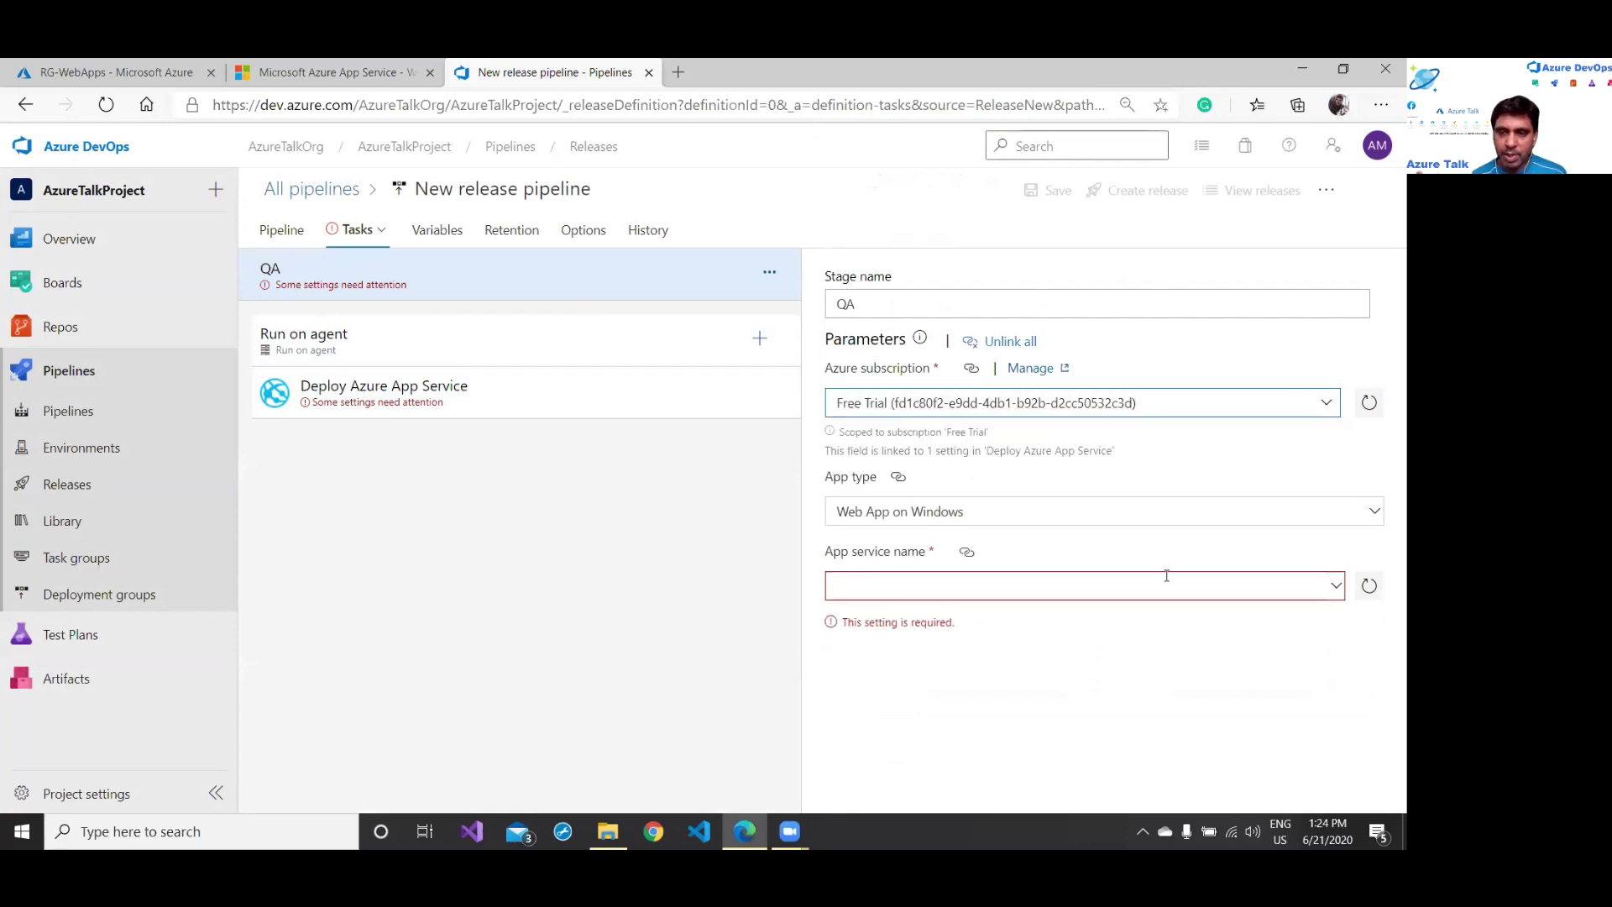
click(1334, 587)
click(1335, 568)
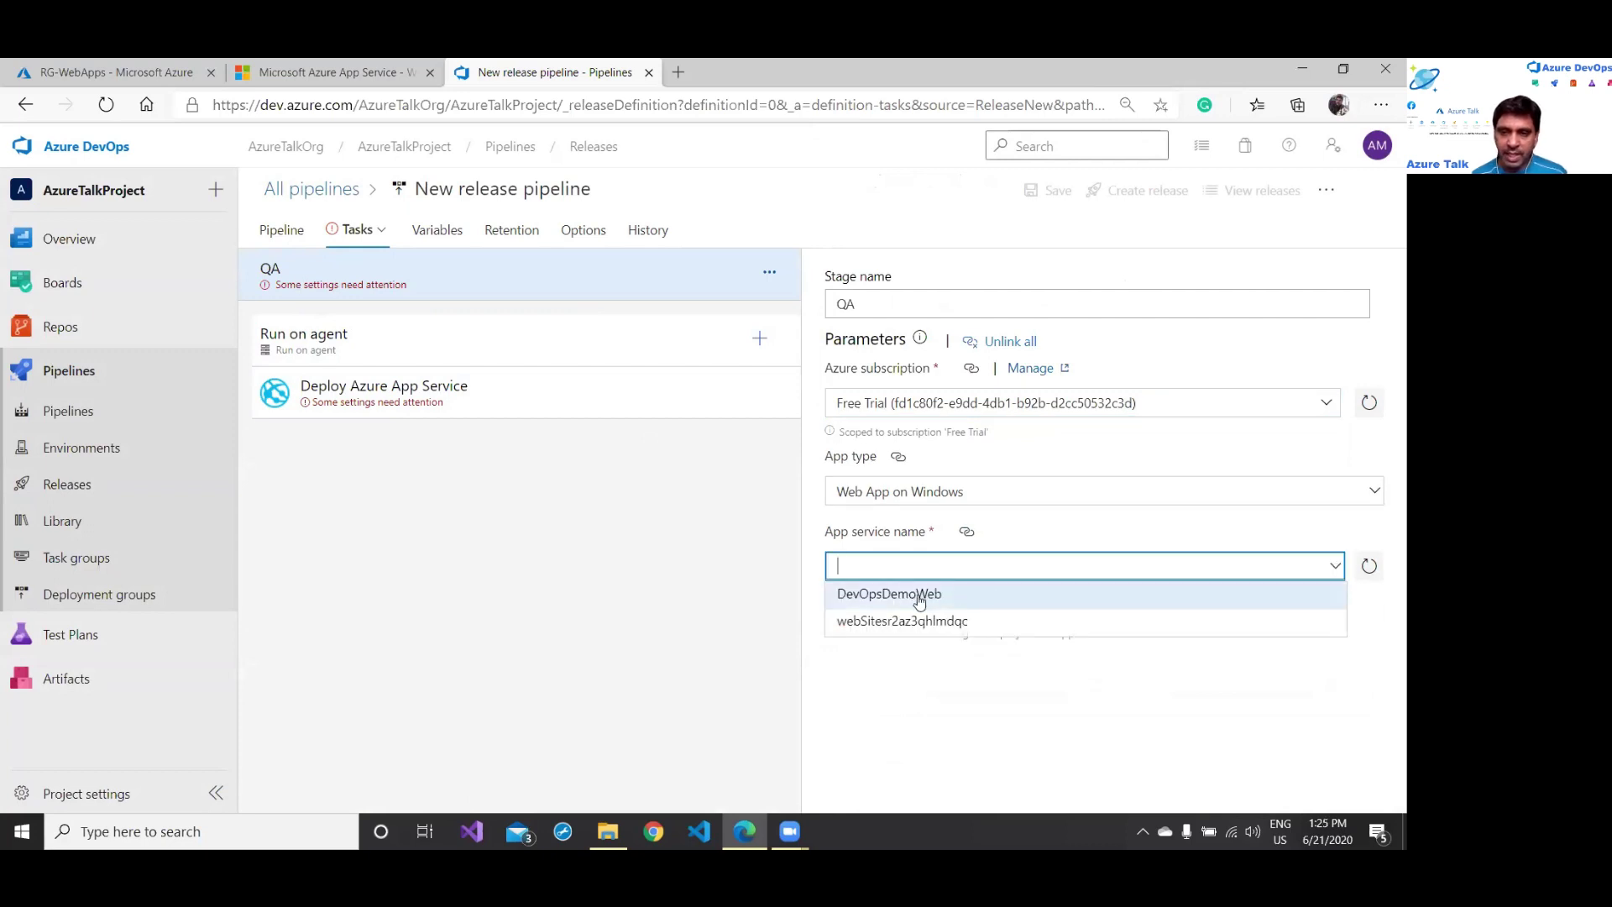
click(919, 598)
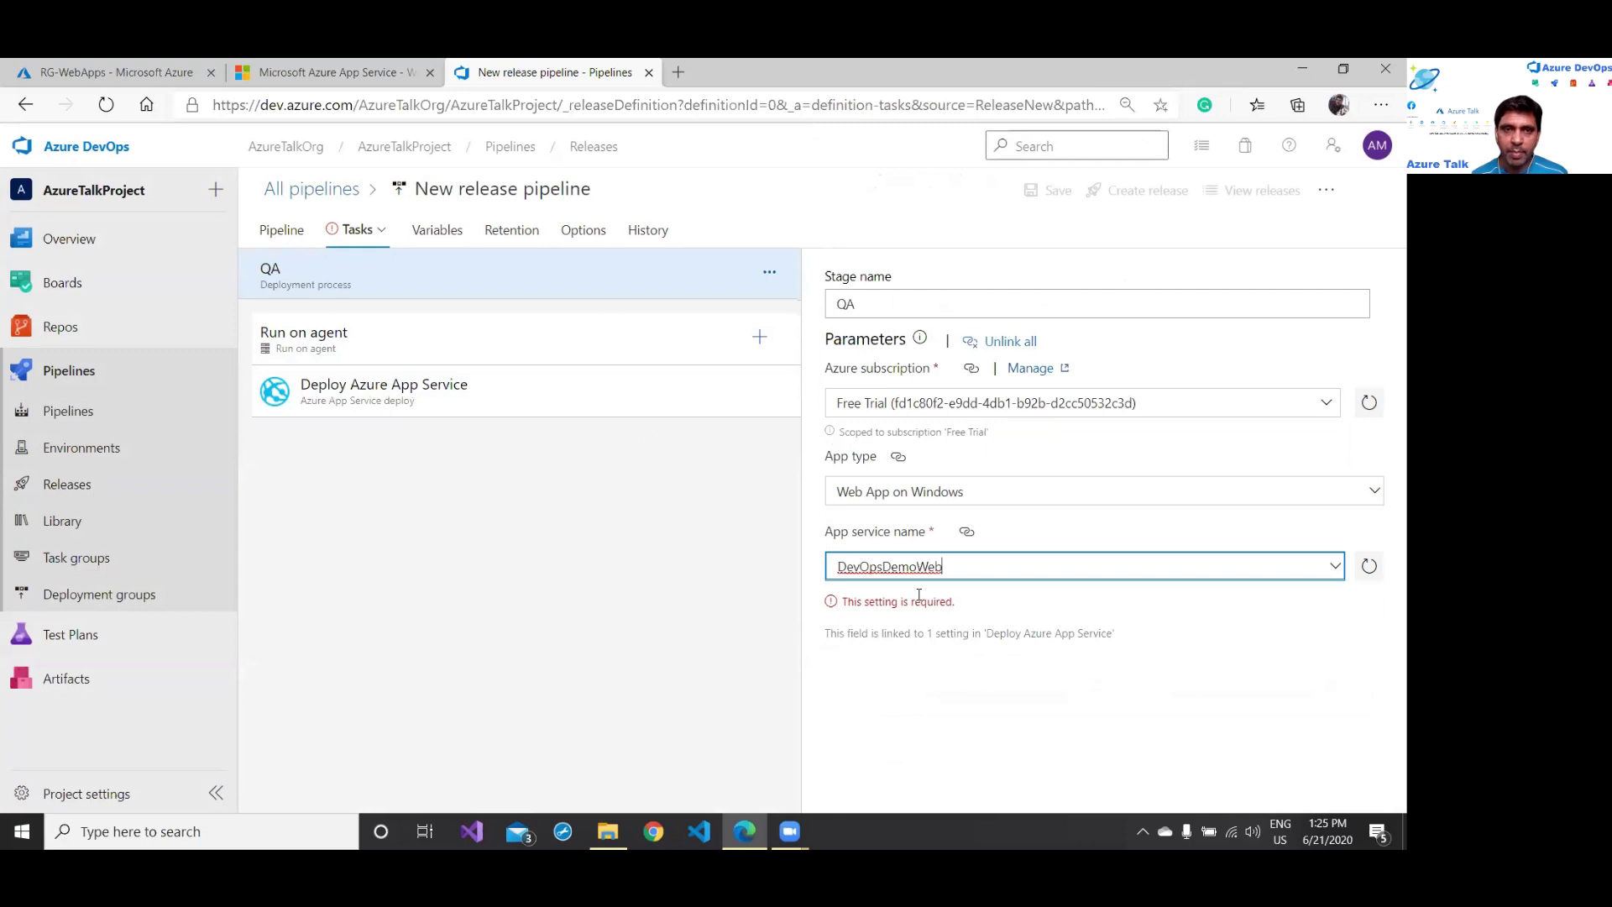
click(117, 72)
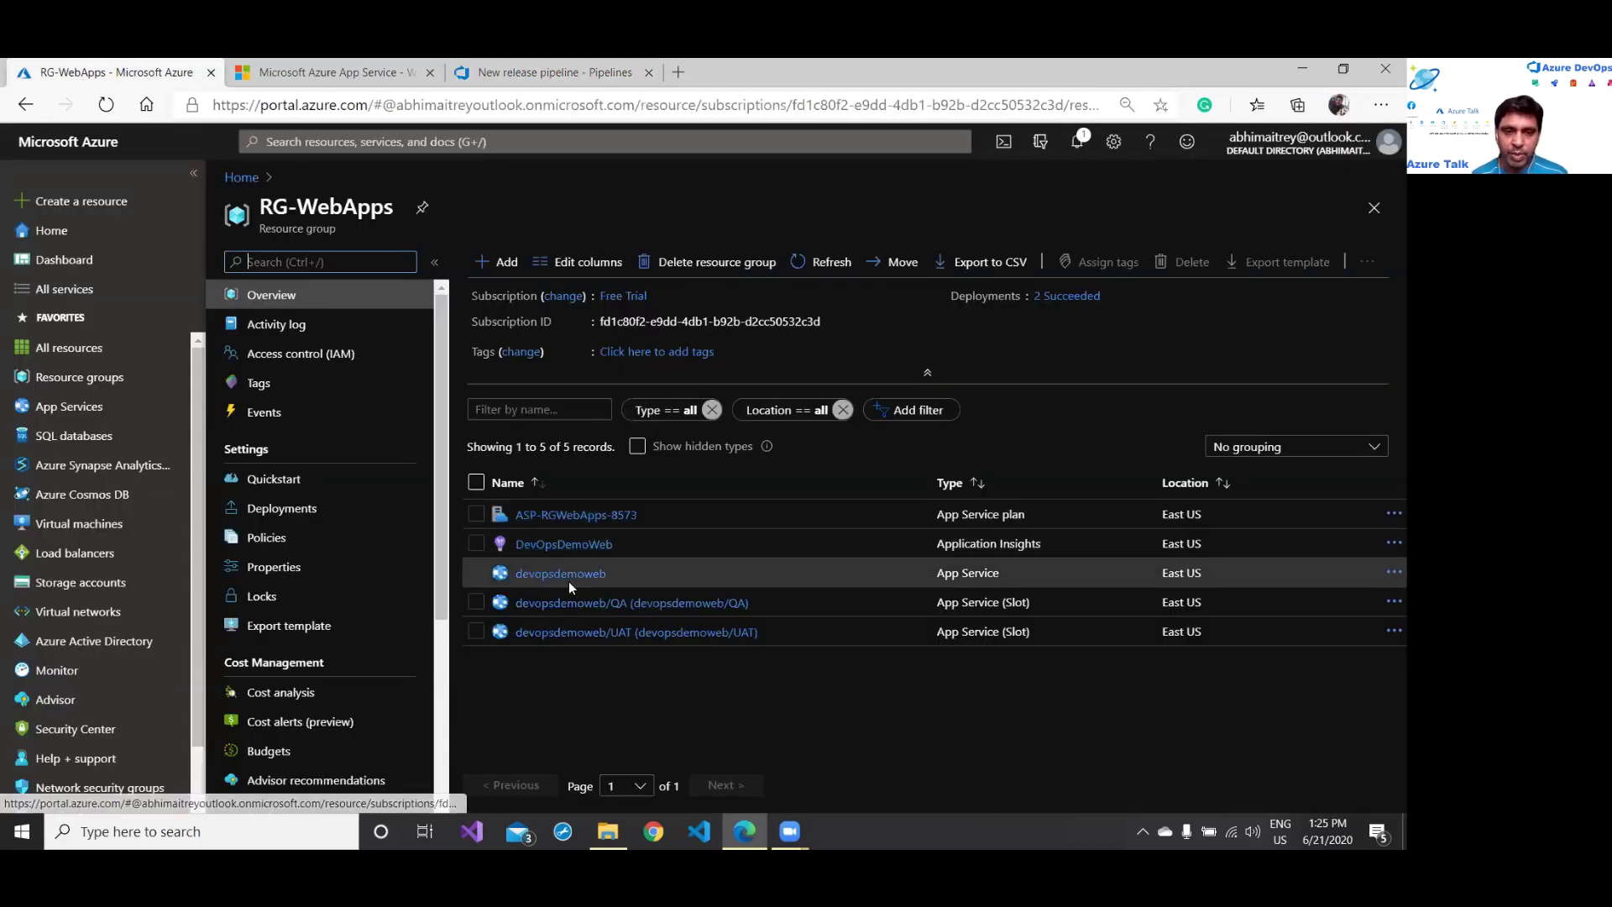
click(545, 73)
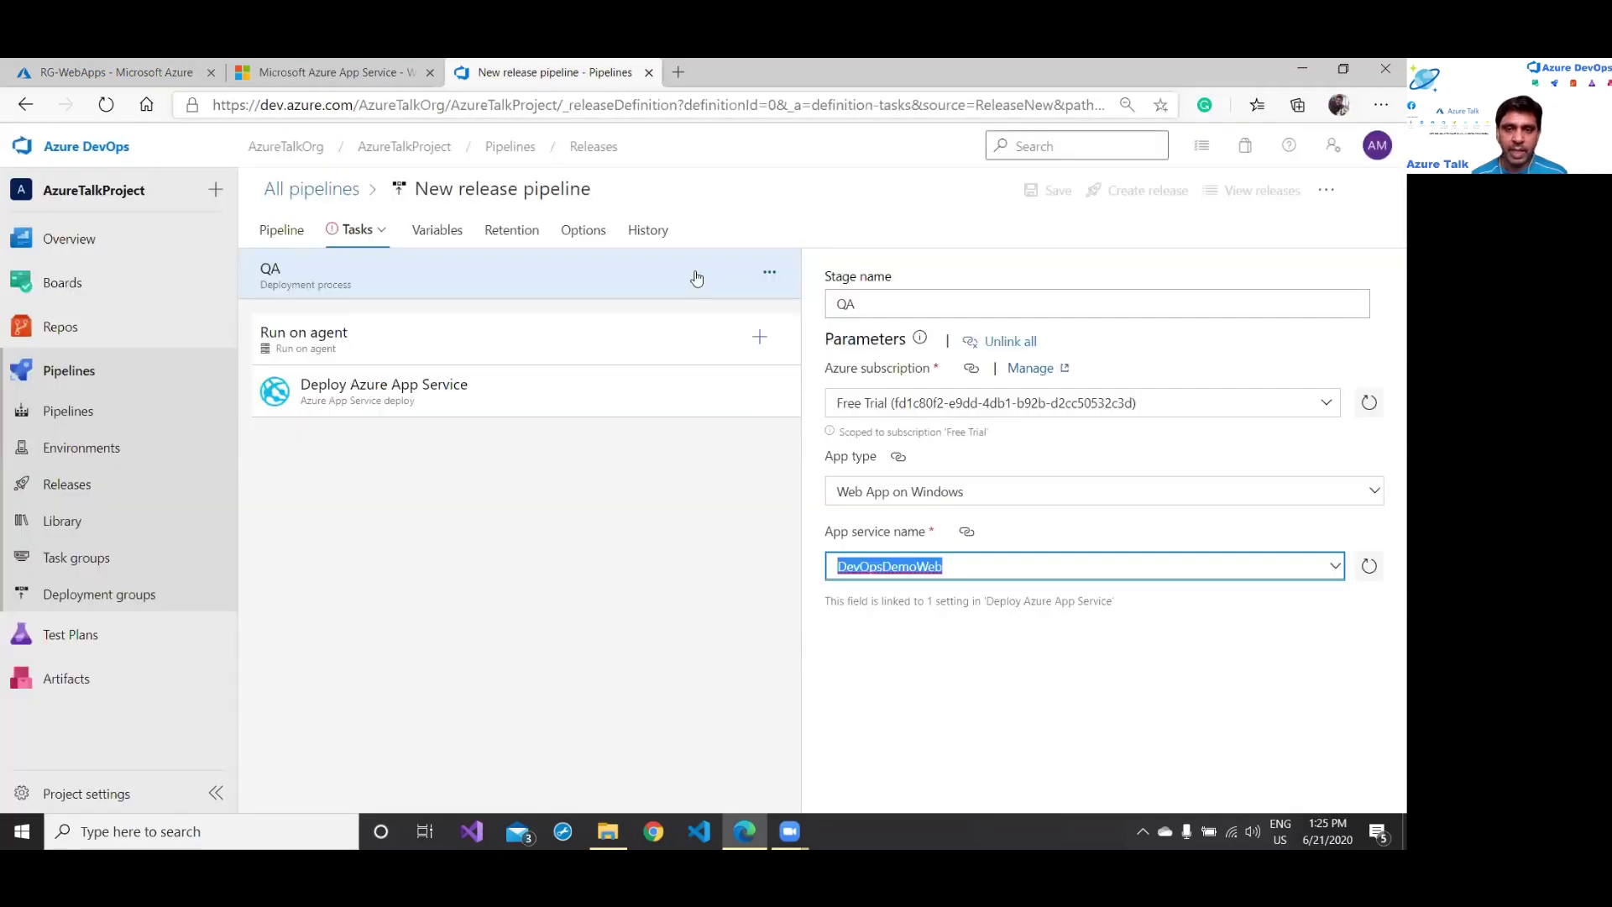
click(732, 555)
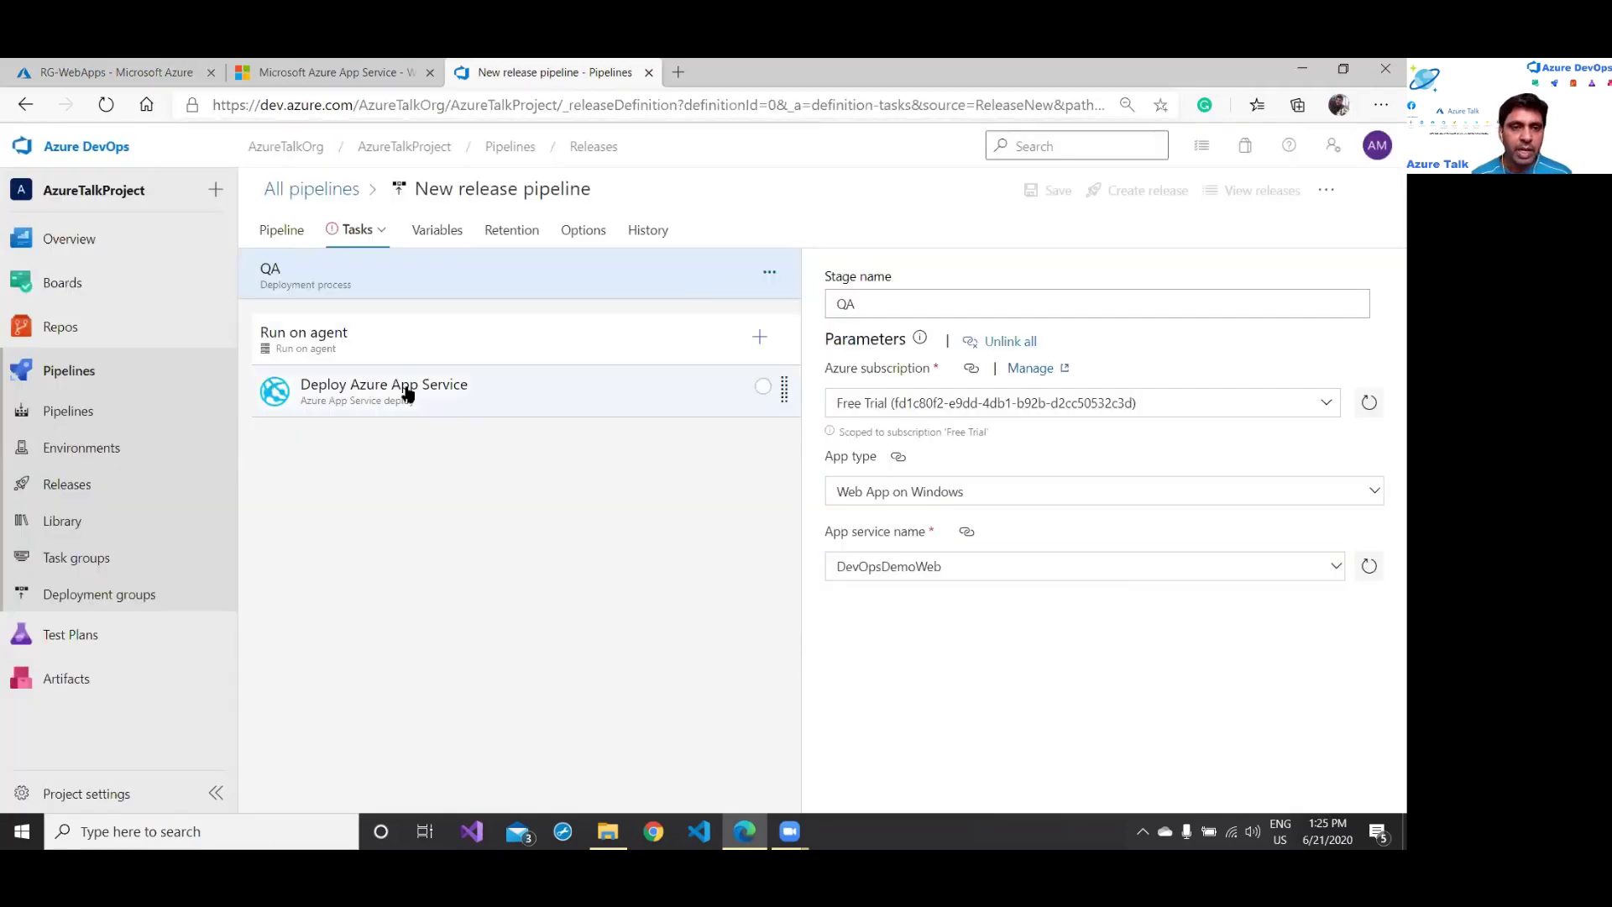
Step: Exclude all _AzureTalkProject-UAT and _AzureTalkProject-Prod artifacts from the QA stage's agent job download, keeping only QAdrop
click(331, 340)
scroll(1049, 434, down, 5)
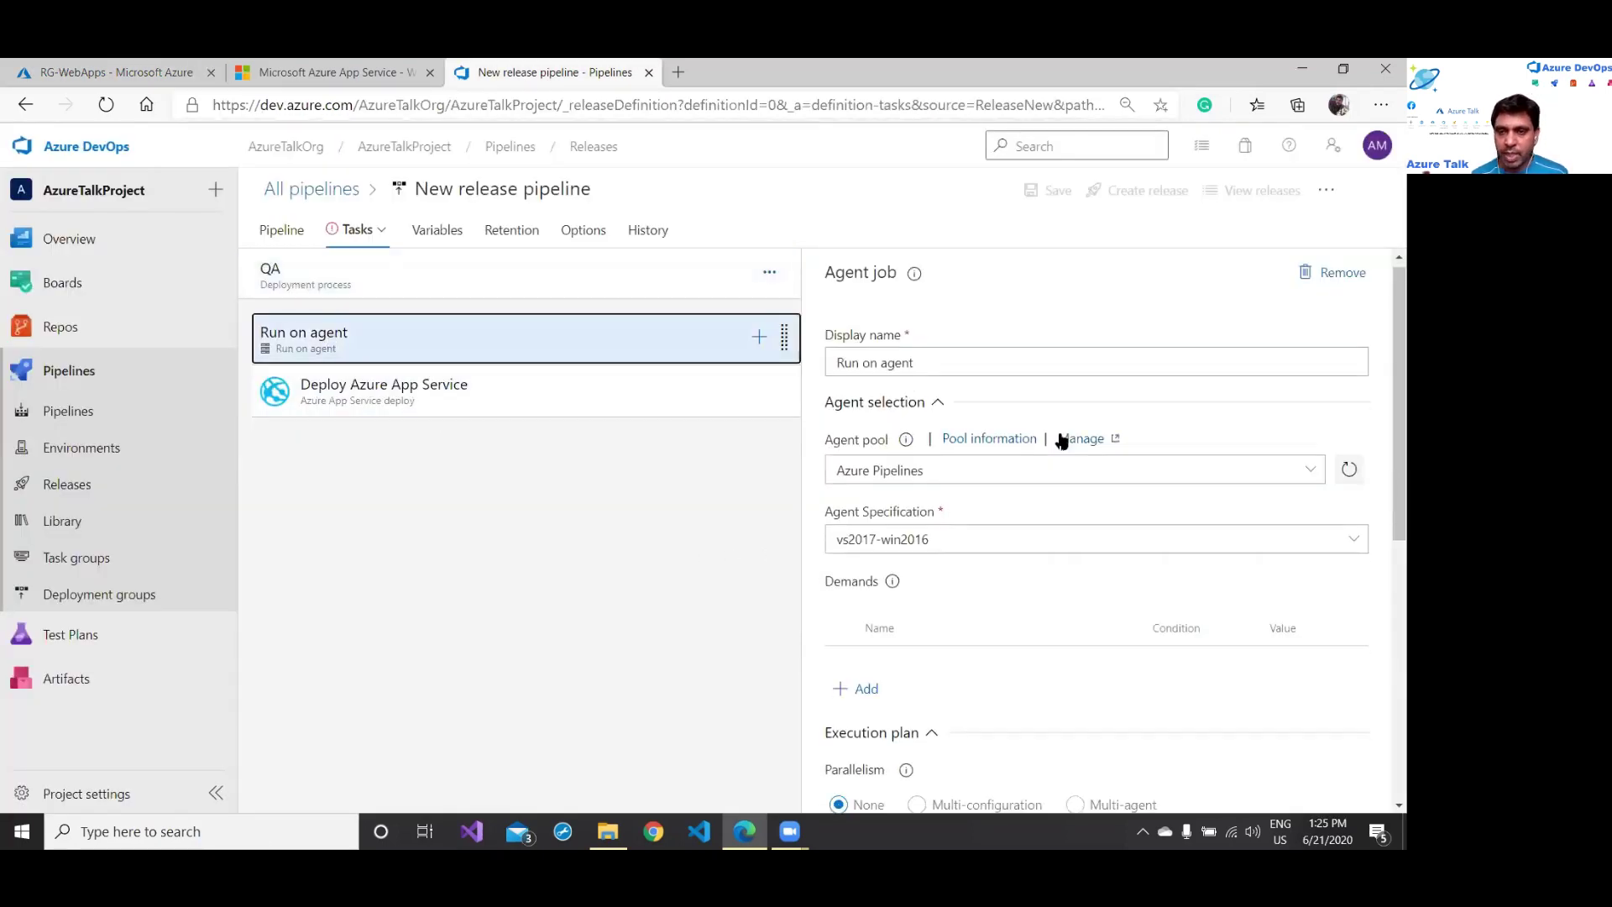
scroll(1059, 436, down, 1)
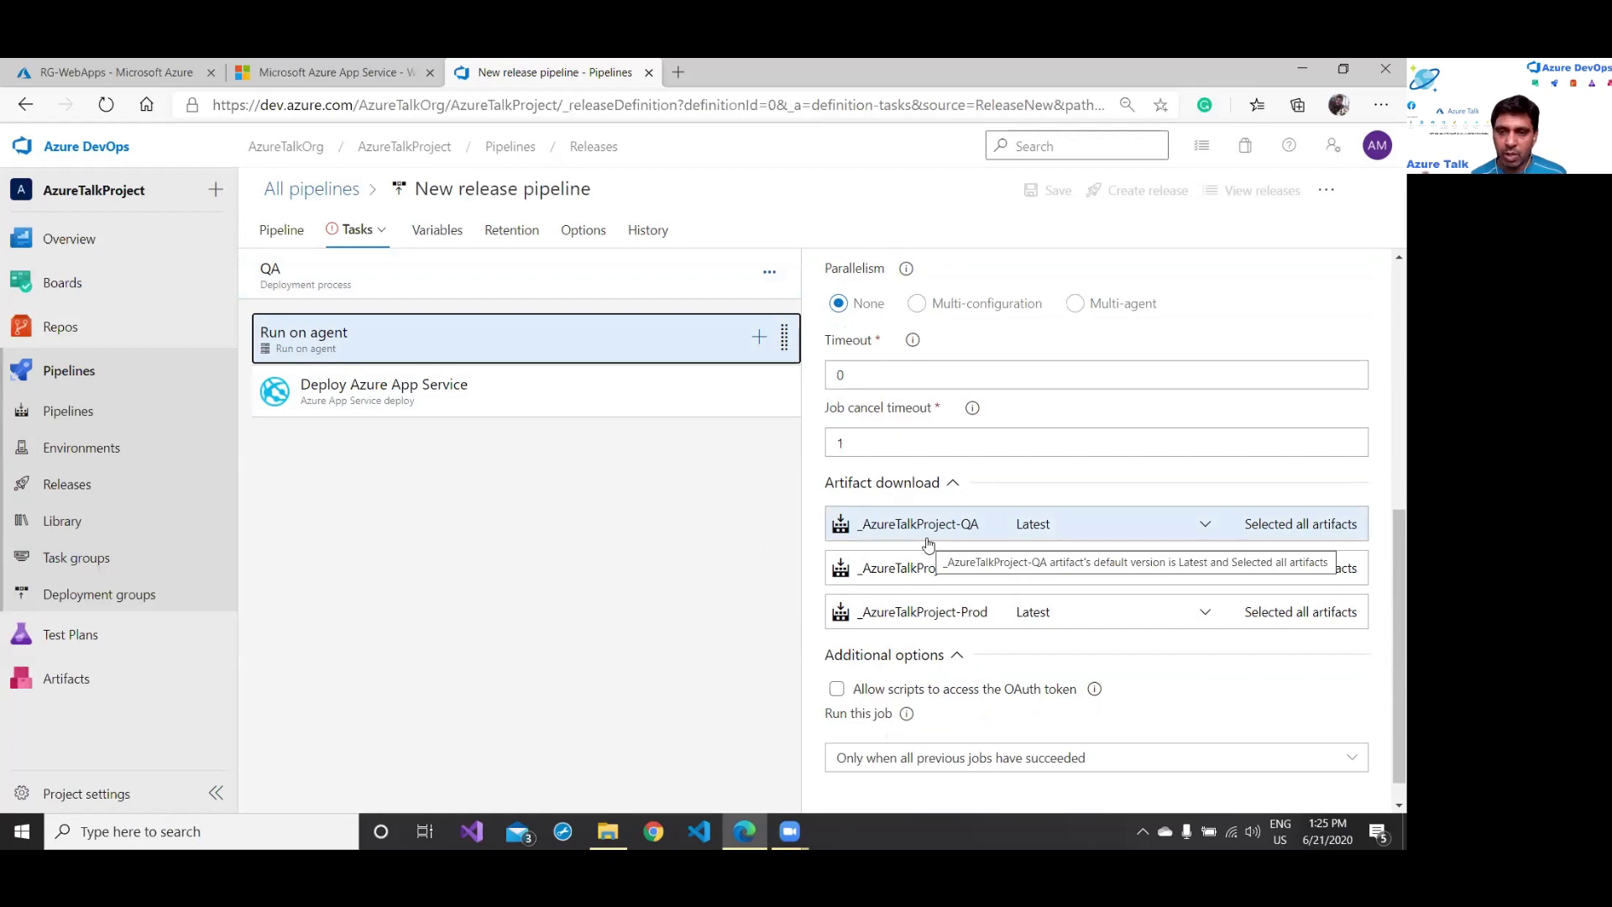
click(971, 525)
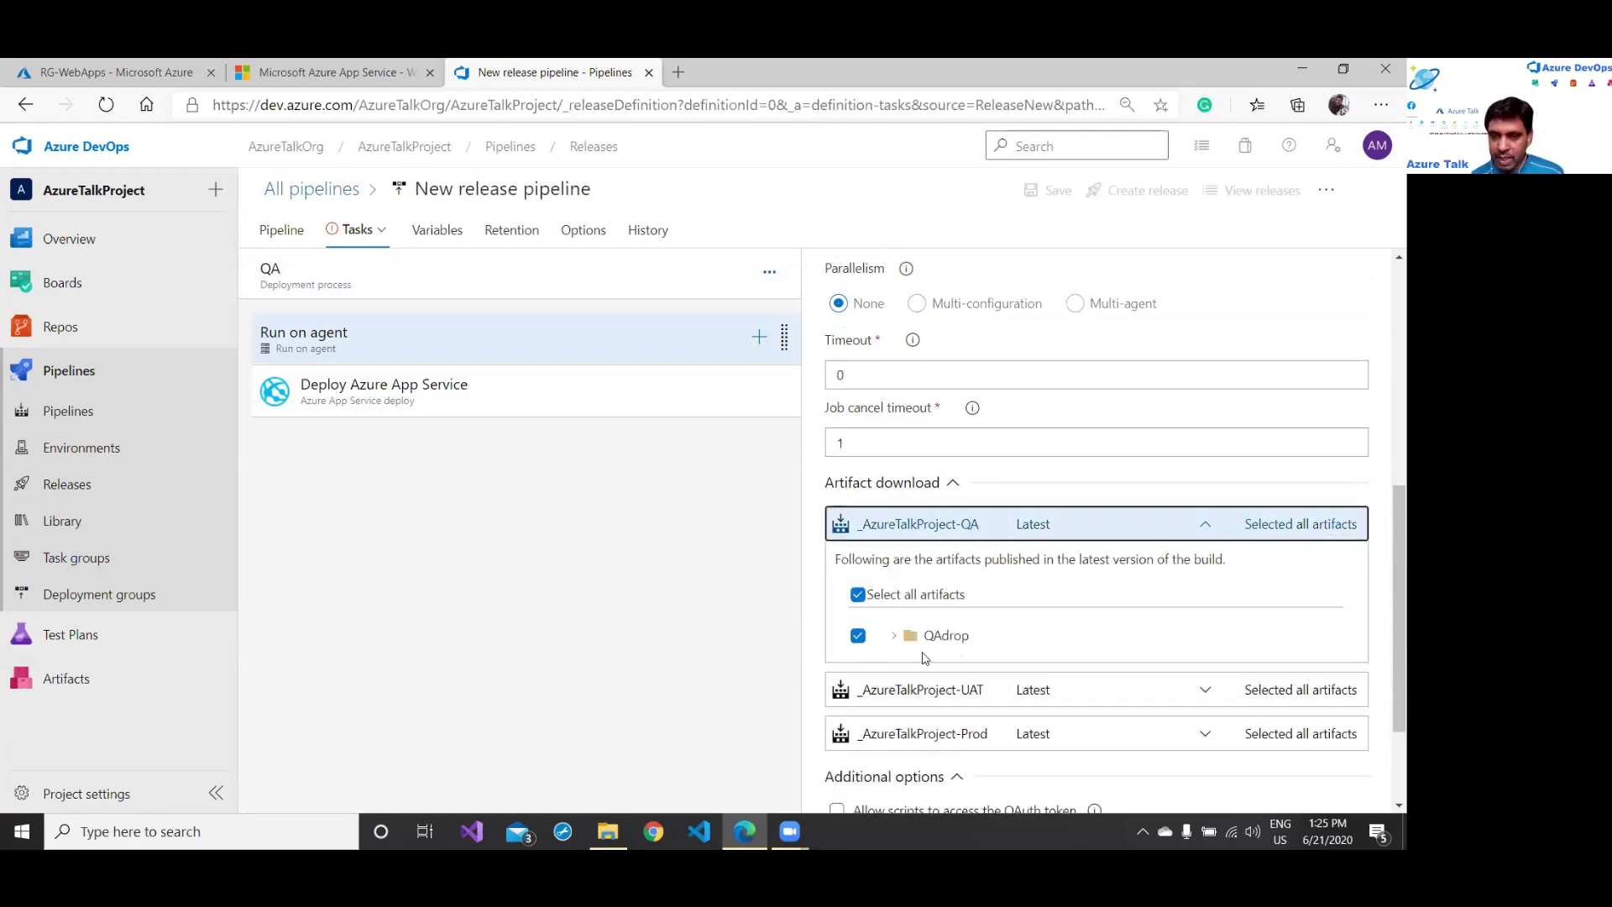
click(923, 690)
scroll(890, 605, down, 3)
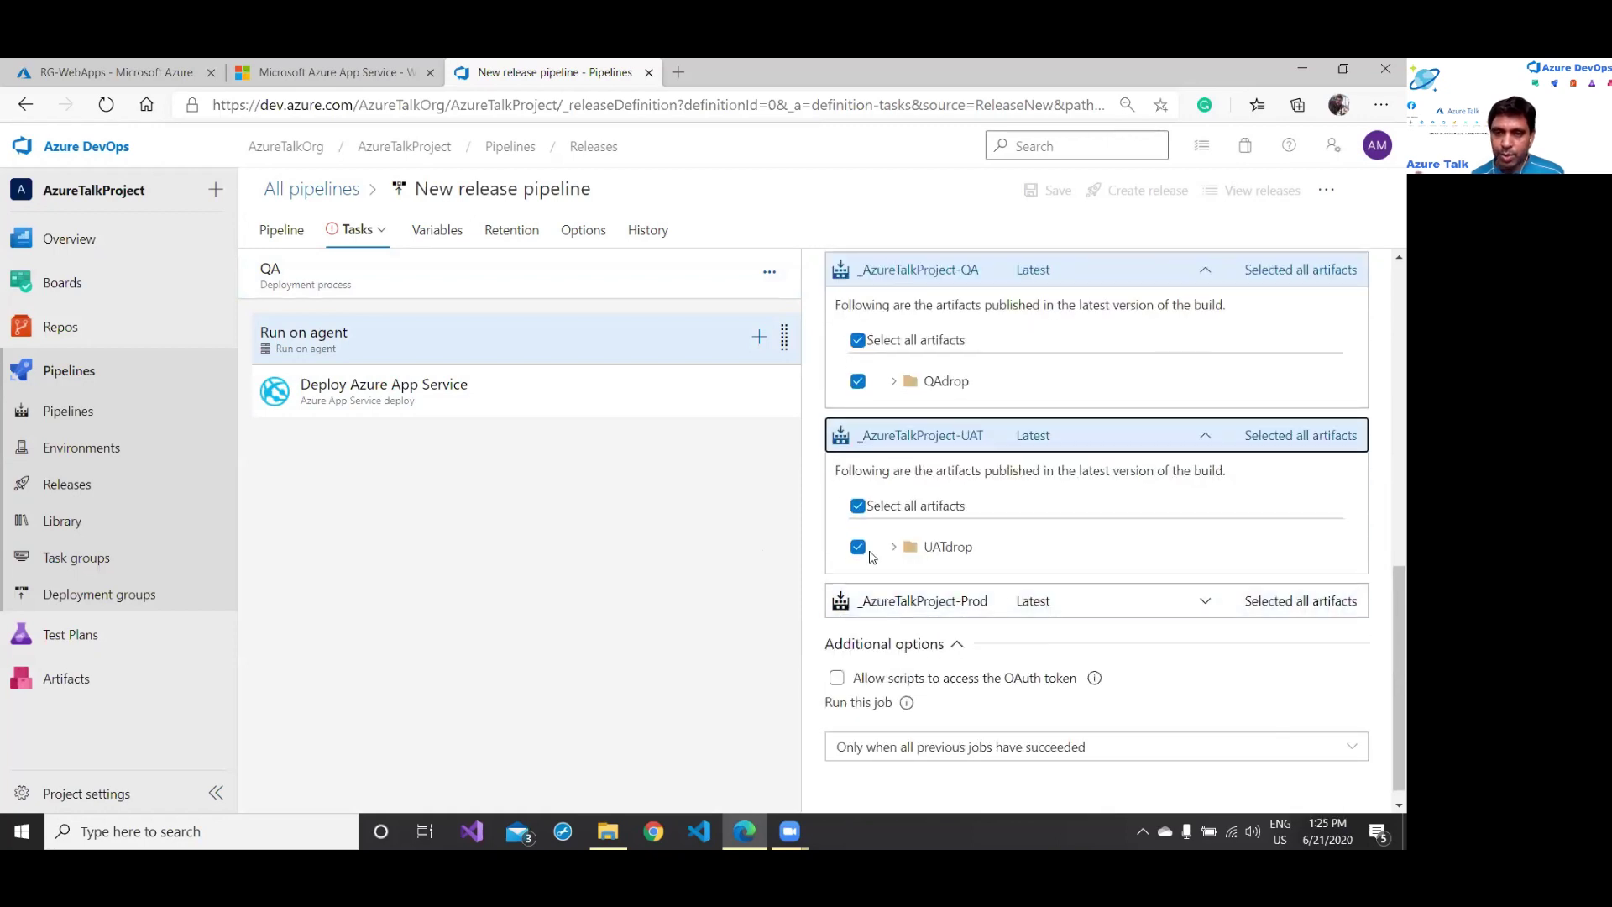
click(859, 510)
click(883, 612)
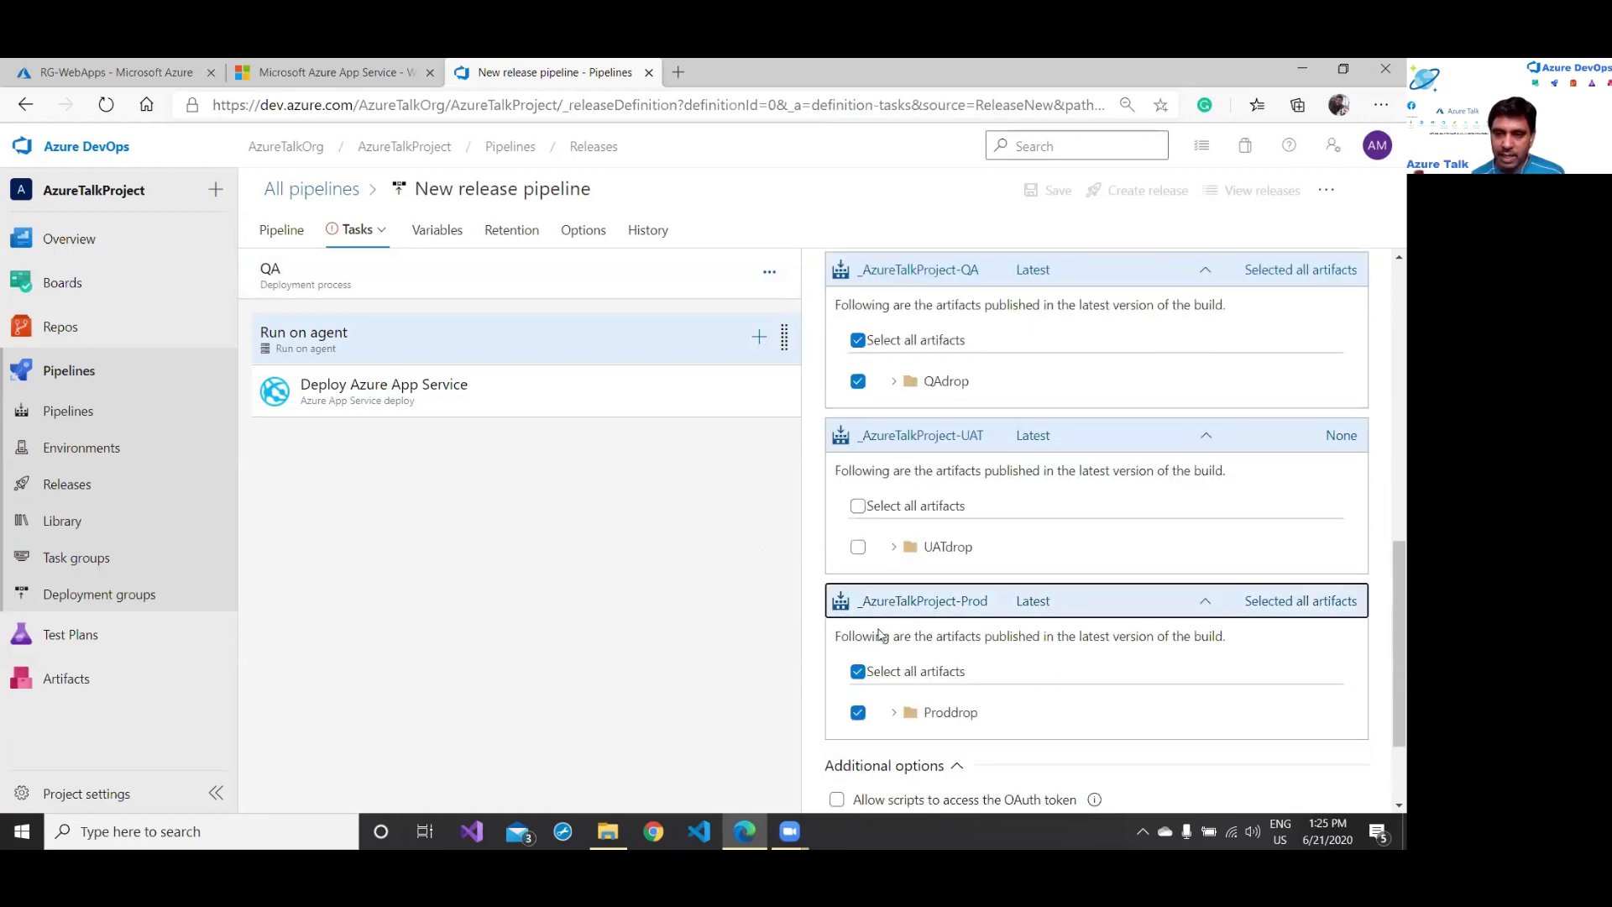
click(857, 673)
Step: Check the resource group and slot settings of the QA stage's Deploy Azure App Service task
scroll(1072, 615, down, 3)
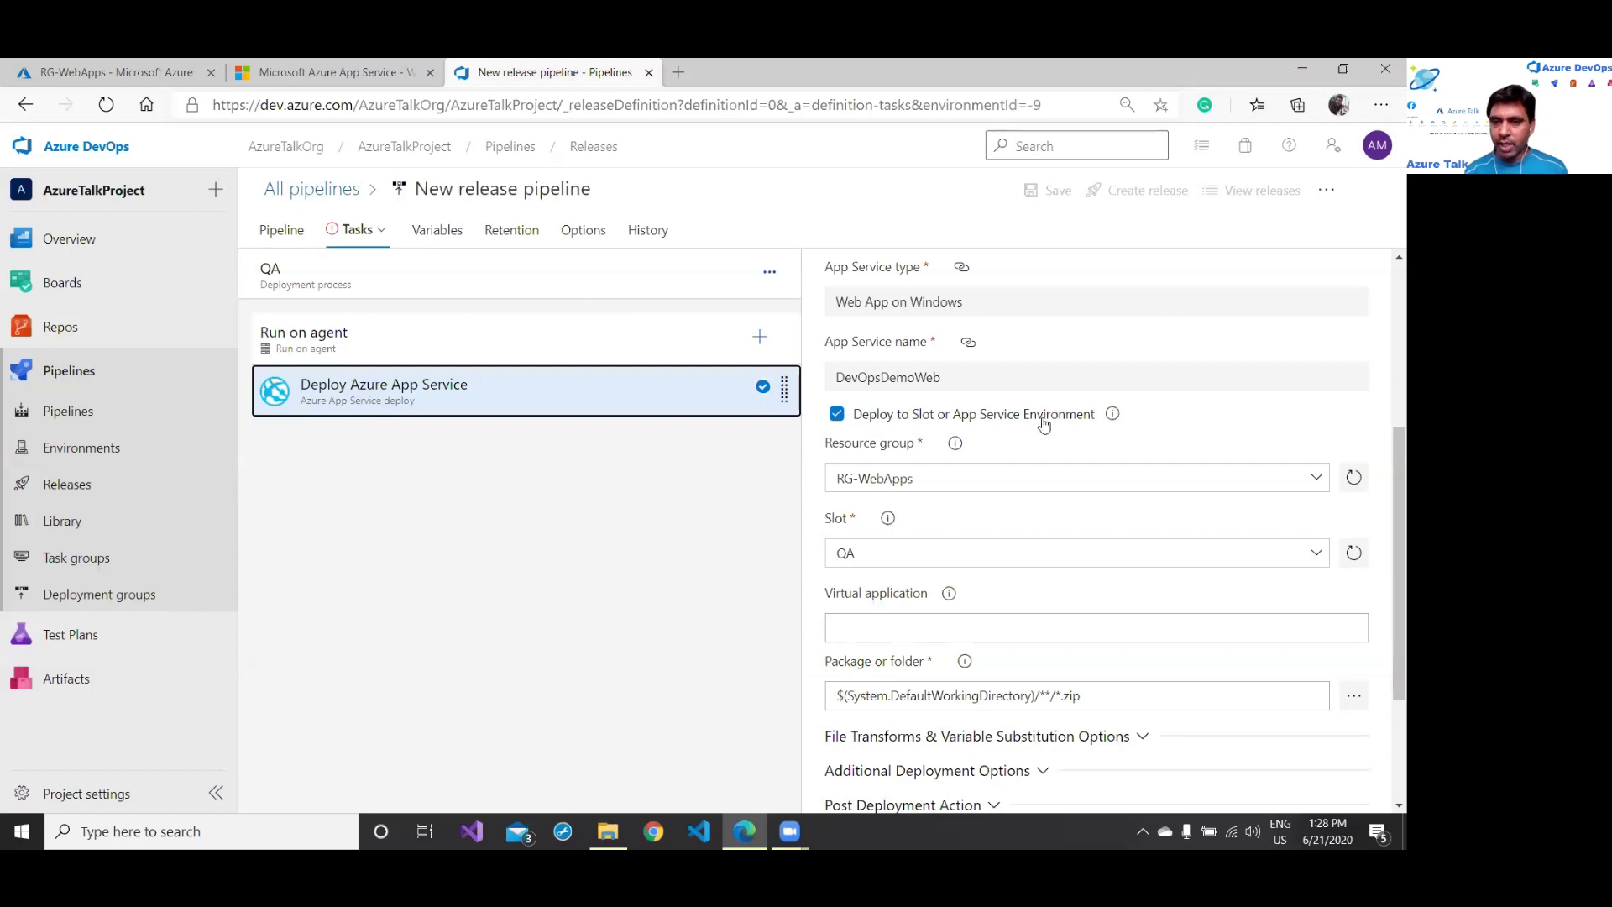
scroll(992, 464, up, 1)
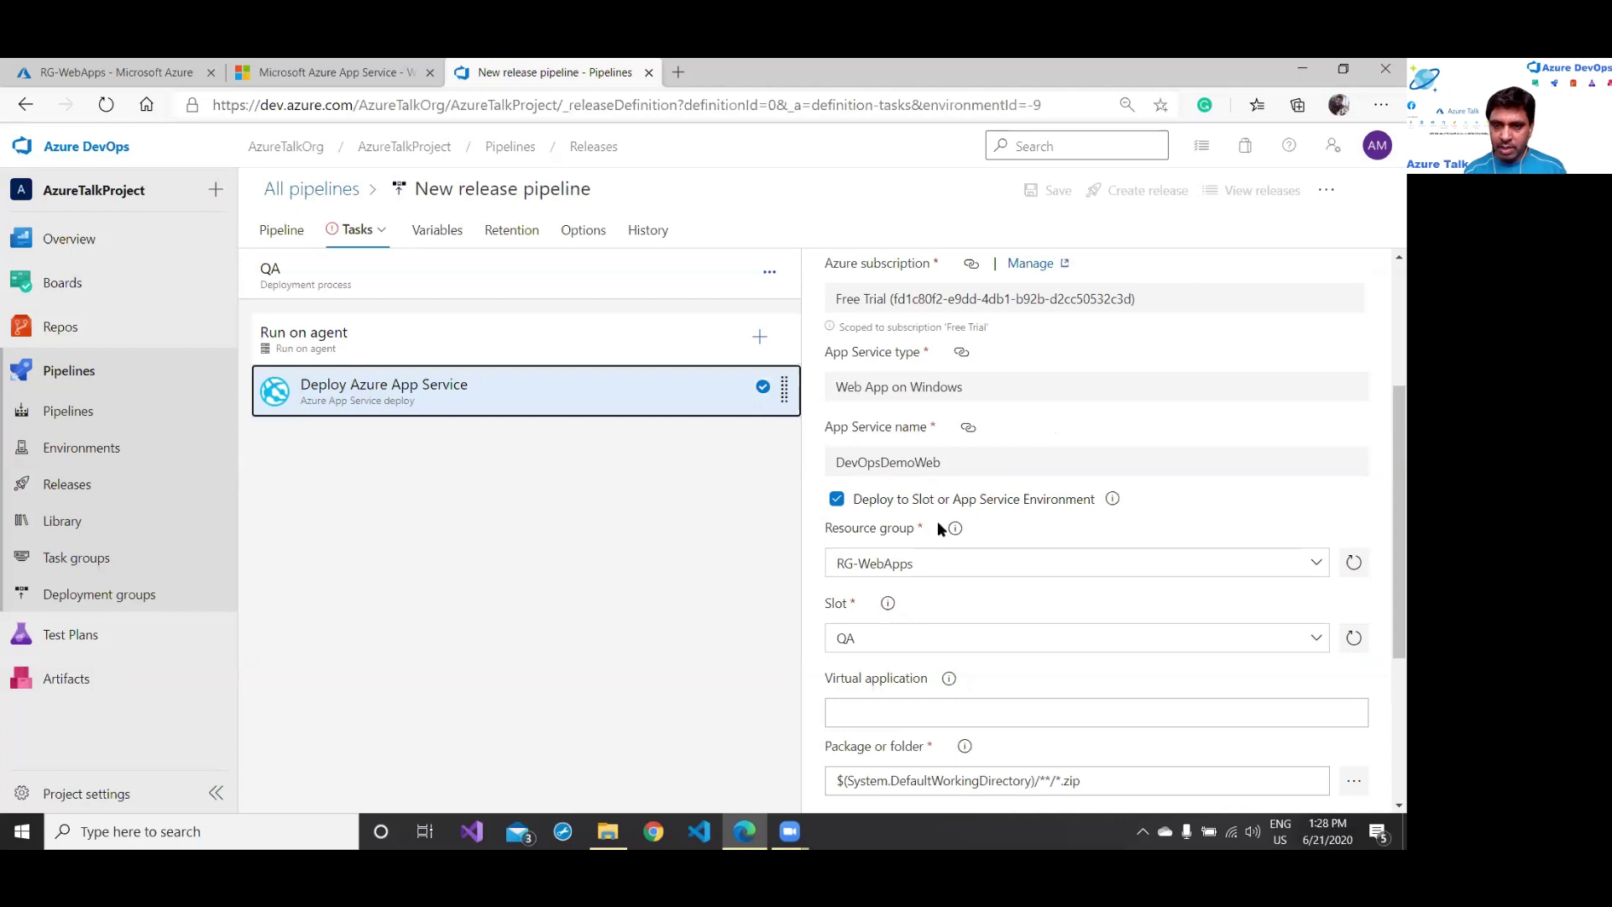
scroll(939, 527, down, 1)
drag(867, 552, 822, 564)
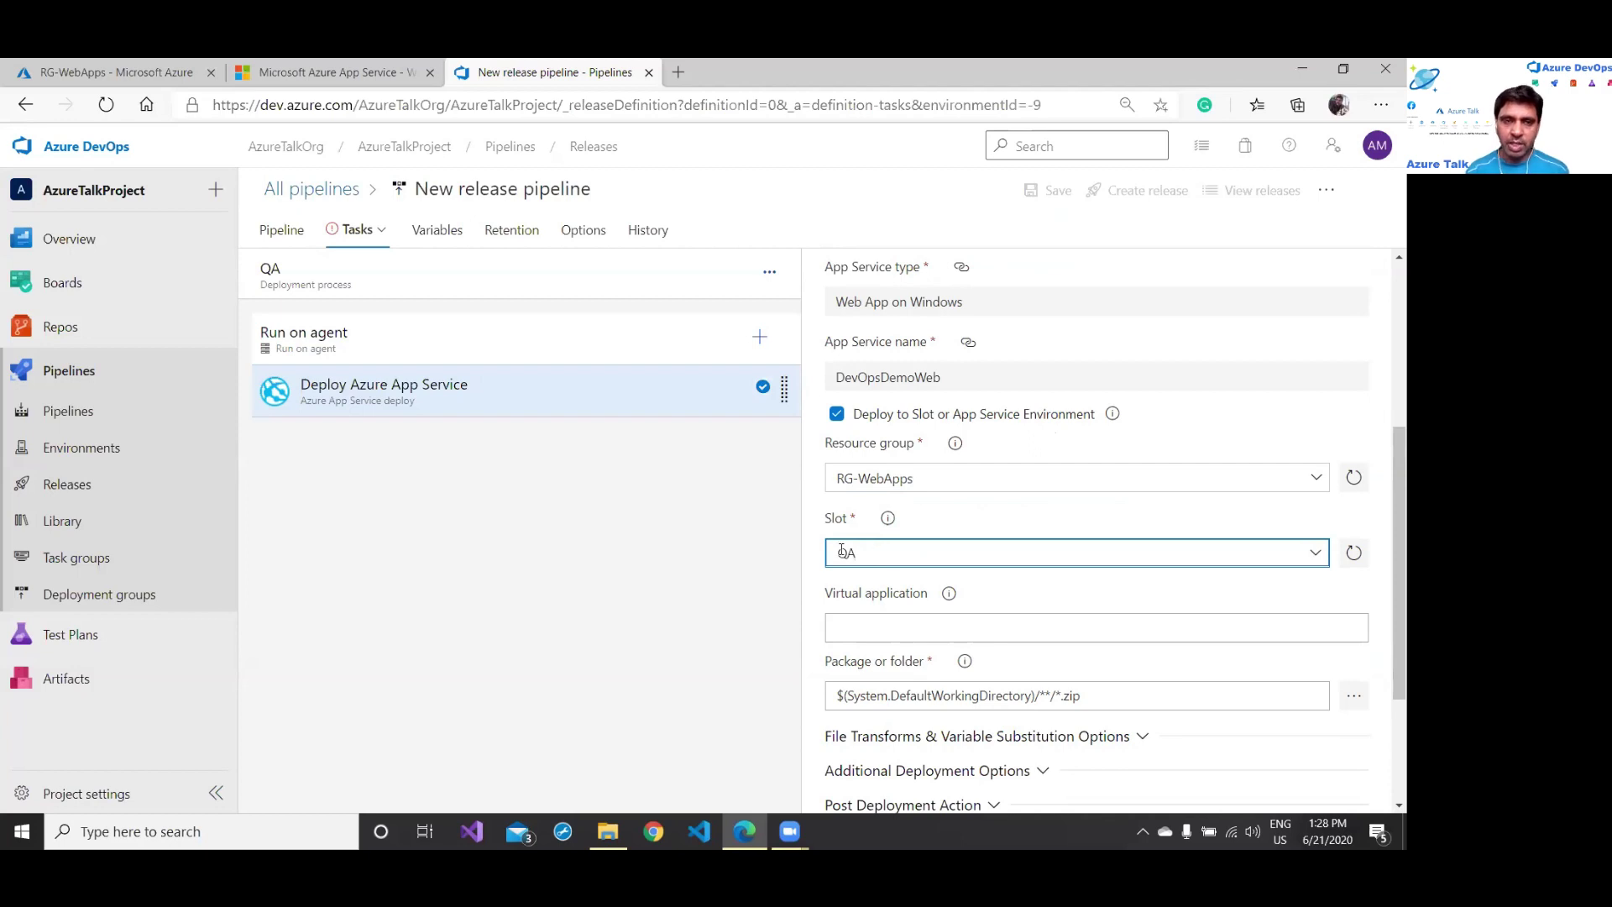
Step: Set the UAT stage's Azure subscription to the Free Trial service connection and its app service name to DevOpsDemoWeb
click(378, 230)
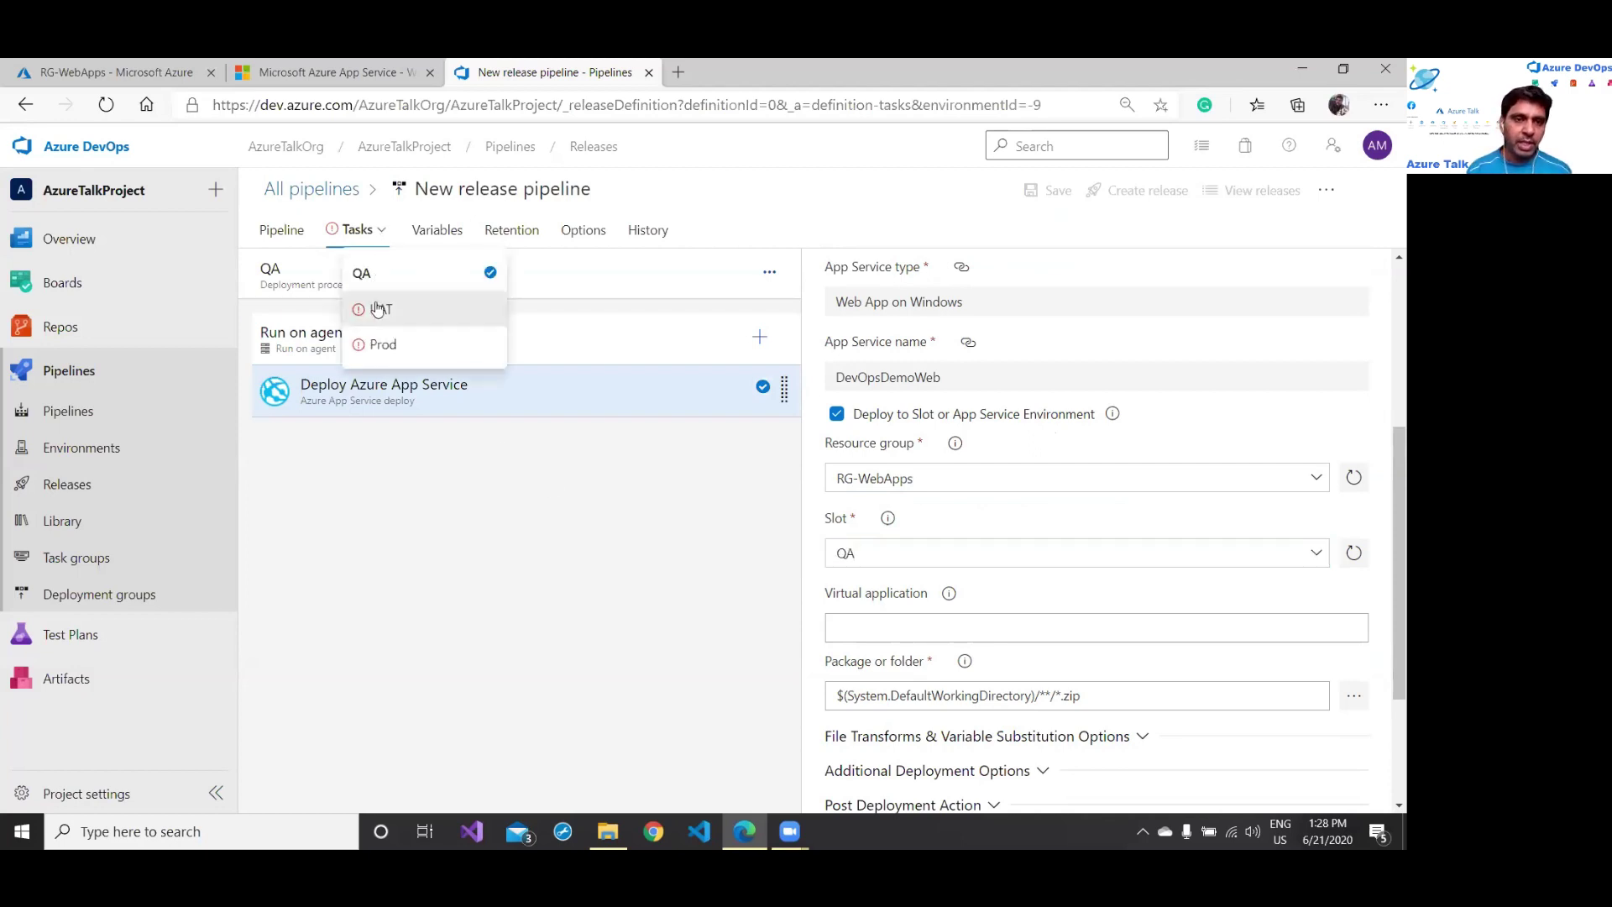
click(418, 324)
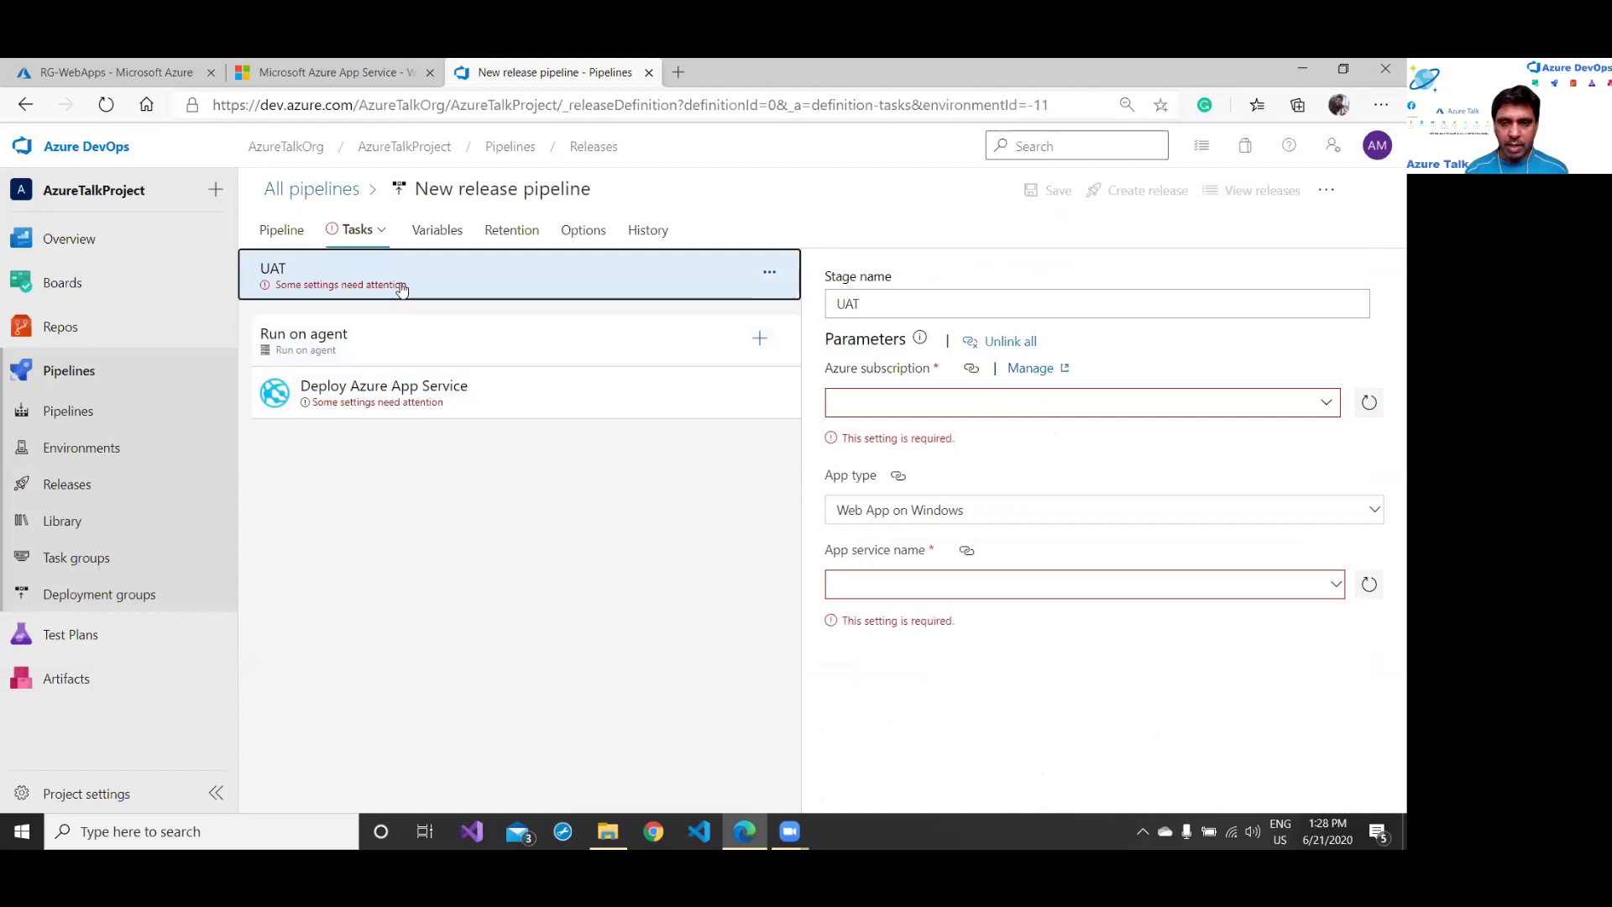
click(1295, 406)
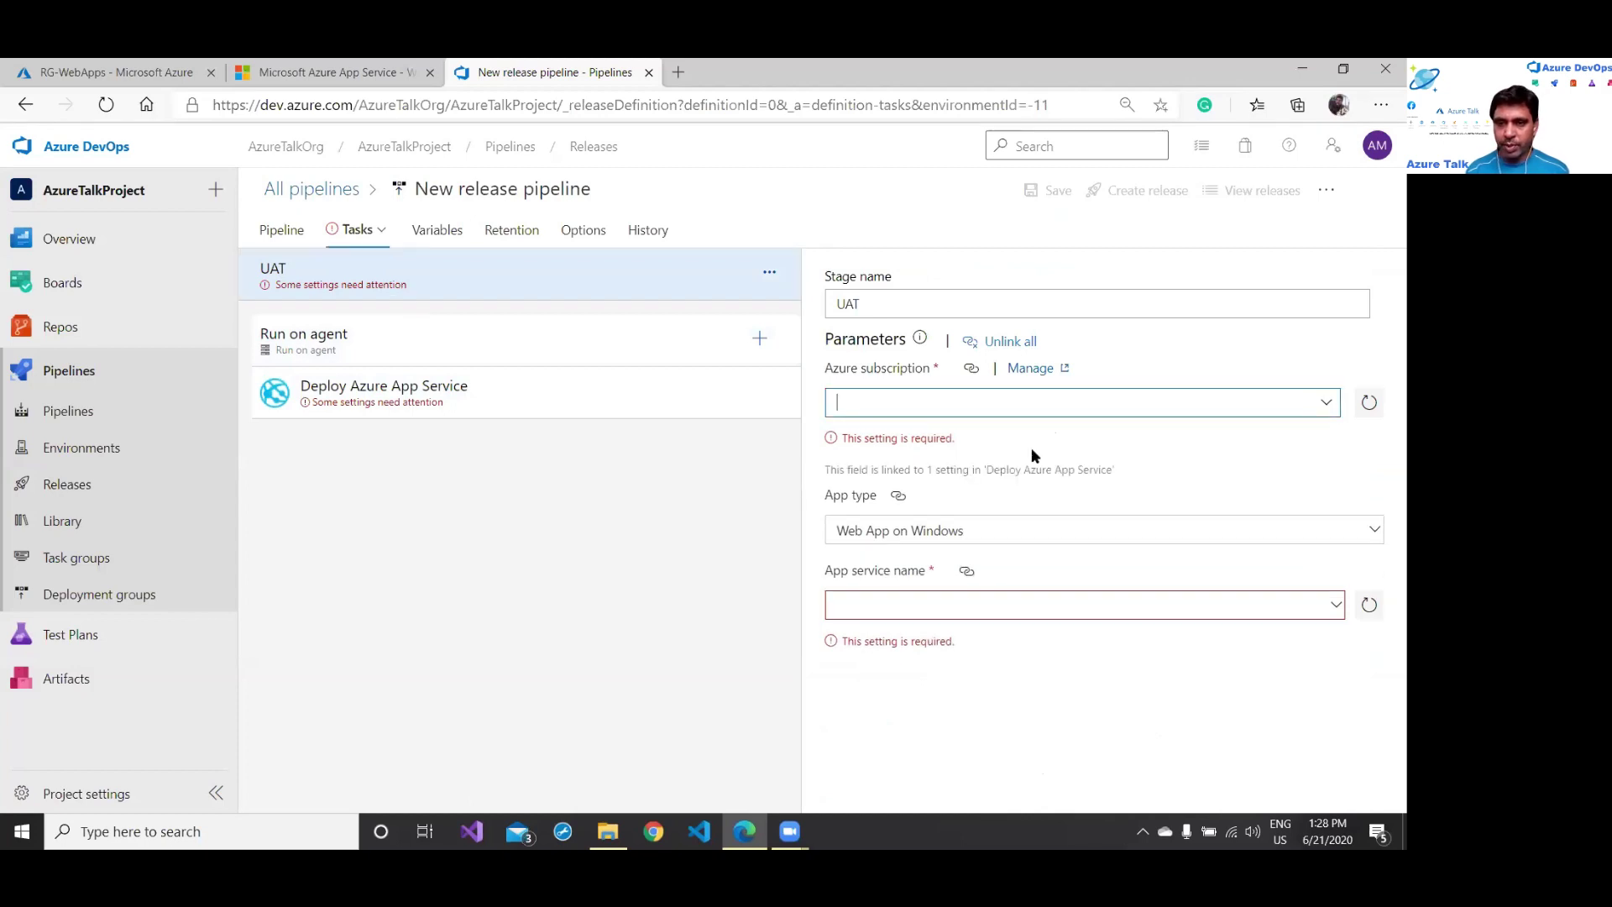
click(1326, 405)
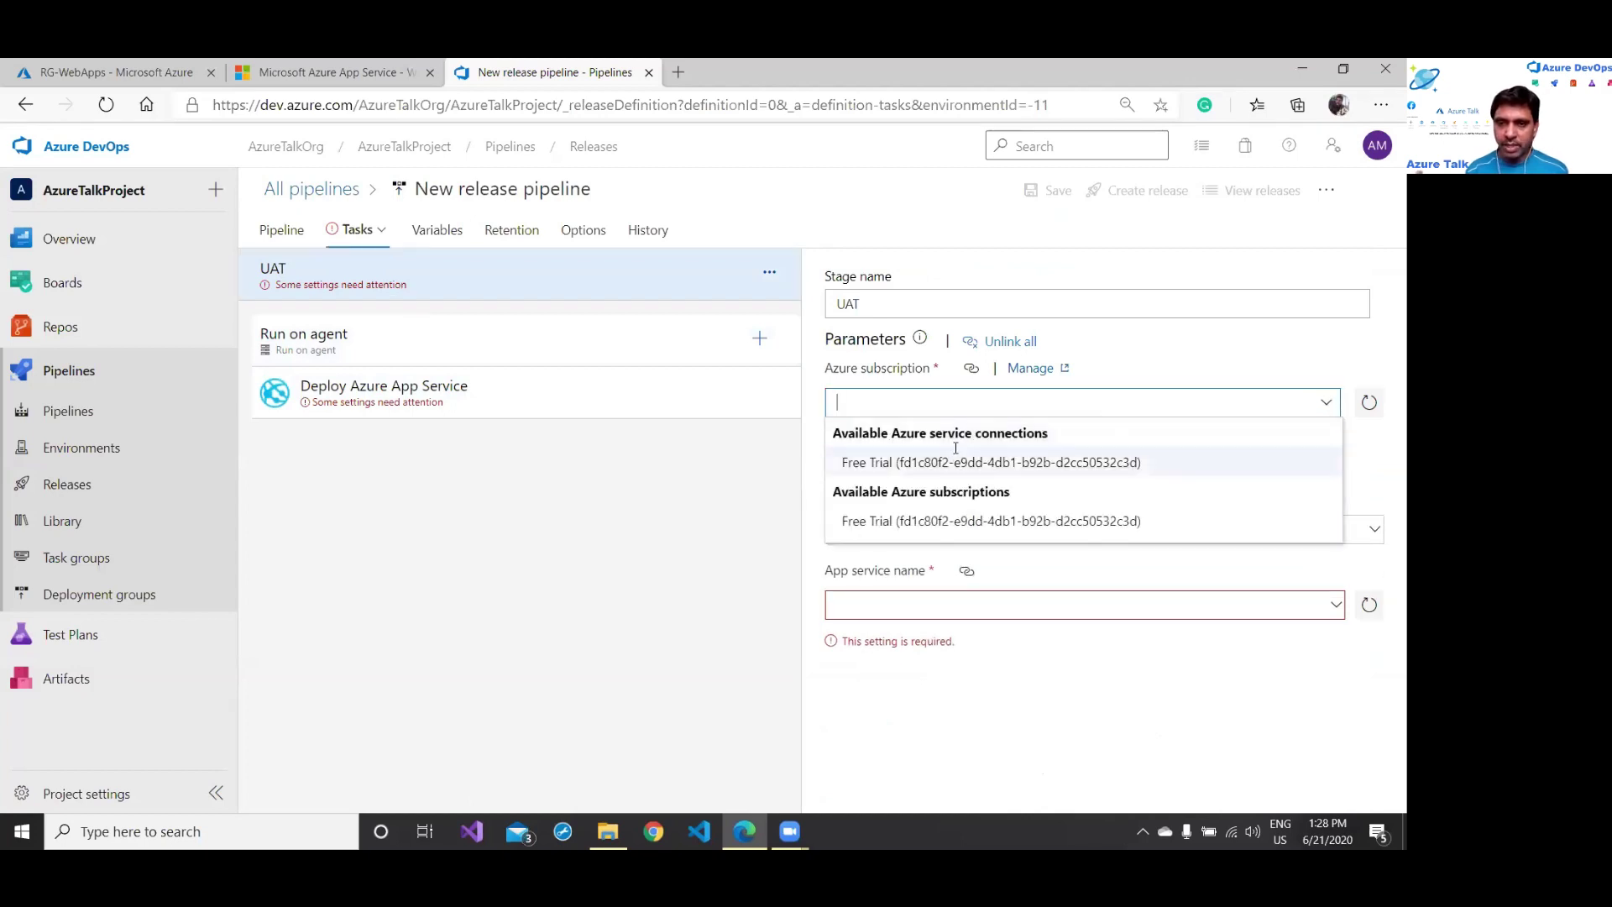
click(955, 460)
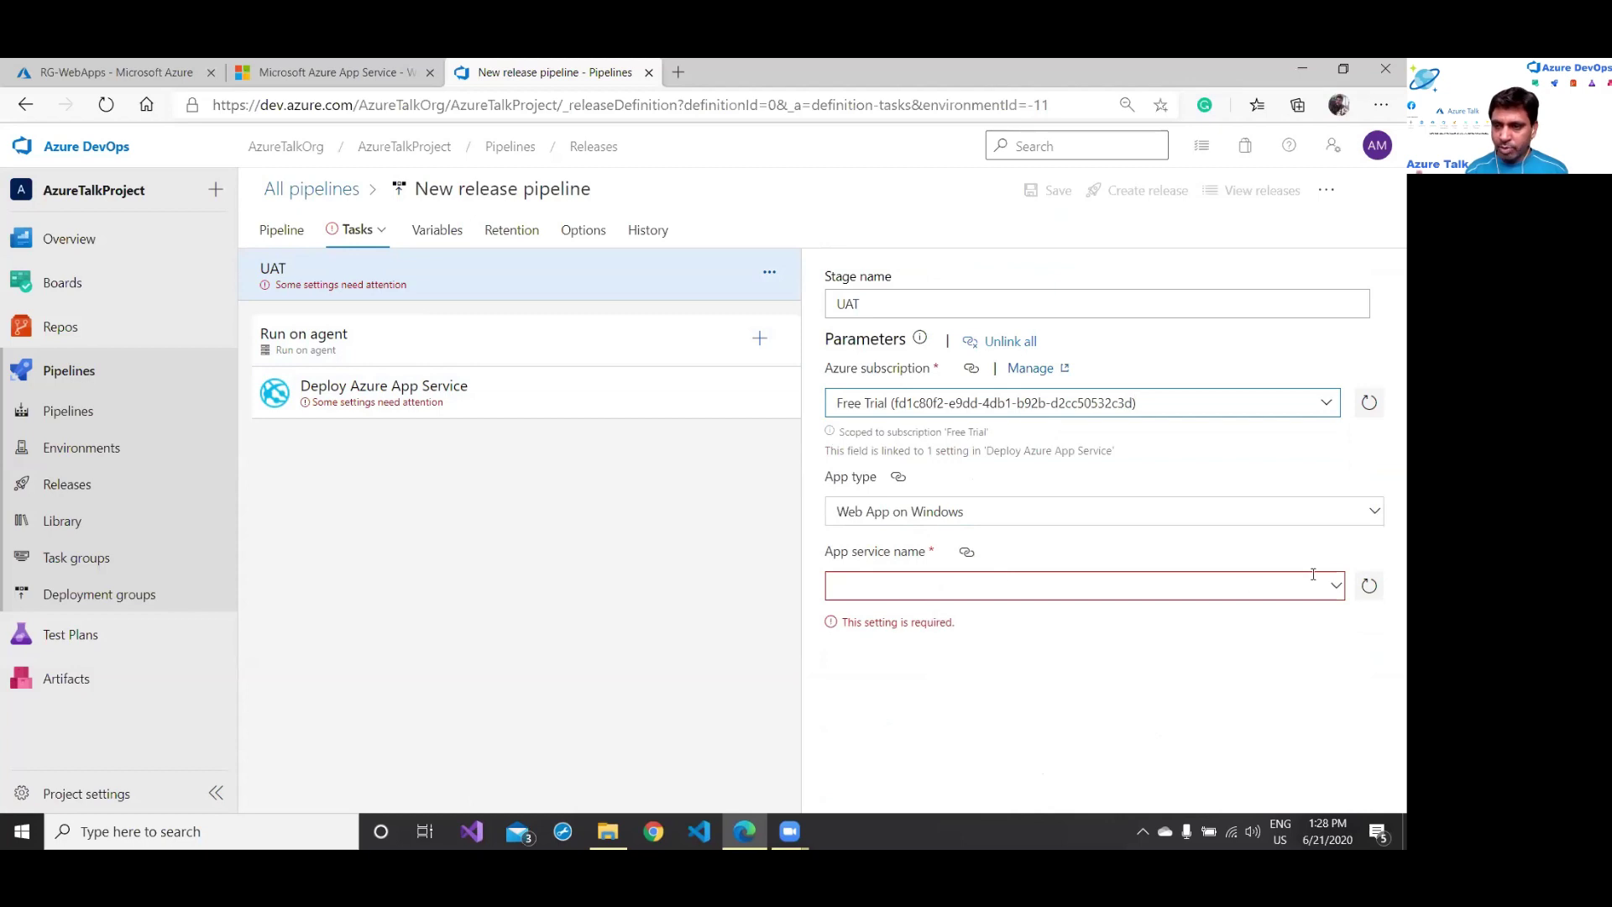
click(1335, 590)
click(1338, 567)
click(954, 593)
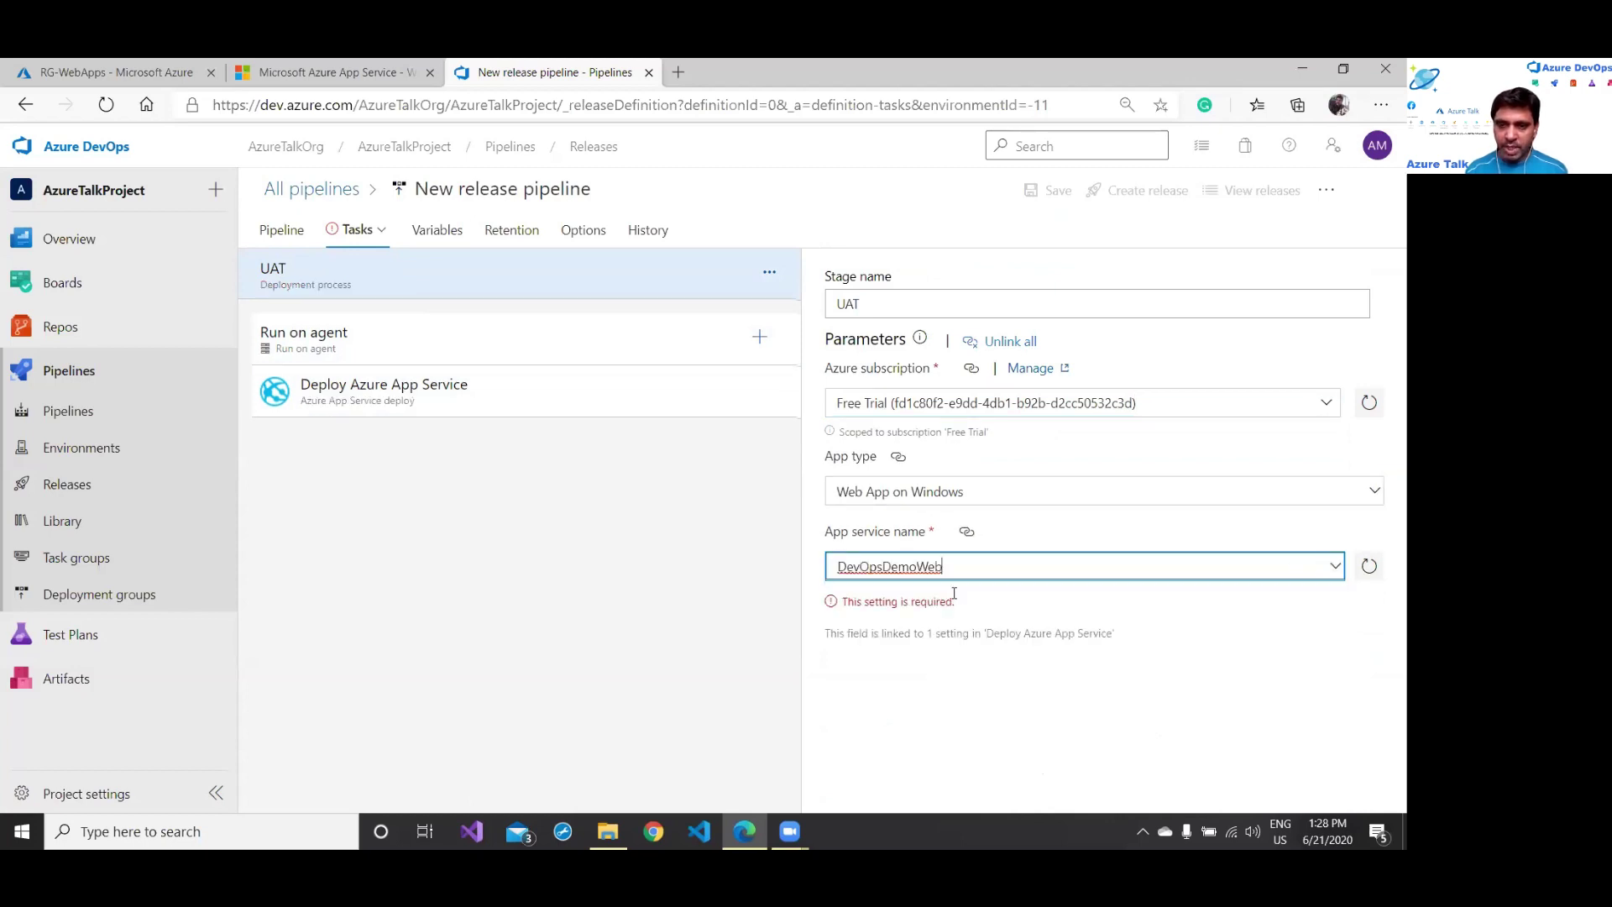
Step: Exclude all _AzureTalkProject-QA and _AzureTalkProject-Prod artifacts from the UAT stage's agent job download
click(420, 349)
scroll(957, 490, down, 6)
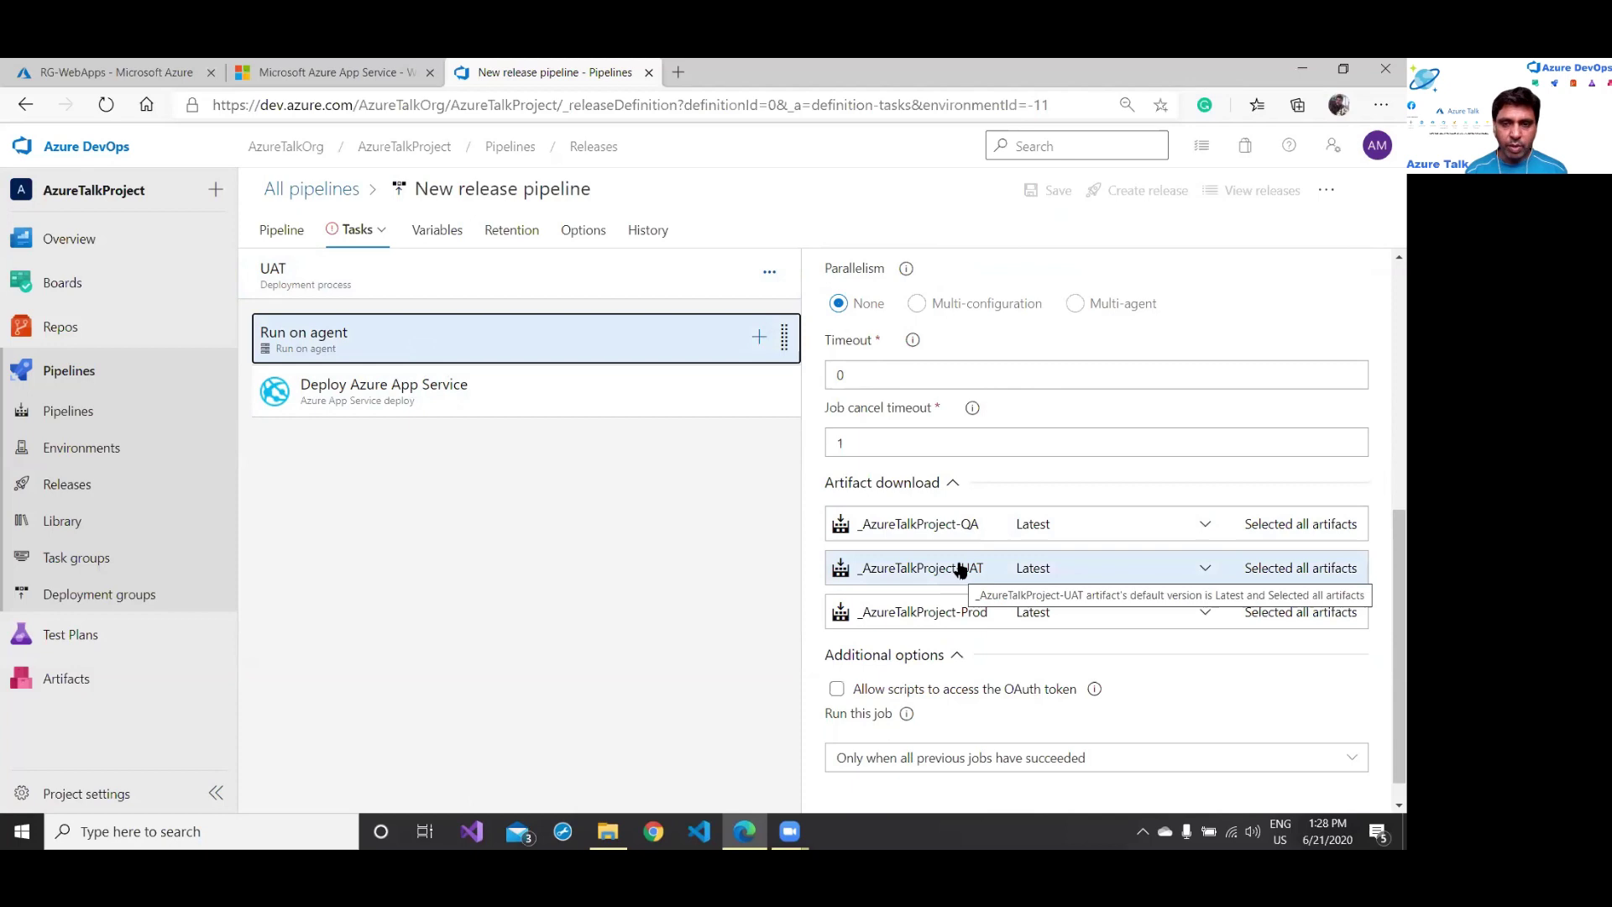
click(968, 522)
click(857, 595)
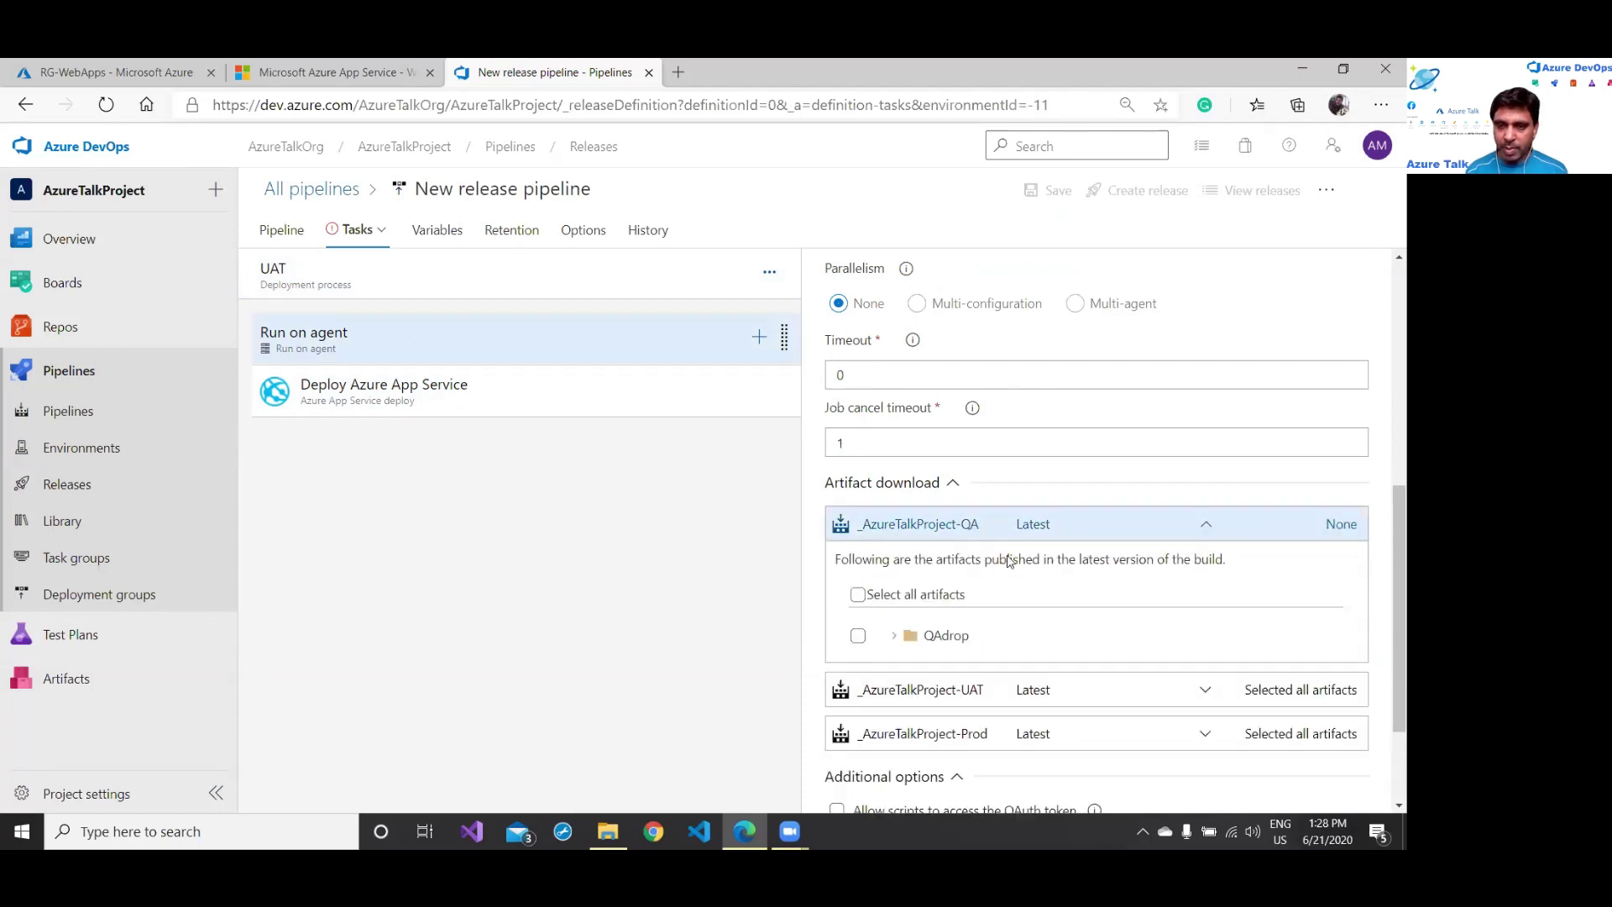
scroll(974, 579, down, 2)
click(977, 579)
click(858, 652)
scroll(972, 636, down, 2)
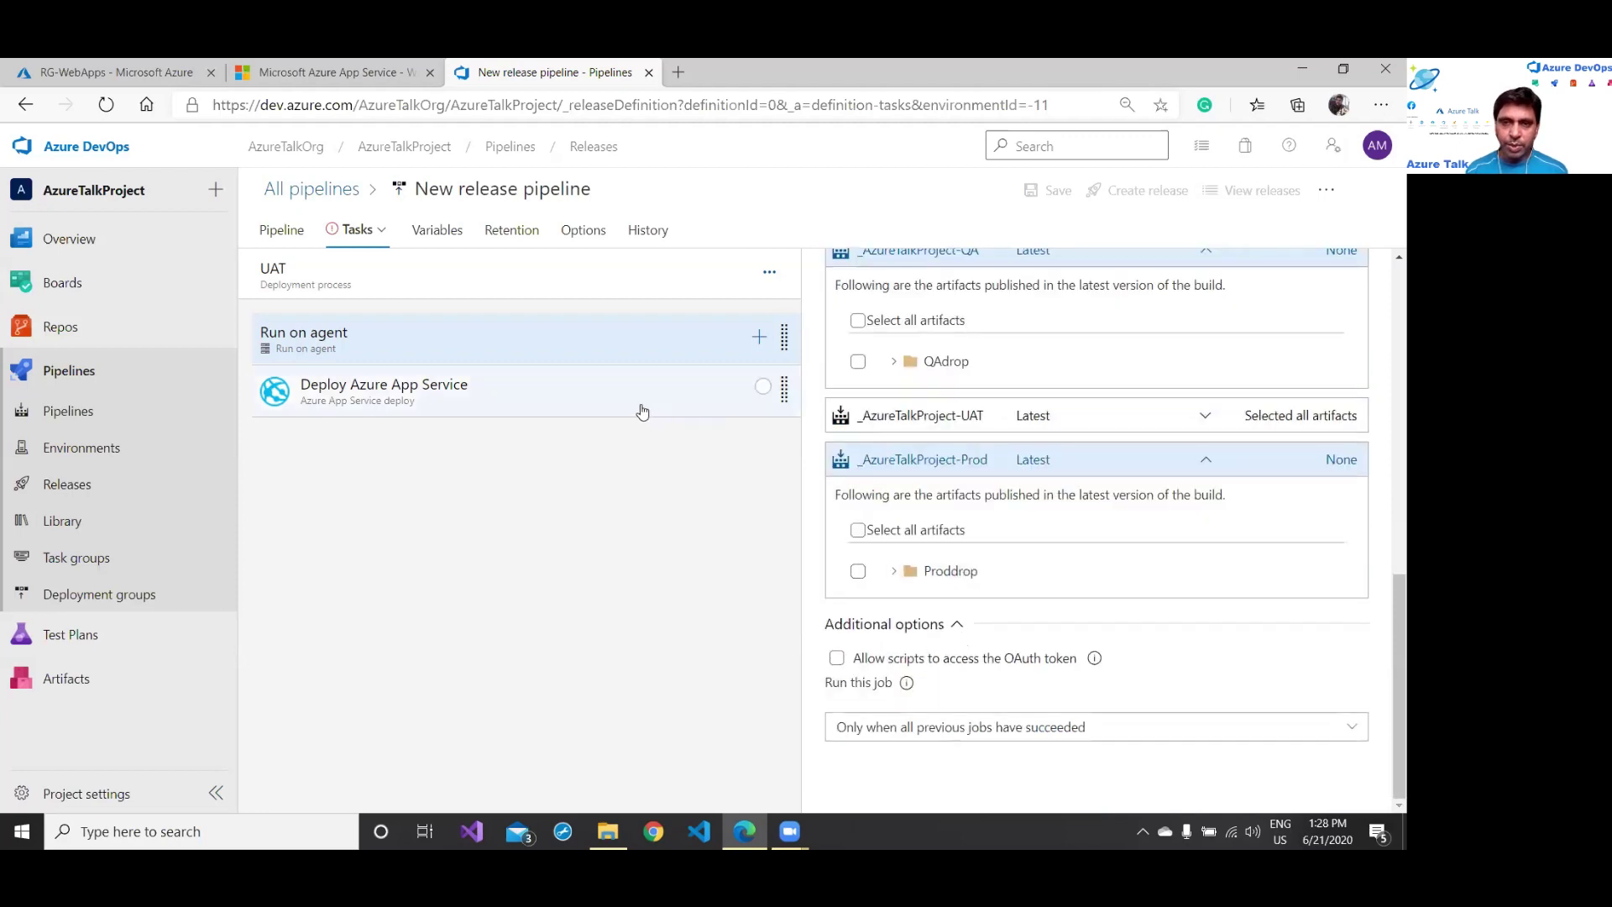
Step: Enable slot deployment in the UAT stage's Deploy Azure App Service task, using resource group RG-WebApps and slot UAT
click(597, 403)
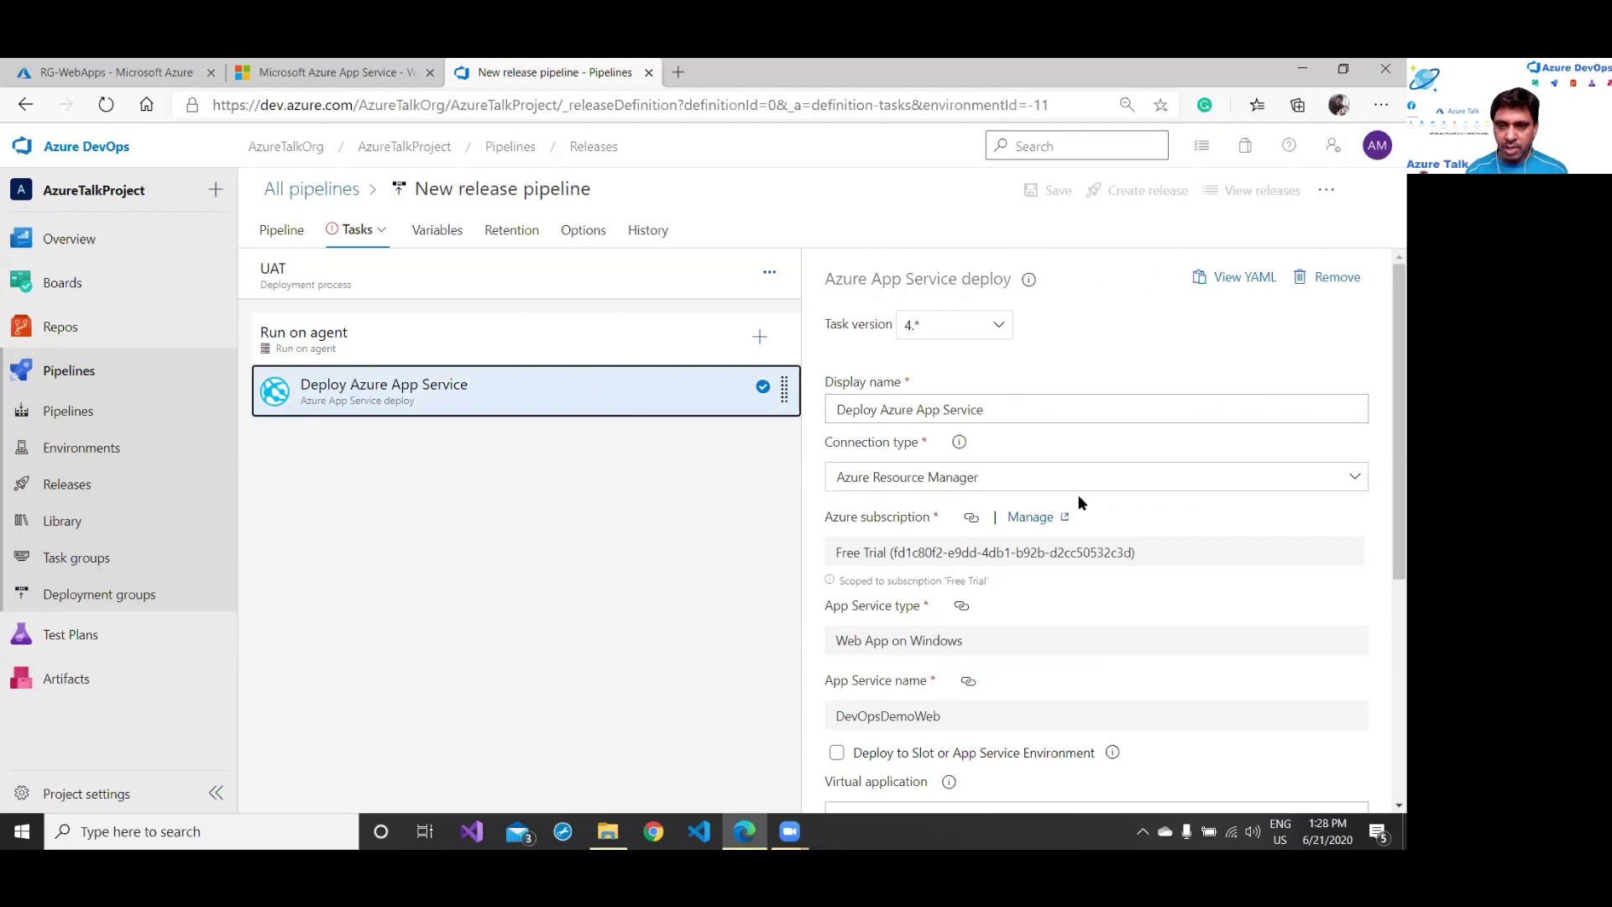
scroll(1077, 494, down, 4)
click(837, 414)
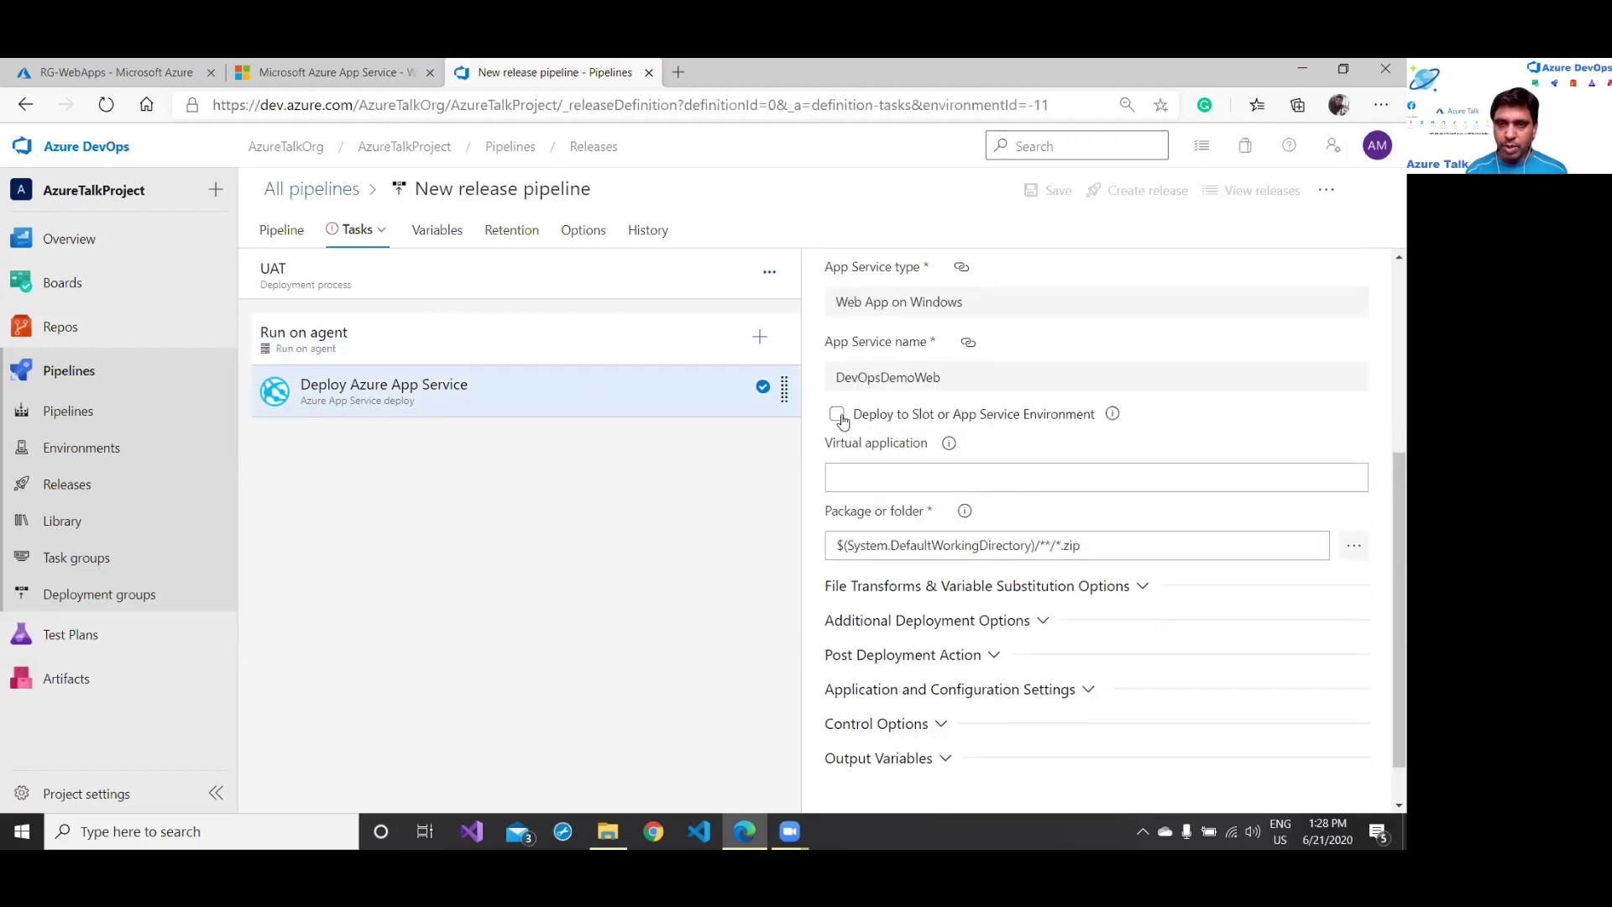
click(926, 477)
click(1308, 479)
click(910, 506)
click(1033, 554)
click(1311, 553)
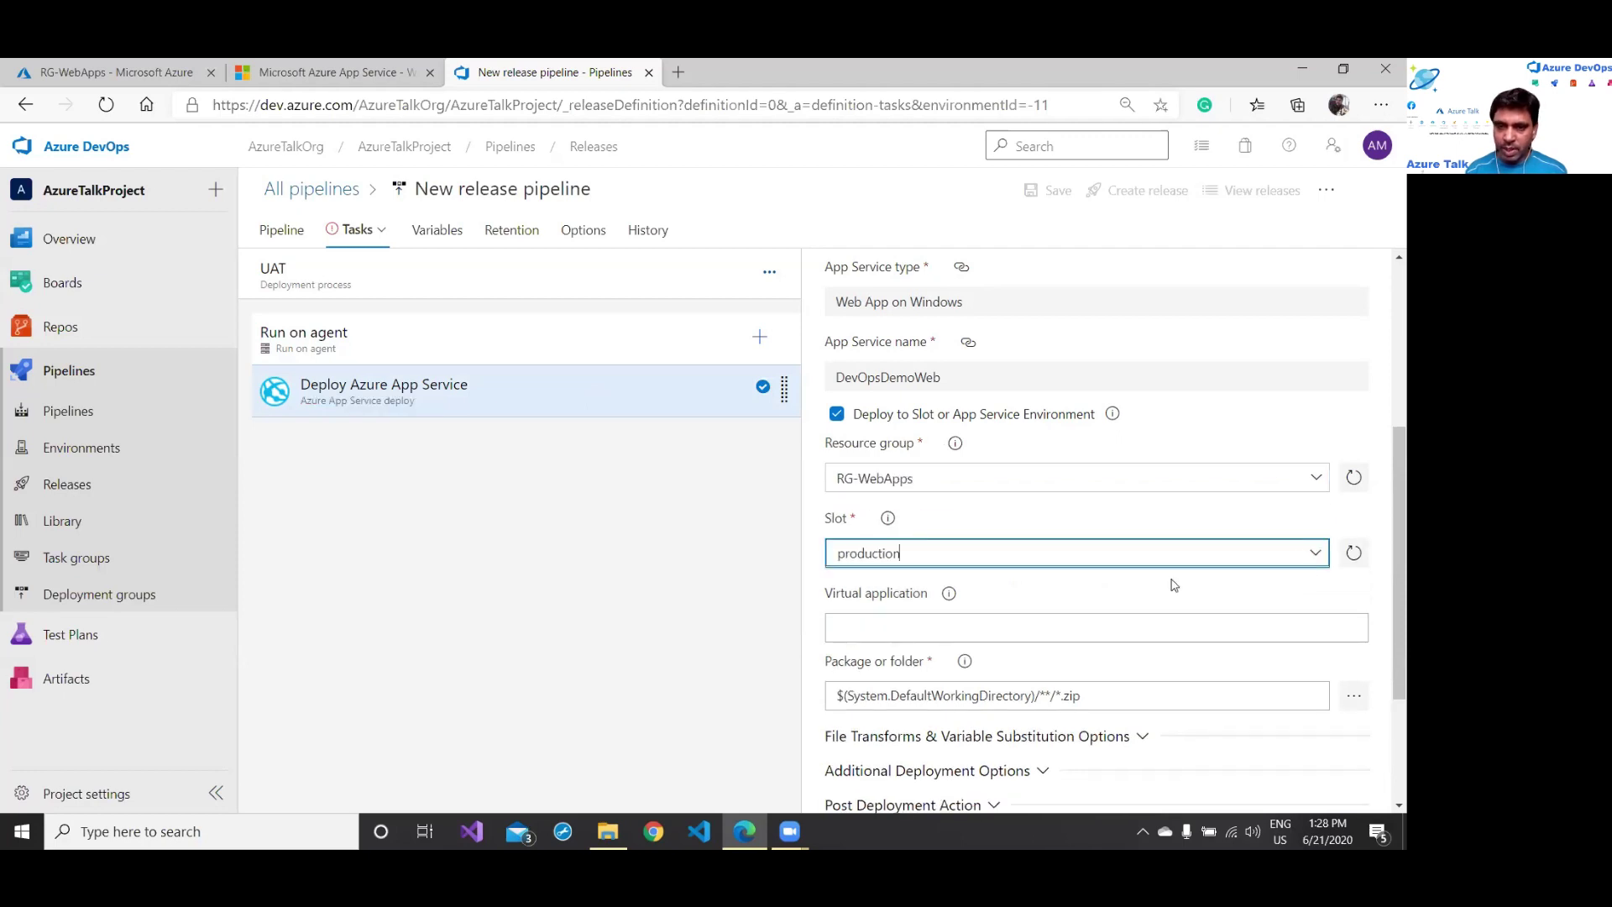
click(867, 616)
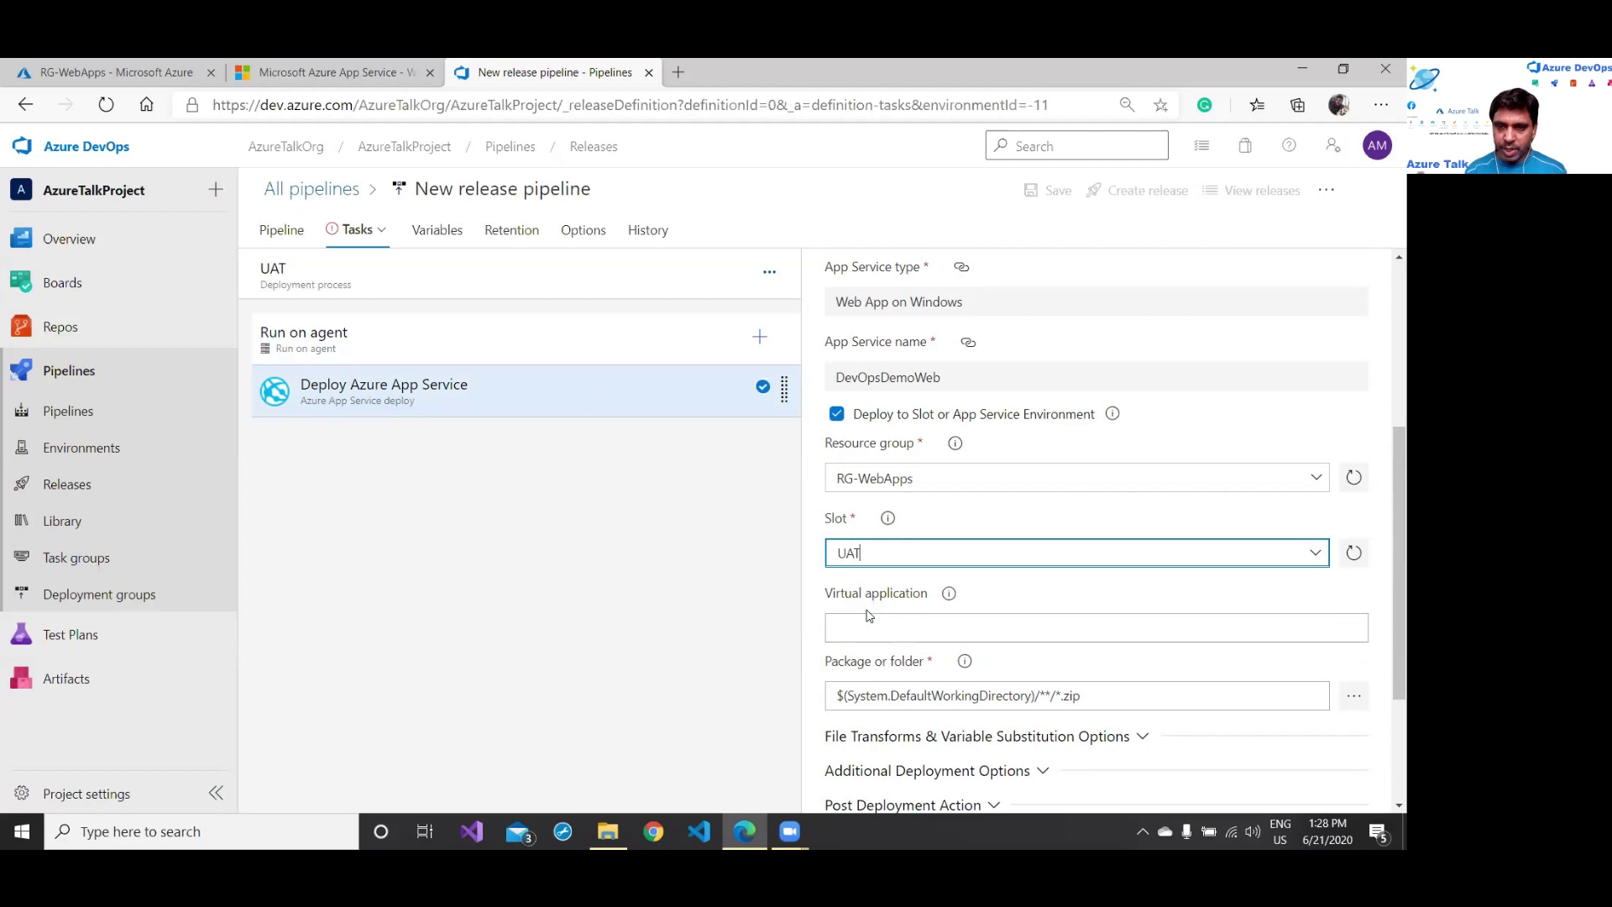
scroll(945, 604, down, 2)
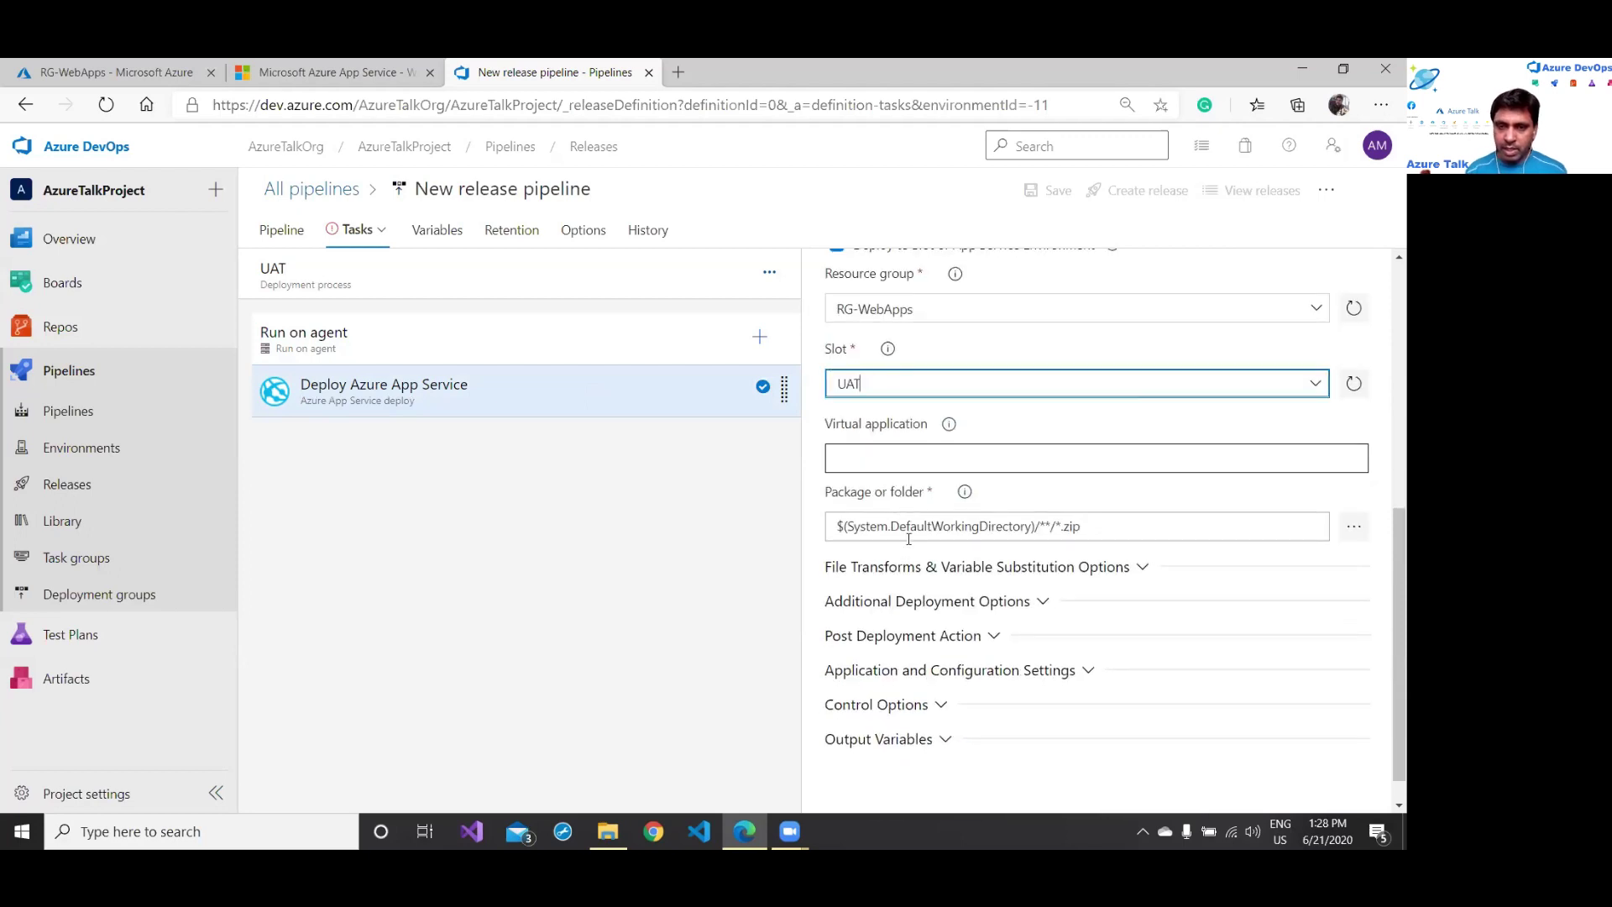
scroll(911, 554, down, 1)
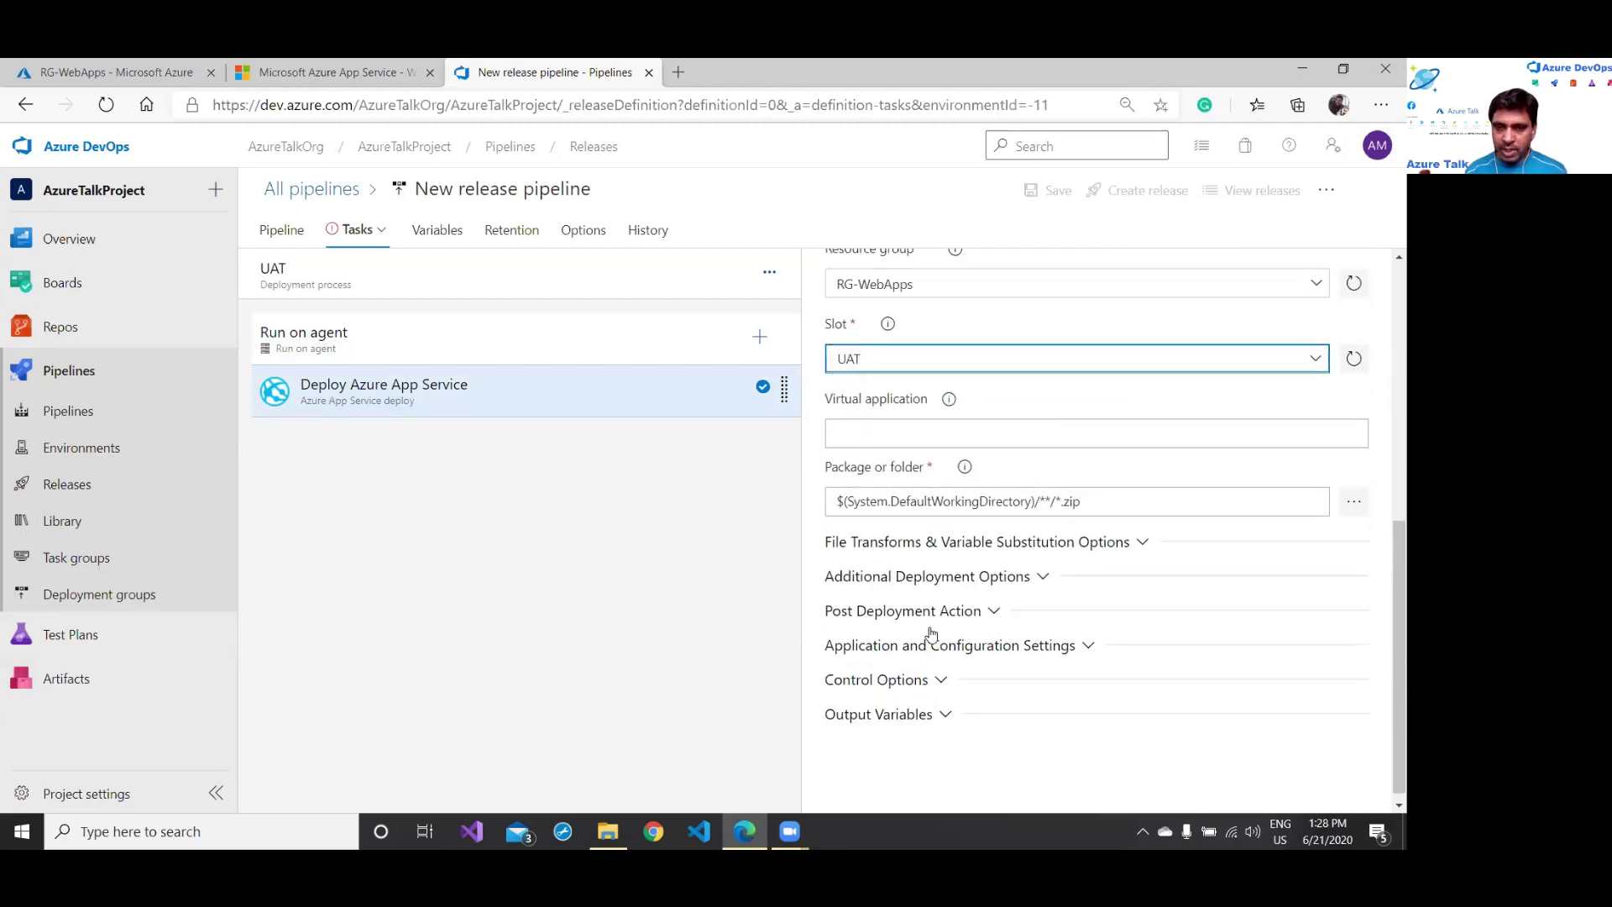
Step: Set the Prod stage's Azure subscription to the Free Trial service connection and its app service name to DevOpsDemoWeb
click(382, 230)
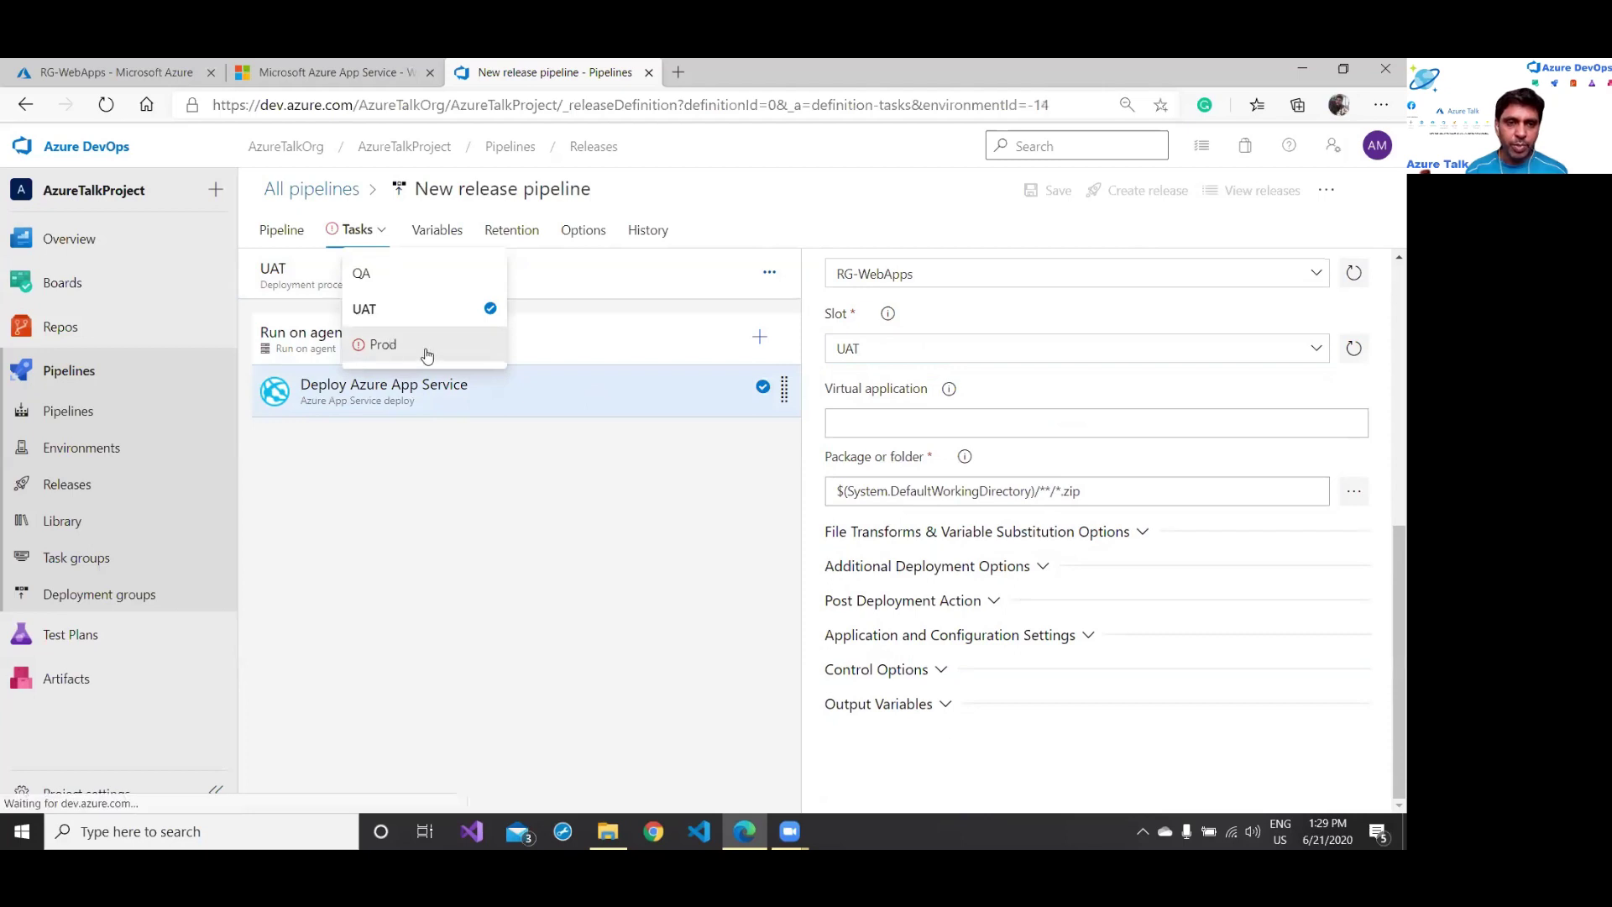
click(393, 347)
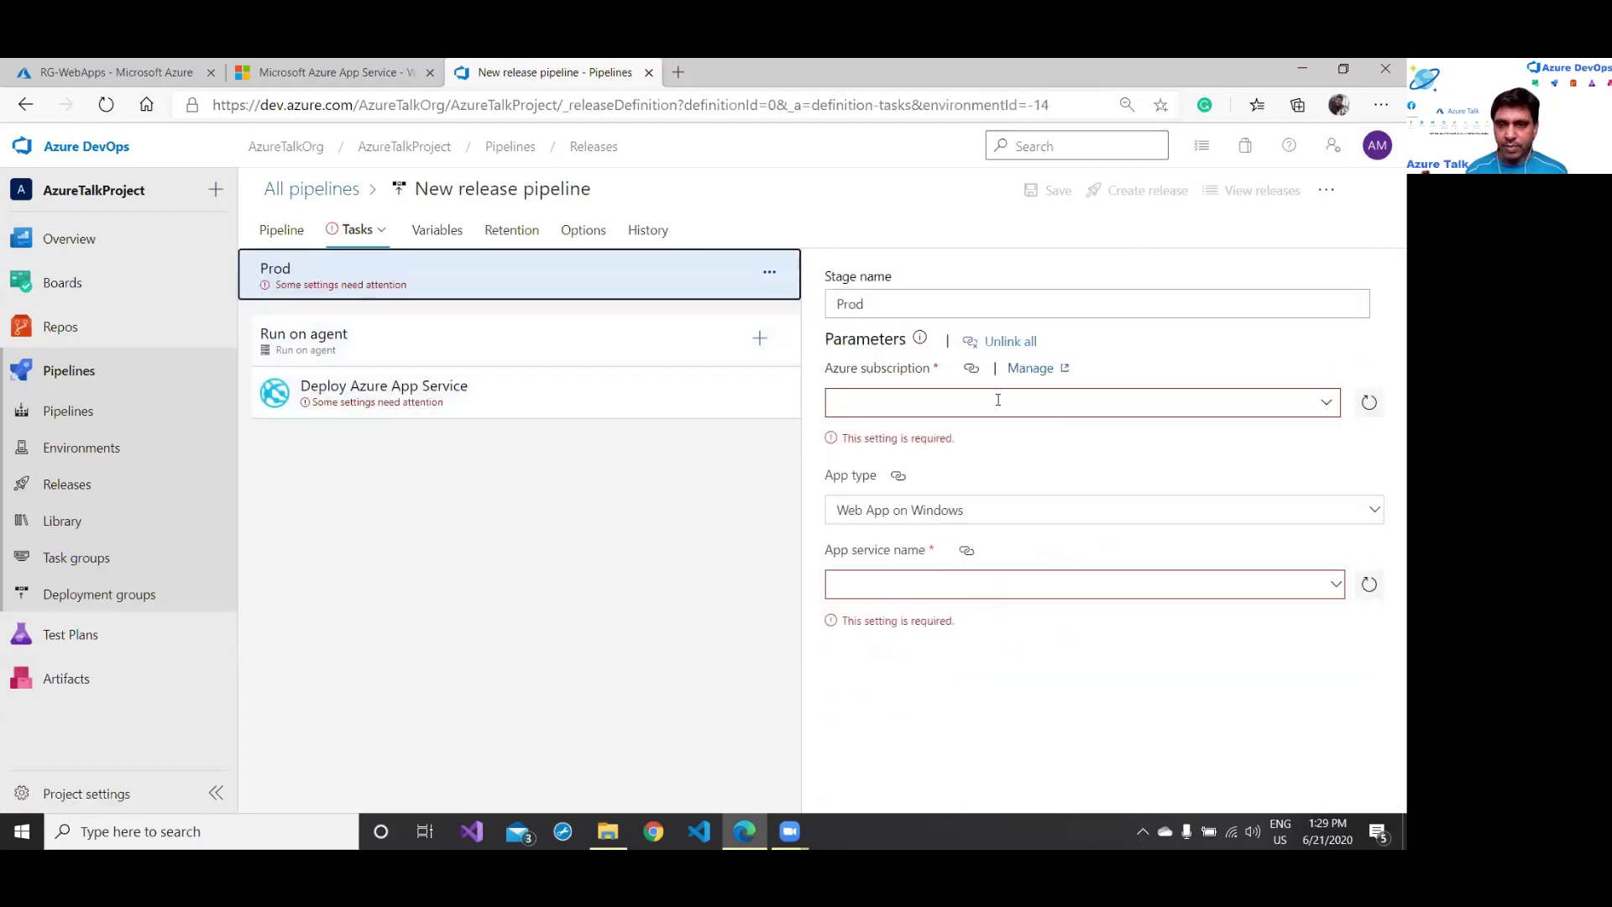
click(1322, 402)
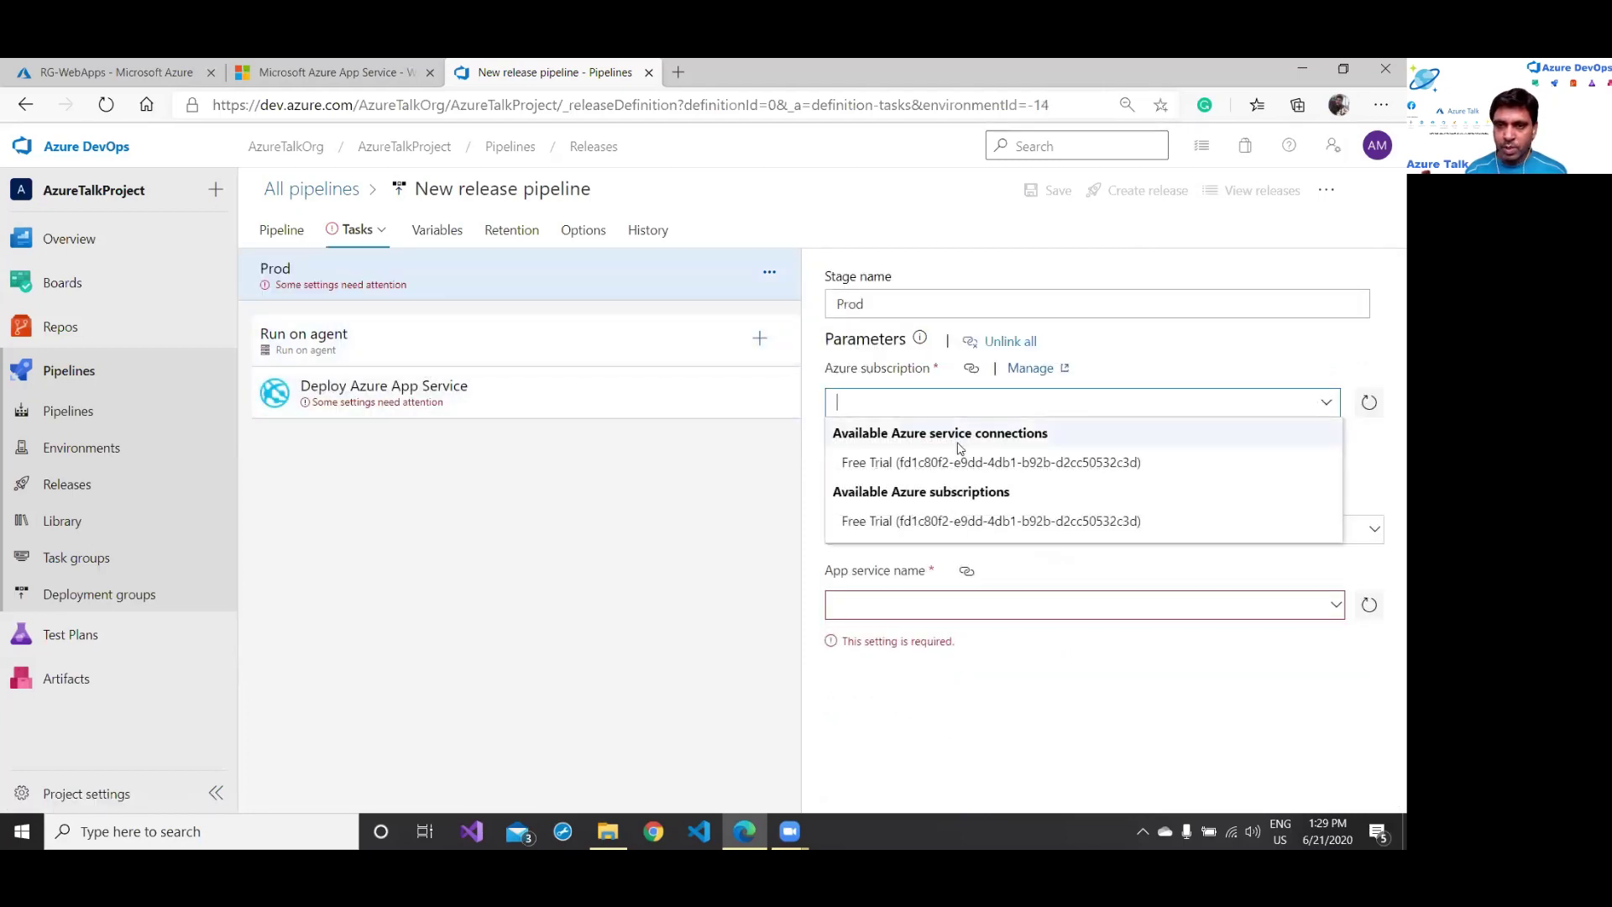
click(957, 462)
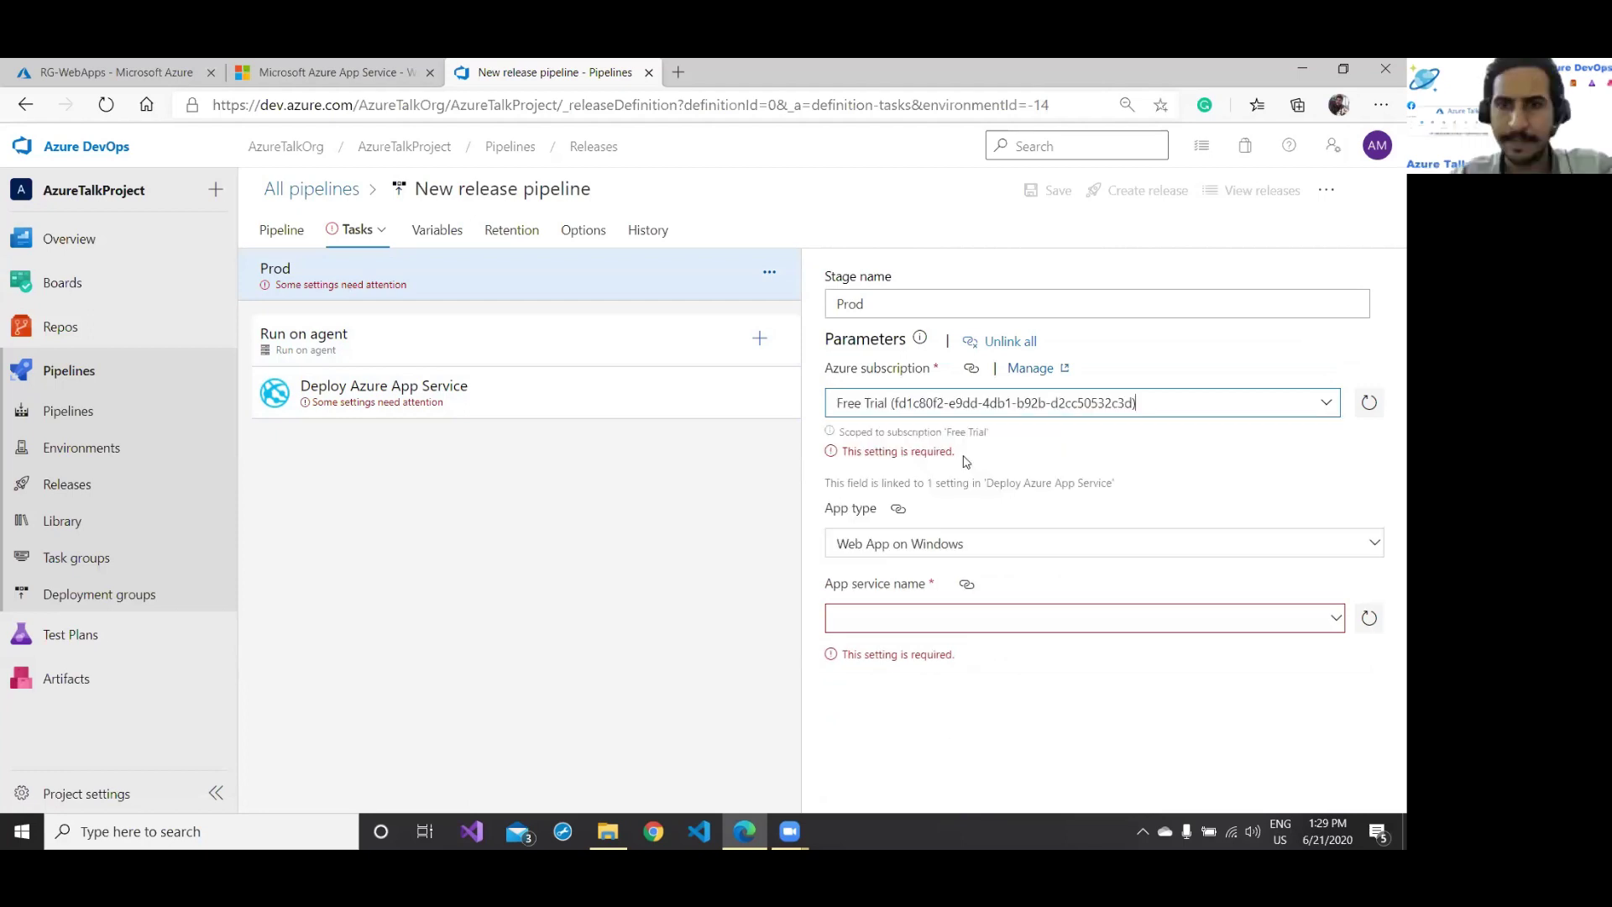
click(938, 587)
click(1331, 566)
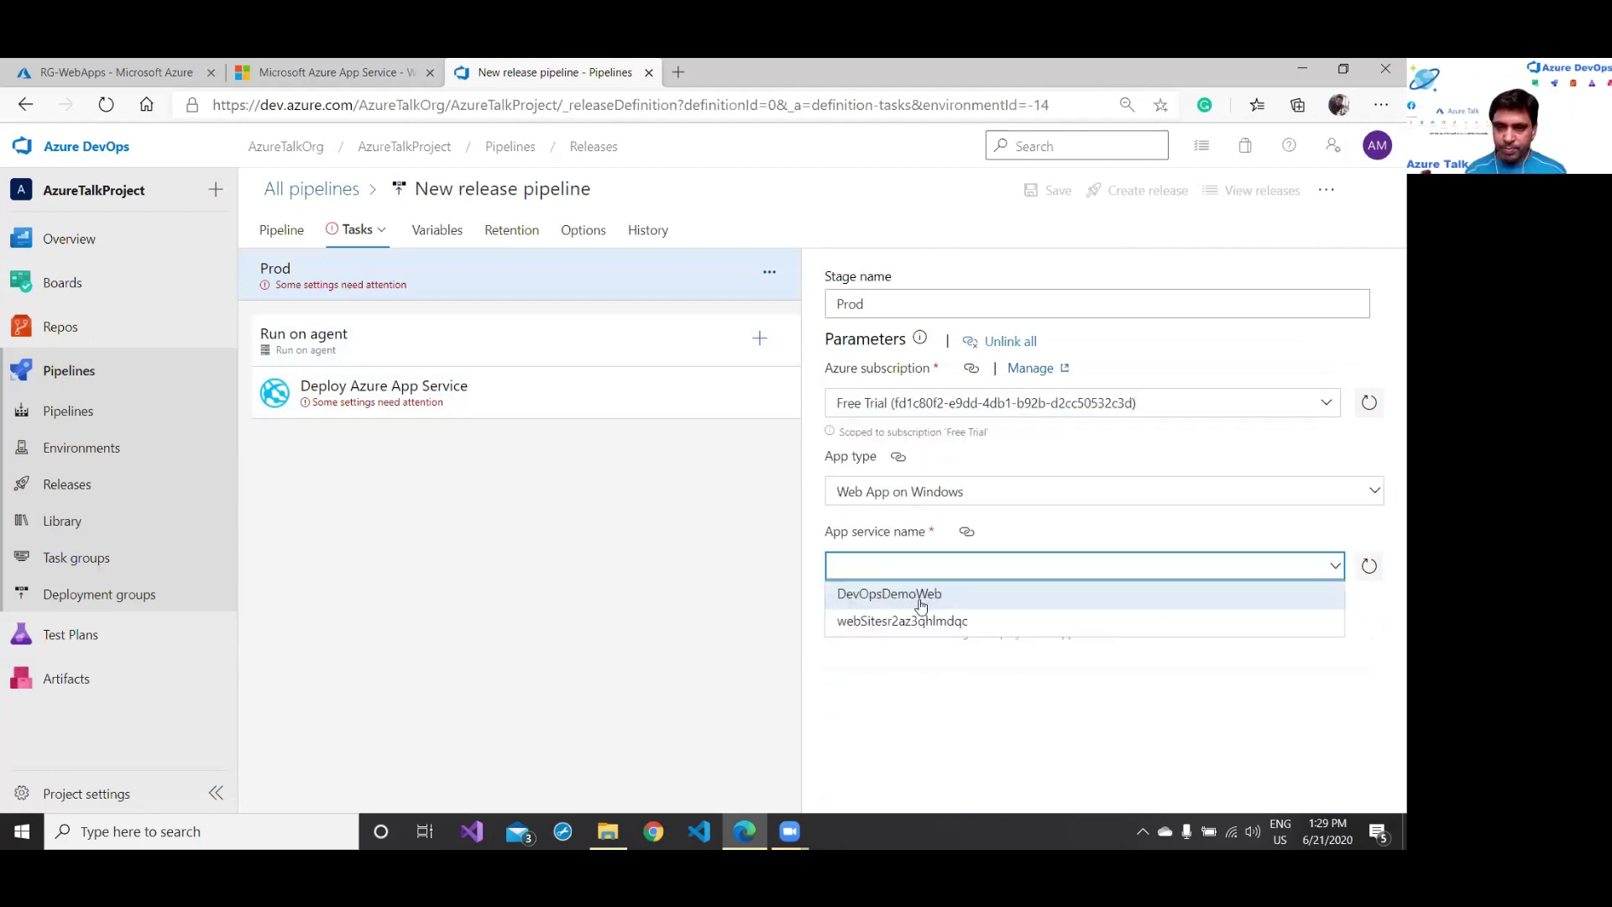
click(932, 595)
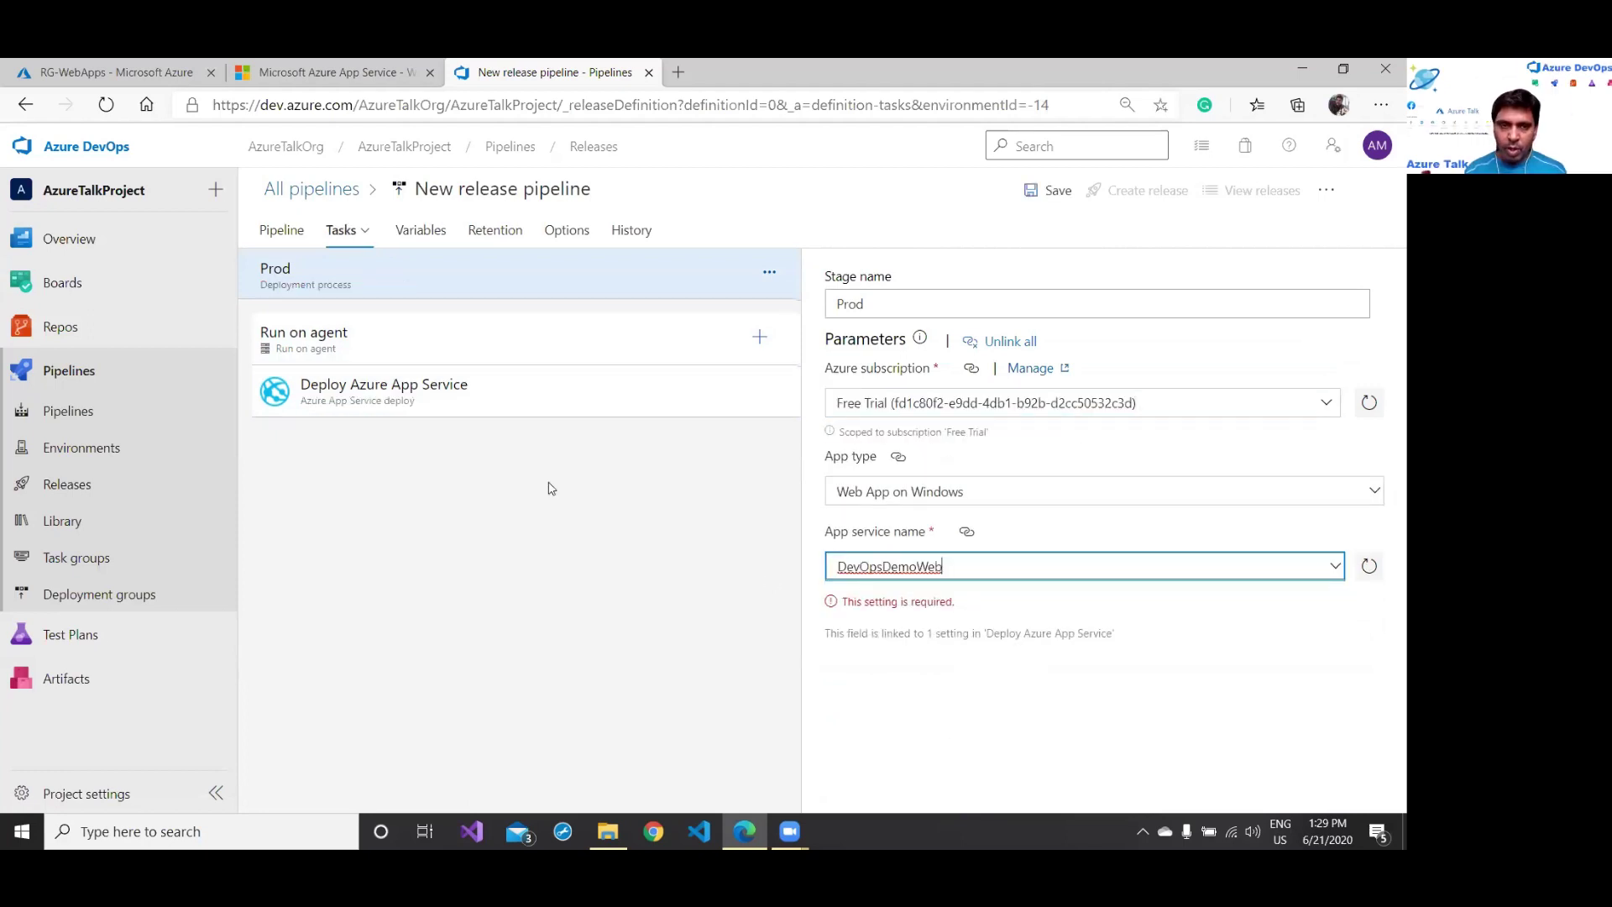
Step: Exclude all _AzureTalkProject-QA and _AzureTalkProject-UAT artifacts from the Prod stage's agent job download
click(388, 353)
scroll(1109, 504, down, 6)
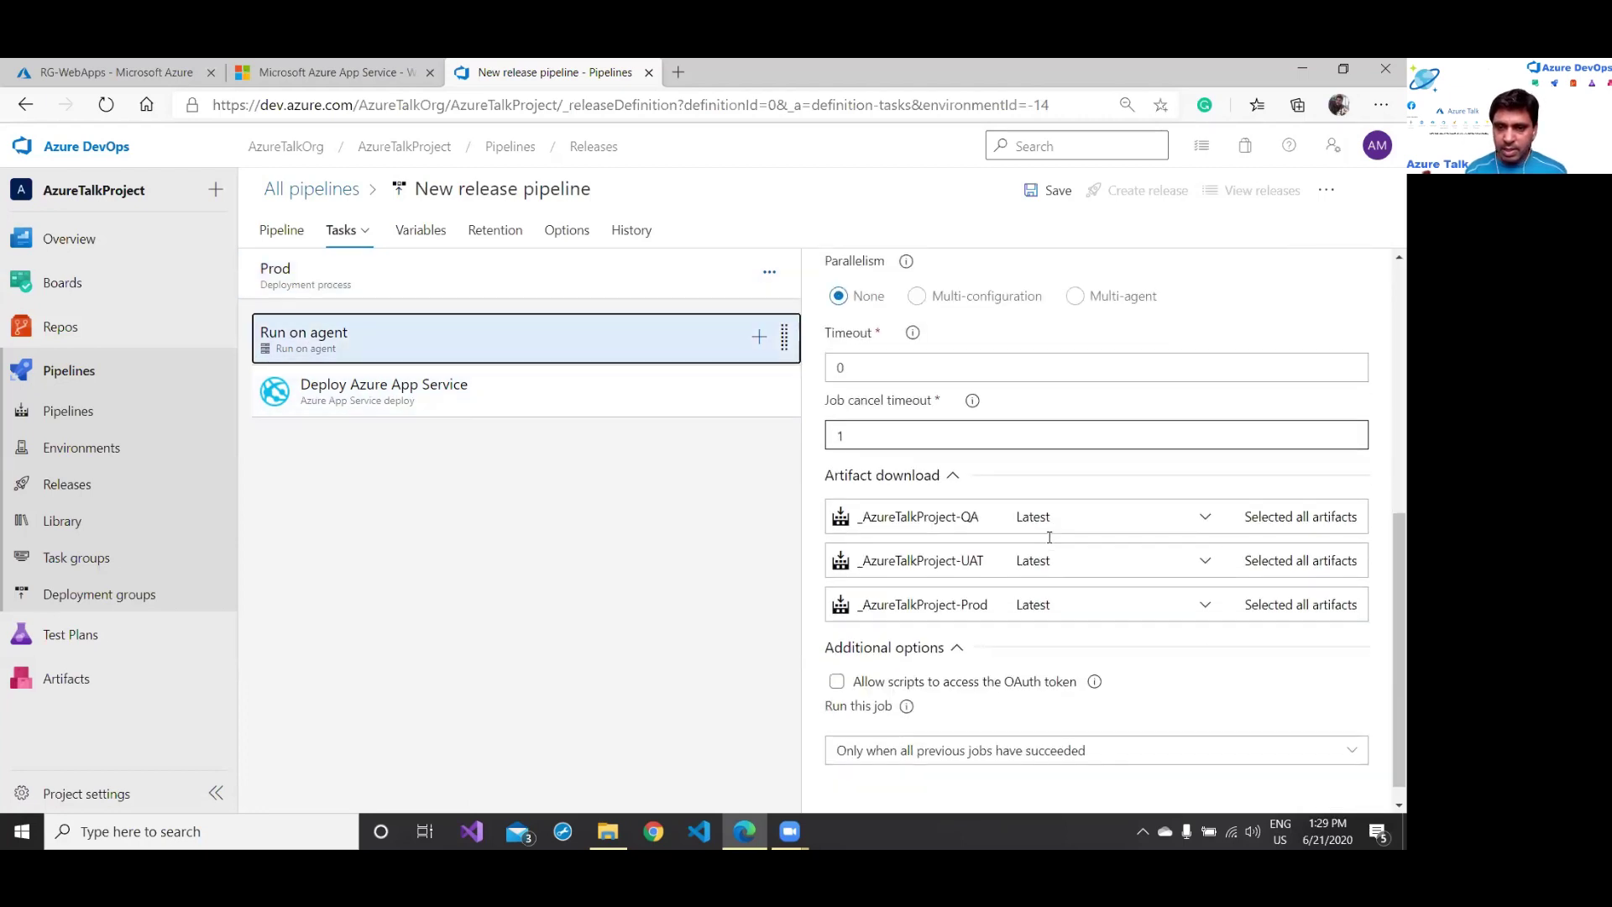
click(953, 503)
click(857, 564)
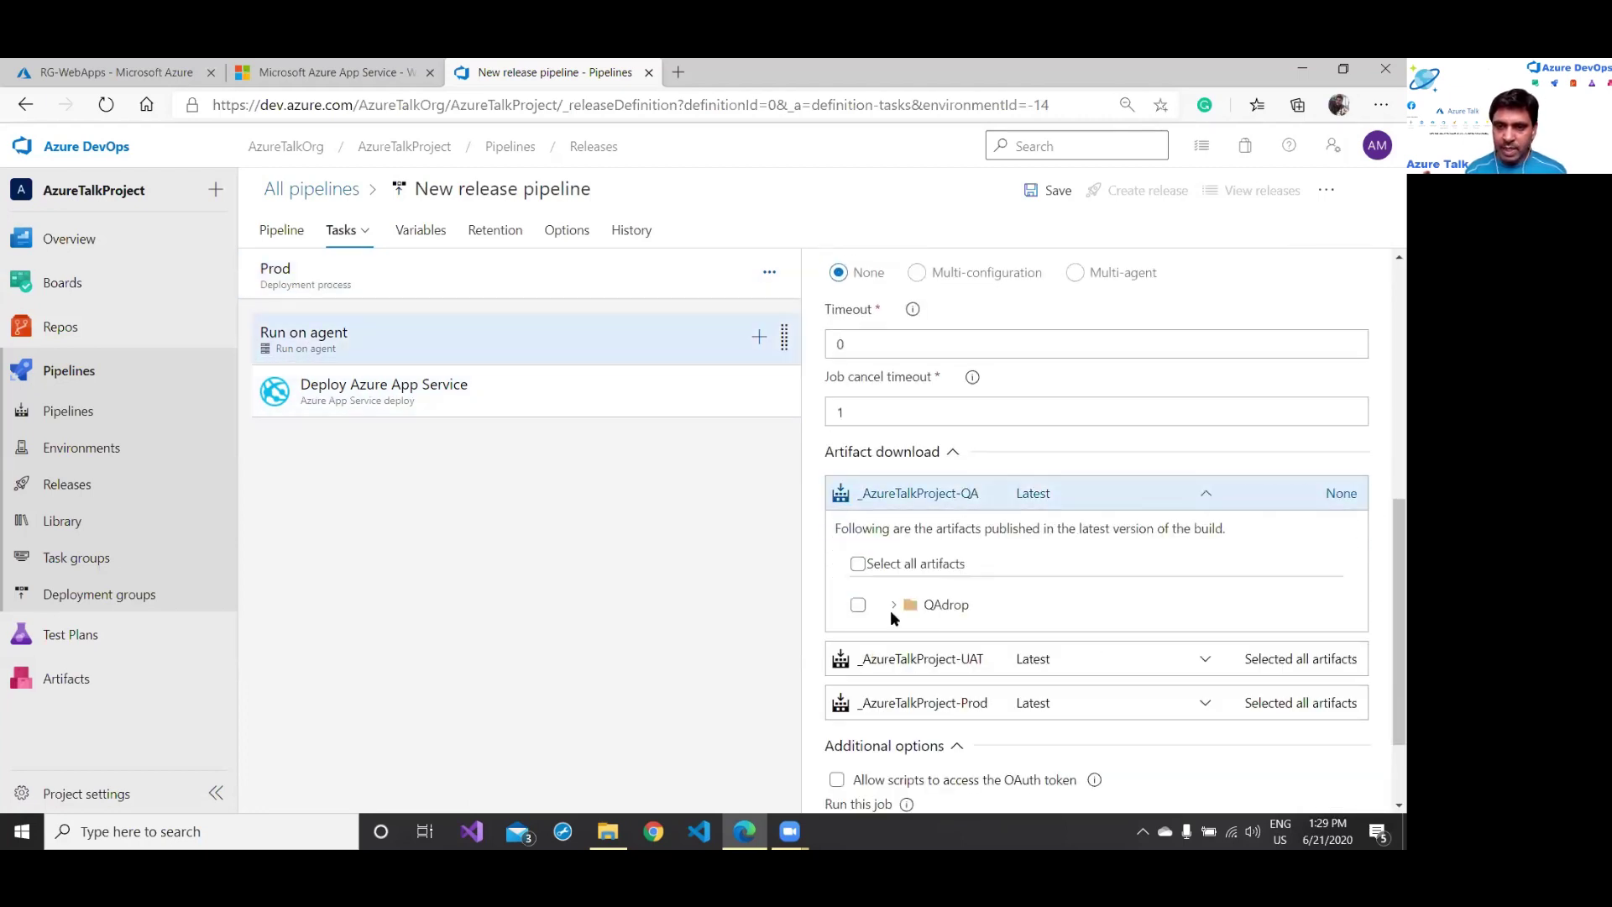
click(867, 659)
click(857, 732)
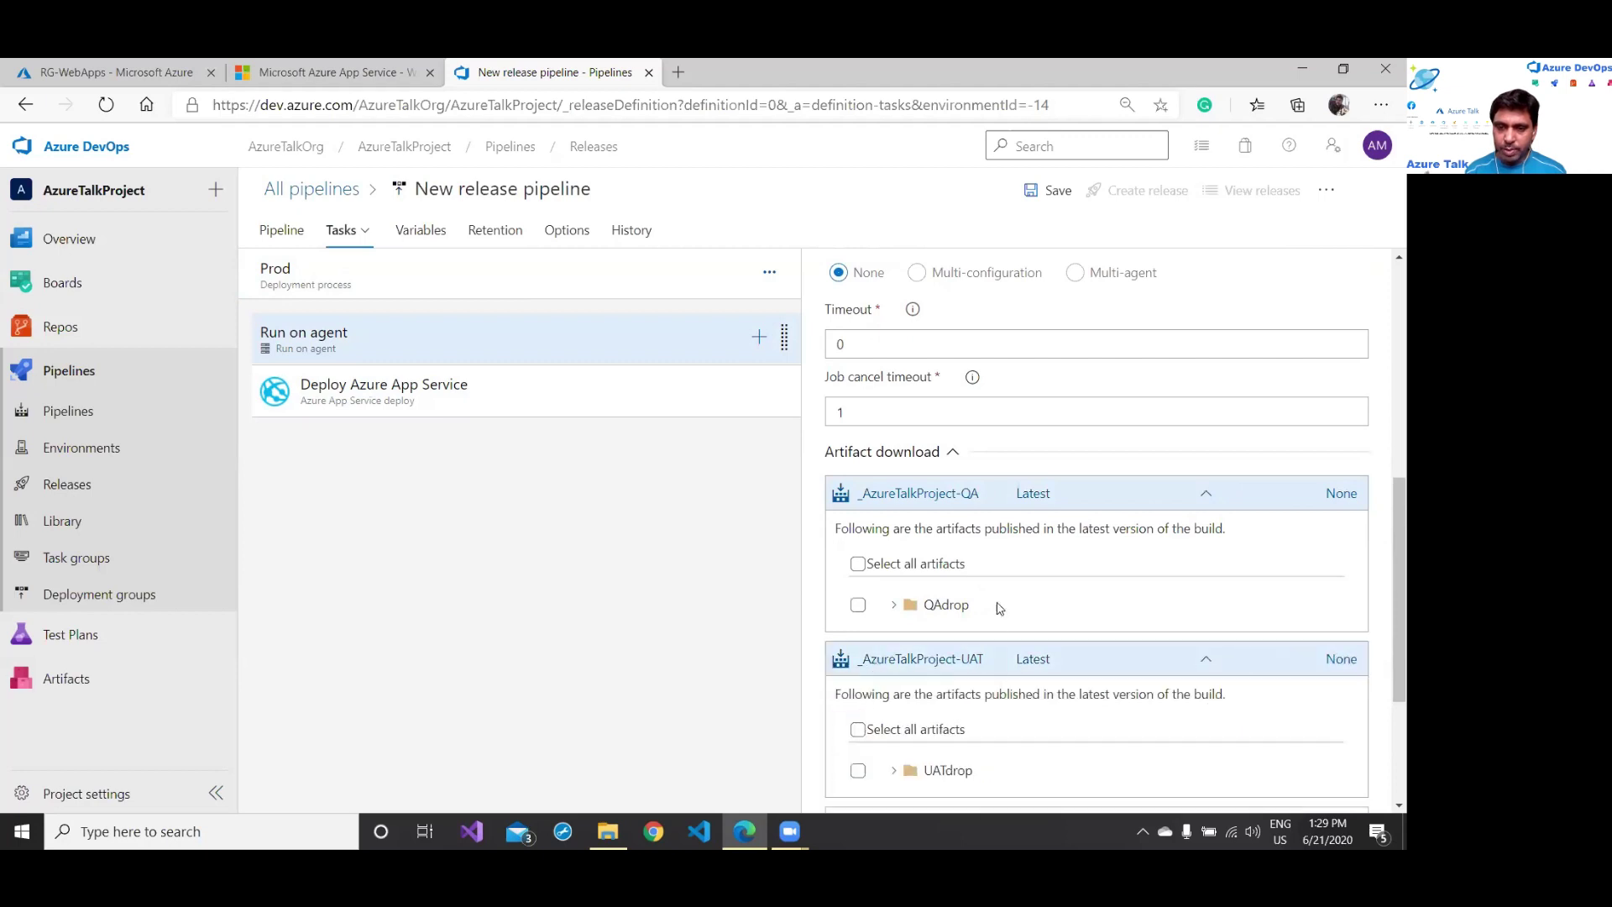
scroll(924, 671, down, 3)
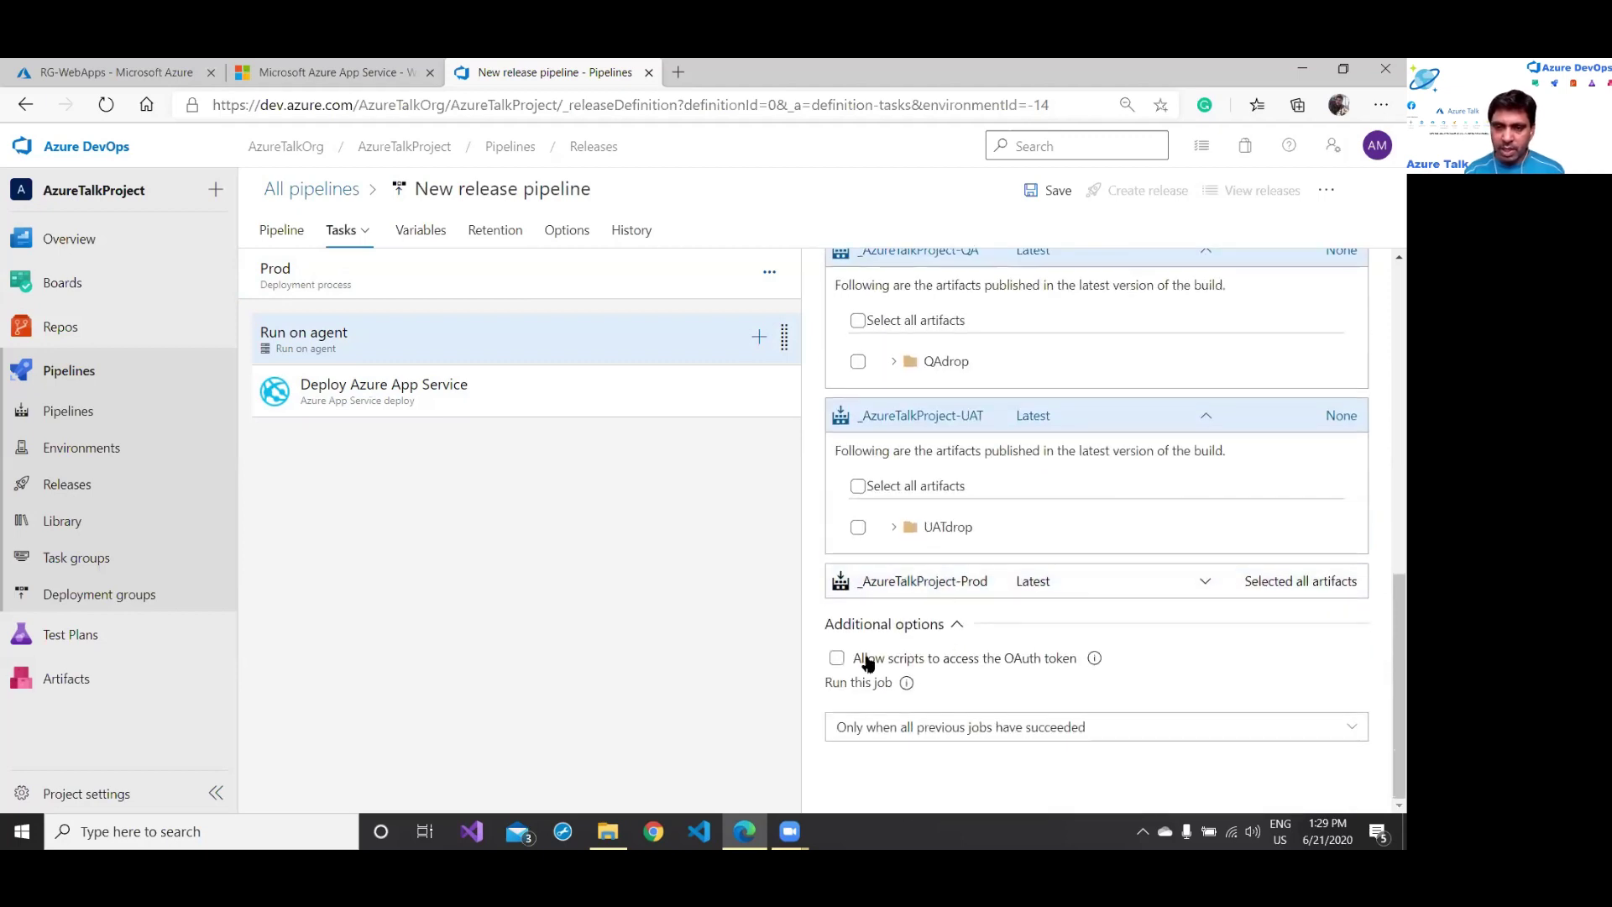
Step: Enable slot deployment in the Prod stage's Deploy Azure App Service task, using resource group RG-WebApps and the production slot
click(515, 405)
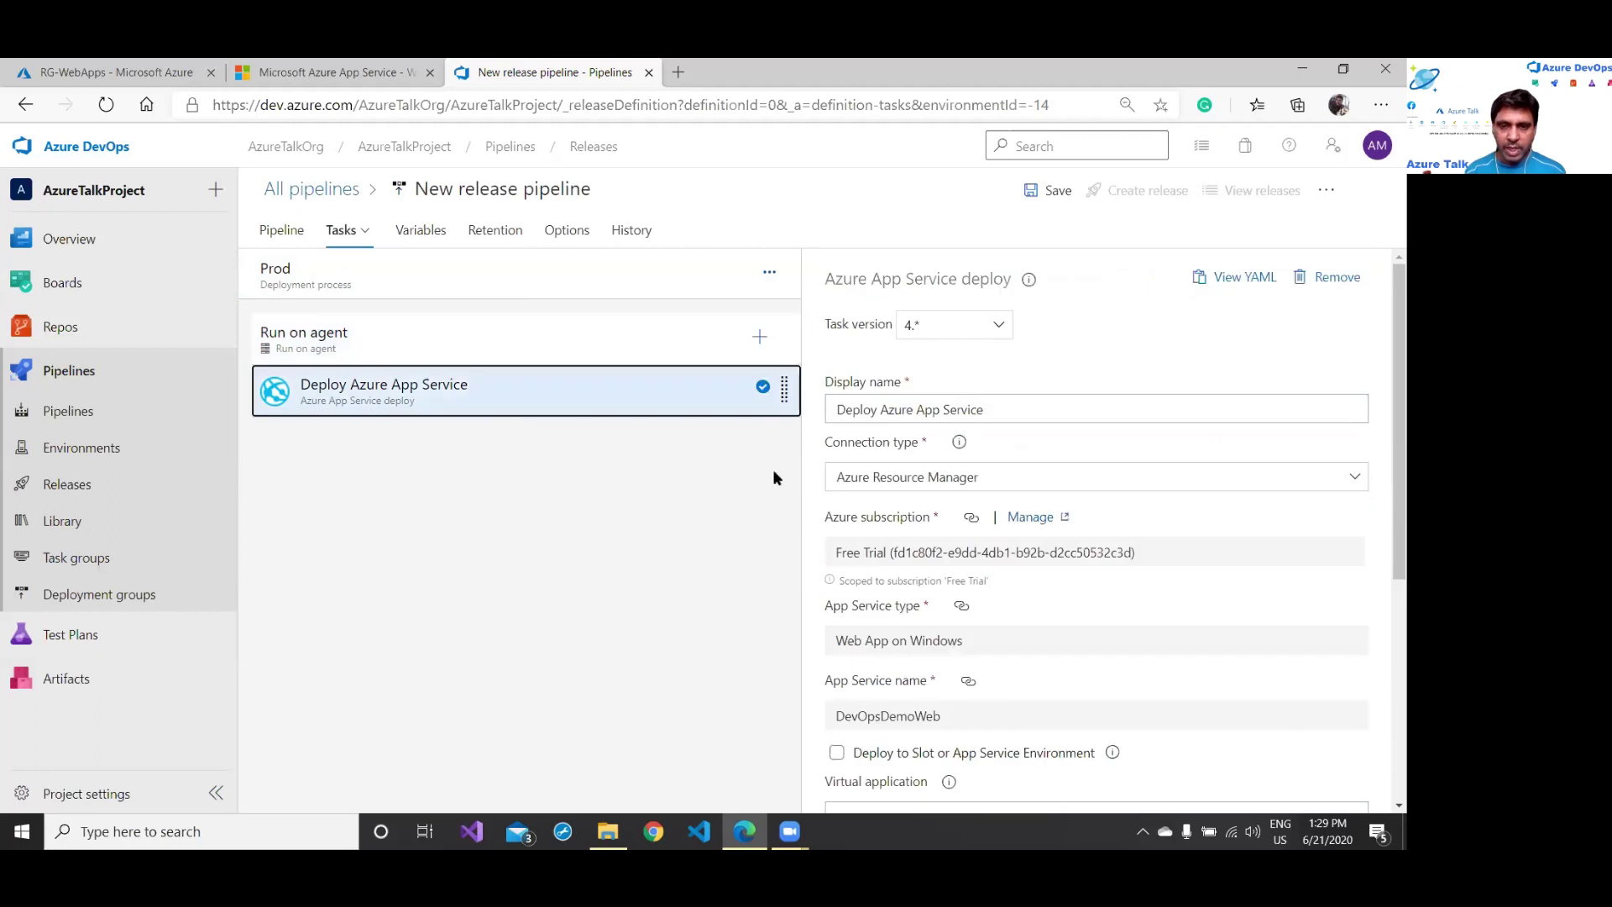
scroll(1055, 591, down, 1)
scroll(1056, 591, down, 2)
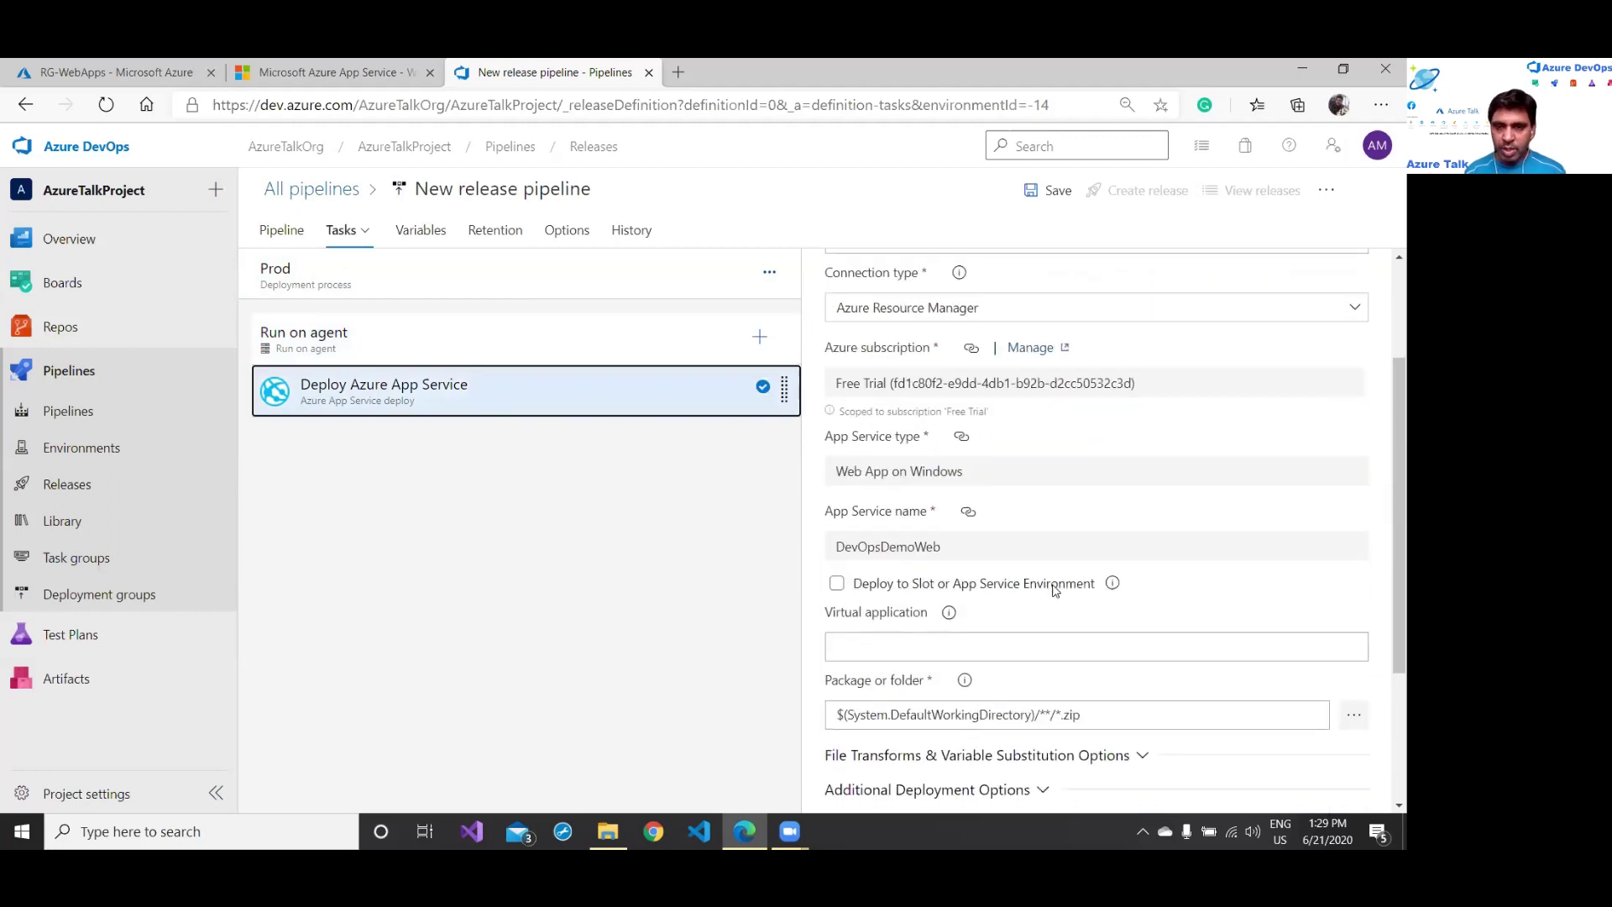
click(837, 502)
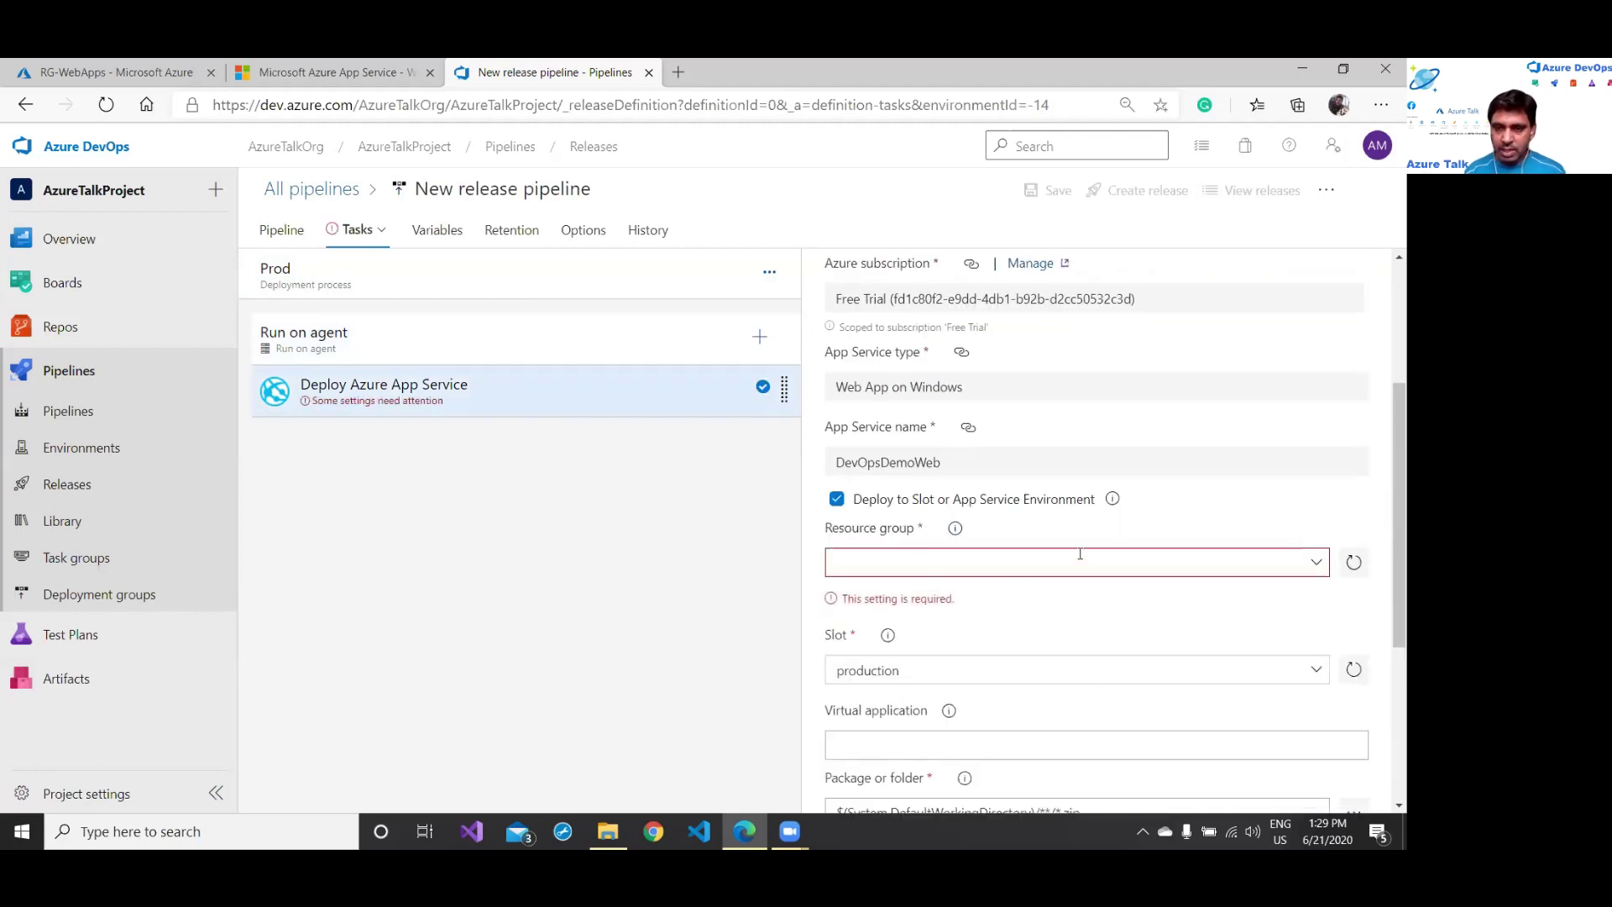
click(1243, 573)
click(944, 592)
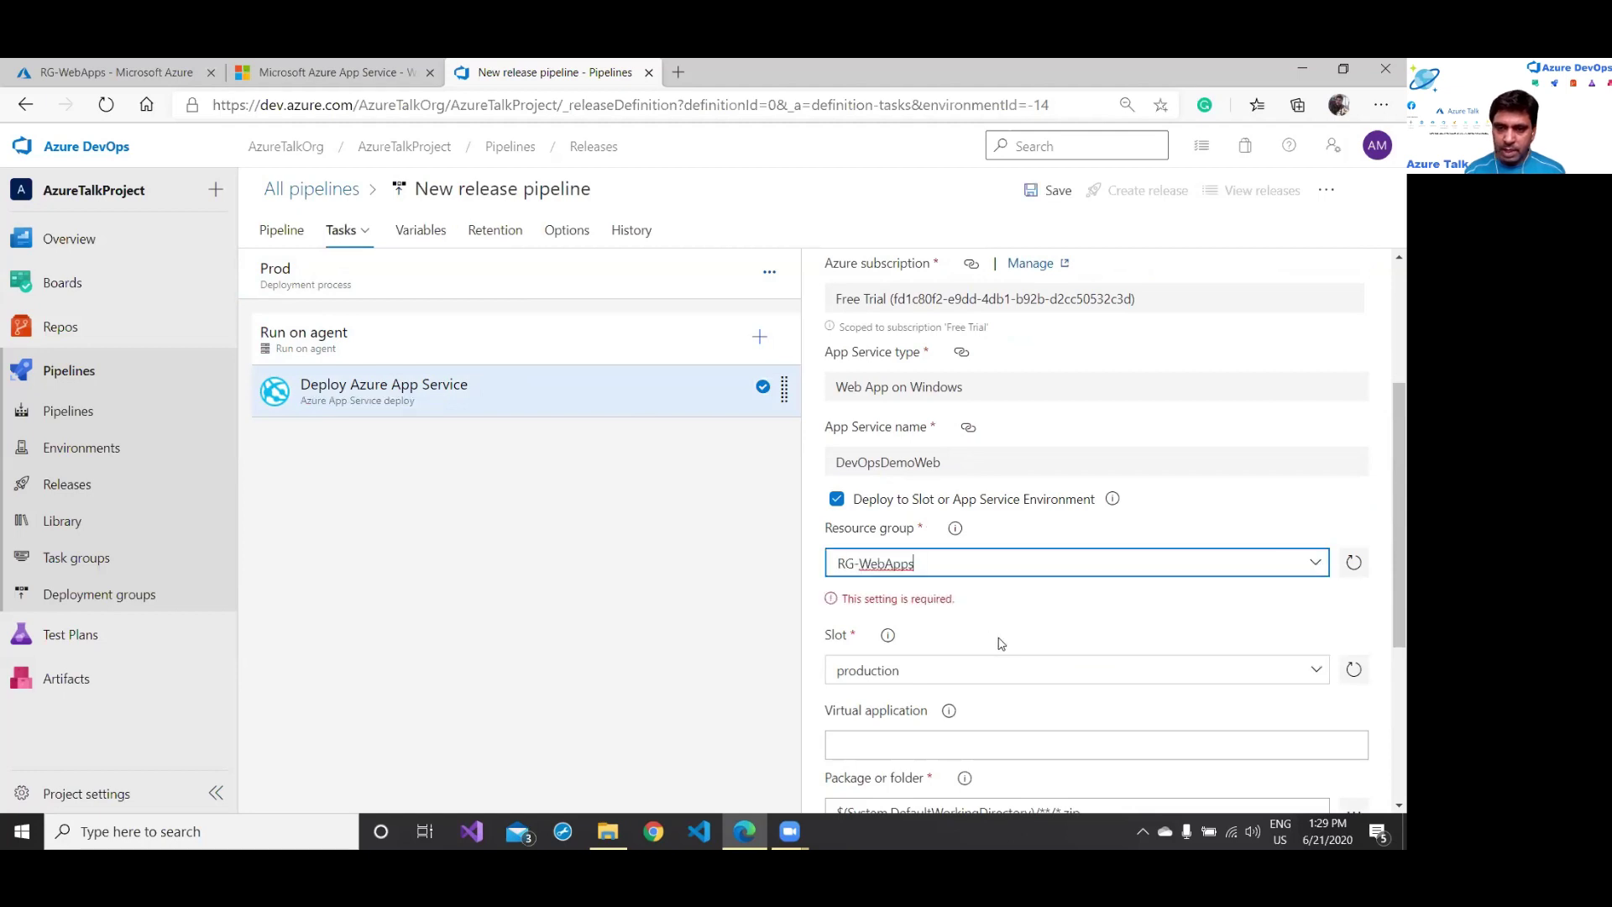
click(1313, 642)
click(1319, 641)
click(1316, 593)
scroll(1068, 611, down, 4)
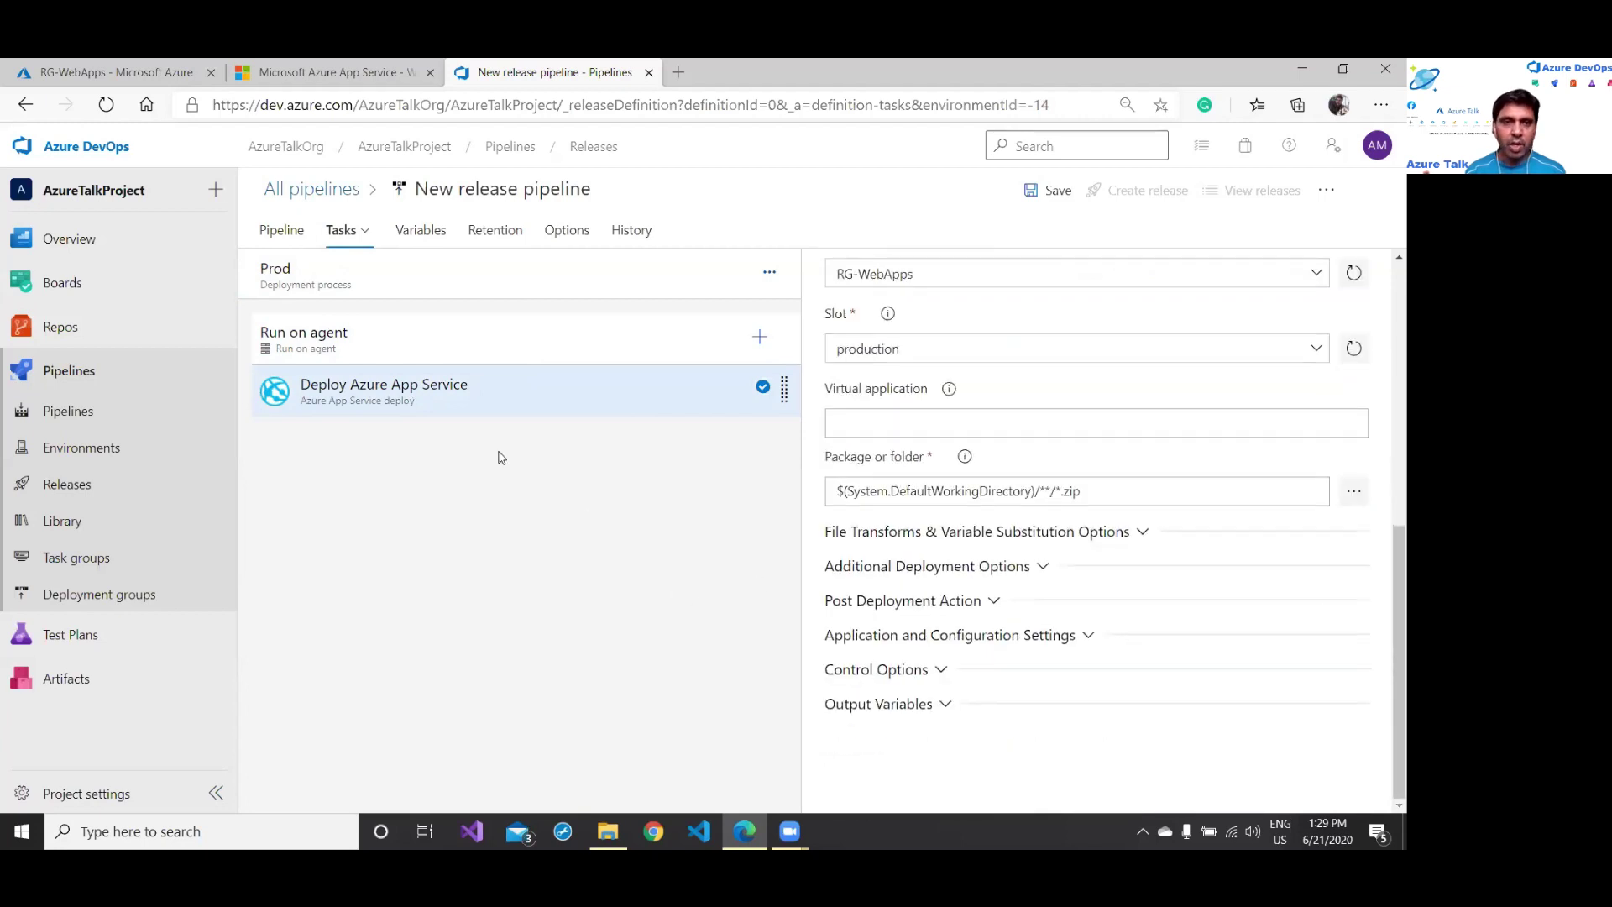
Step: Save the release pipeline in the root folder with the comment "Release"
click(1059, 191)
click(587, 519)
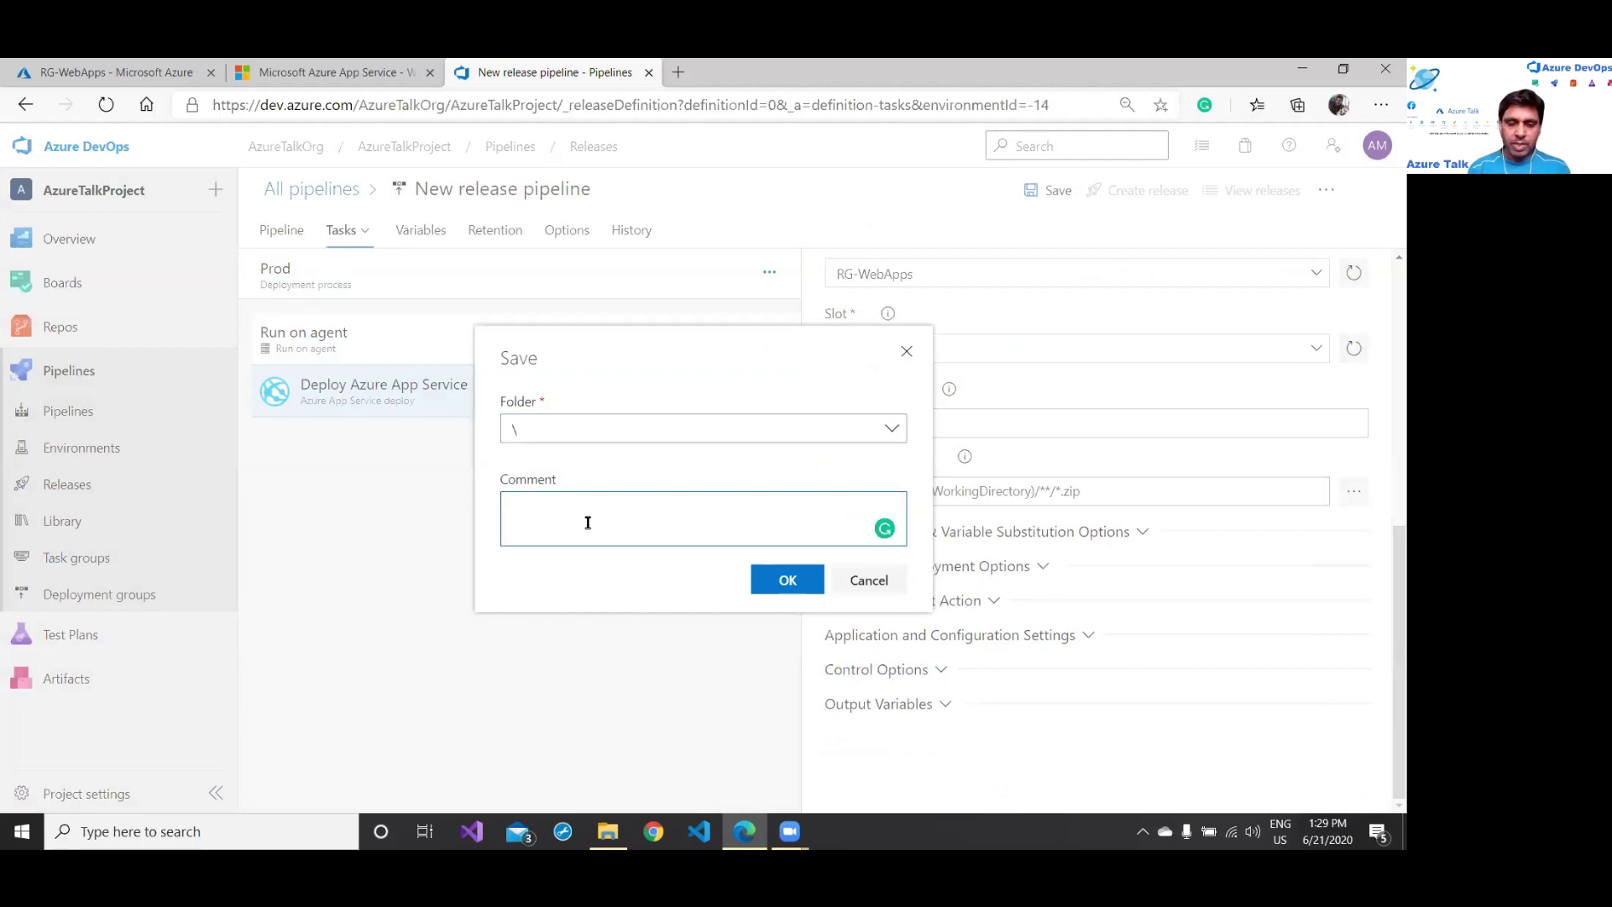
text(Release)
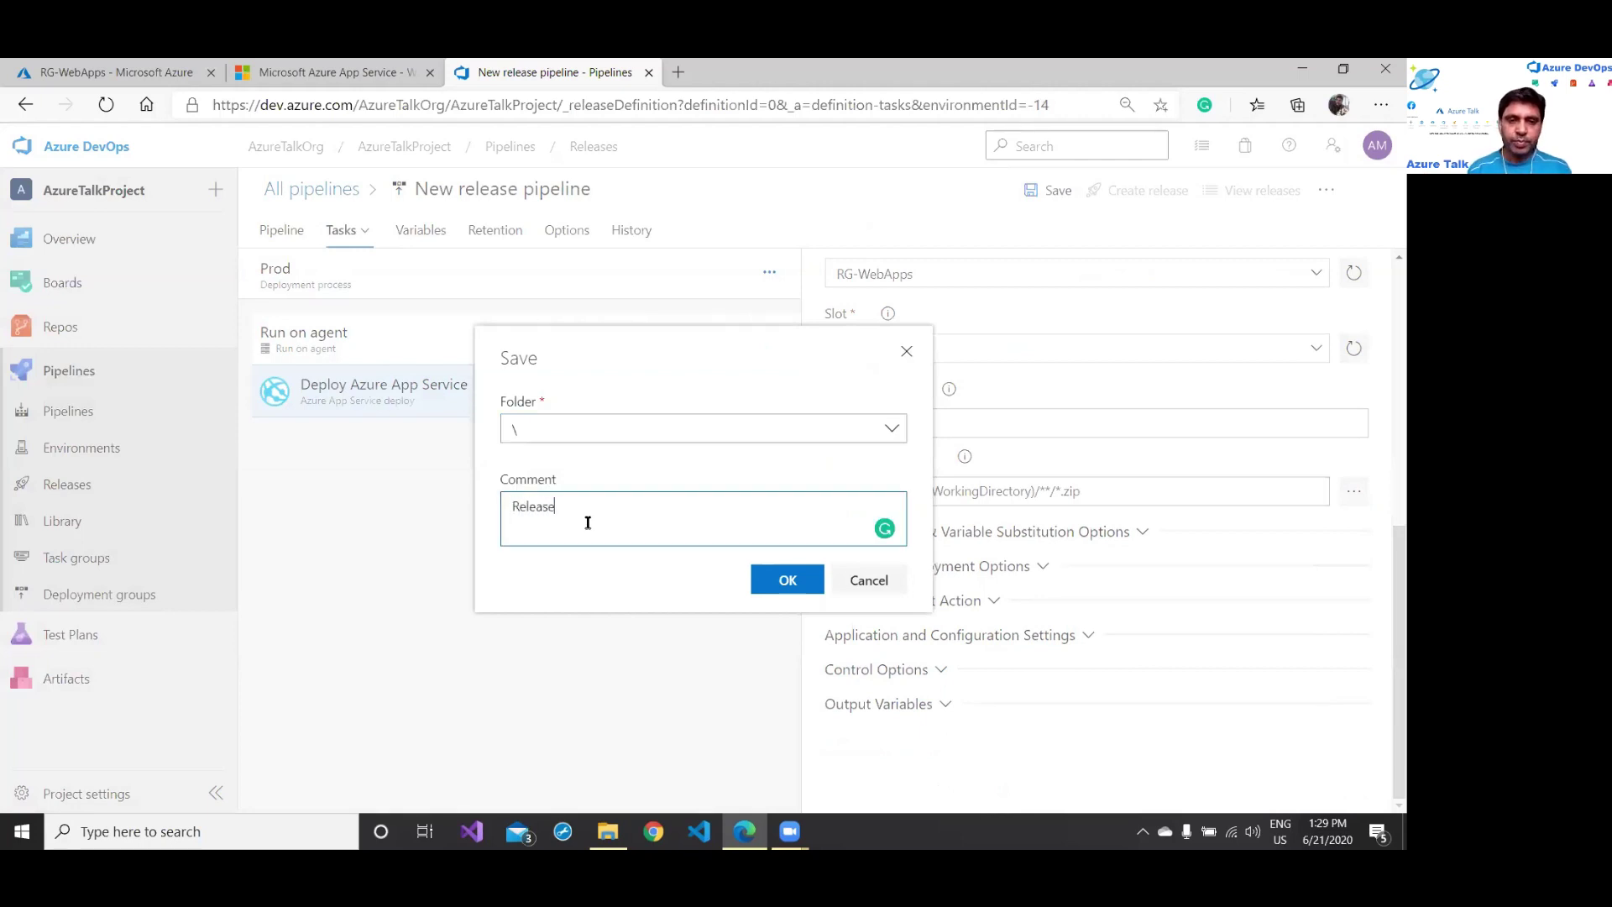
click(783, 581)
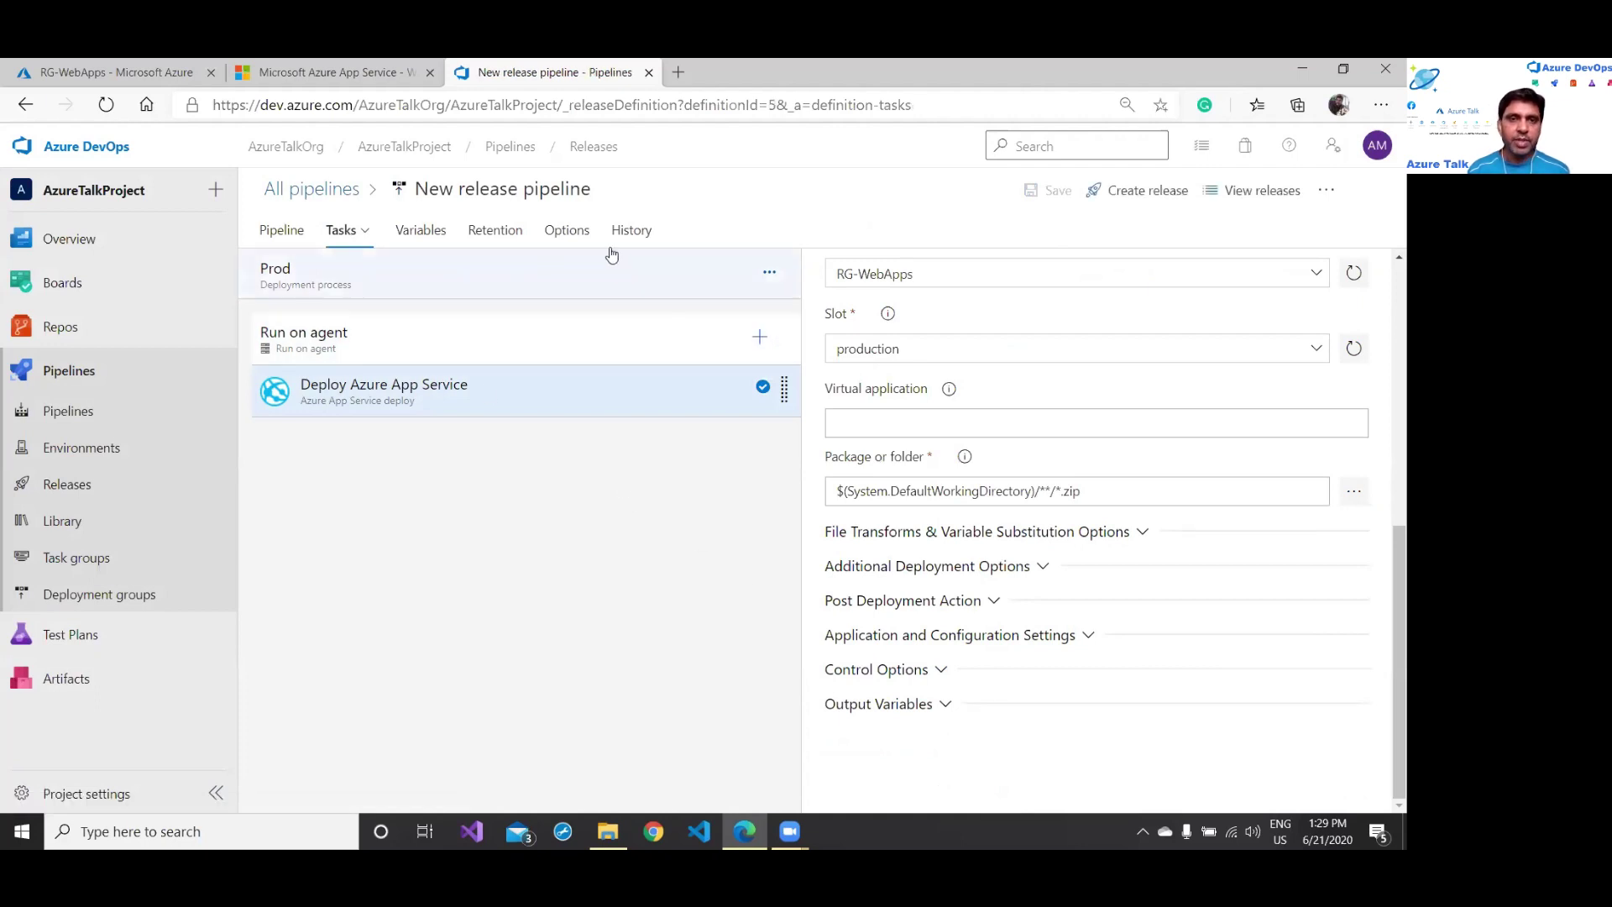
Step: Return to the list of all release pipelines and open New release pipeline for editing
click(310, 189)
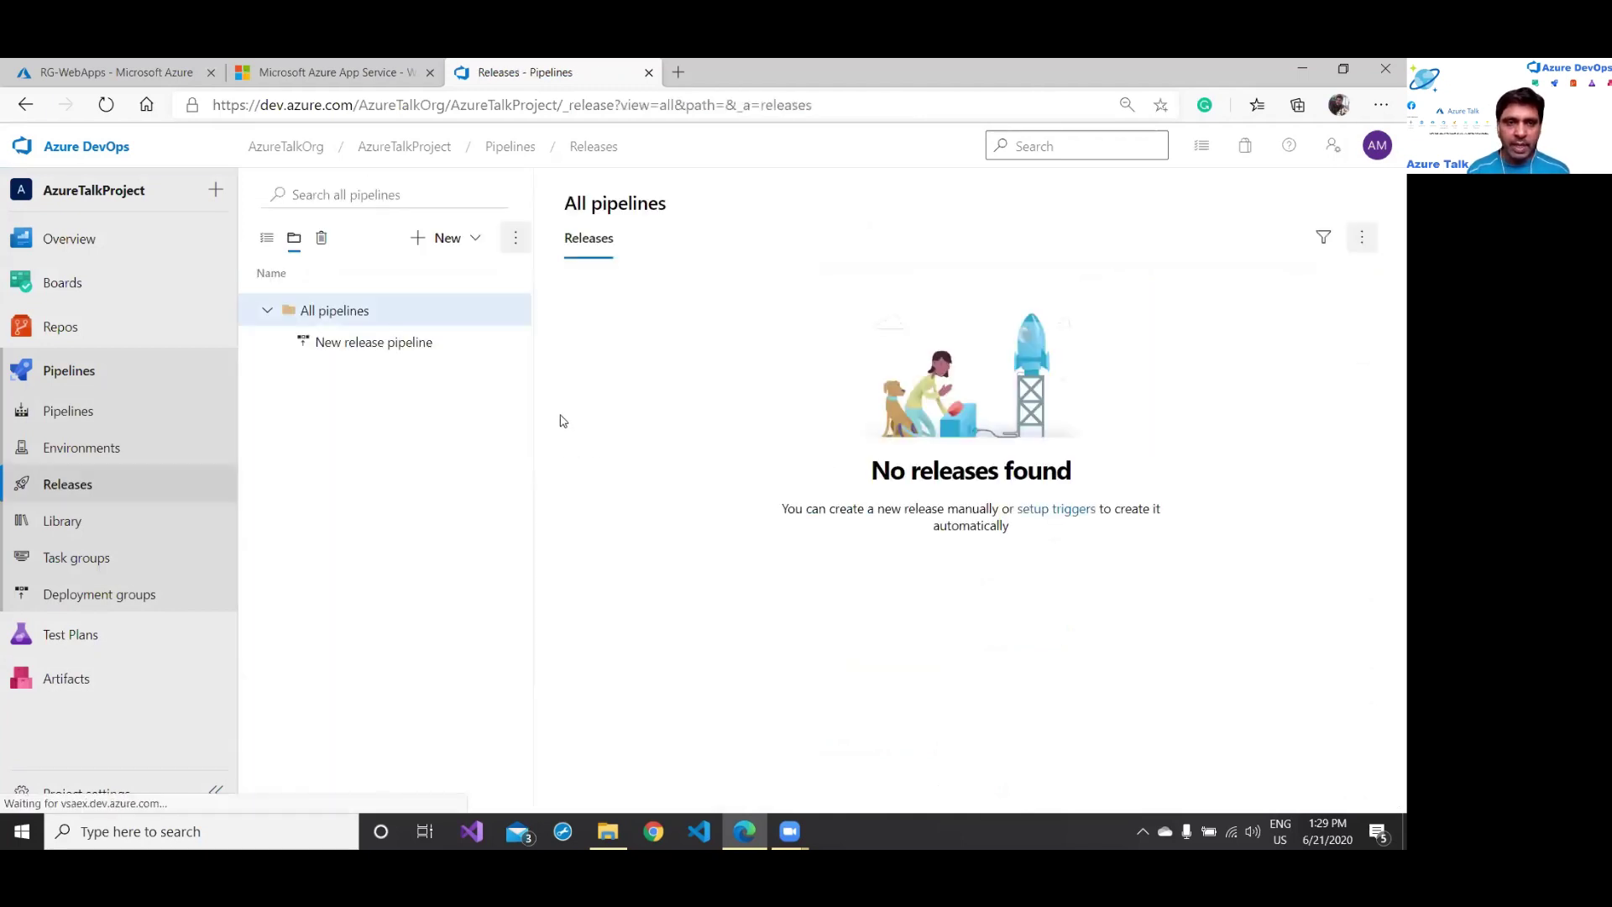
click(389, 343)
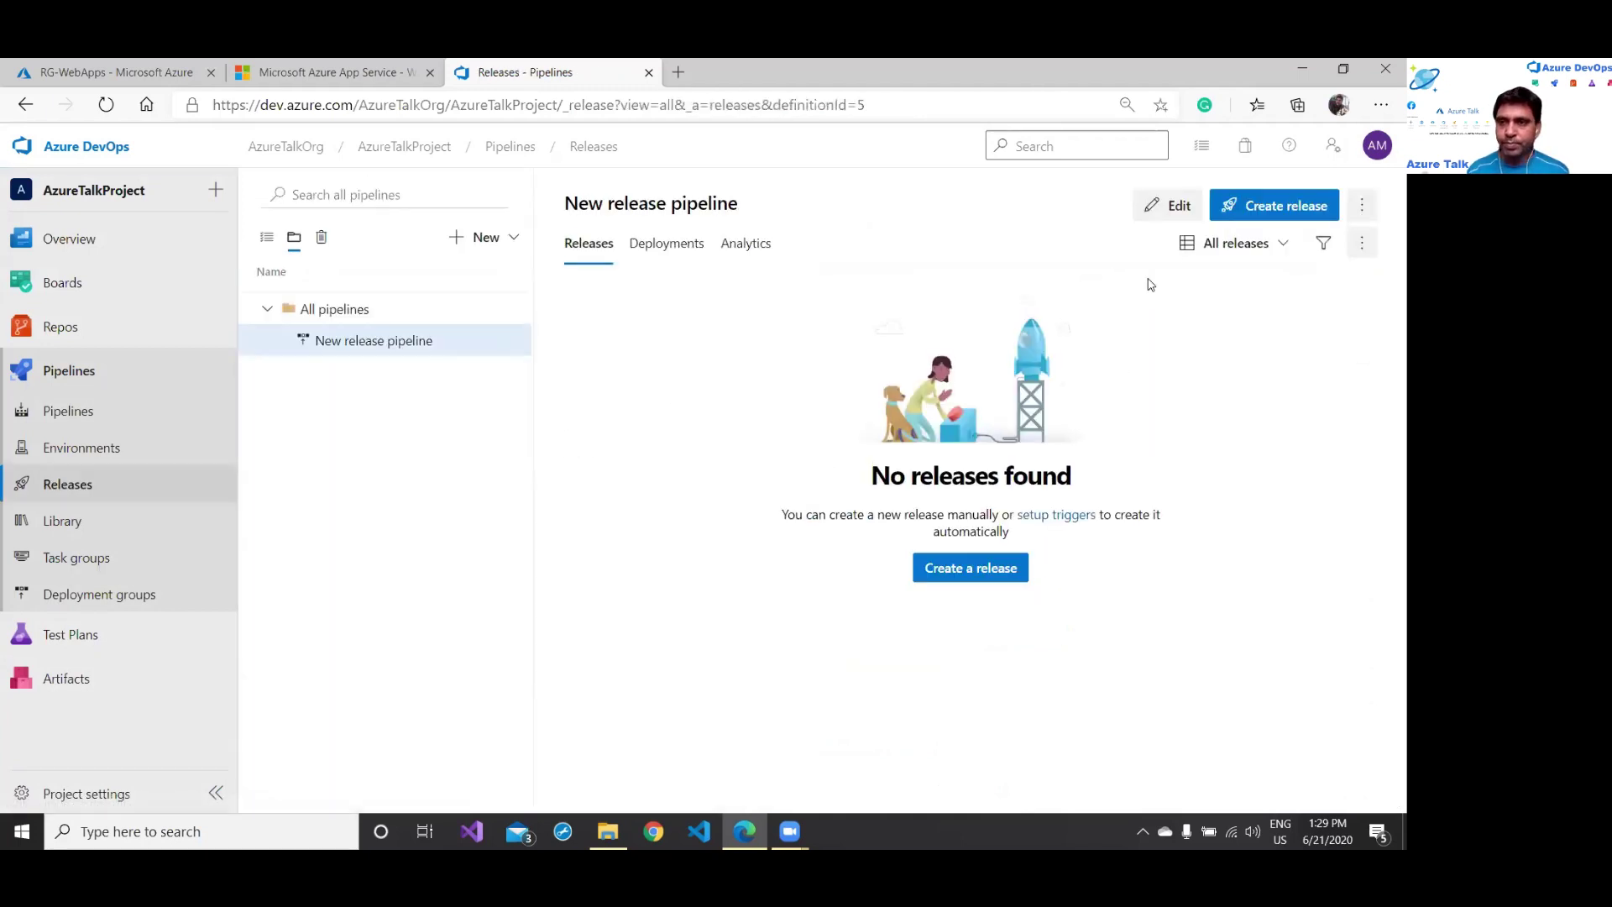
click(1169, 206)
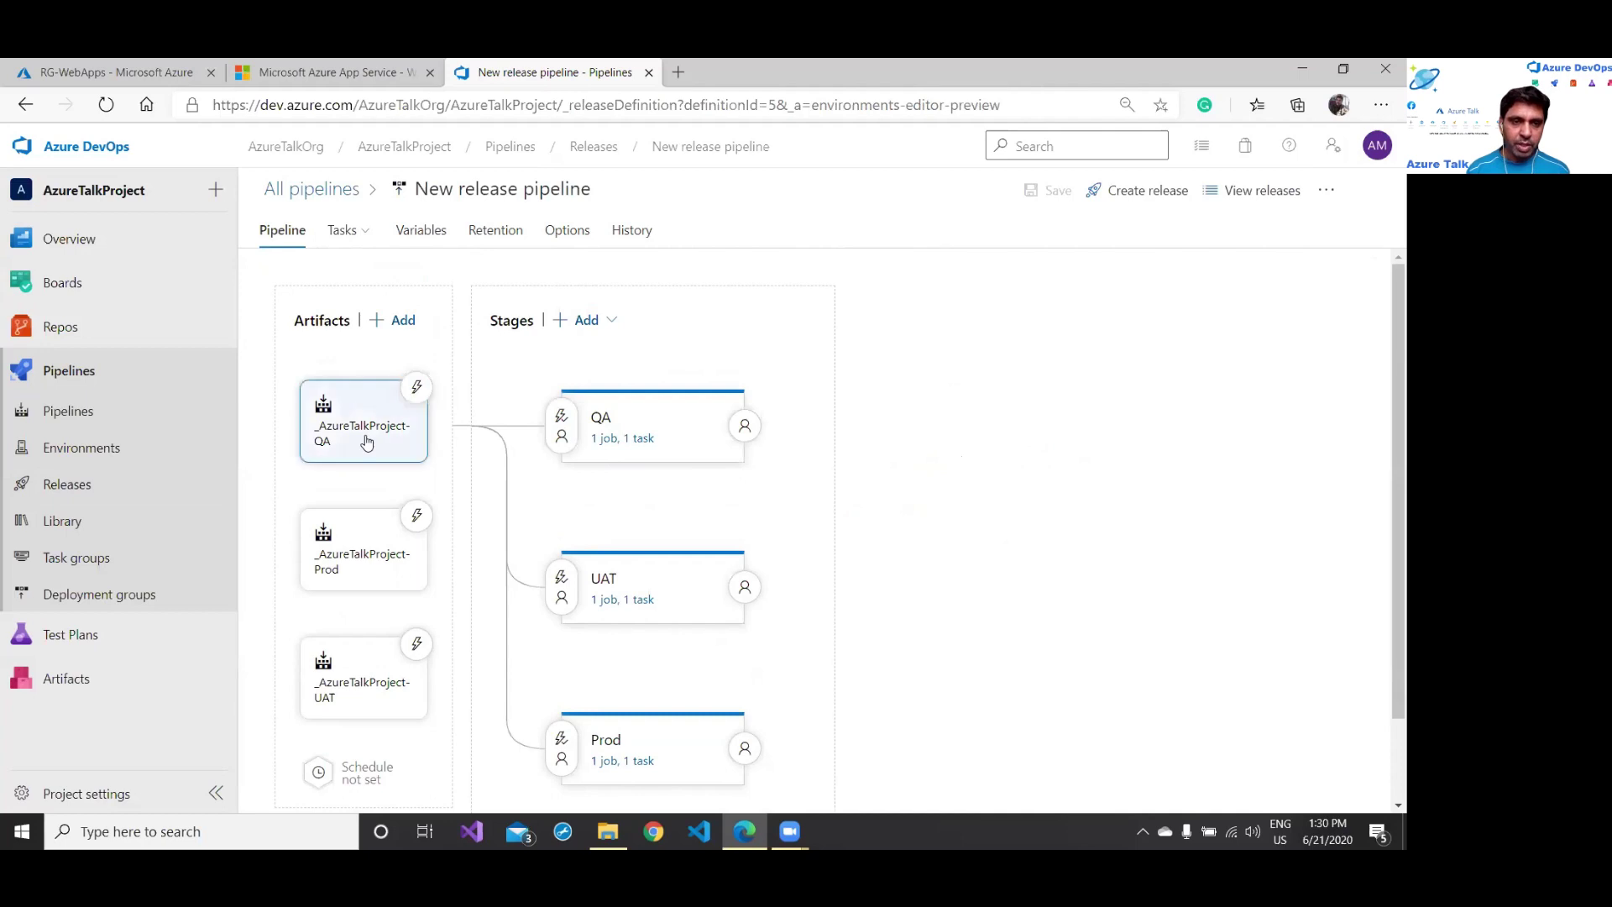
Step: Enable the continuous deployment trigger on the _AzureTalkProject-QA and _AzureTalkProject-Prod artifacts
click(417, 387)
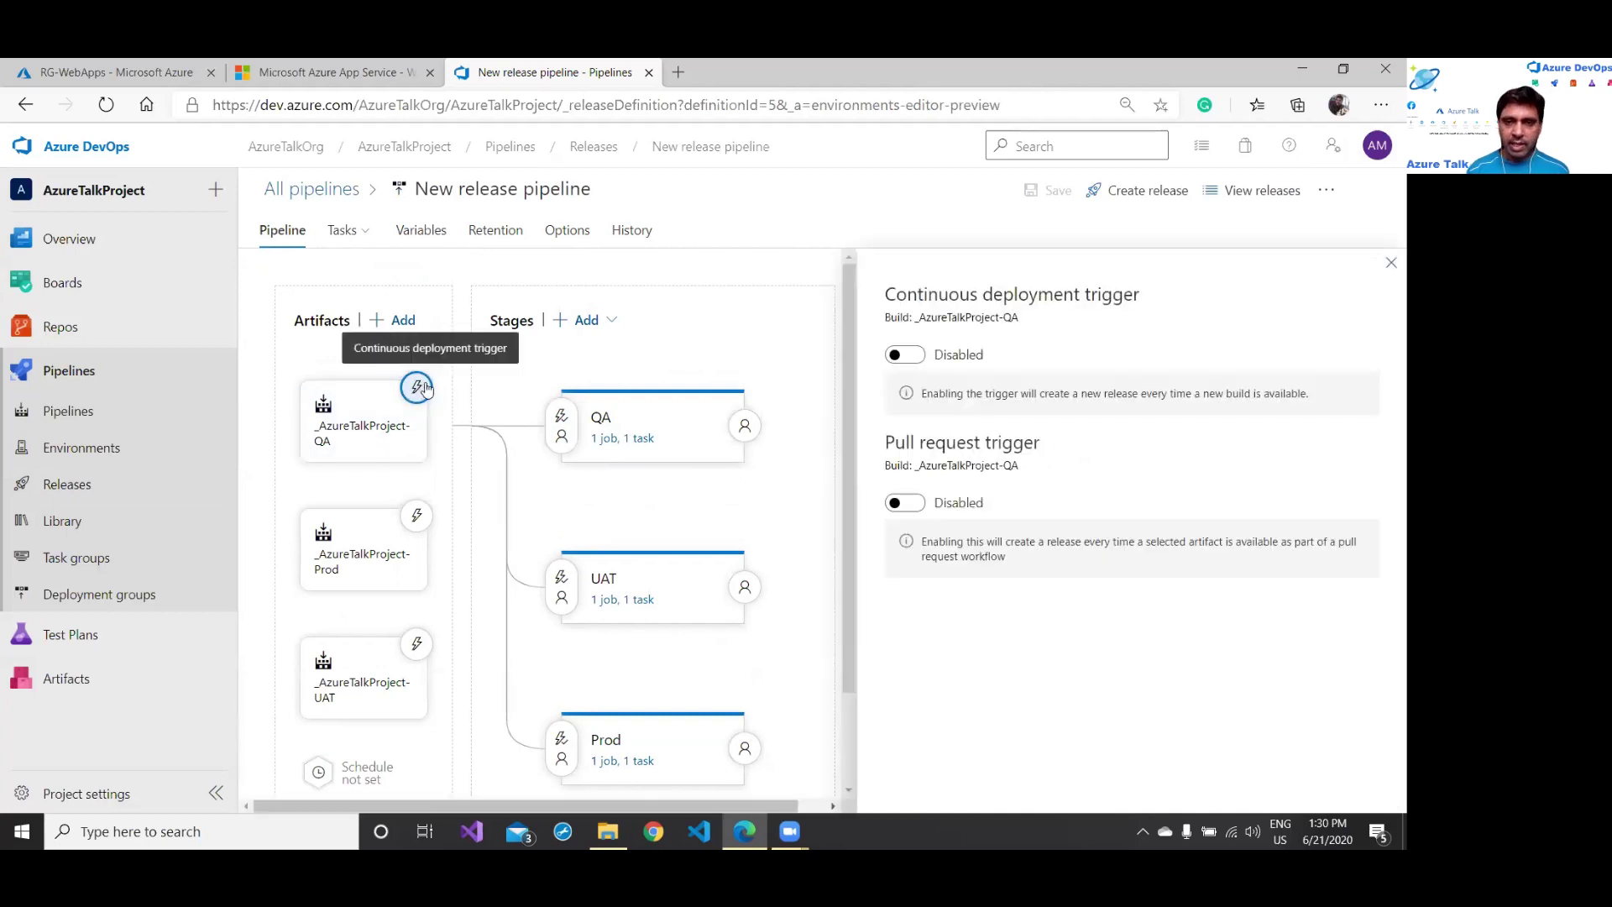
click(919, 357)
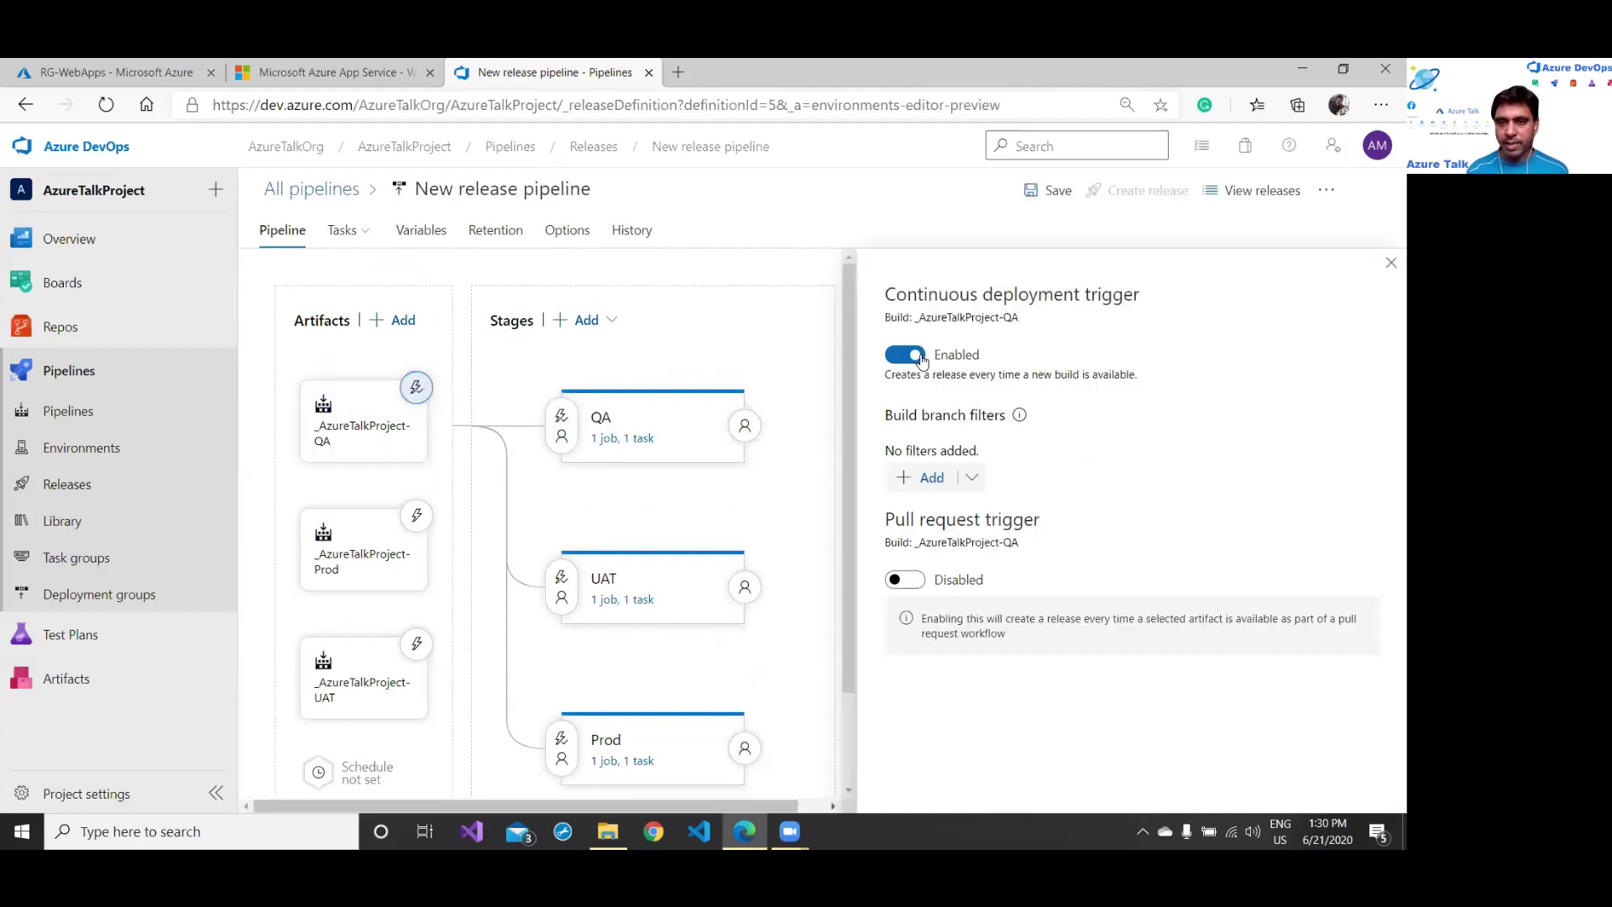
click(416, 516)
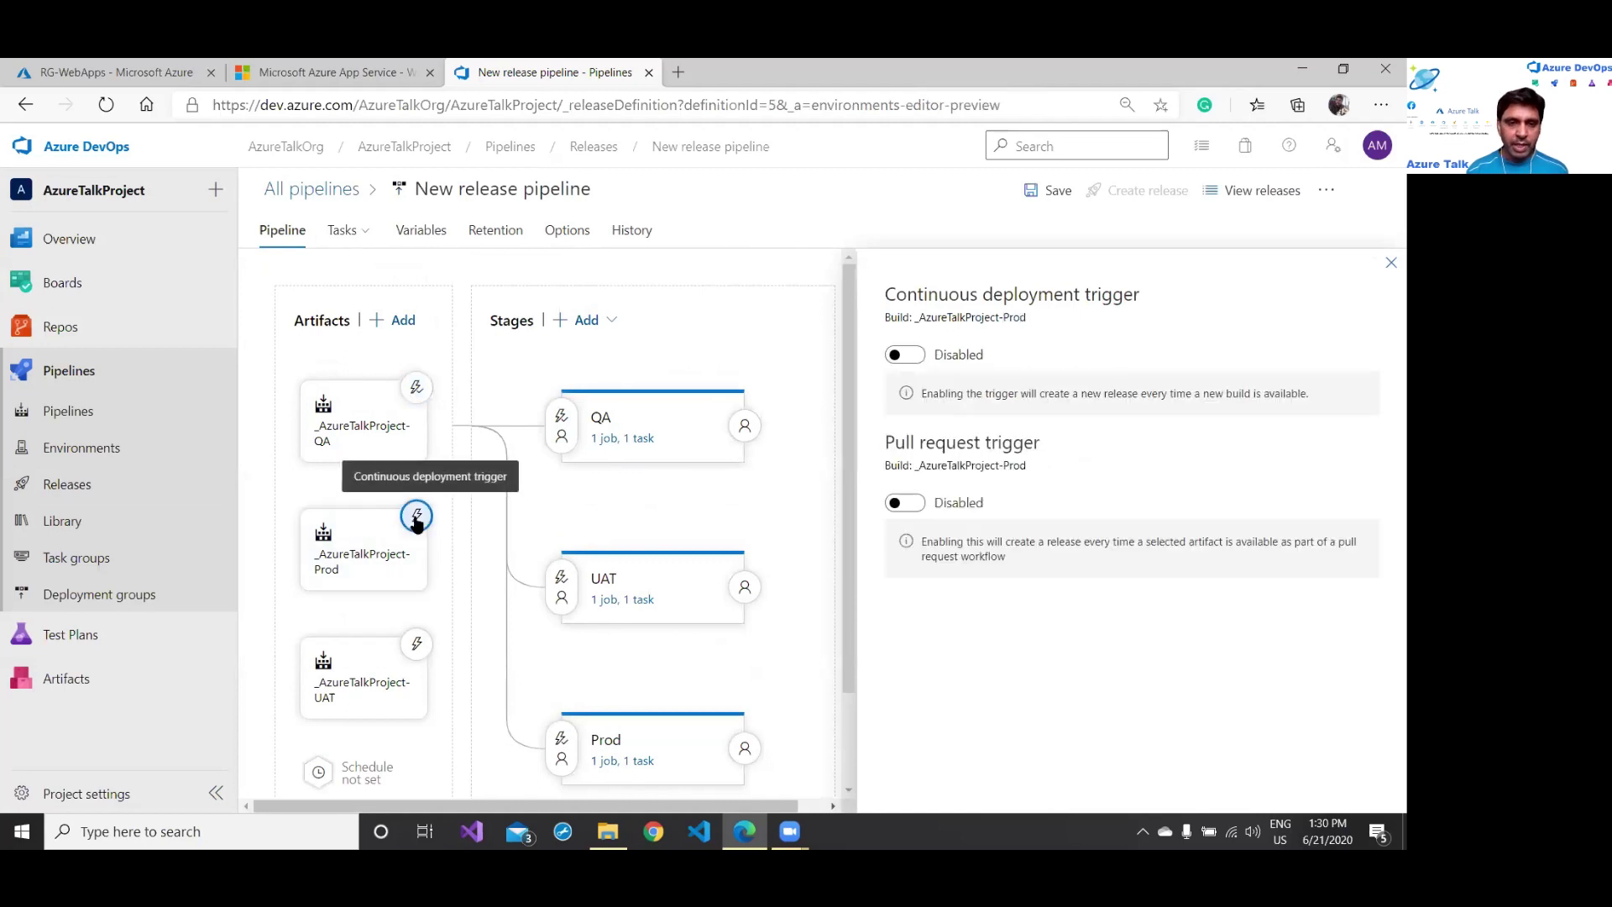
click(918, 357)
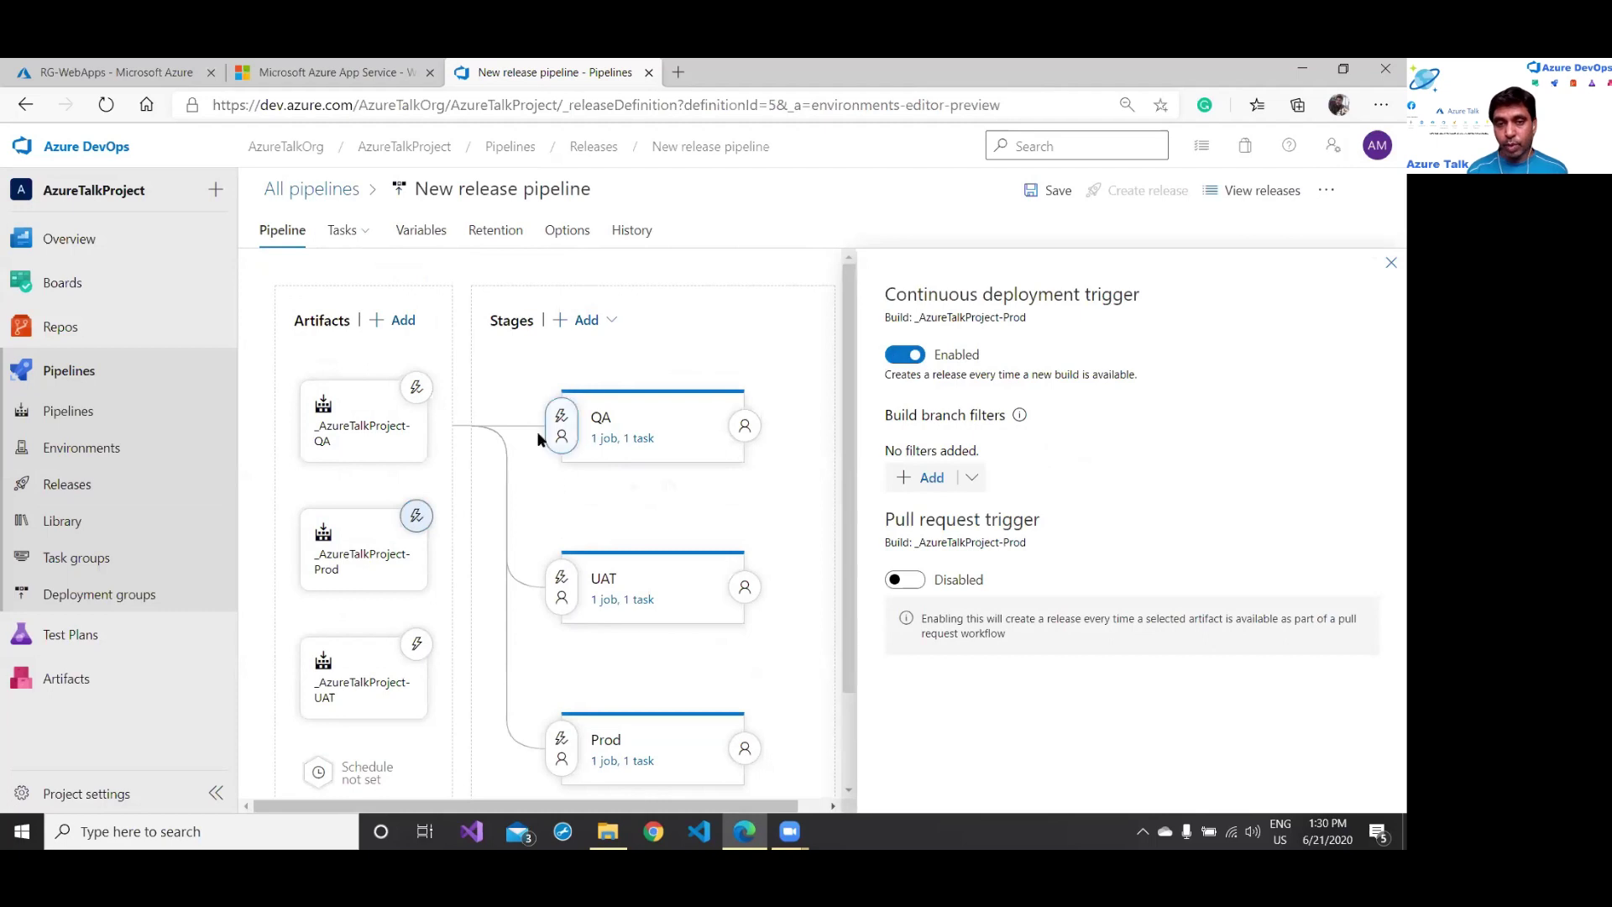
scroll(814, 510, down, 2)
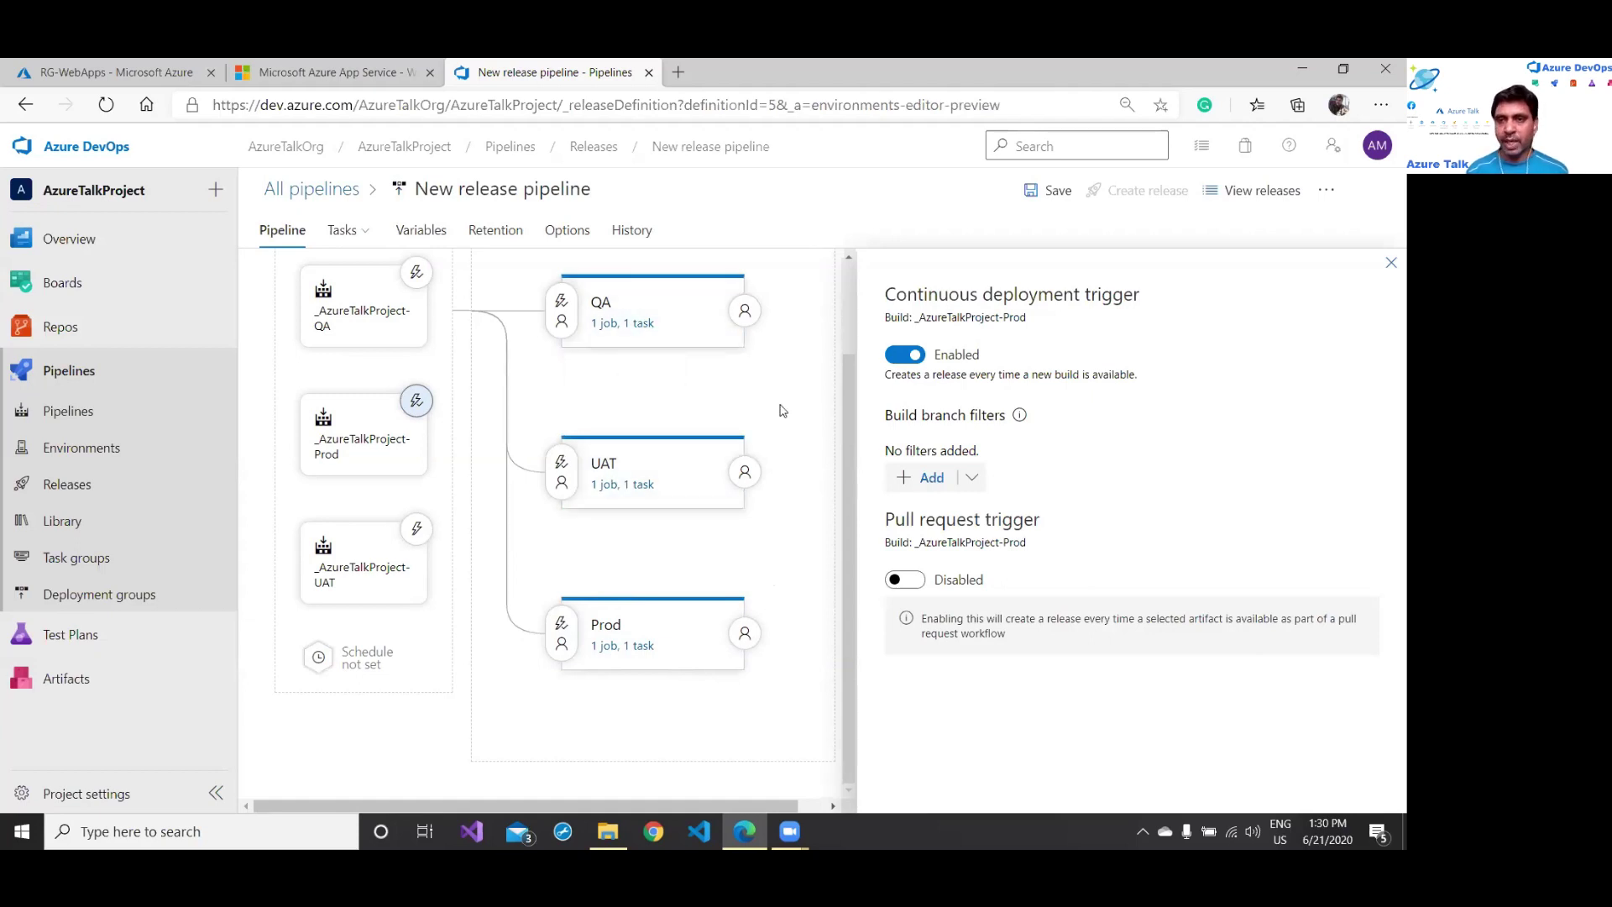
Step: Save the release pipeline's continuous deployment trigger changes with a short comment
click(1050, 192)
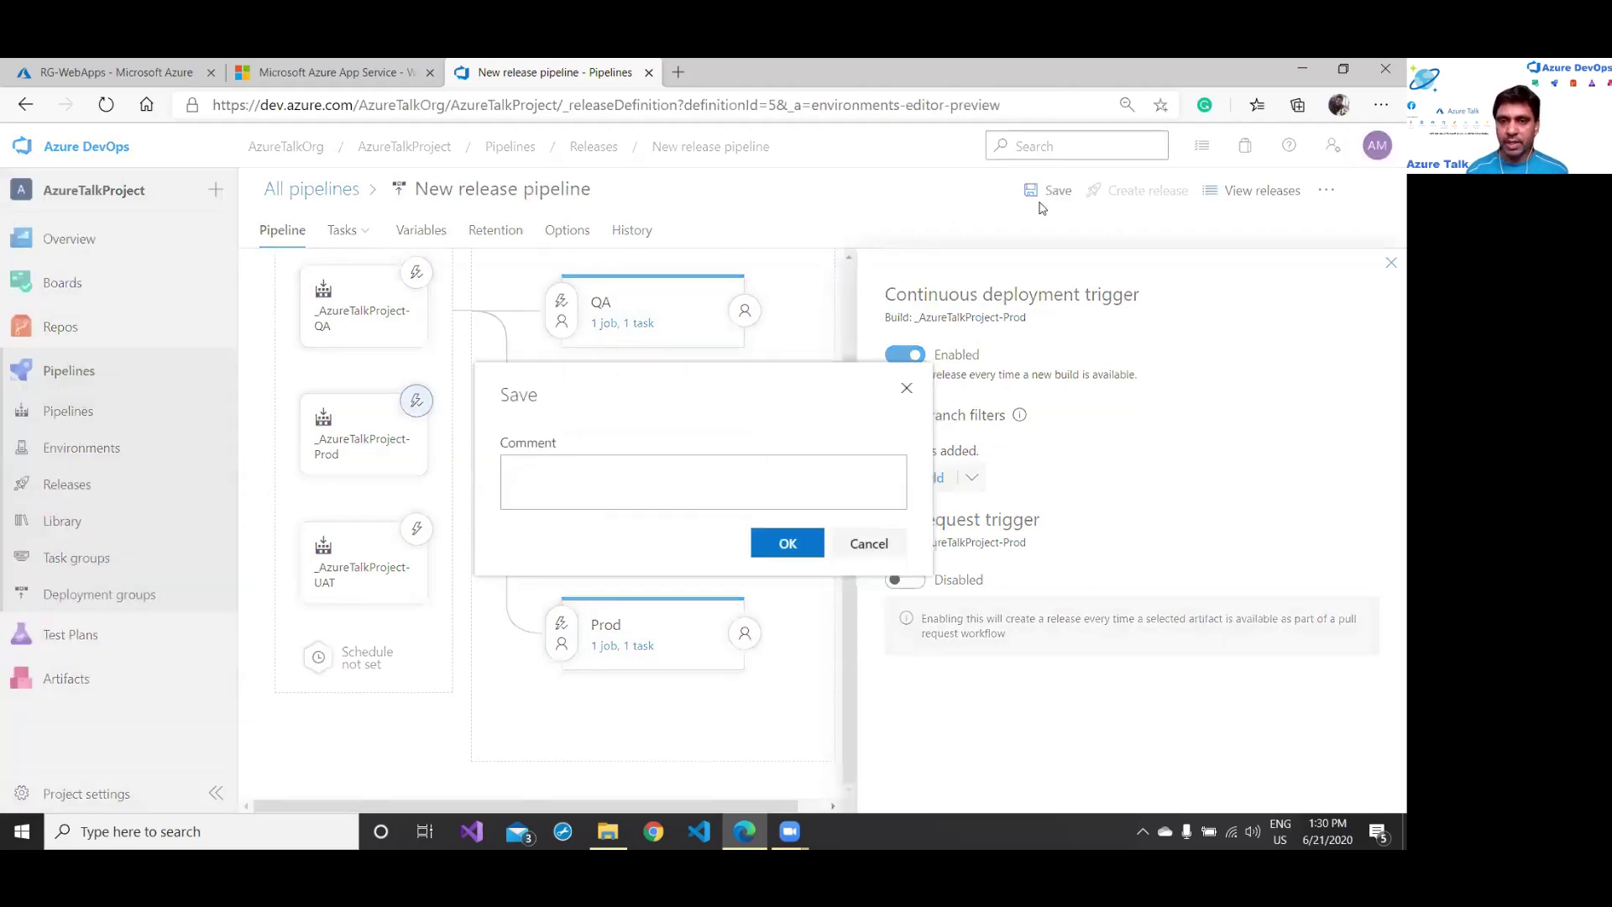
click(694, 458)
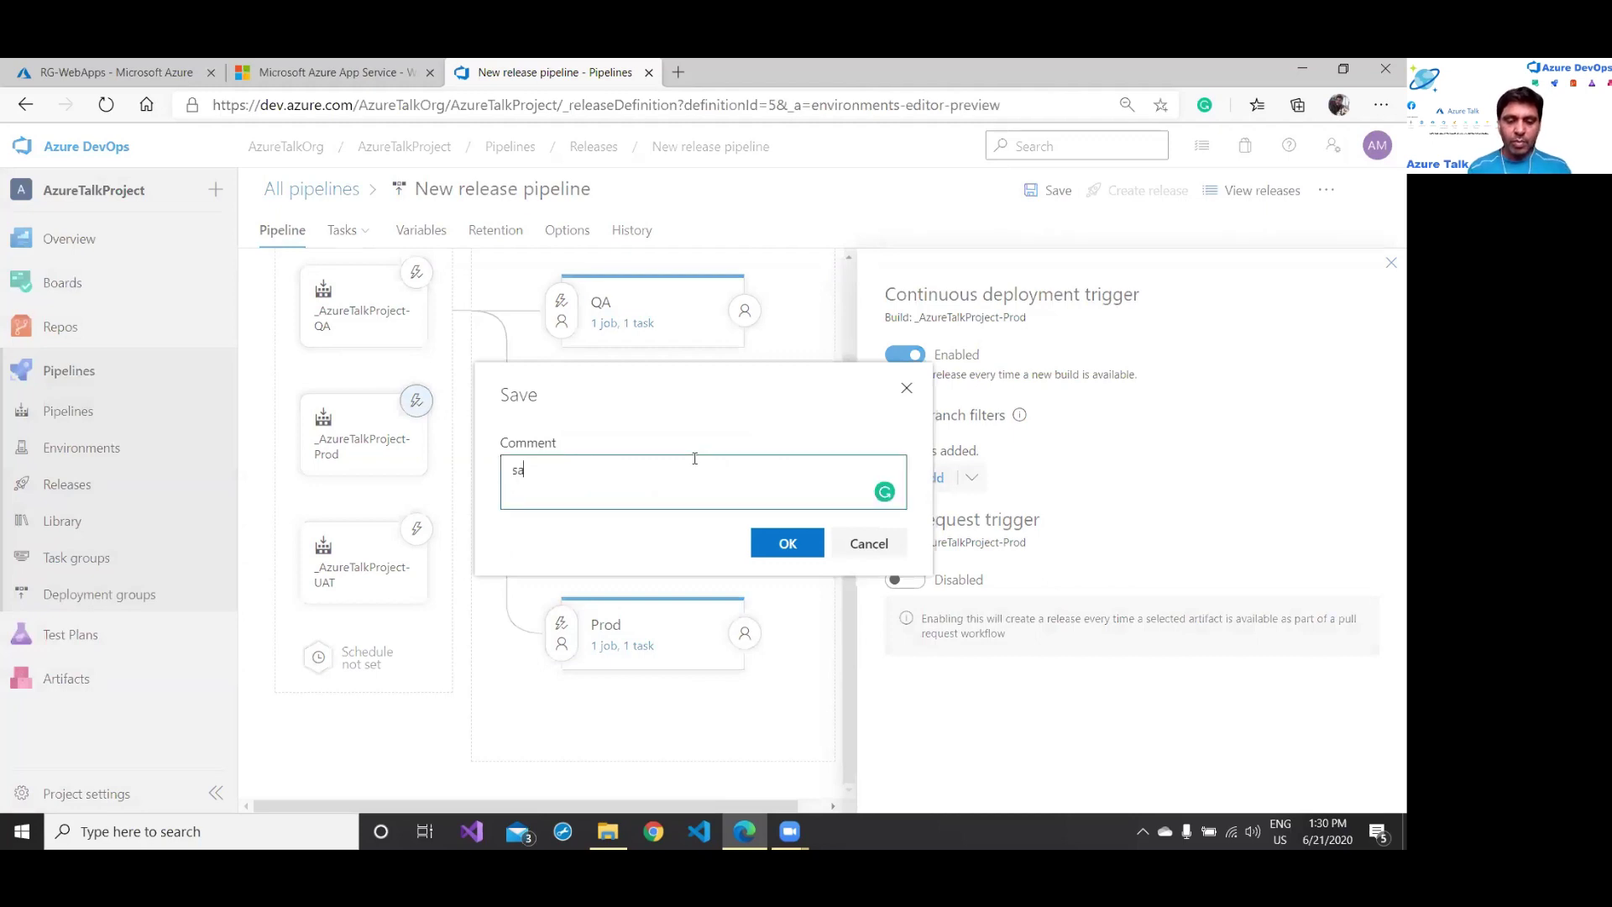
click(801, 552)
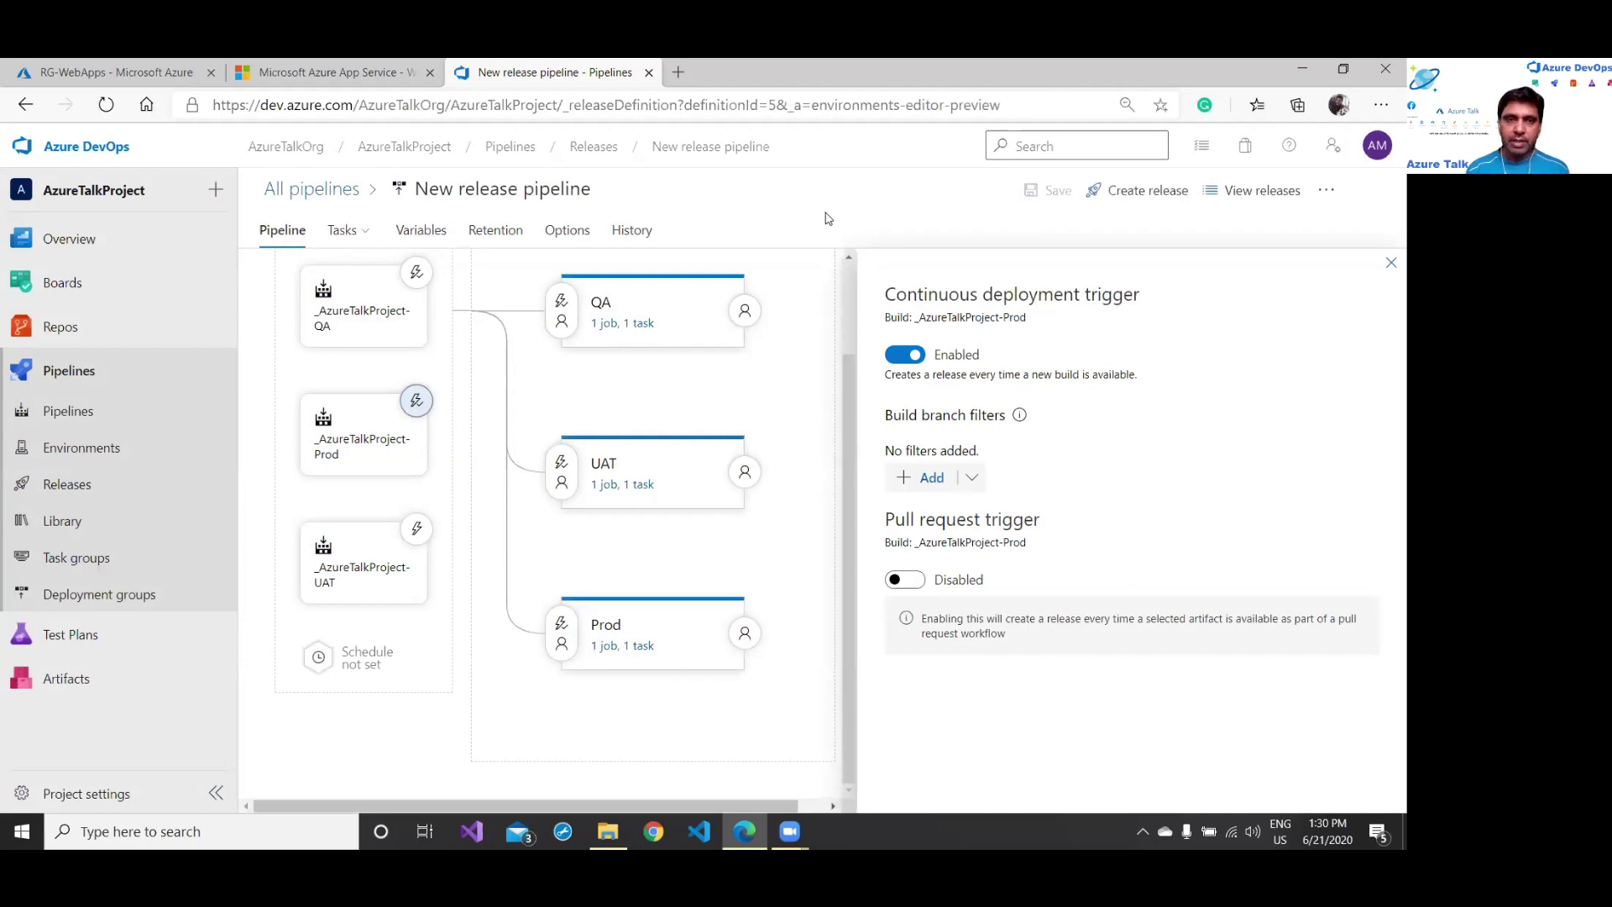
Step: Open Index.cshtml from the Pages folder on the repository's QA branch for editing
click(78, 420)
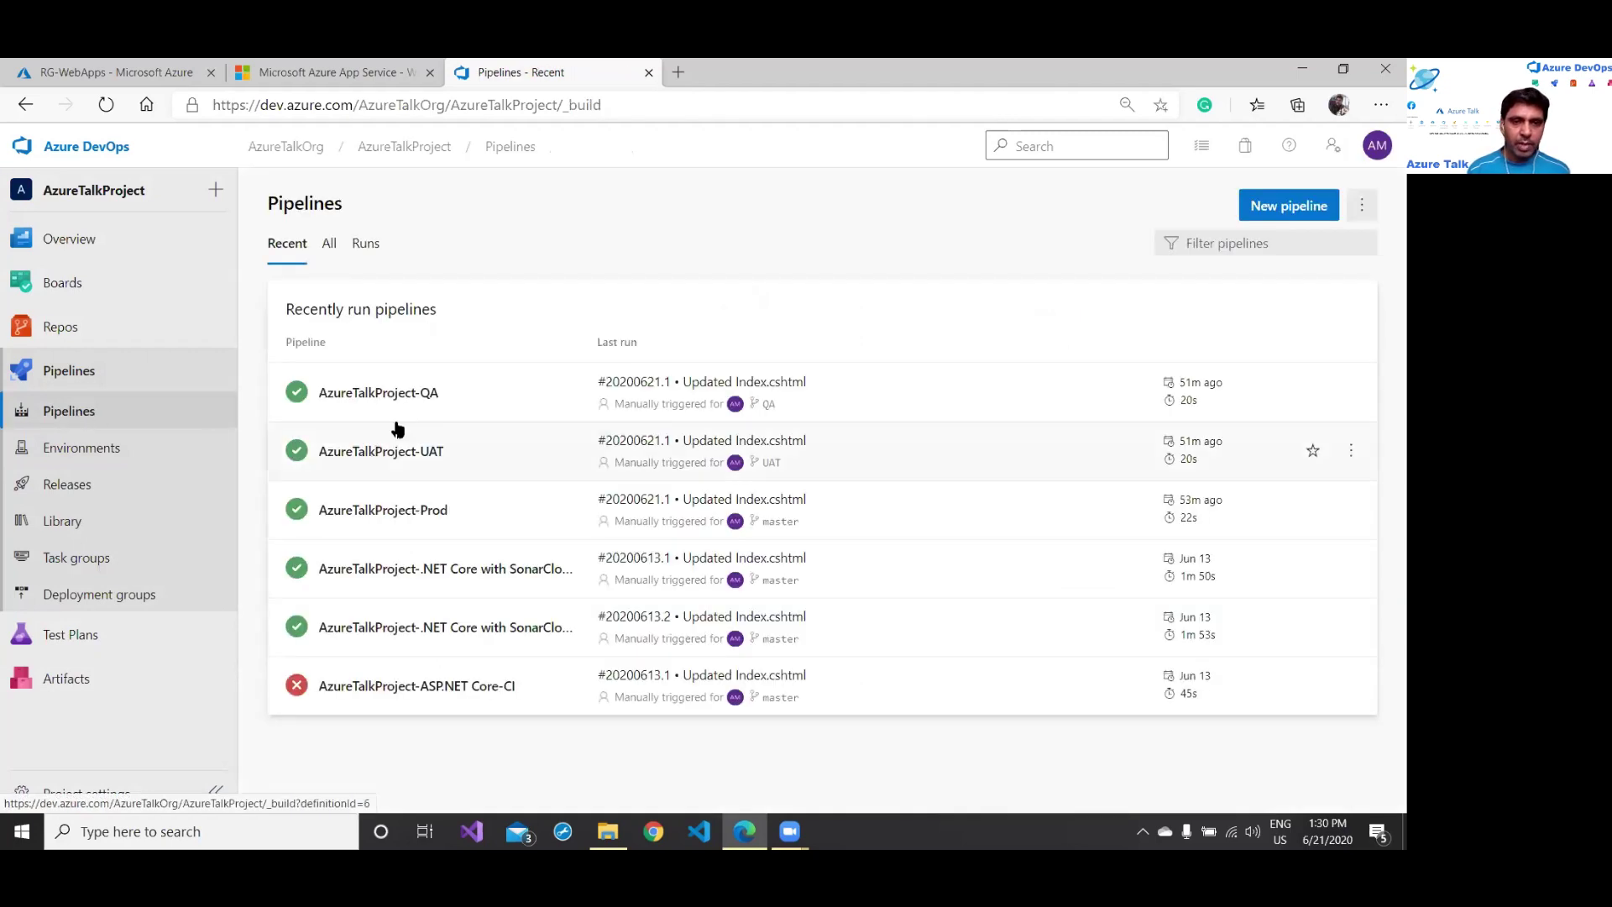
click(104, 327)
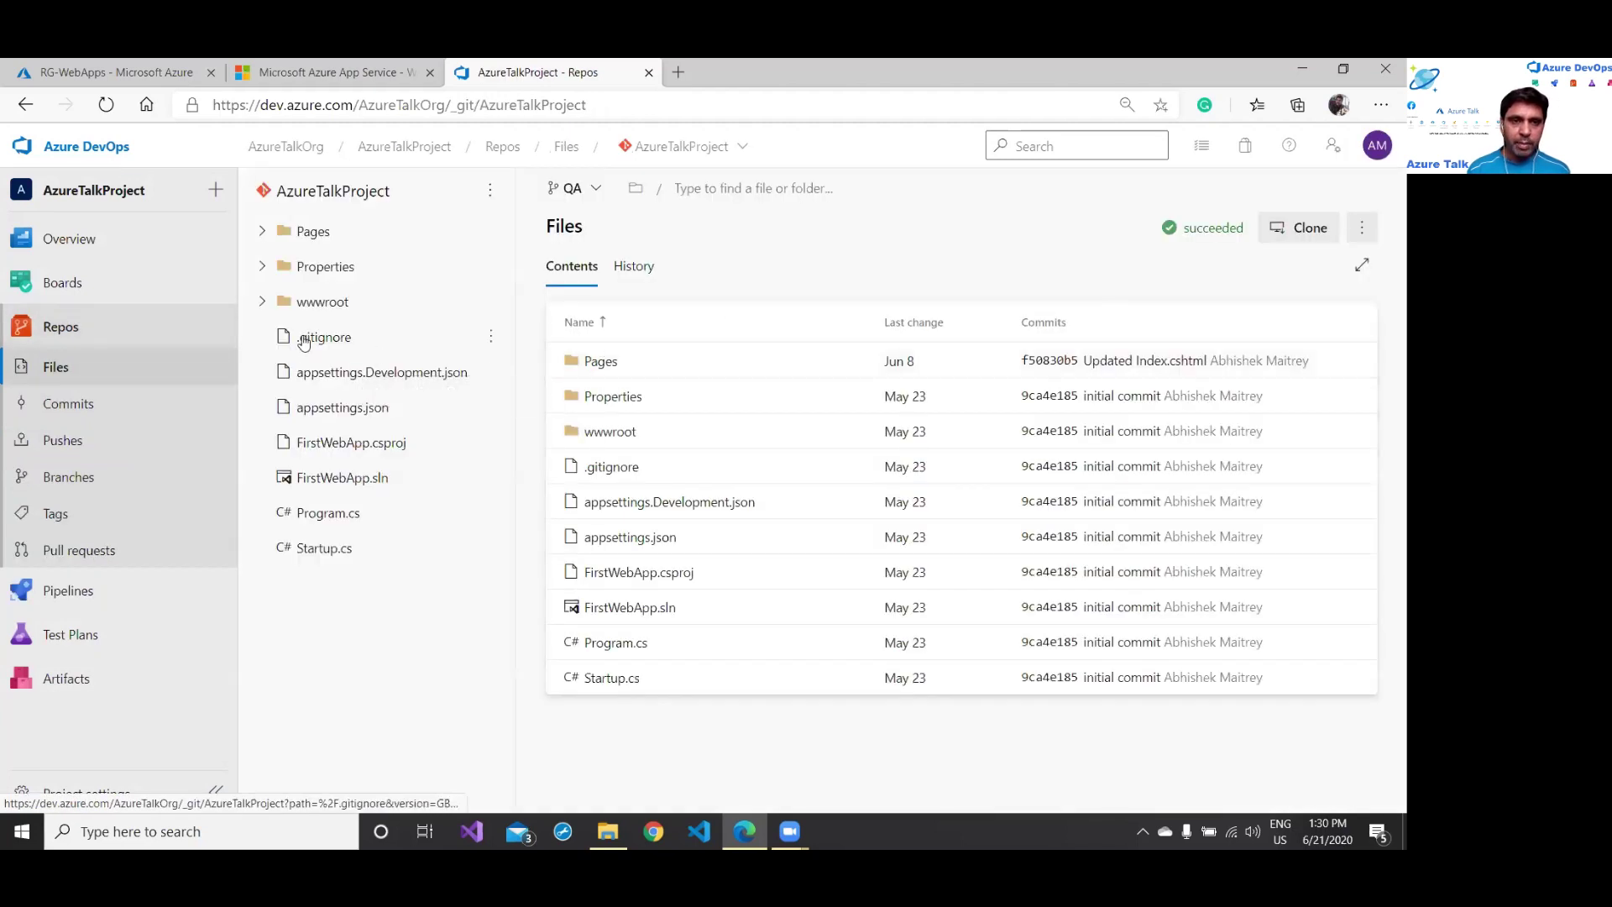
click(596, 189)
click(594, 190)
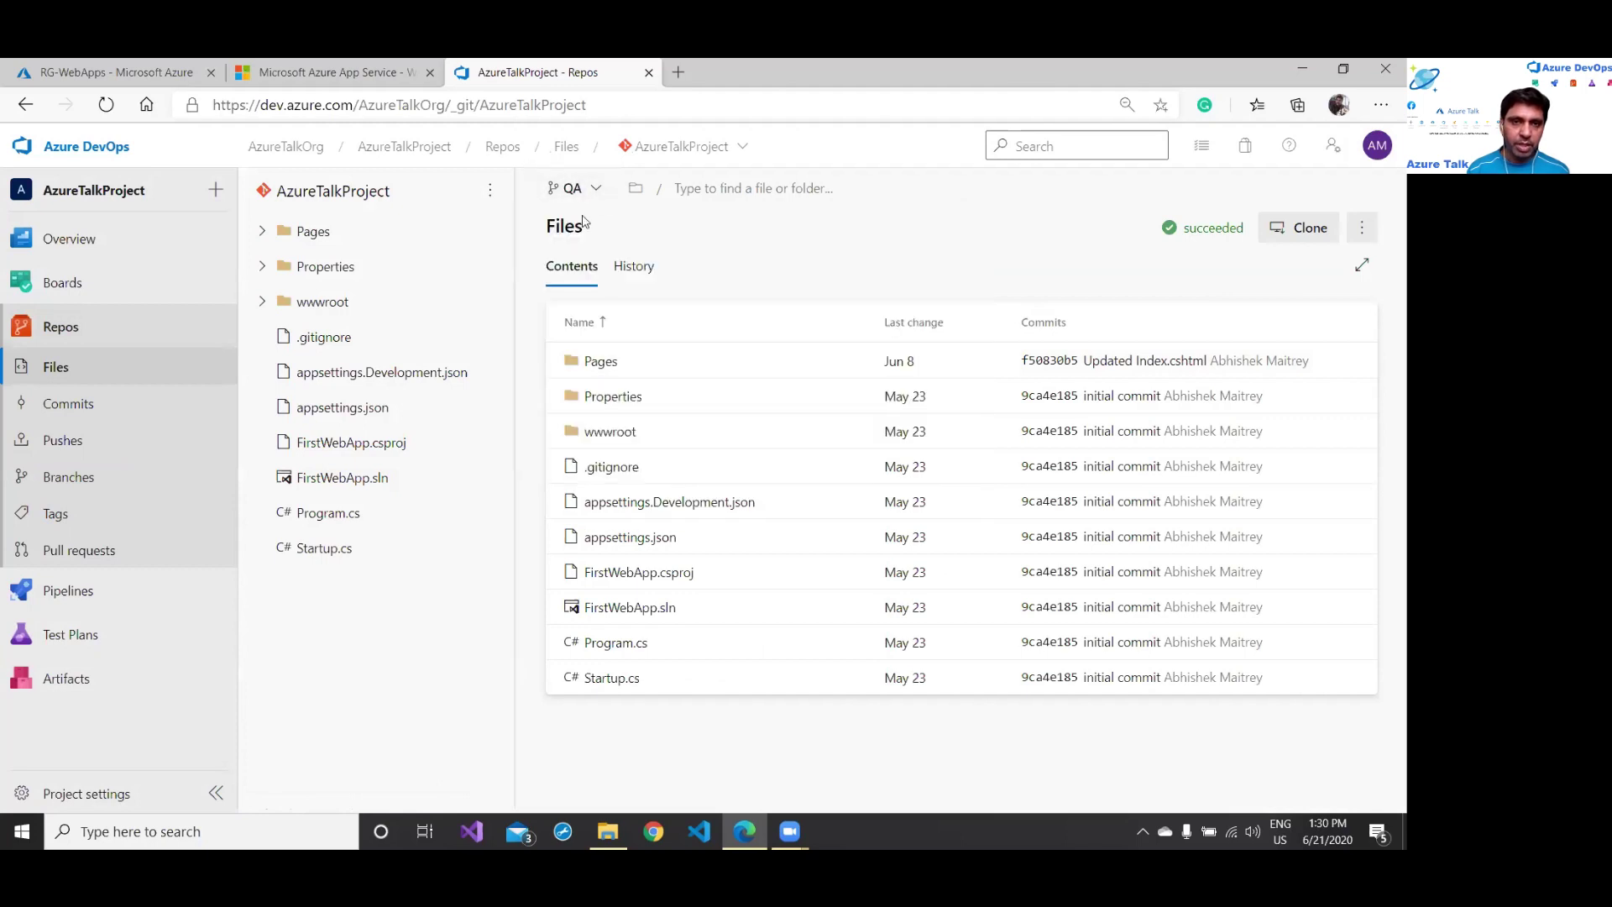
click(598, 362)
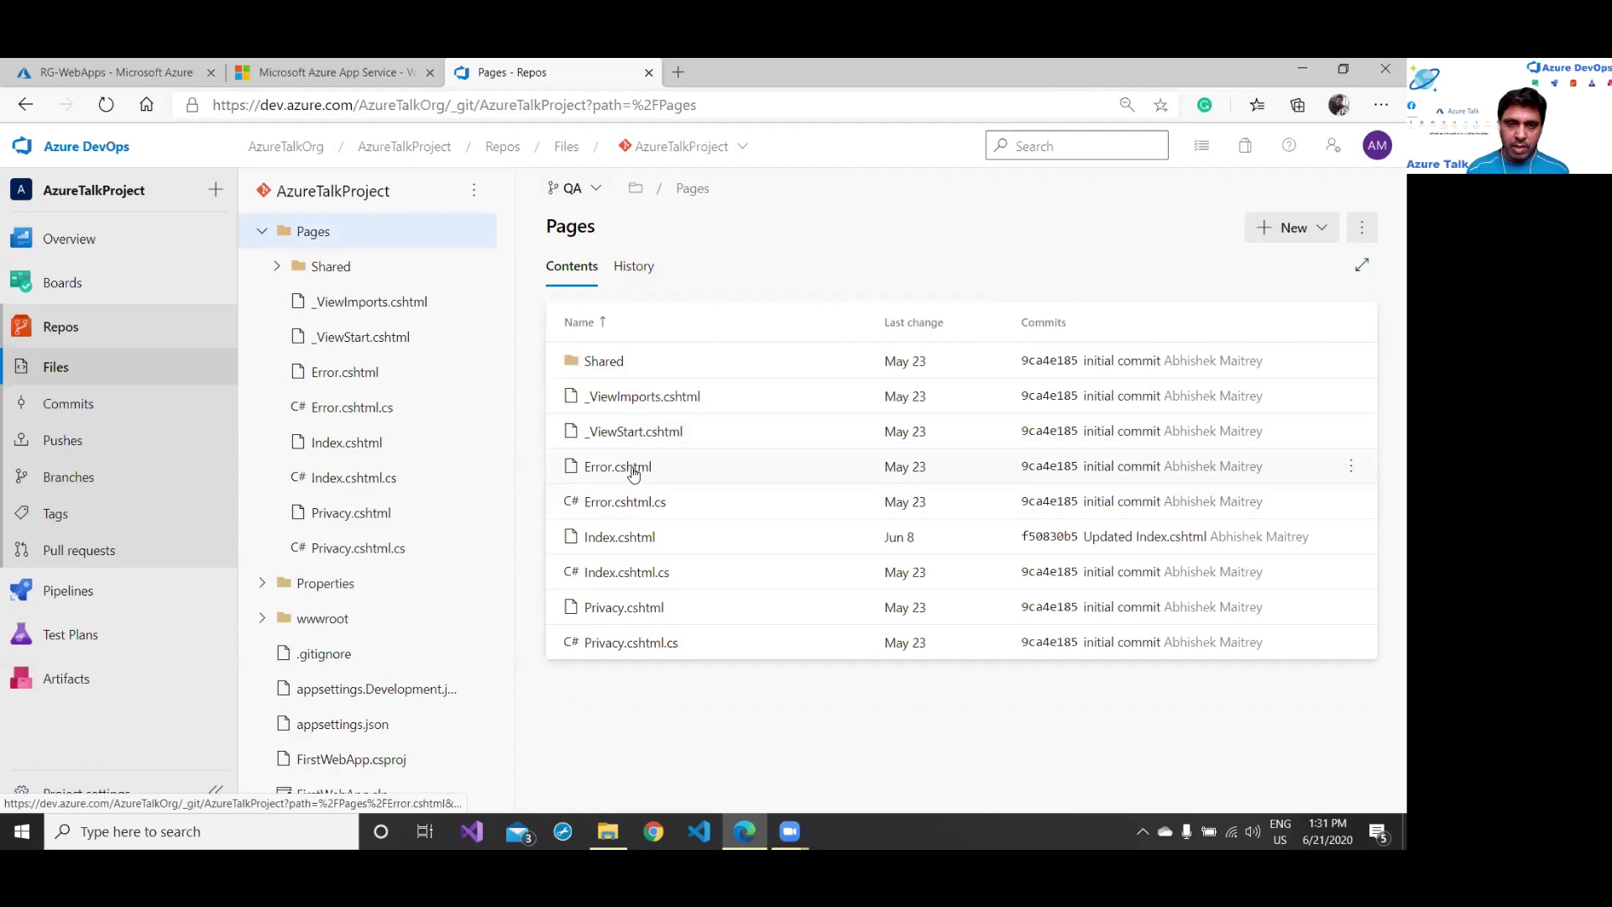
click(714, 544)
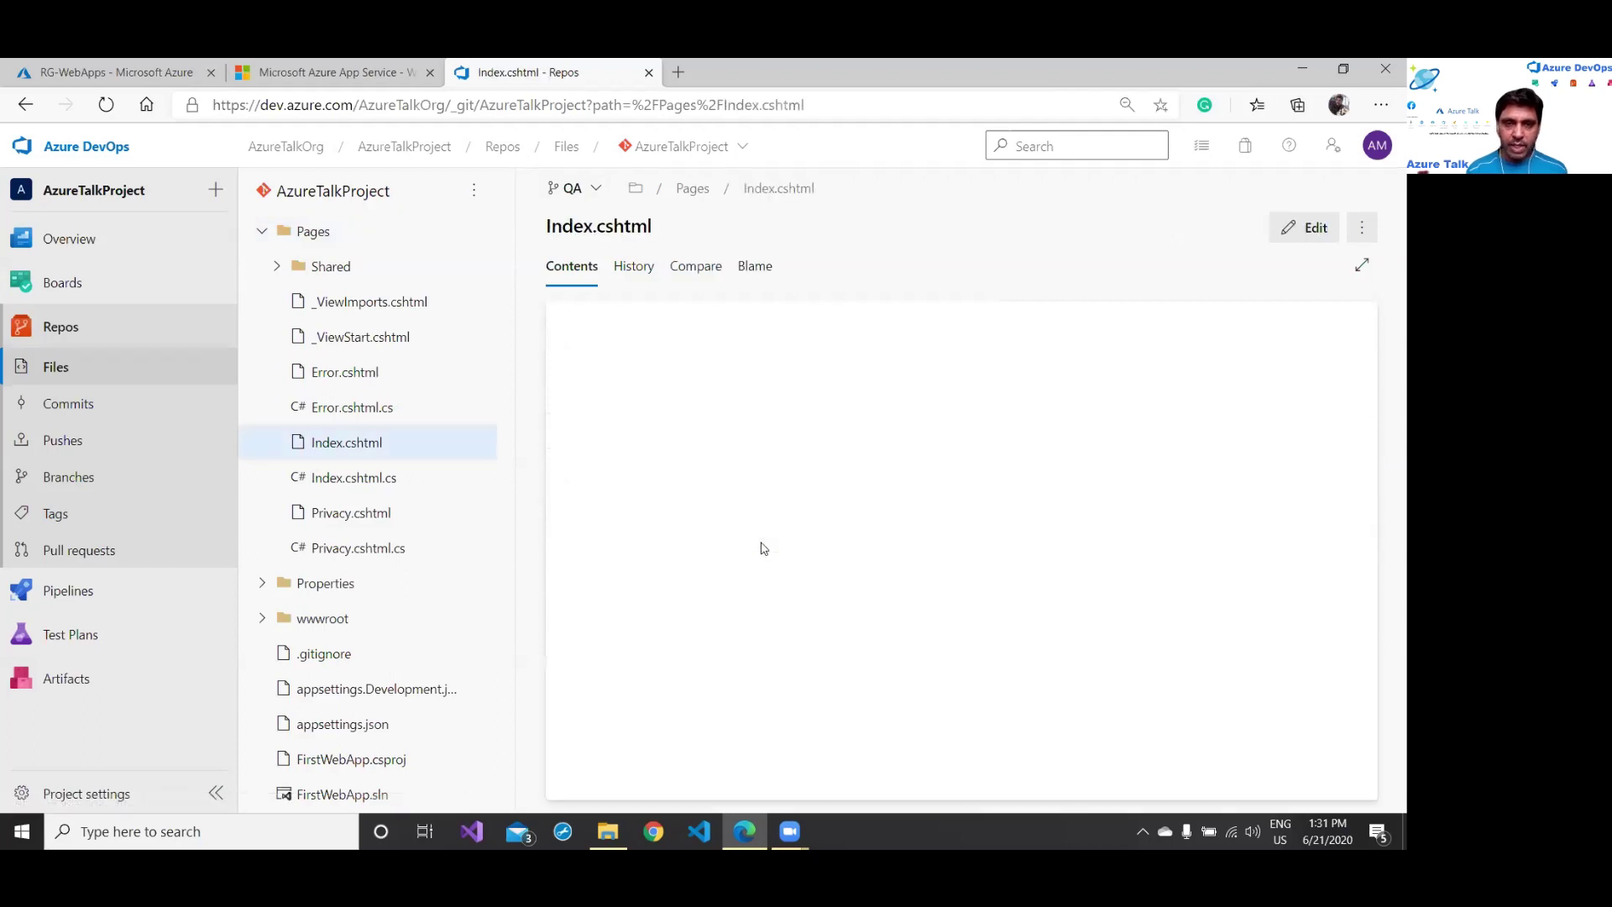
click(1312, 230)
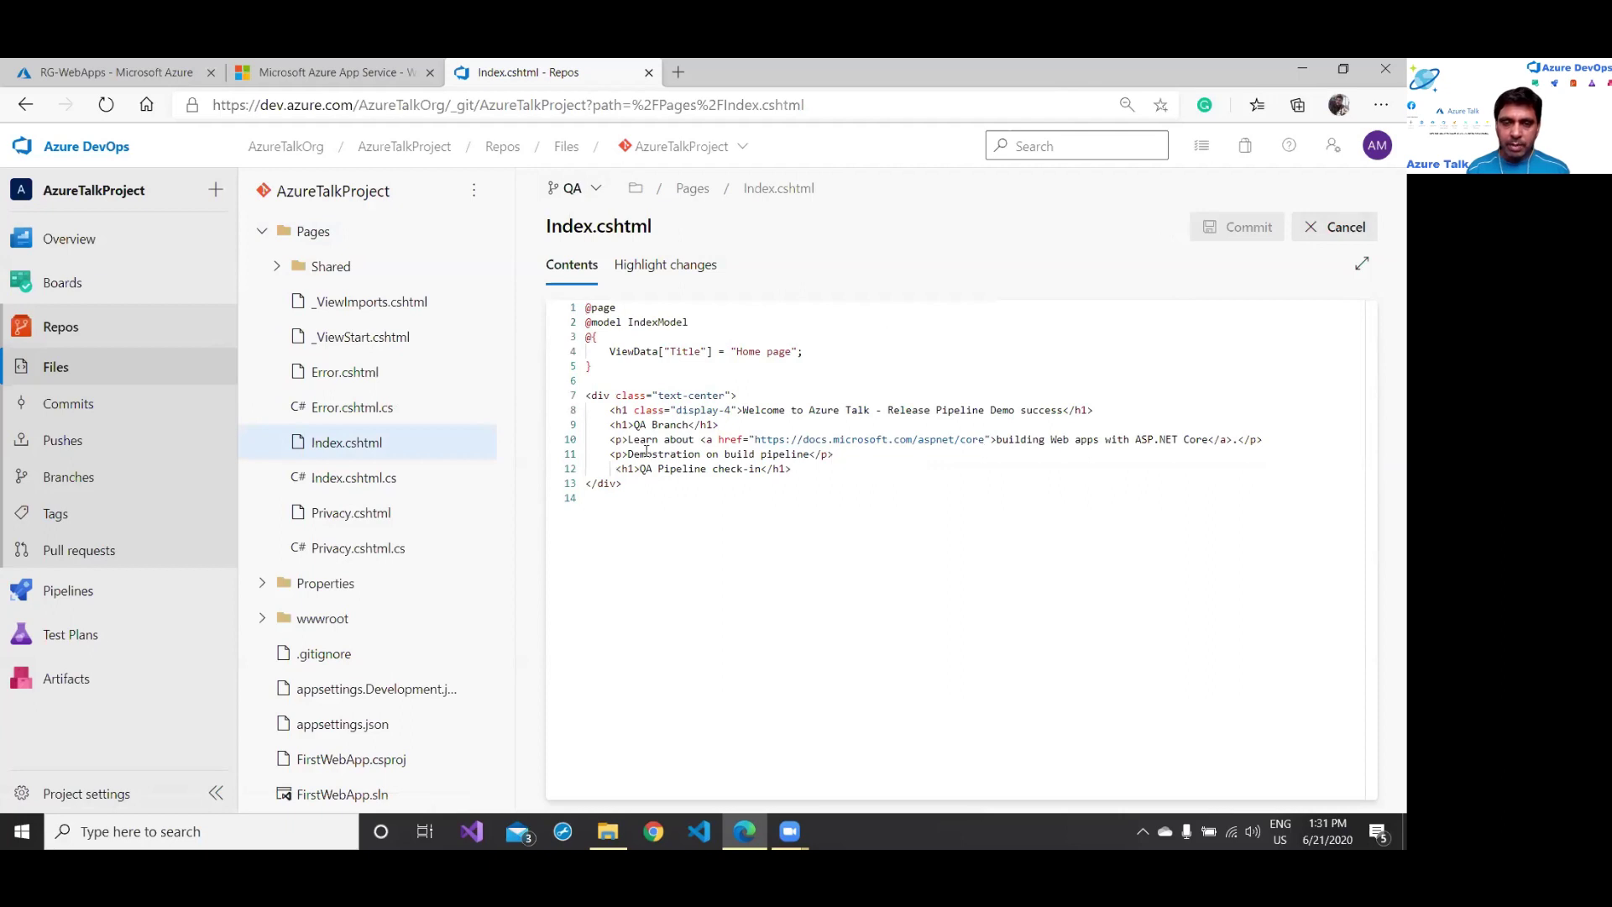
Step: Extend the line 11 paragraph to "Demostration on build pipeline with QA release" and commit the file to the QA branch
click(814, 454)
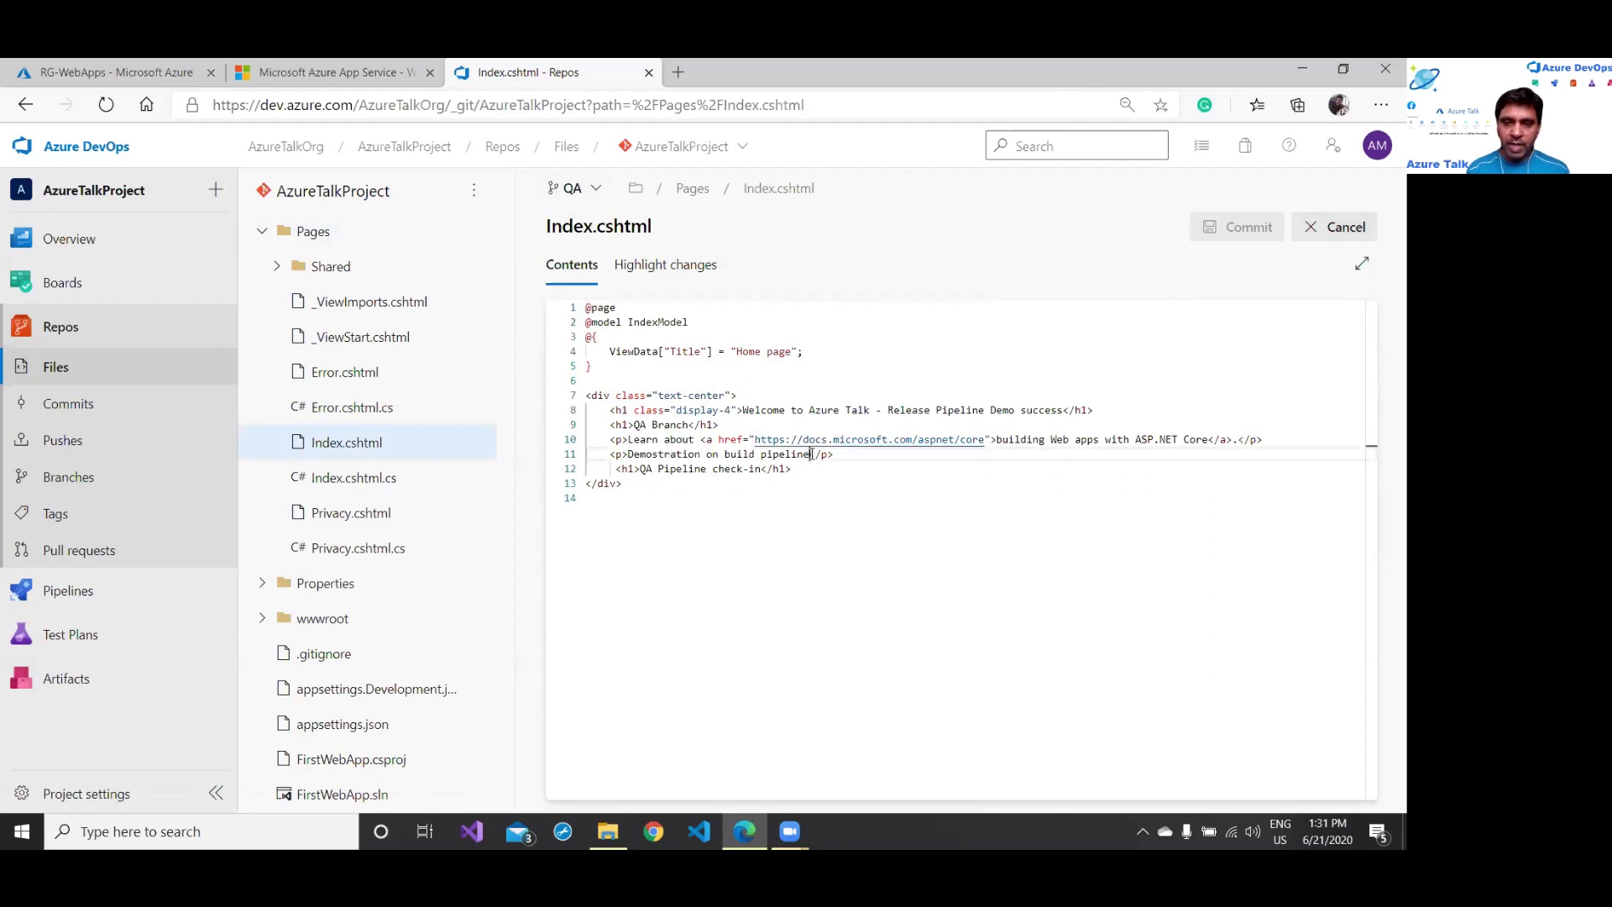
text(with)
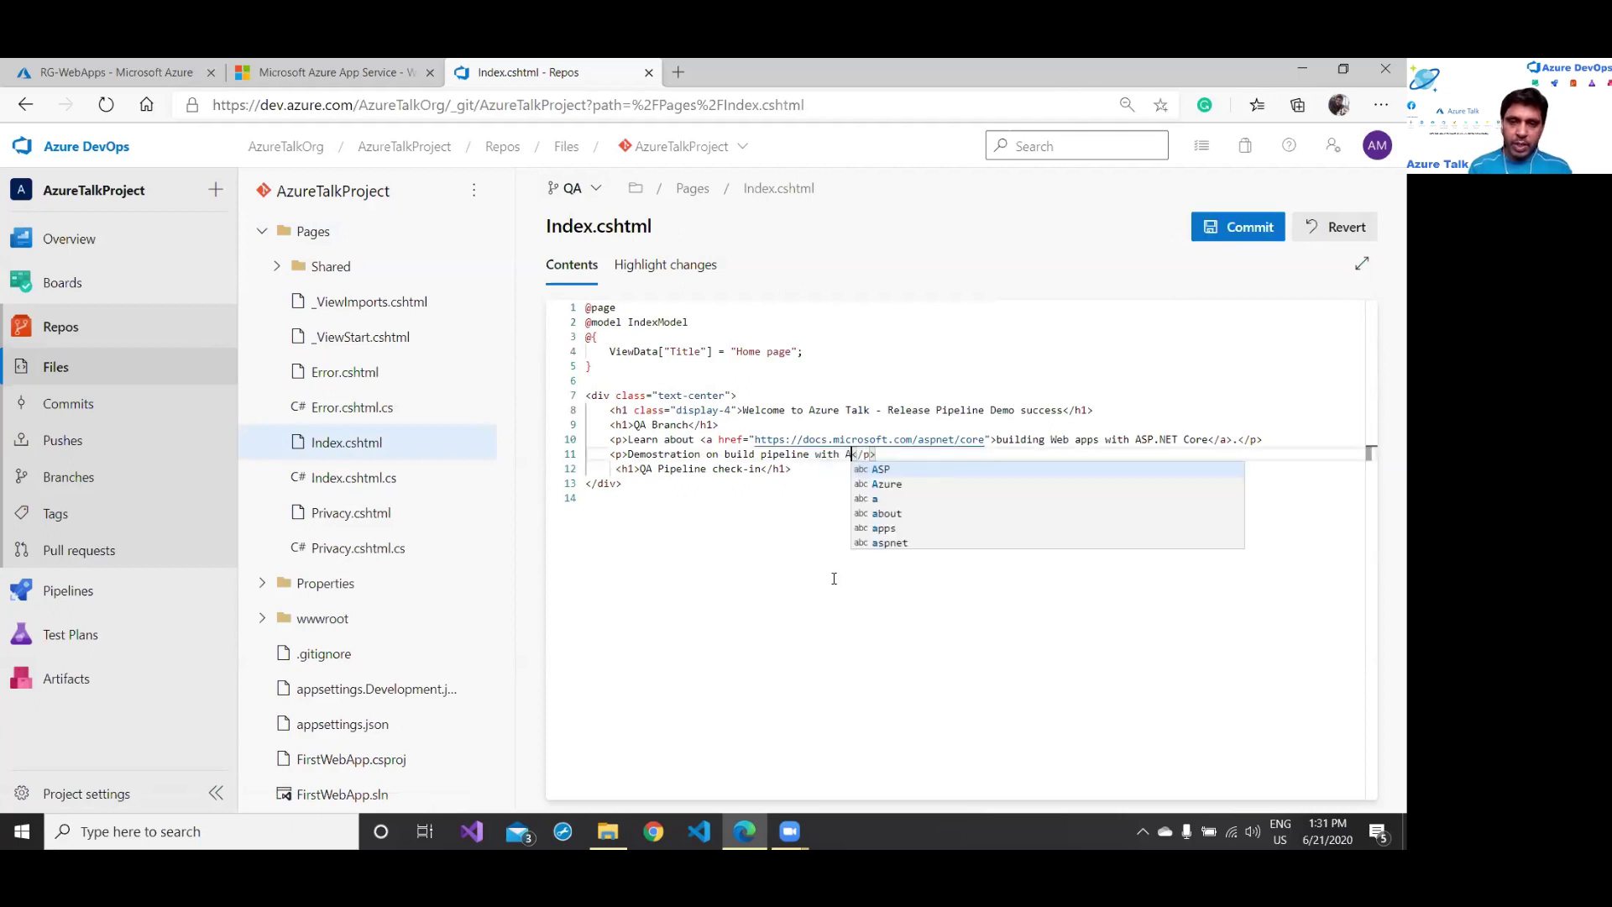
text( QA repe)
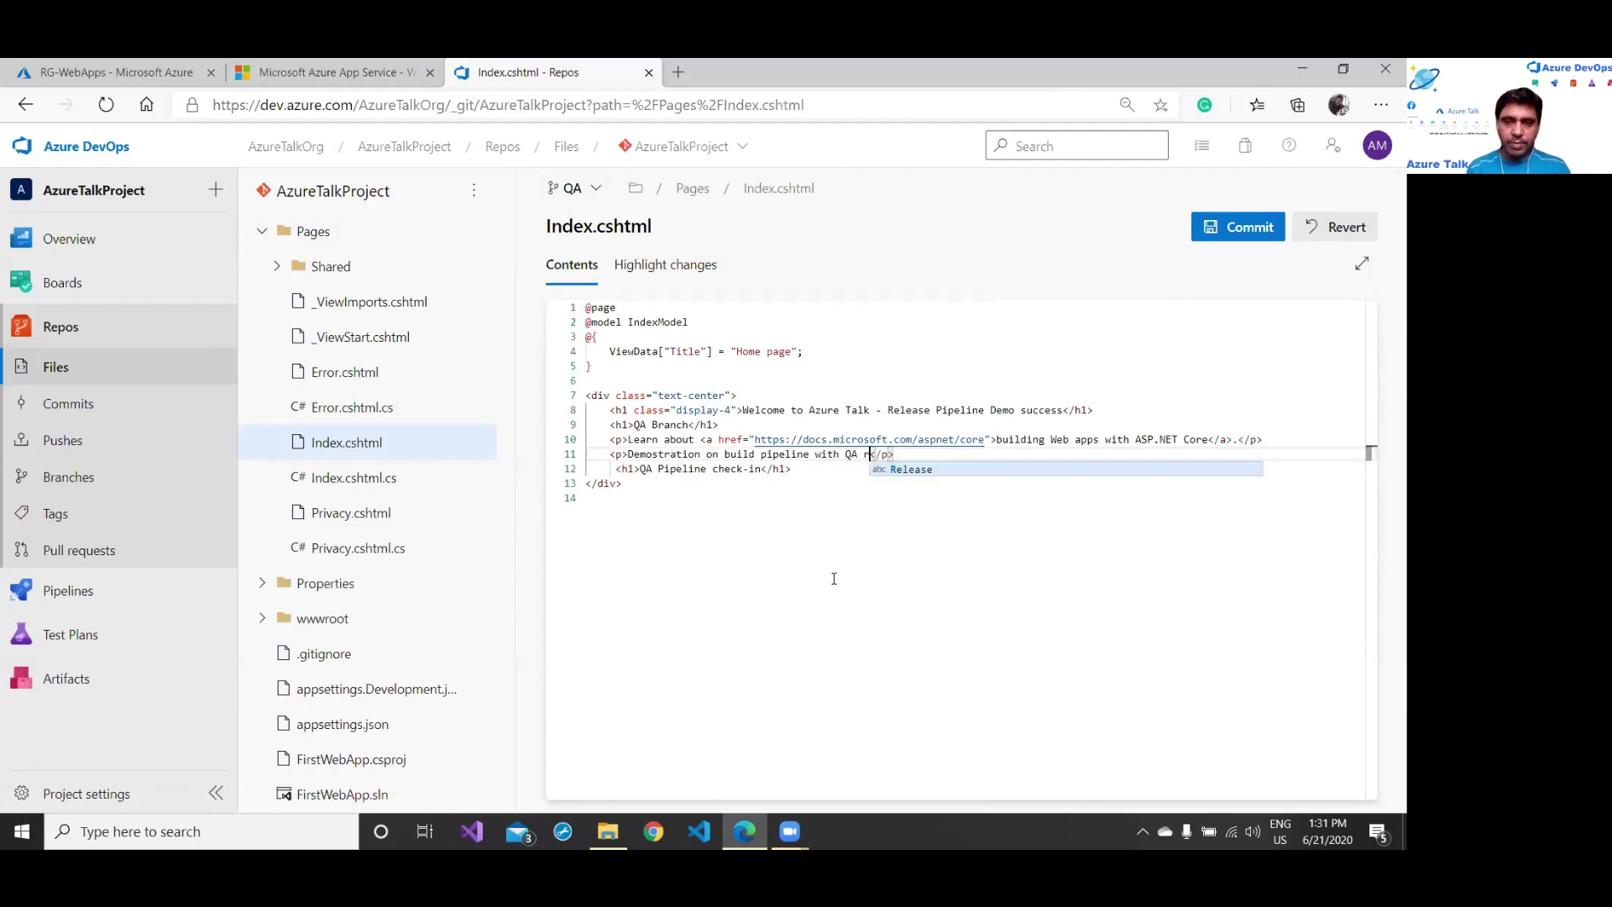
key(BackSpace)
key(BackSpace)
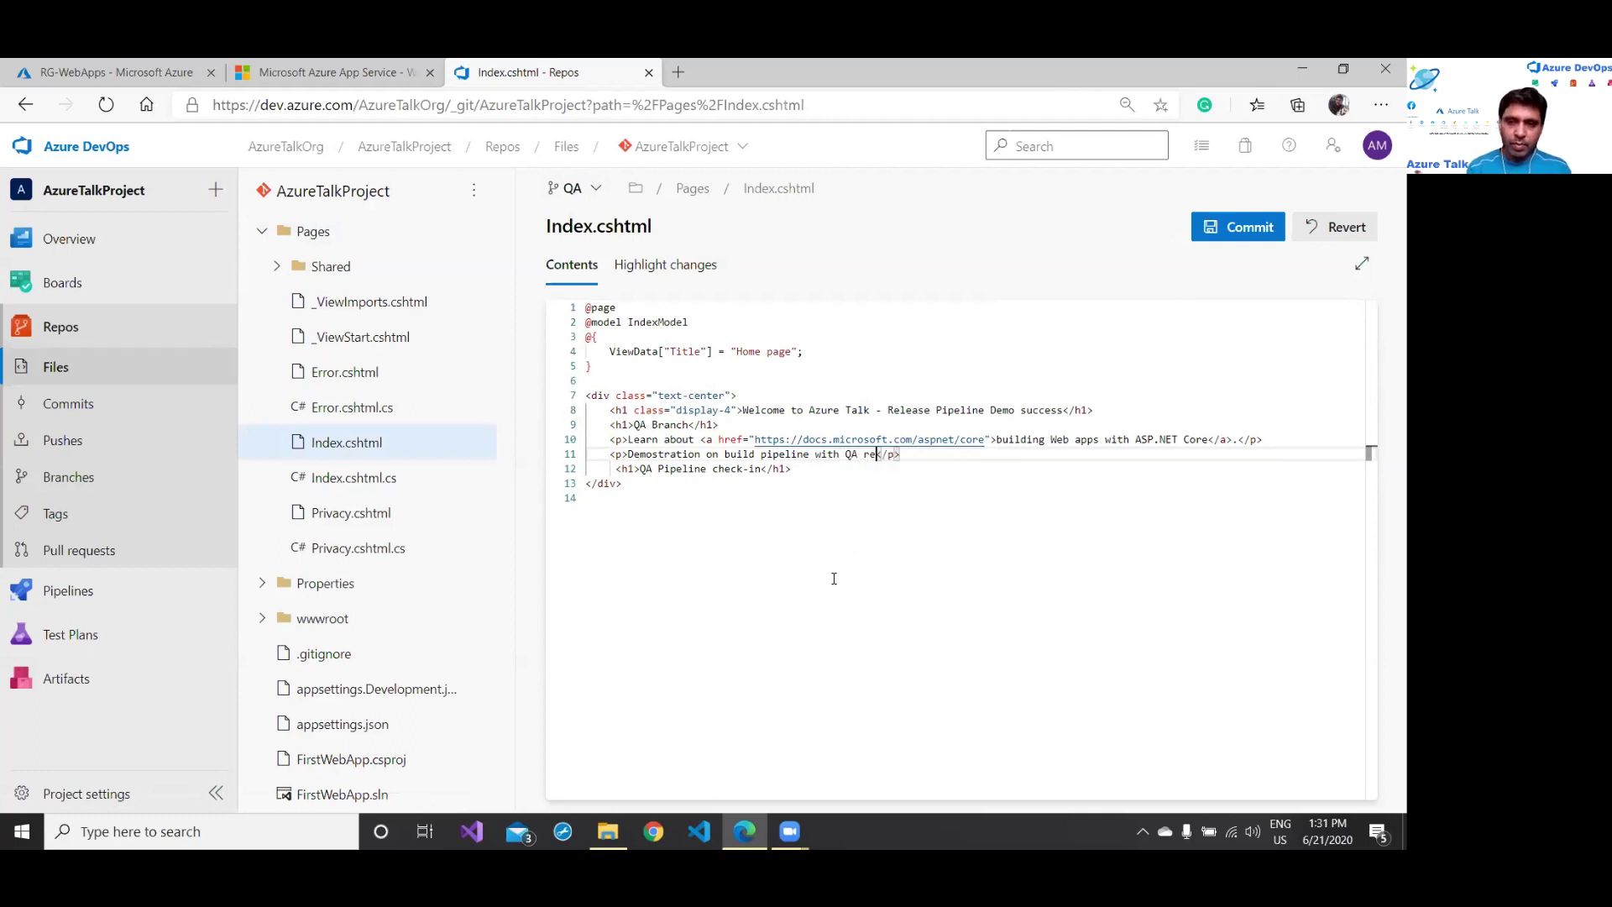
text(lease)
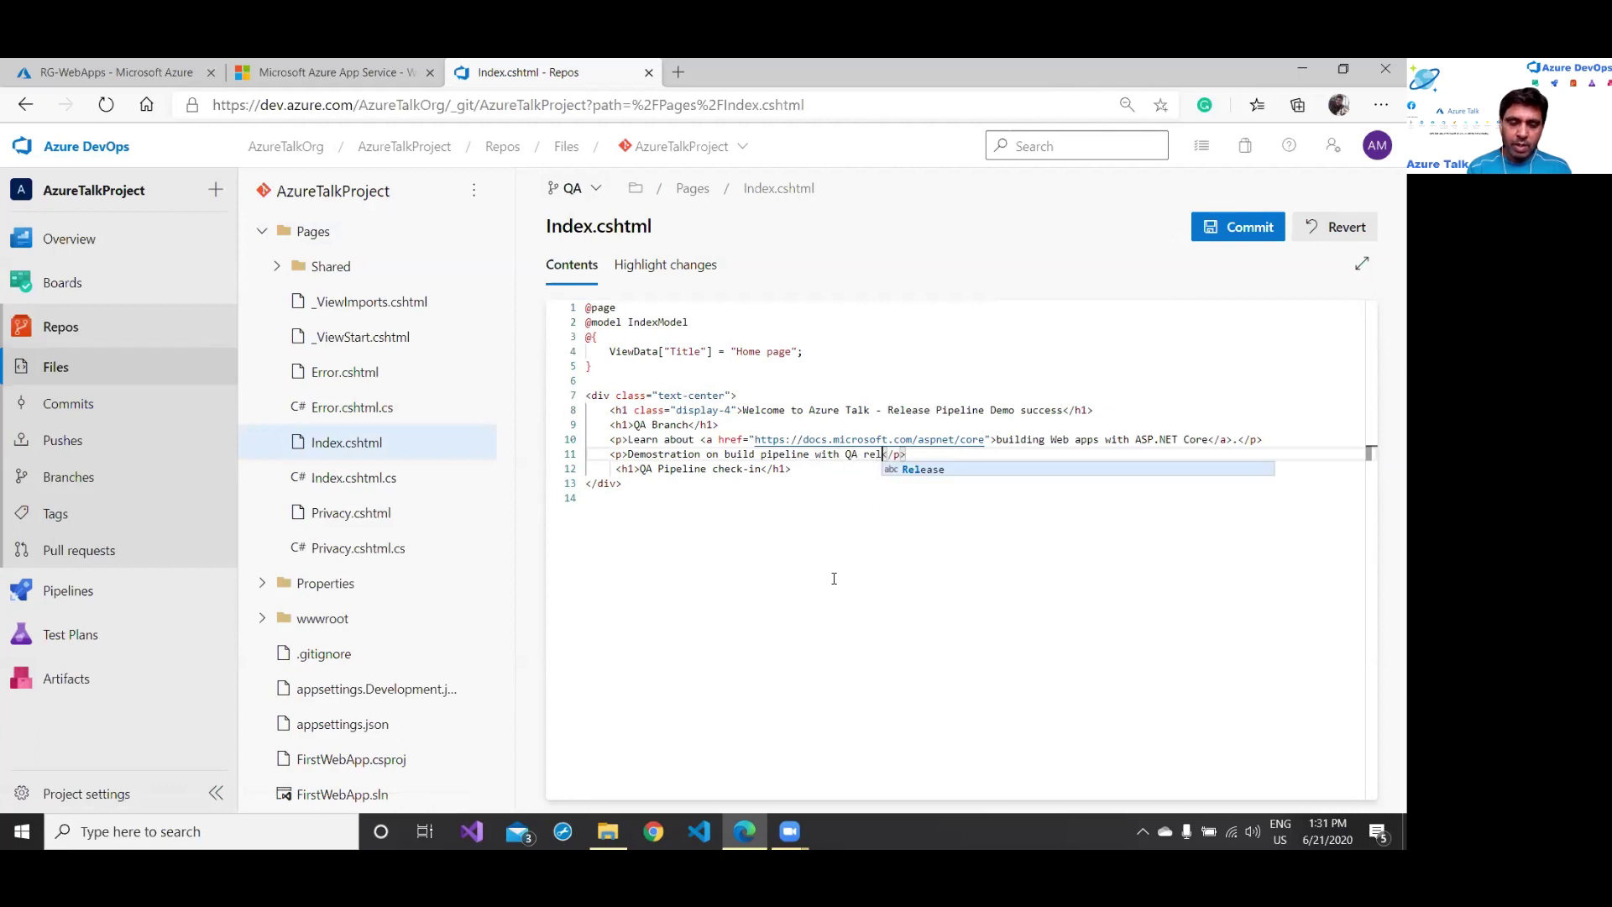
click(833, 599)
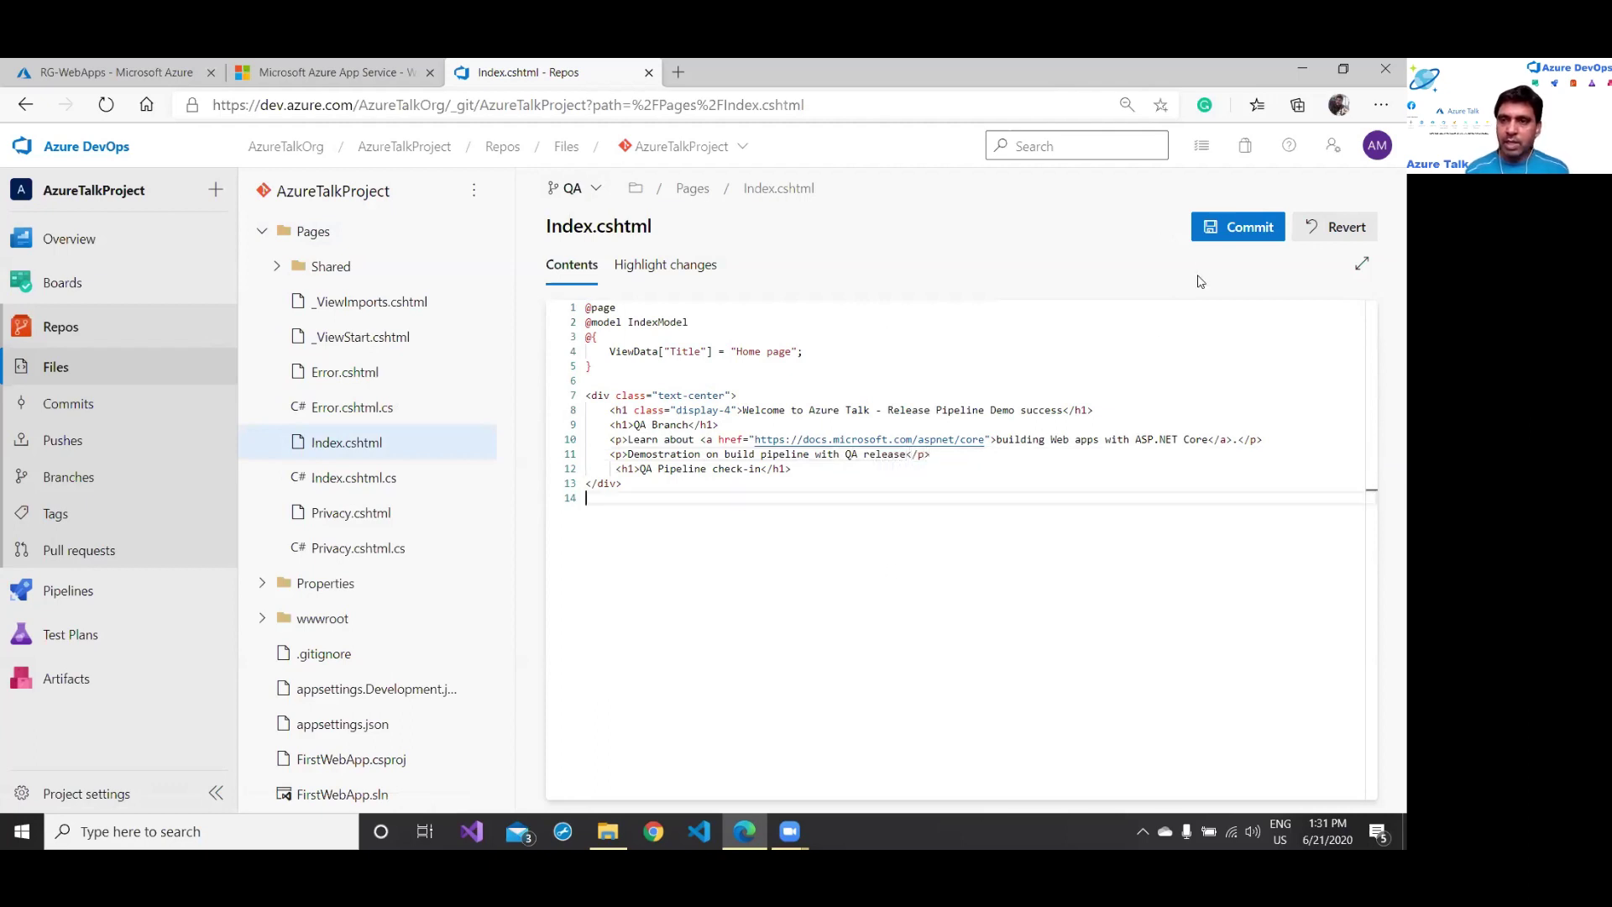
click(1234, 227)
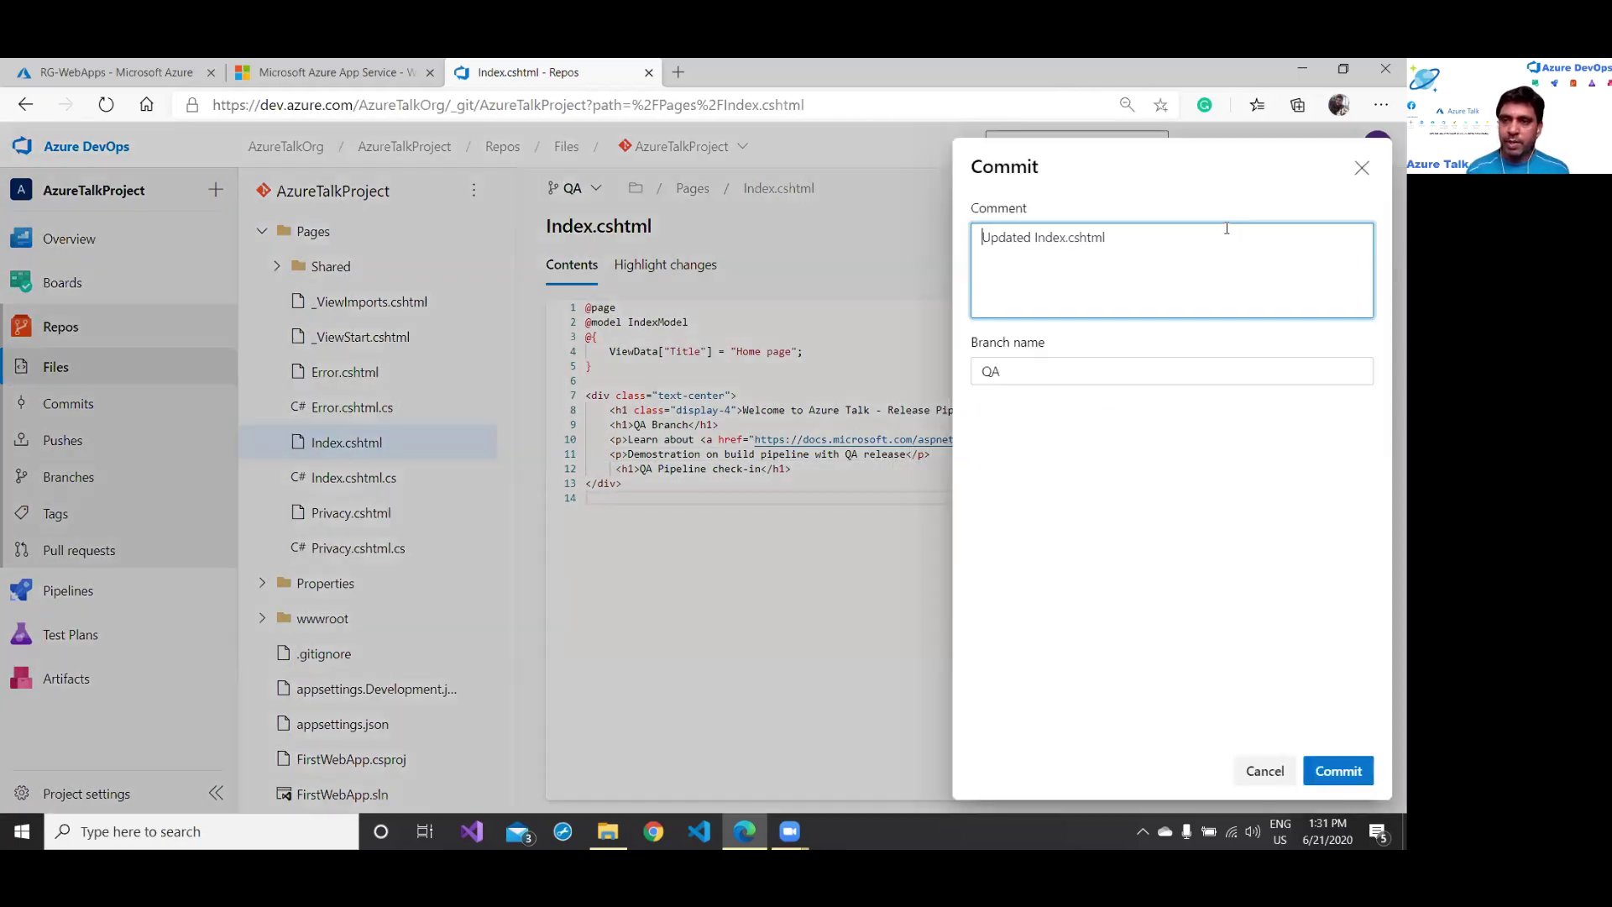
click(1338, 770)
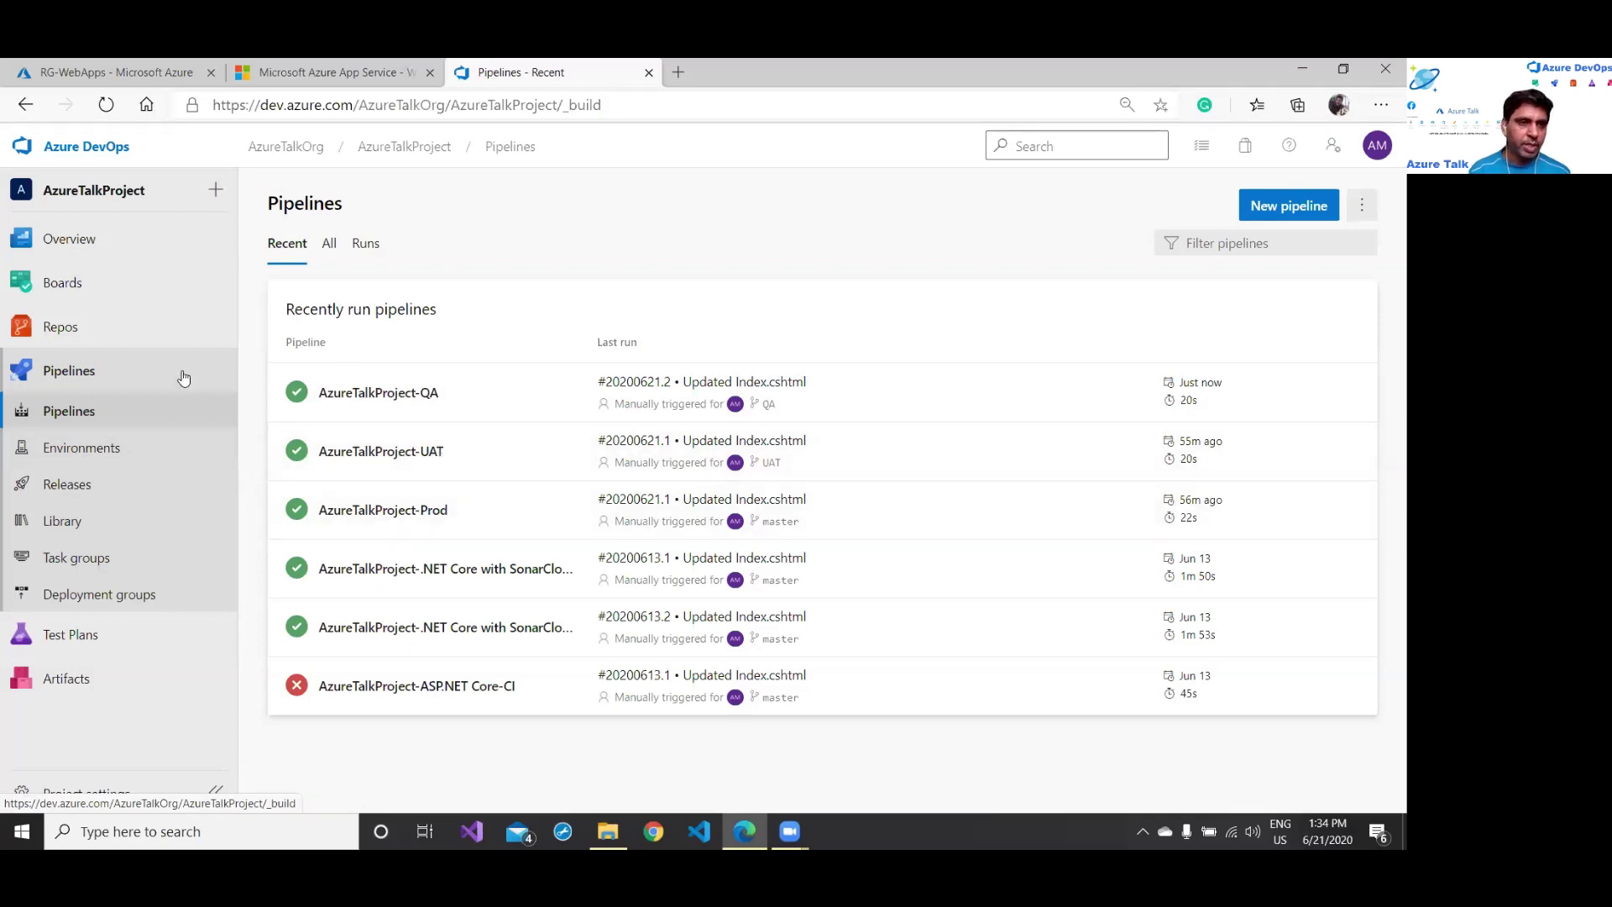
Step: Switch the repository to the UAT branch and open Index.cshtml from the Pages folder for editing
click(202, 335)
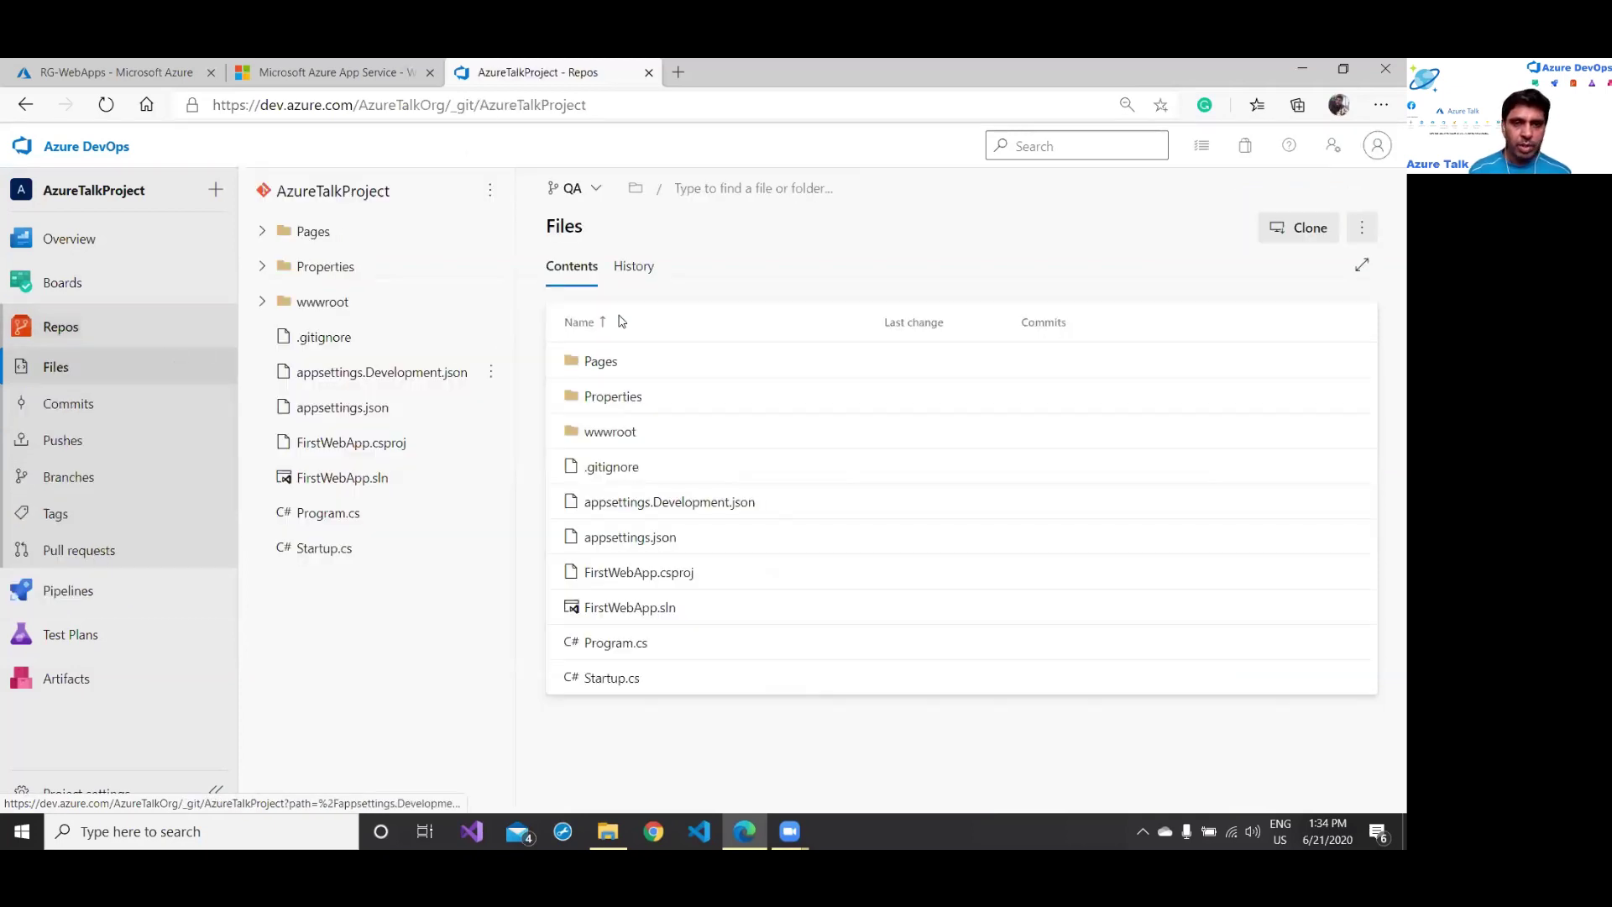
click(600, 196)
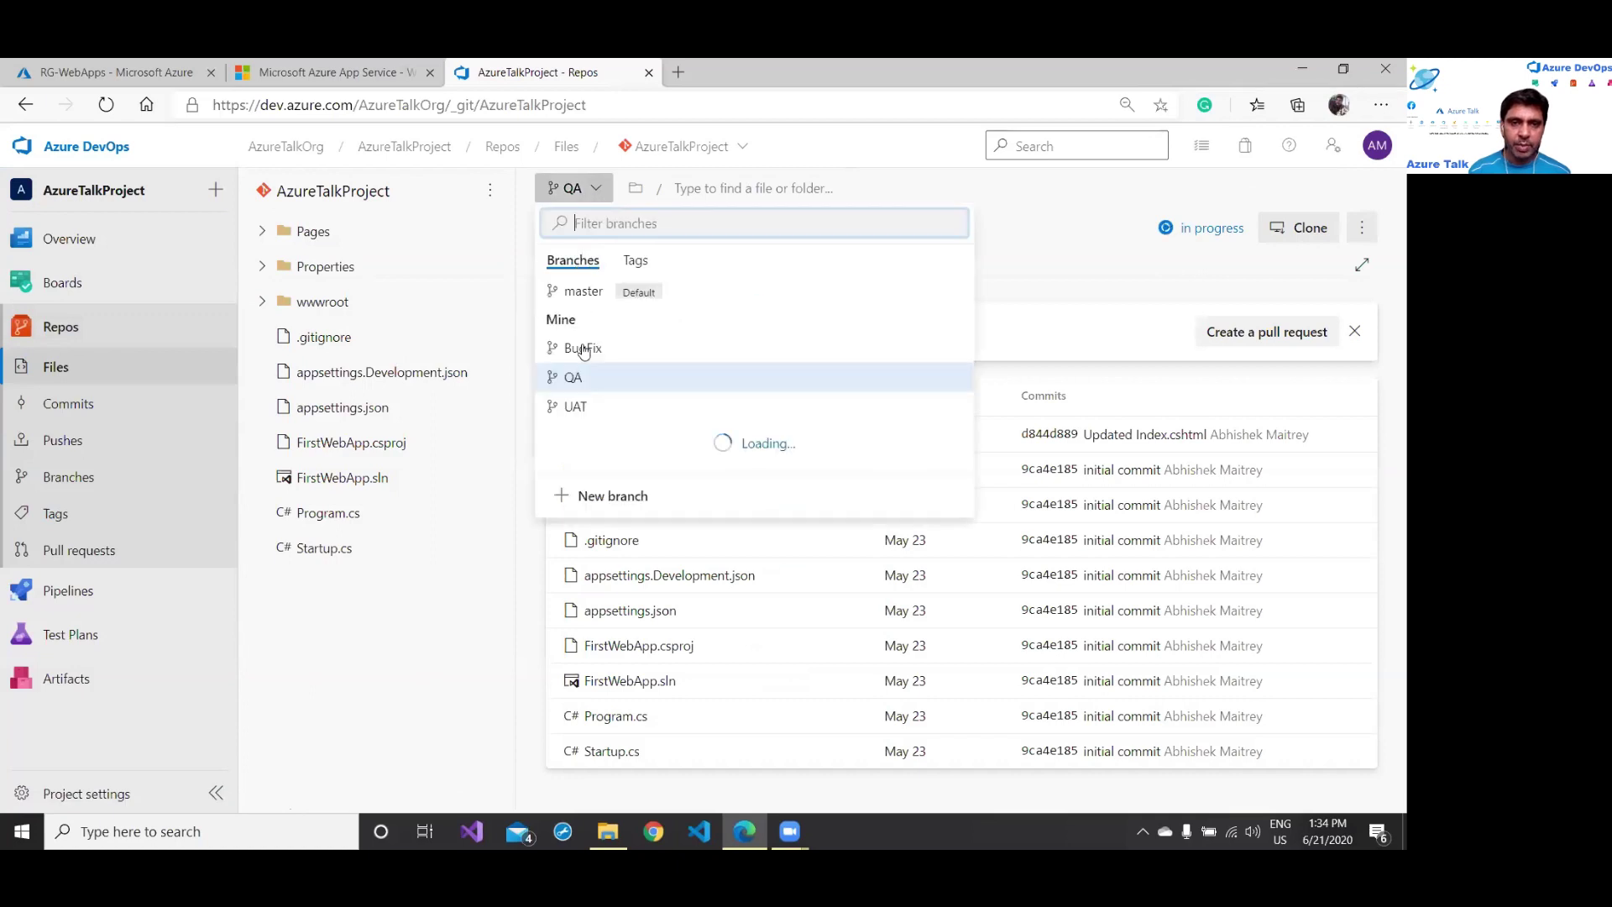
click(574, 407)
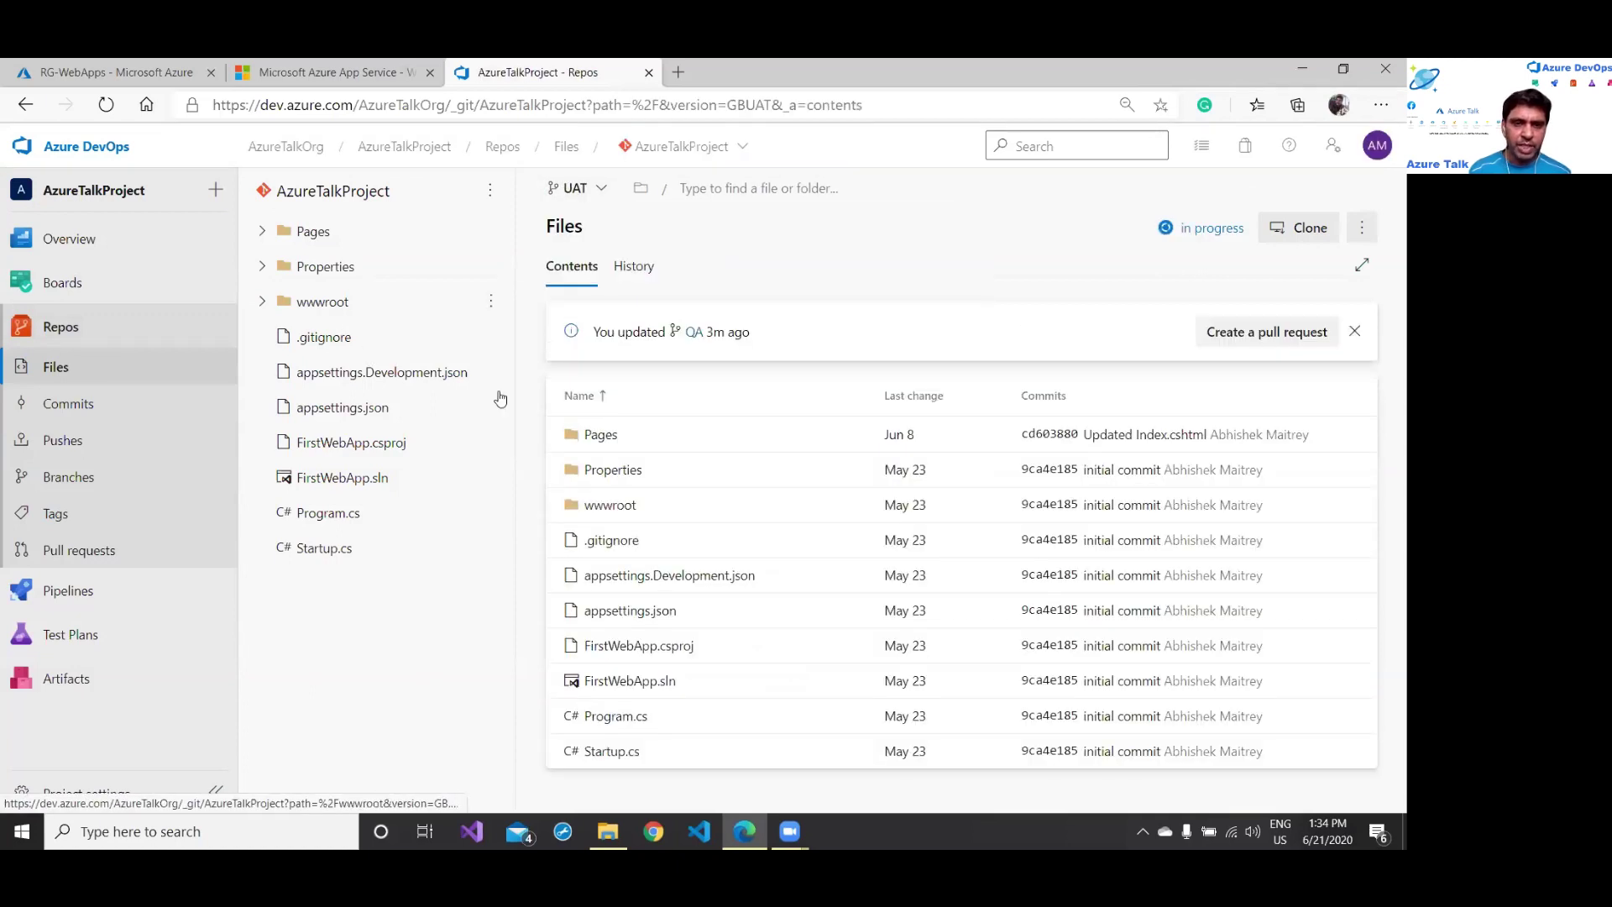
click(606, 436)
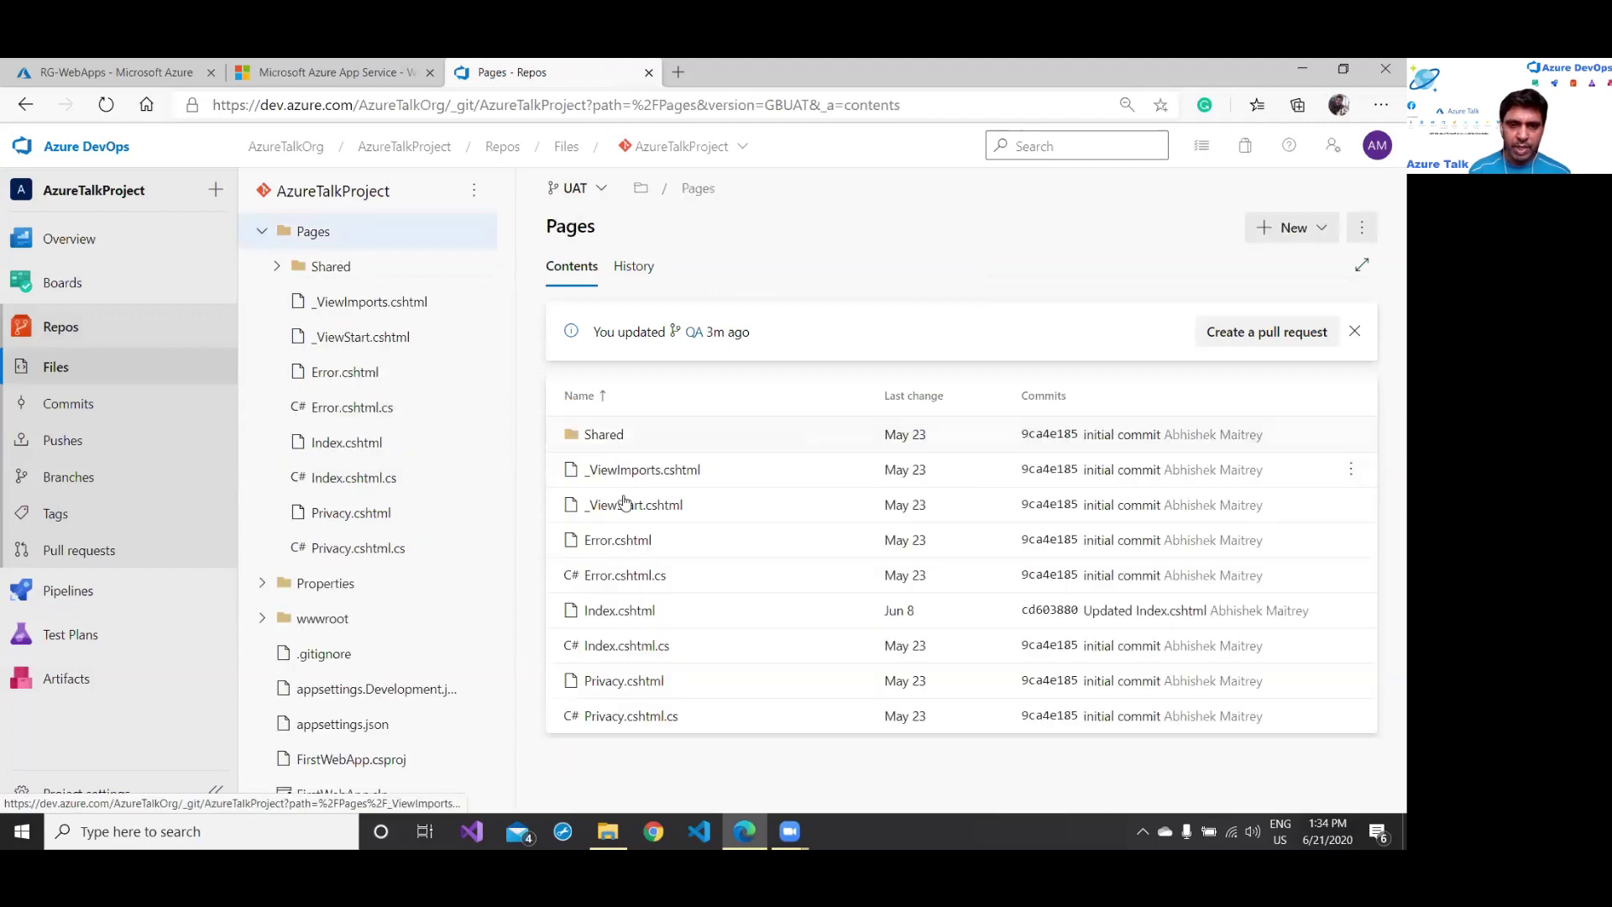
click(633, 612)
click(1309, 230)
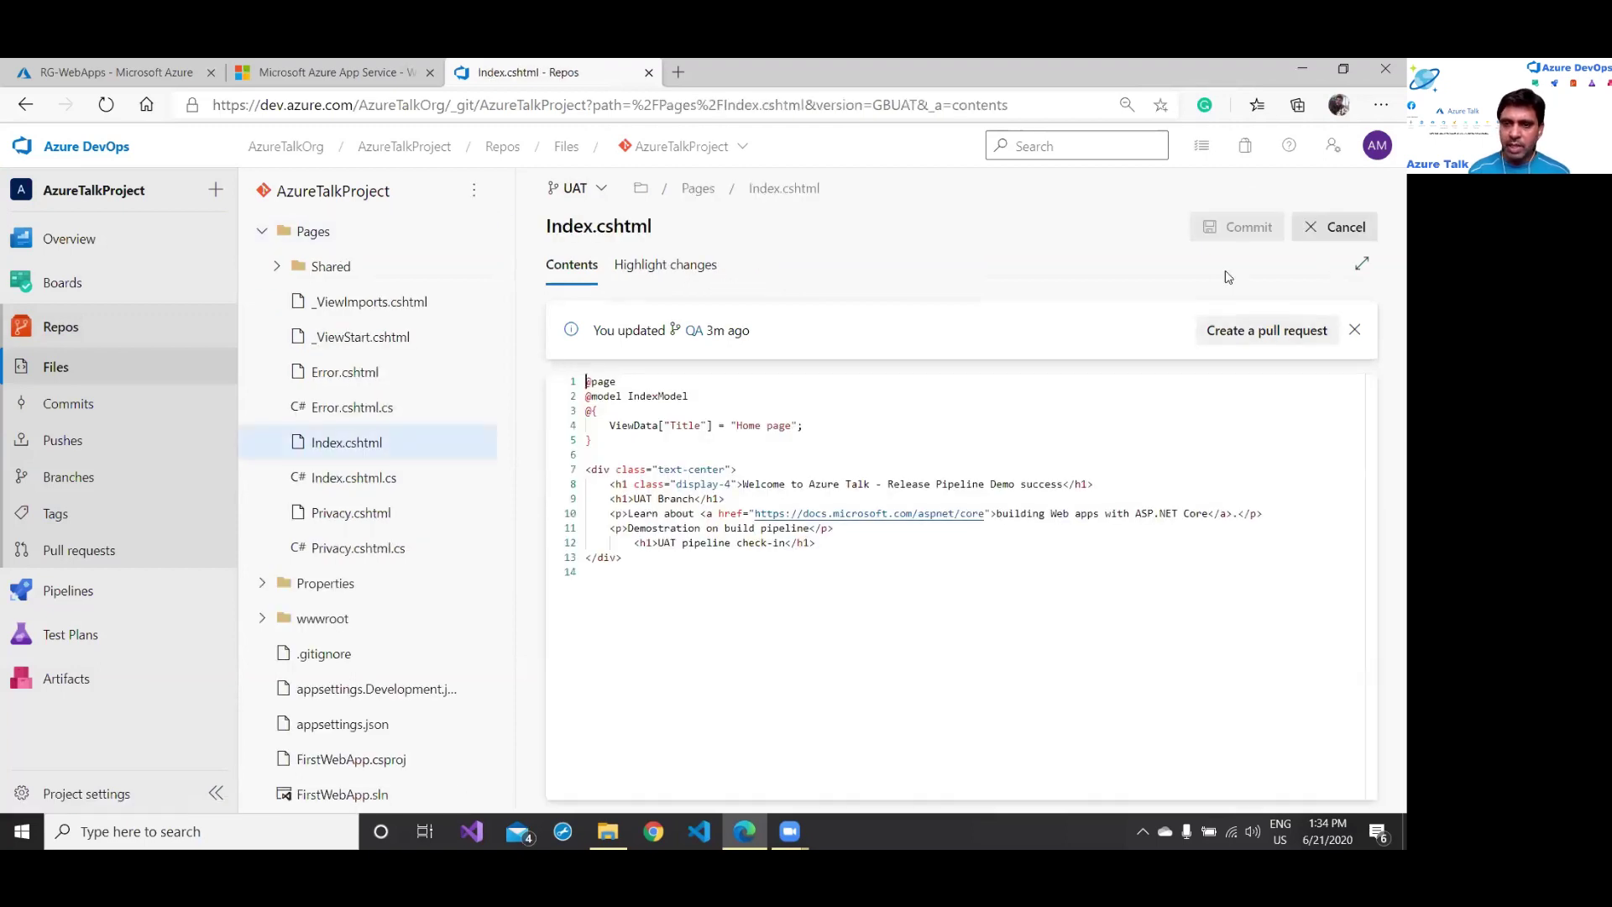
Step: Append "on UAT" to the build pipeline paragraph and commit Index.cshtml to the UAT branch with the default comment
click(809, 528)
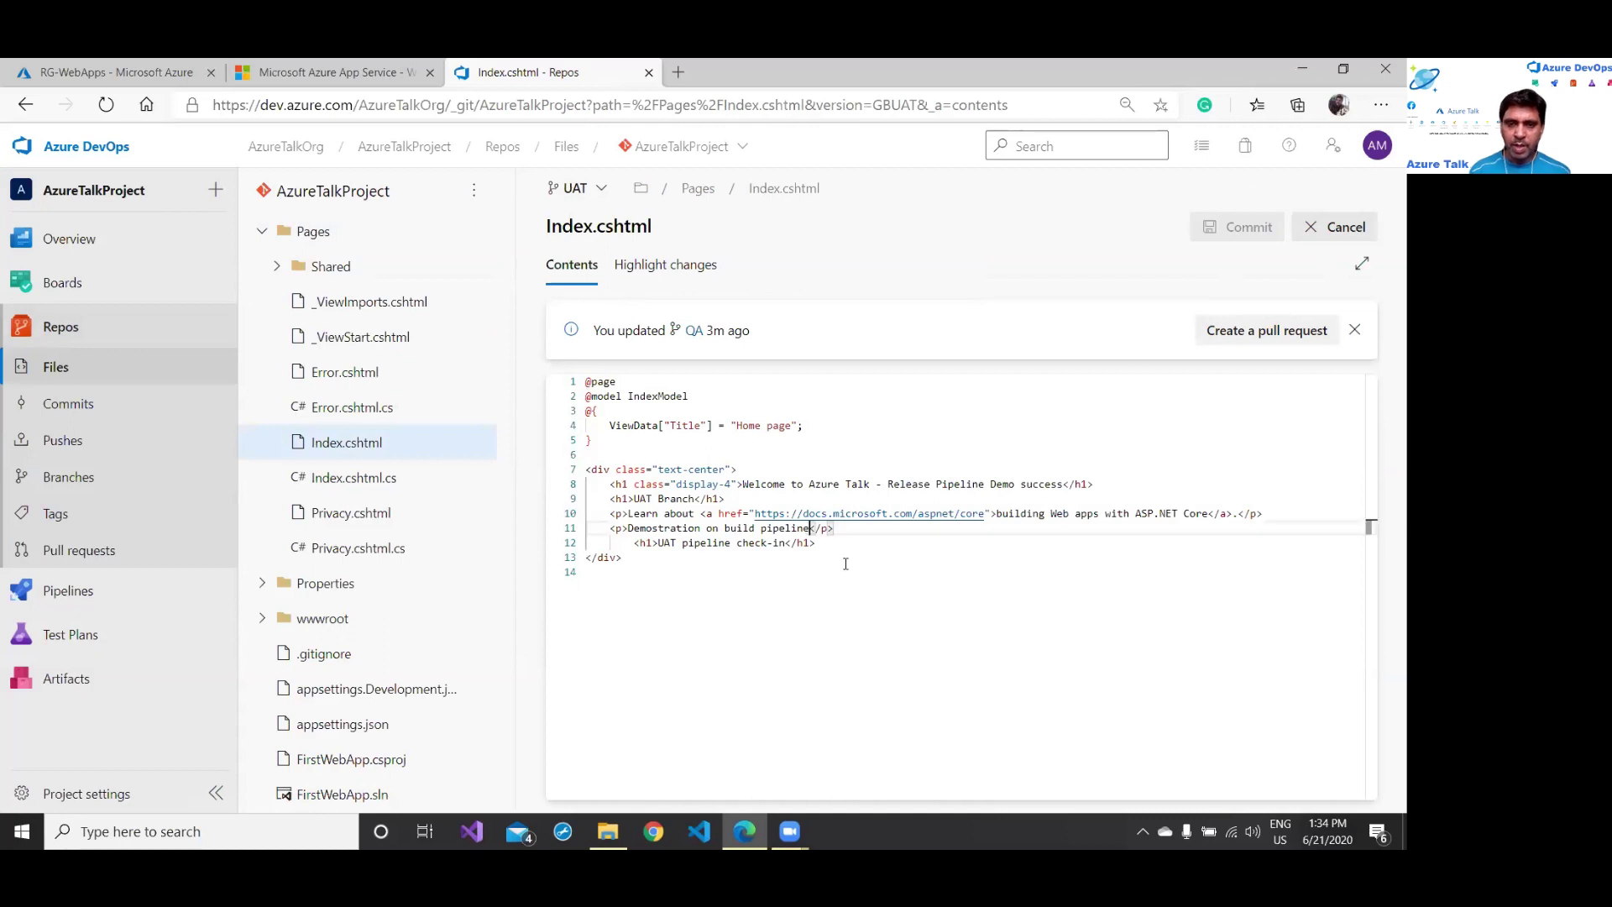
text(on UAT)
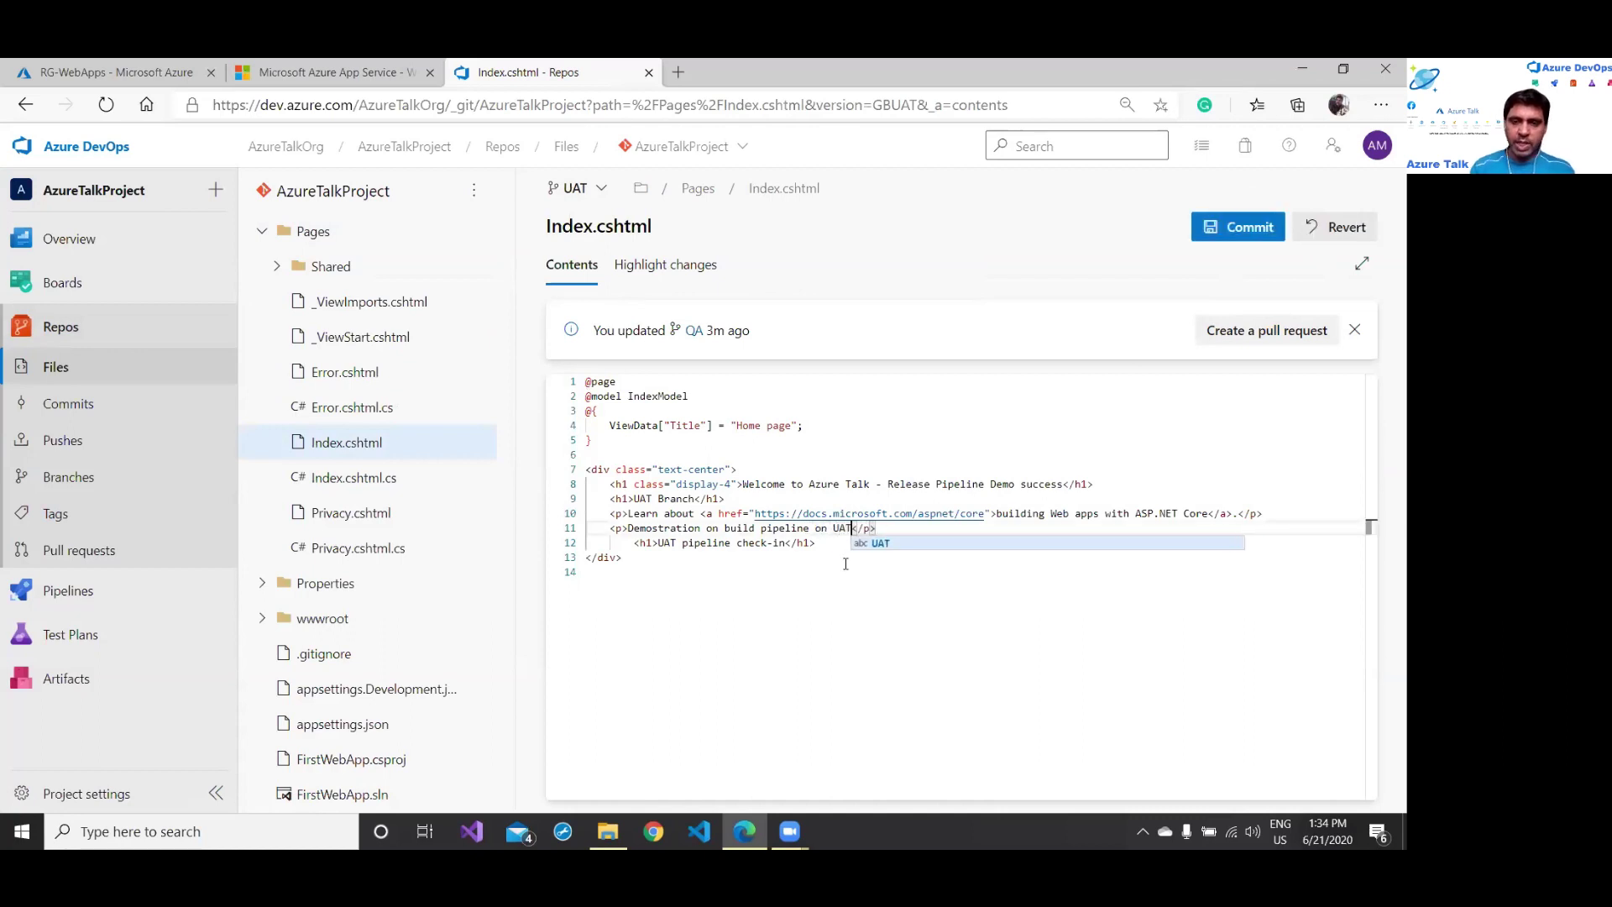
click(1261, 237)
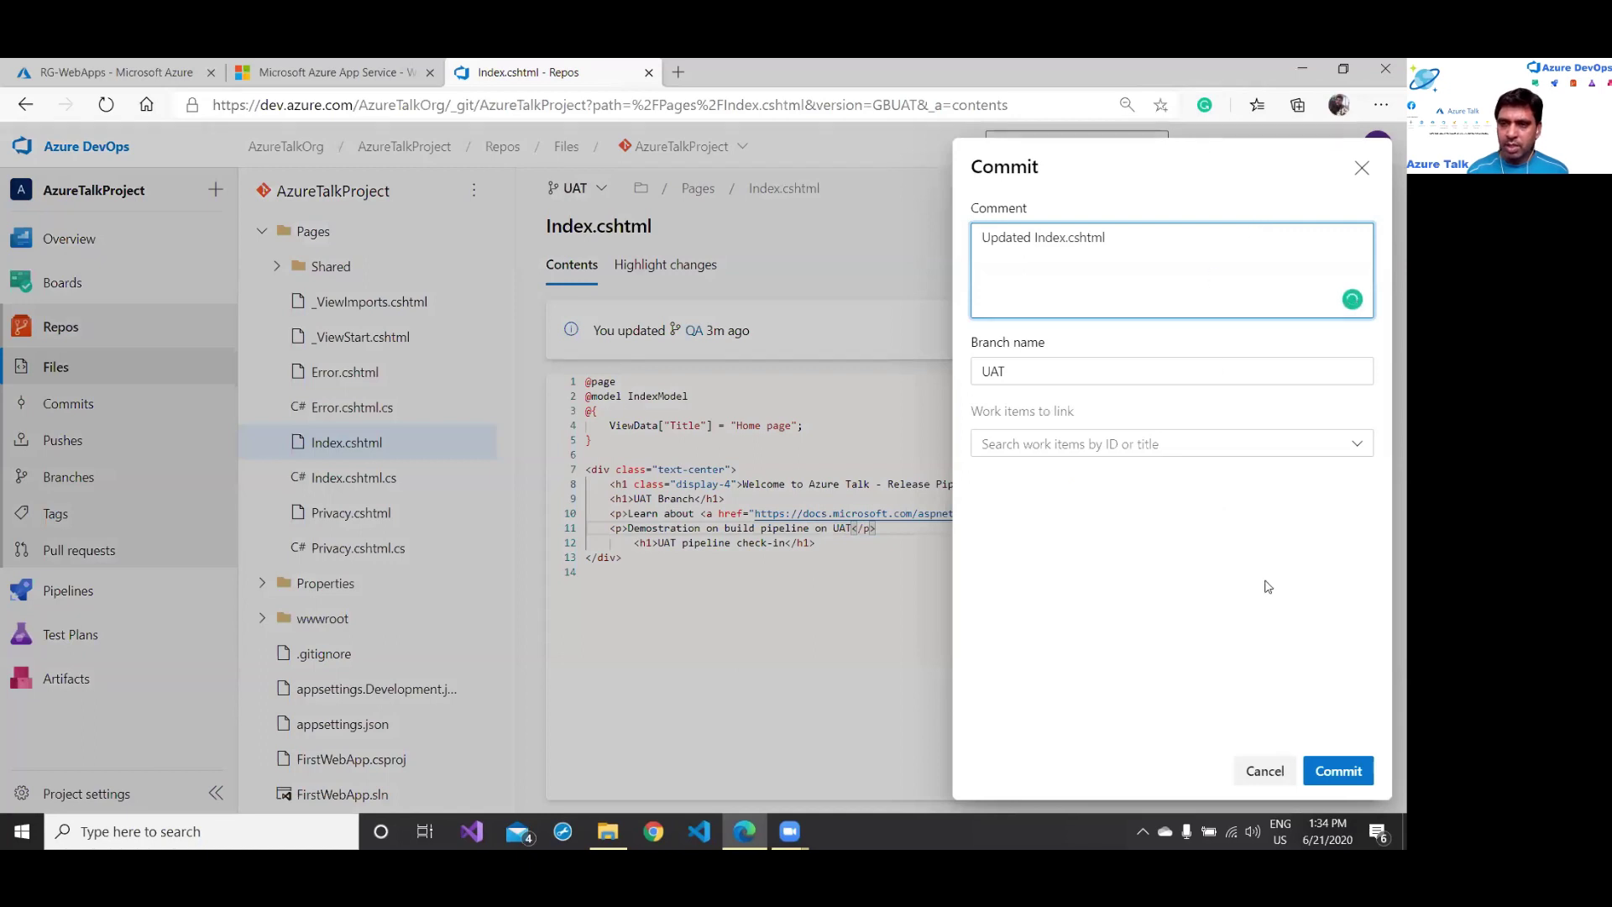
click(1338, 771)
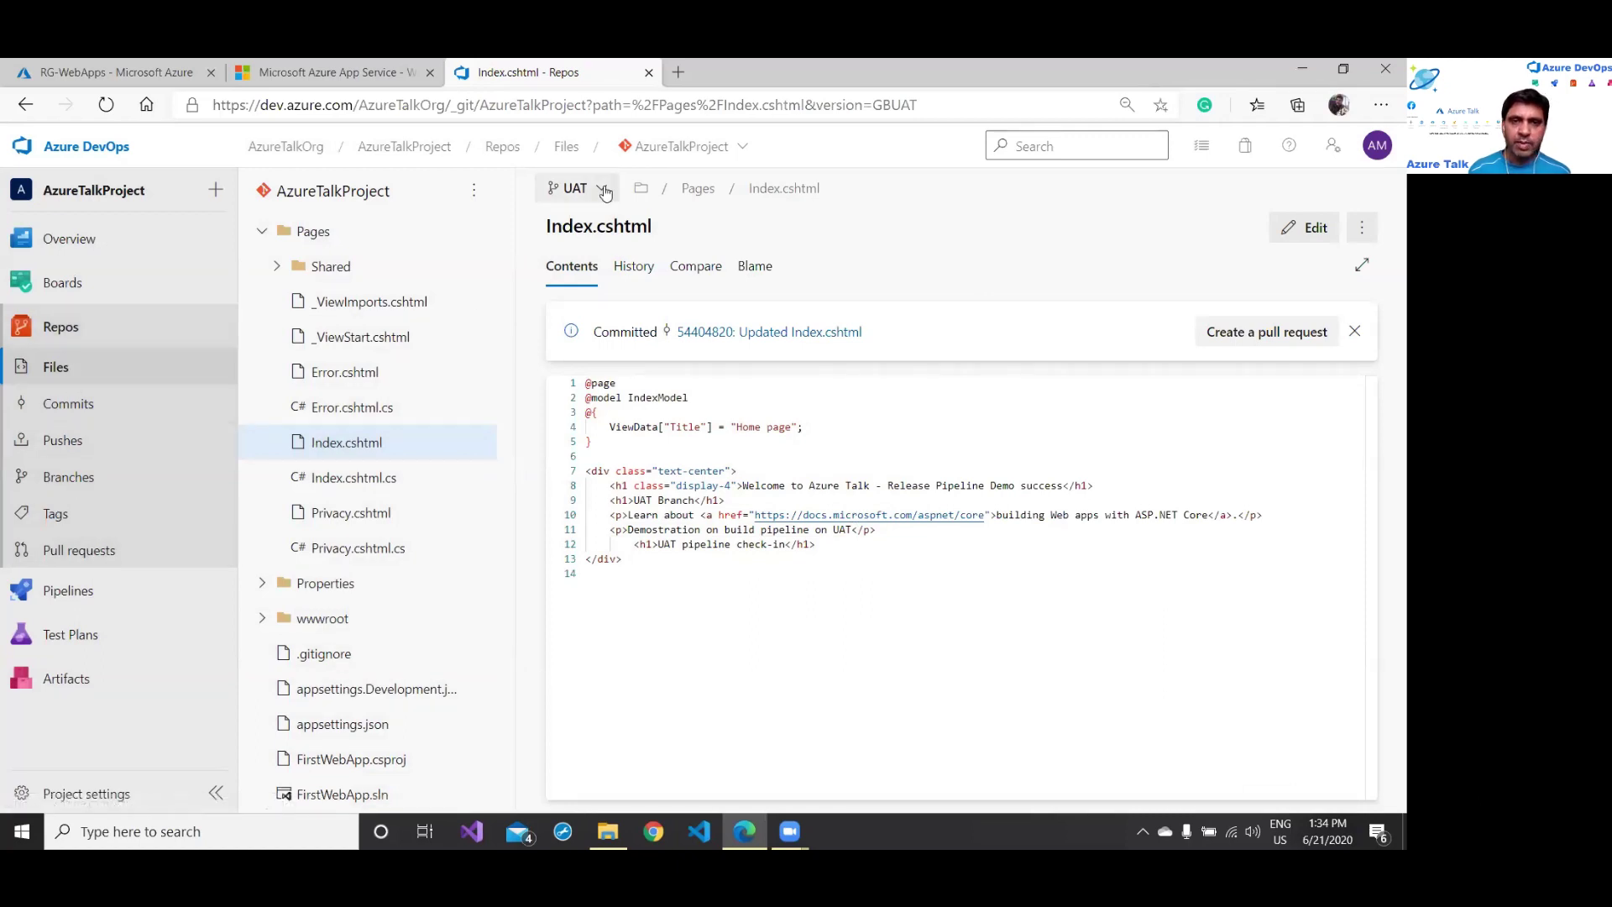
Step: Switch to the master branch and open its Index.cshtml for editing at the end of the check-in heading
click(576, 188)
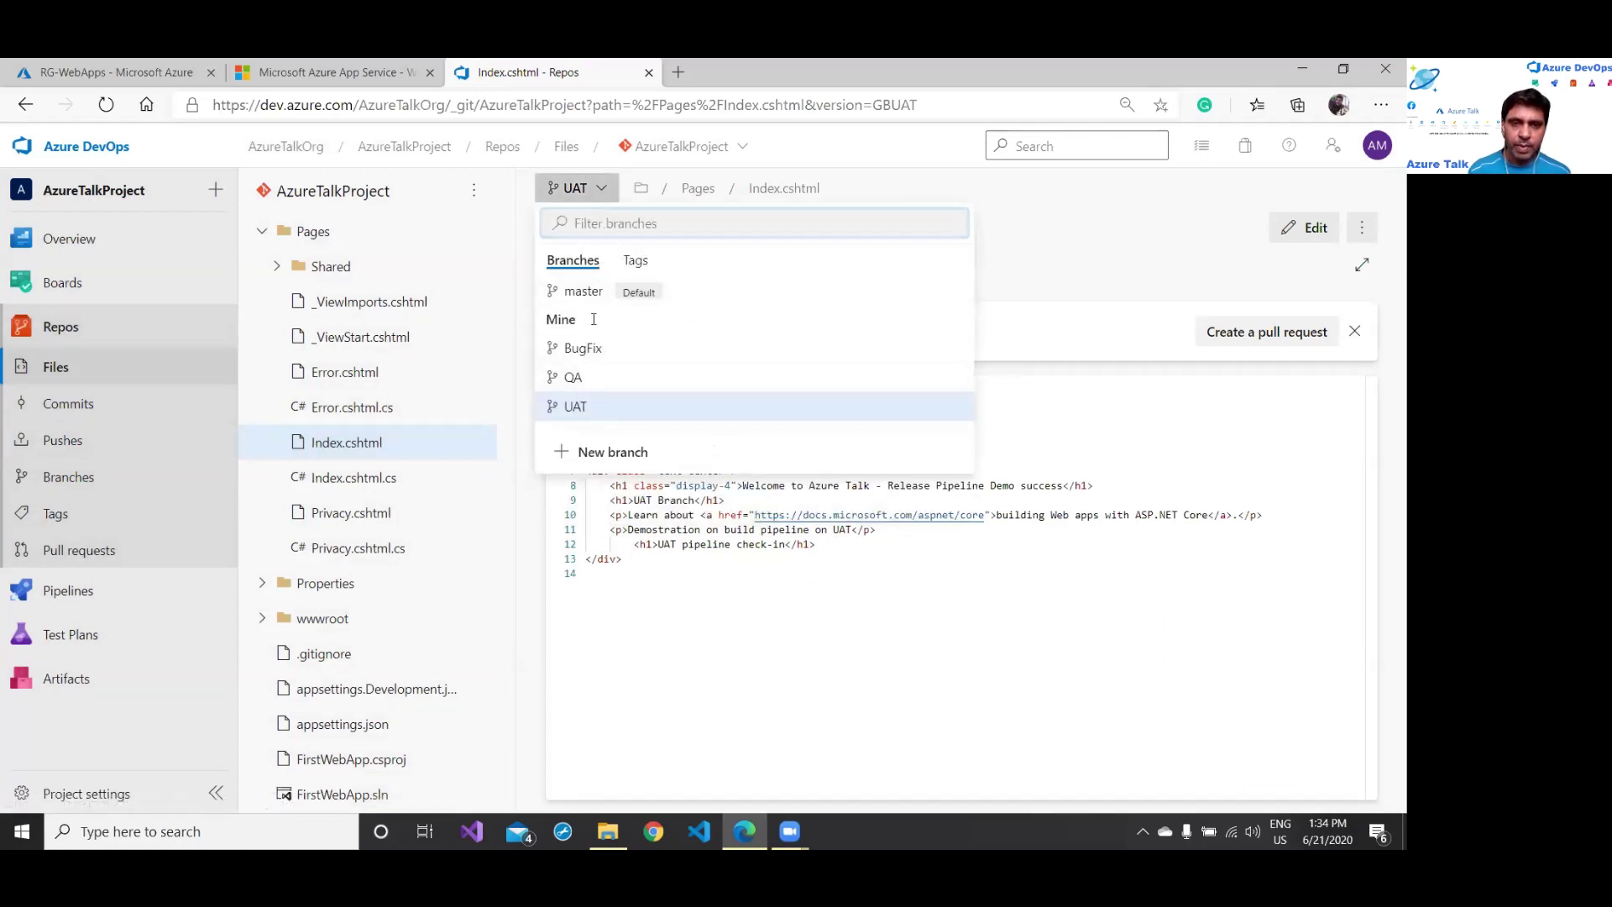
click(583, 293)
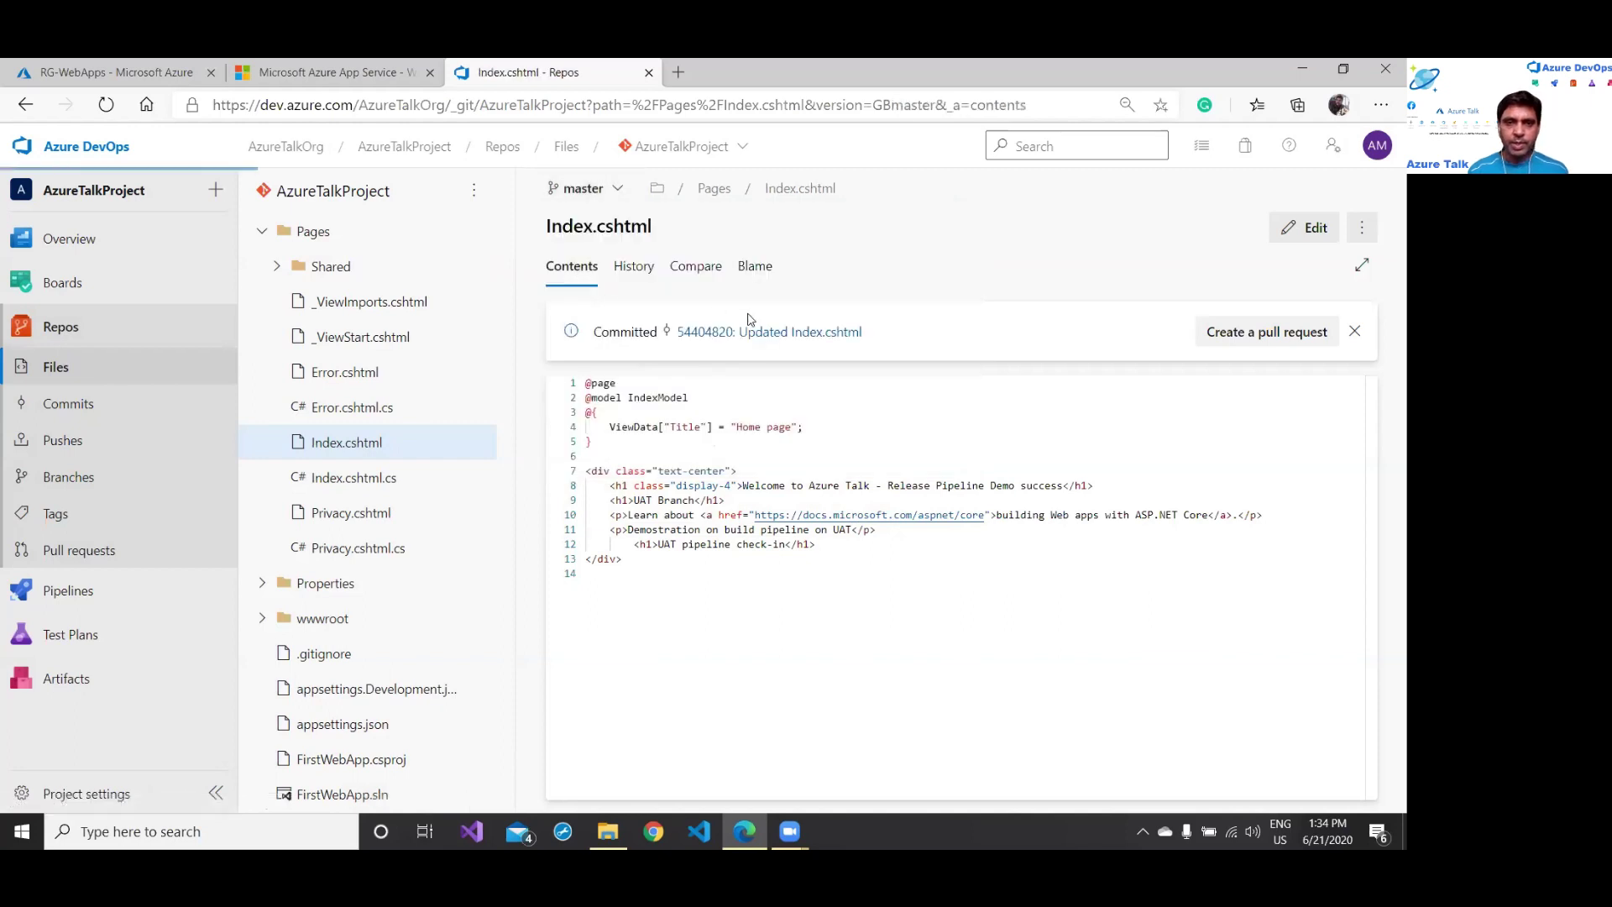
click(809, 544)
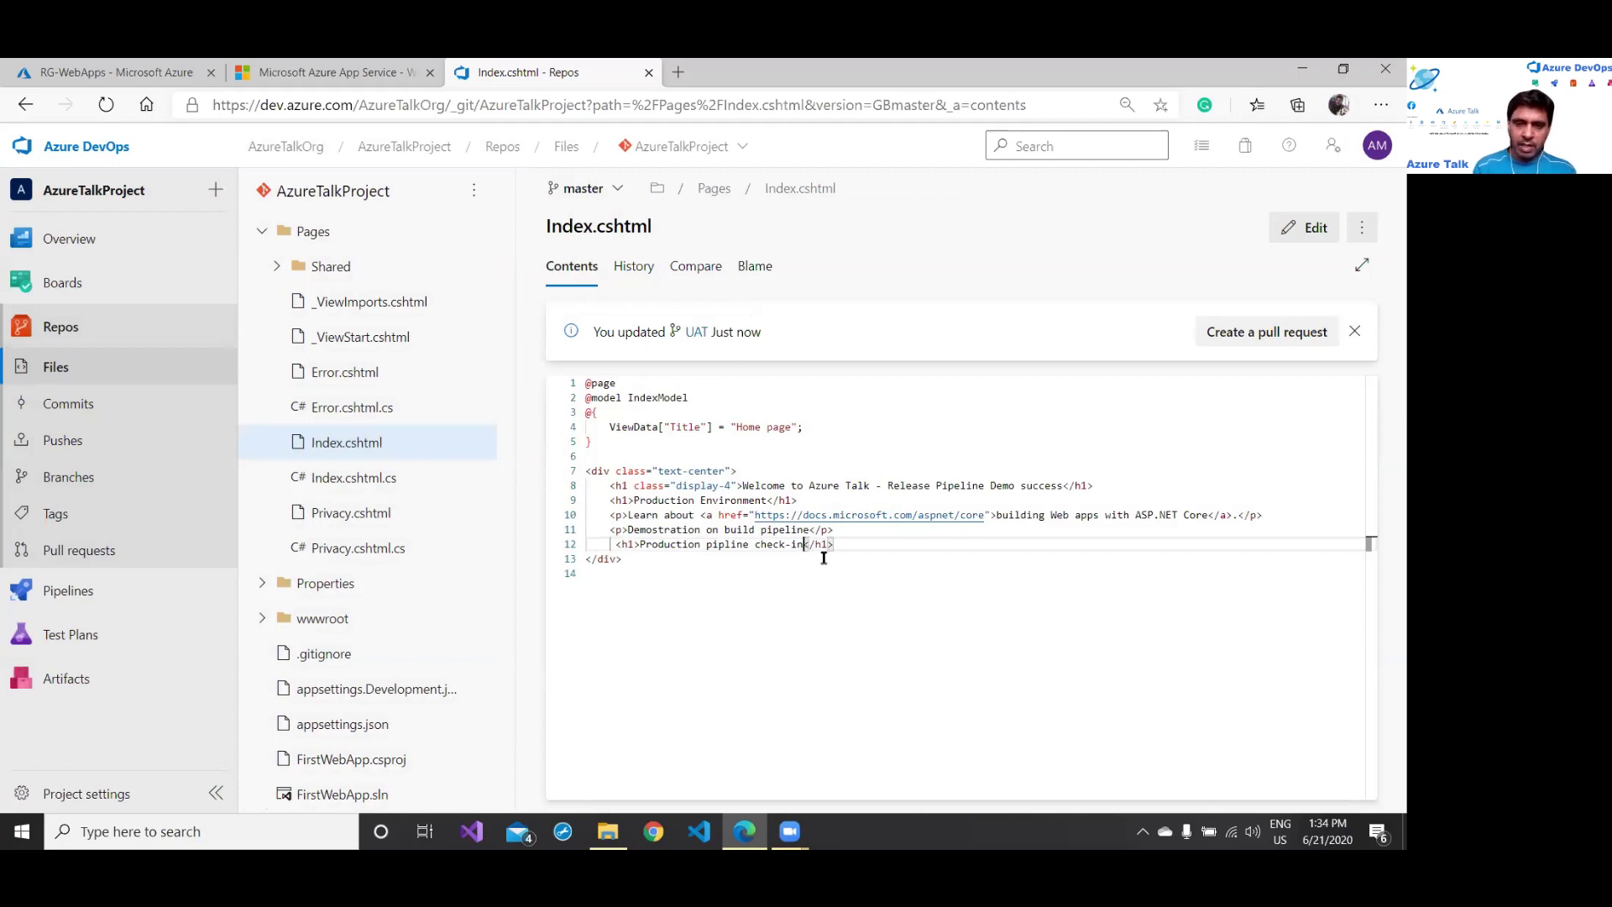
click(1306, 227)
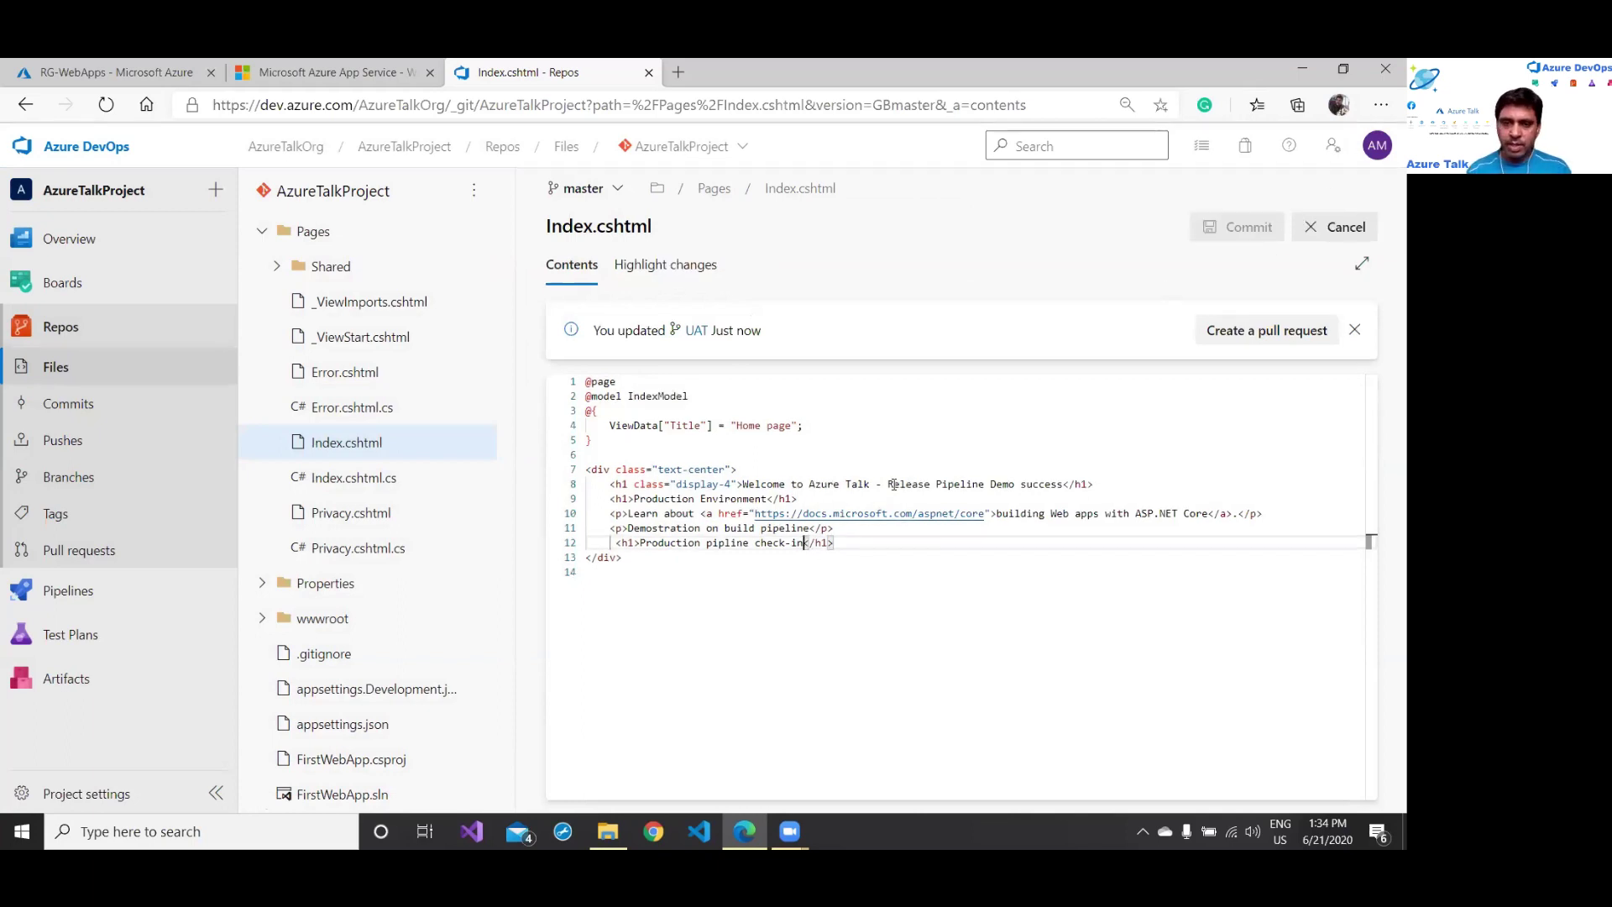
Step: Extend the last heading to "Production pipline check-in and build" and commit Index.cshtml to the master branch
text(and )
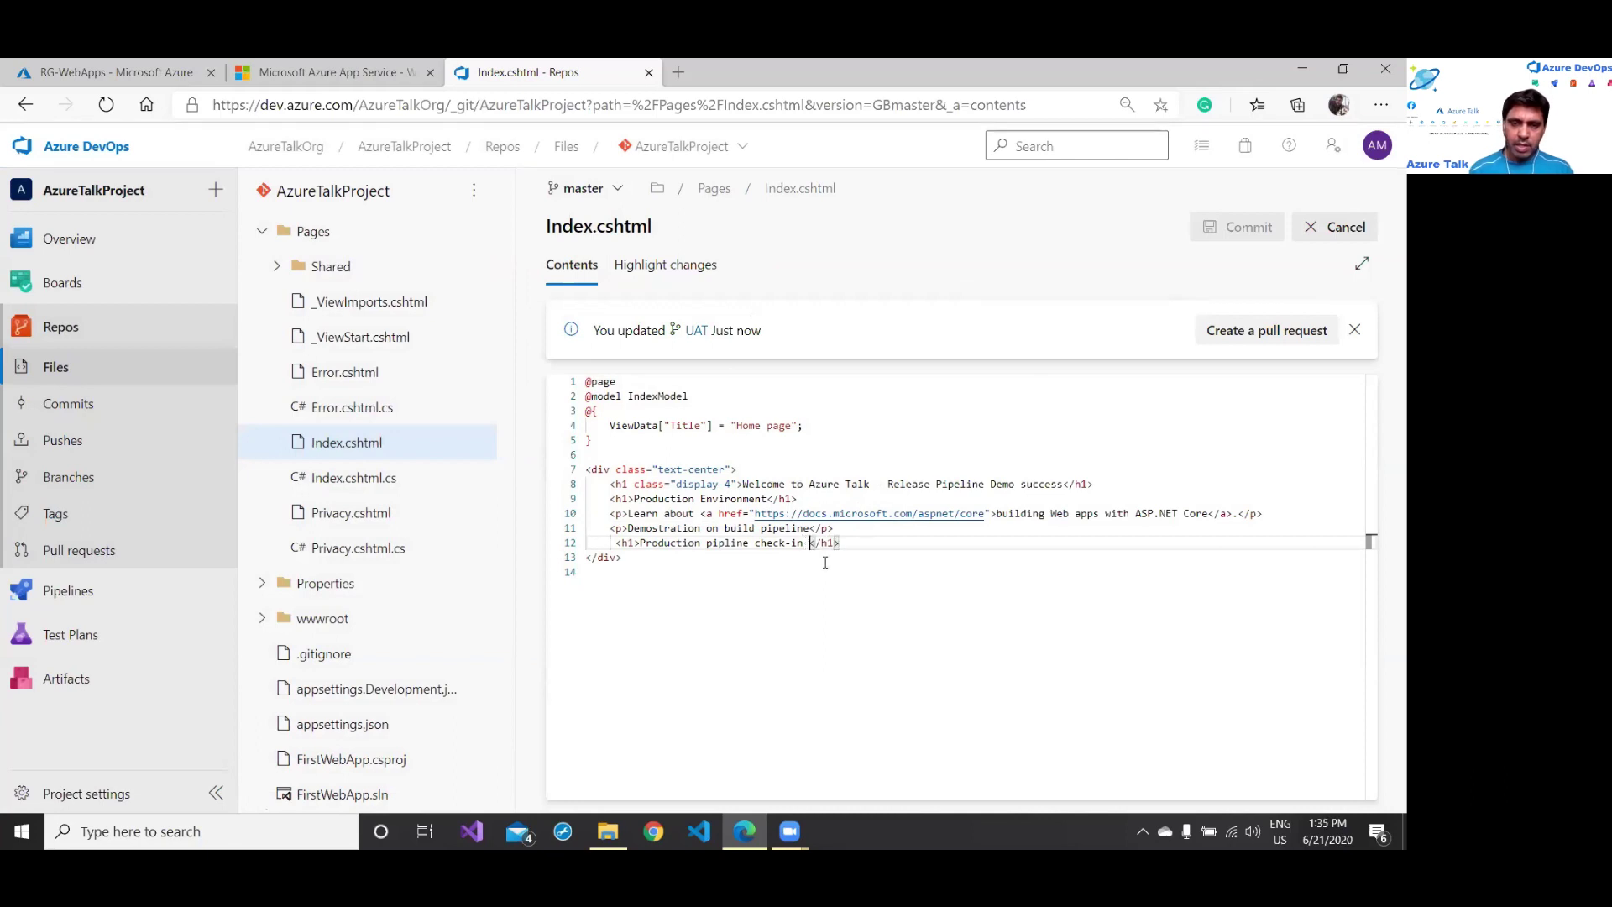
text(build)
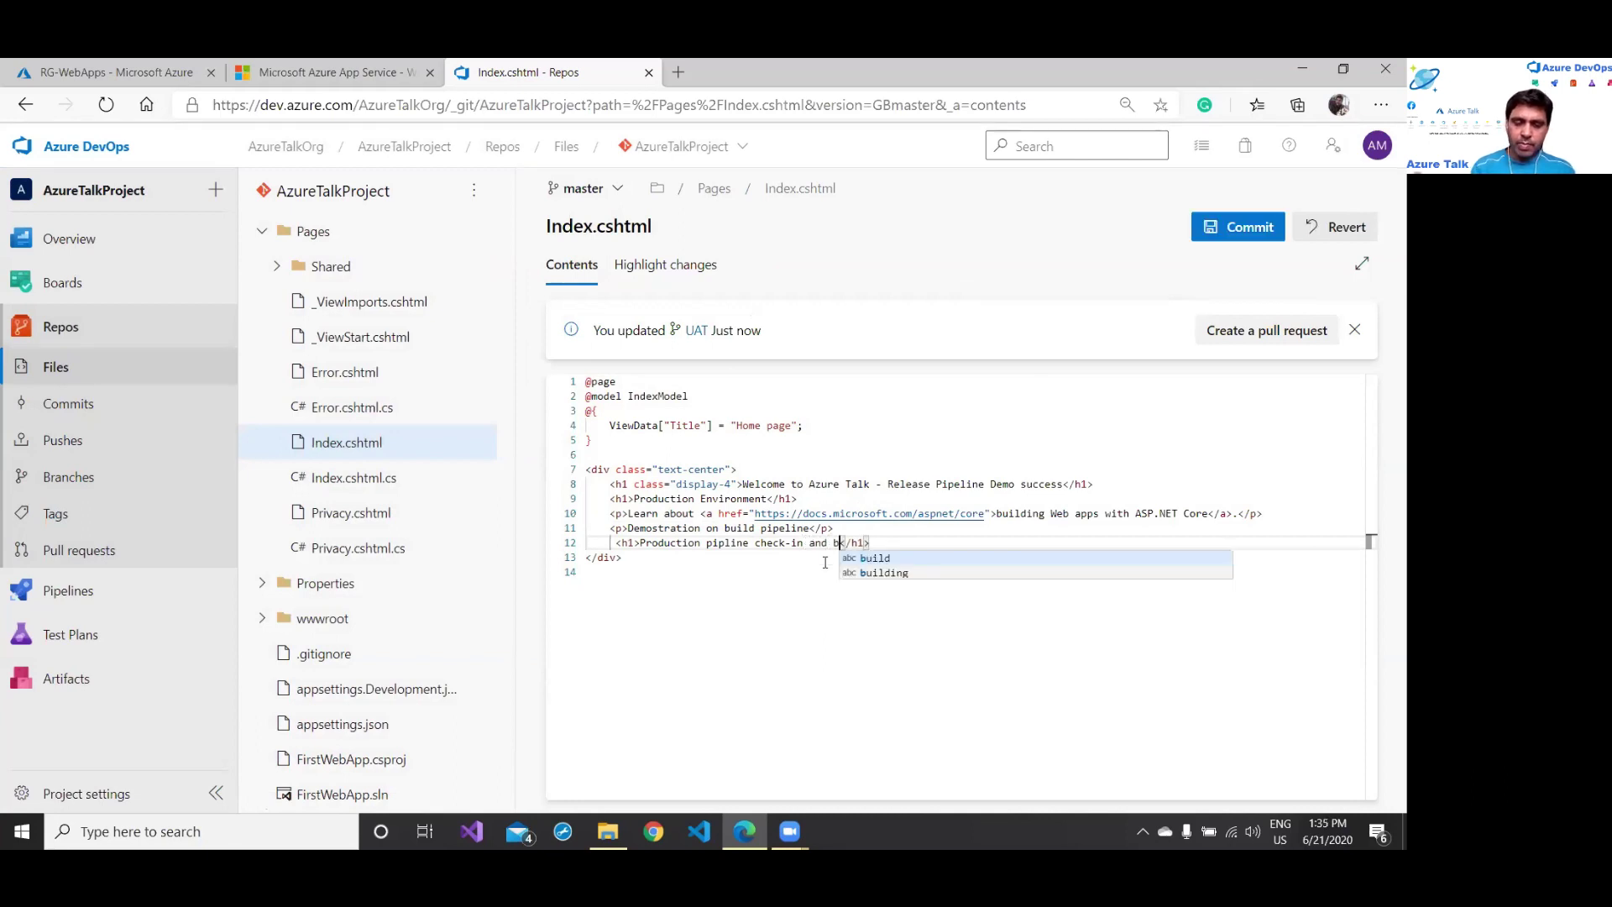
click(1228, 230)
click(1339, 770)
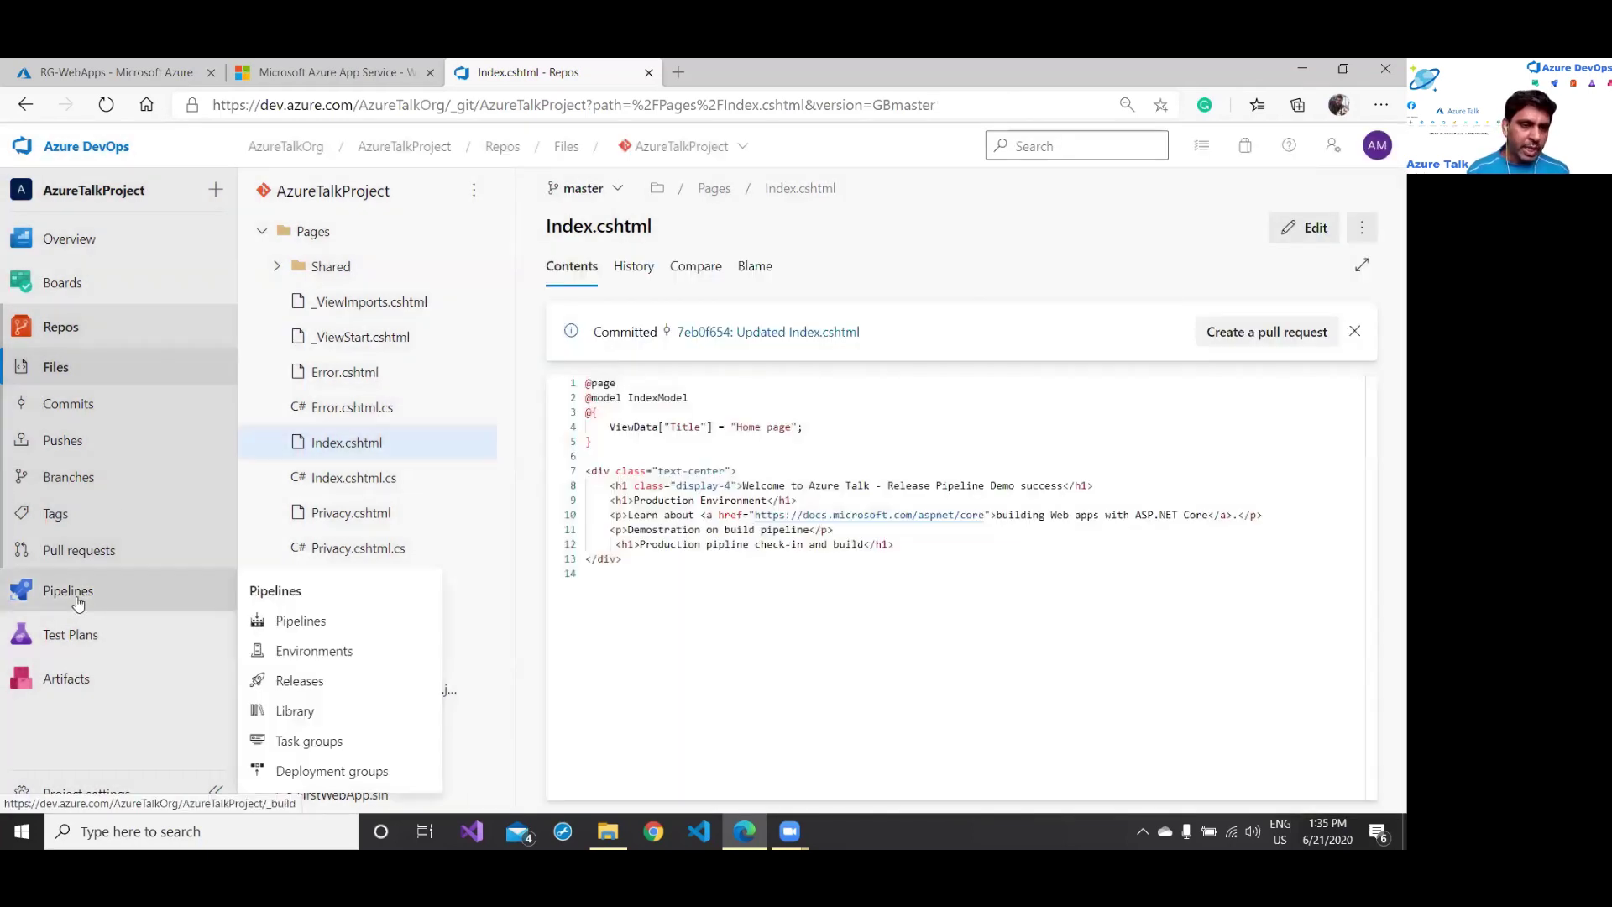
Step: Check the recent build pipeline runs and the stage status of the releases in New release pipeline
click(77, 602)
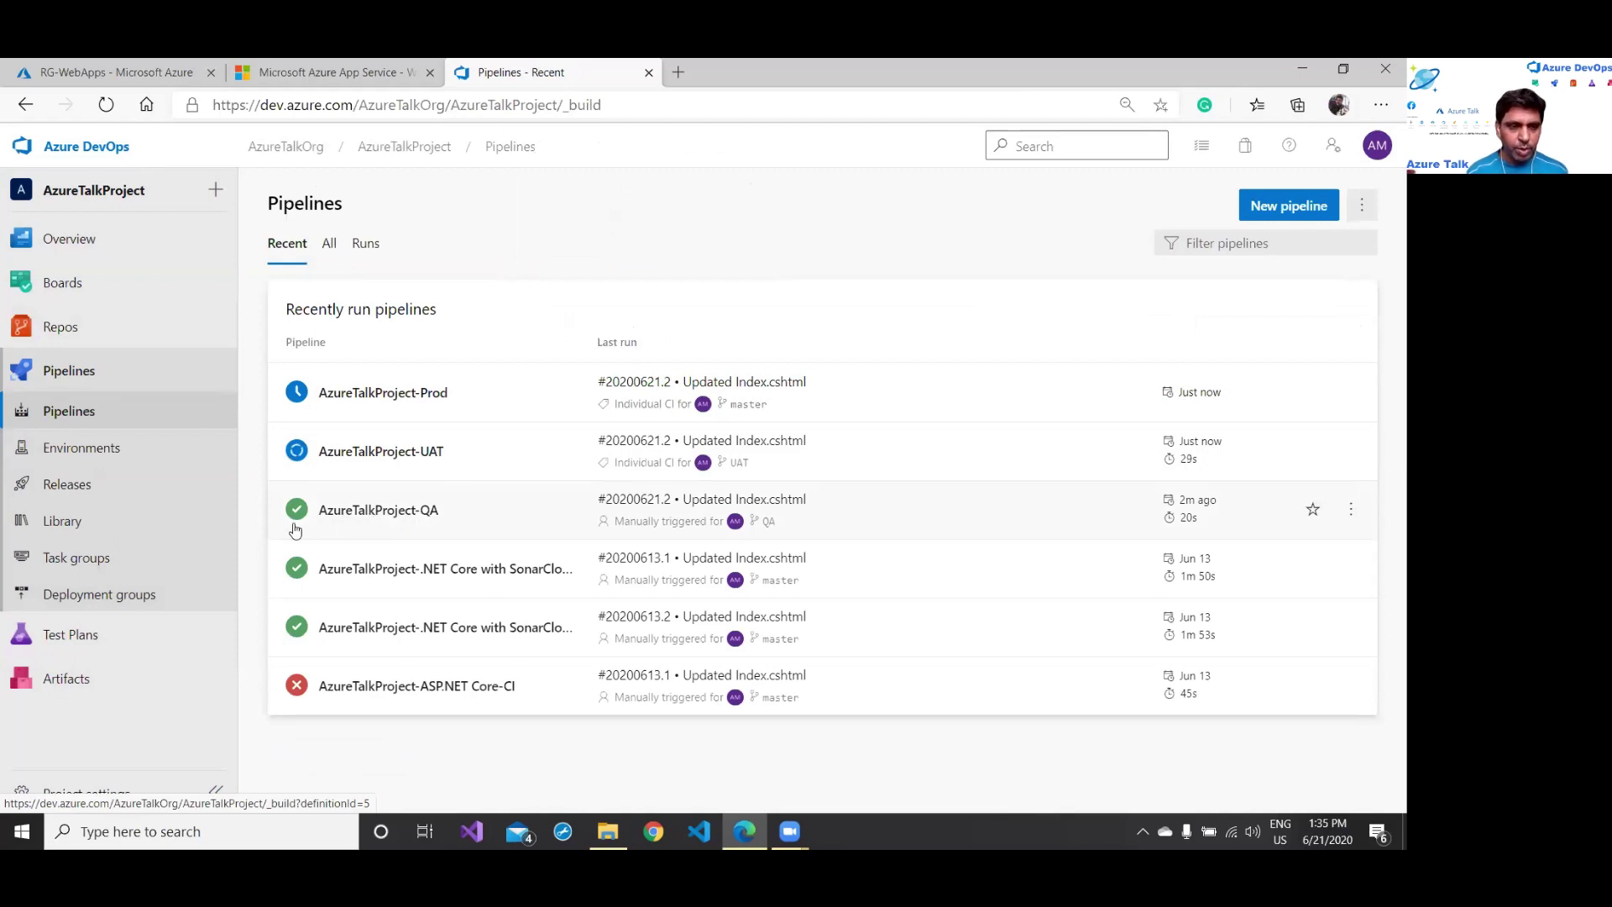
click(75, 484)
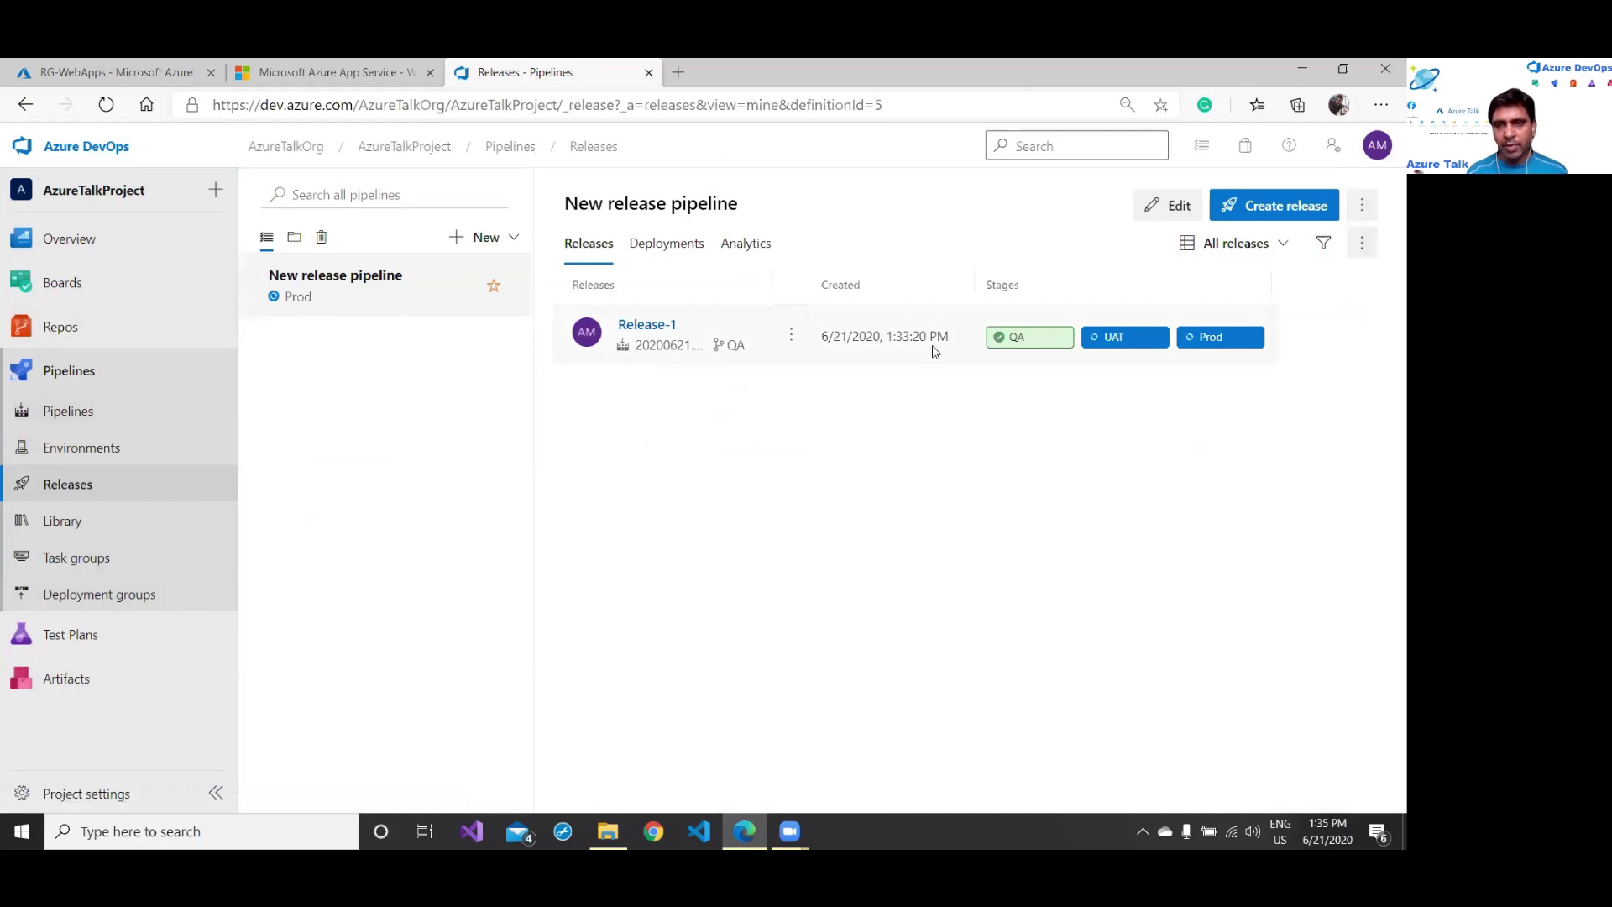
Step: Check the deployment logs of Release-1's QA stage and dismiss the mail notification
click(1023, 346)
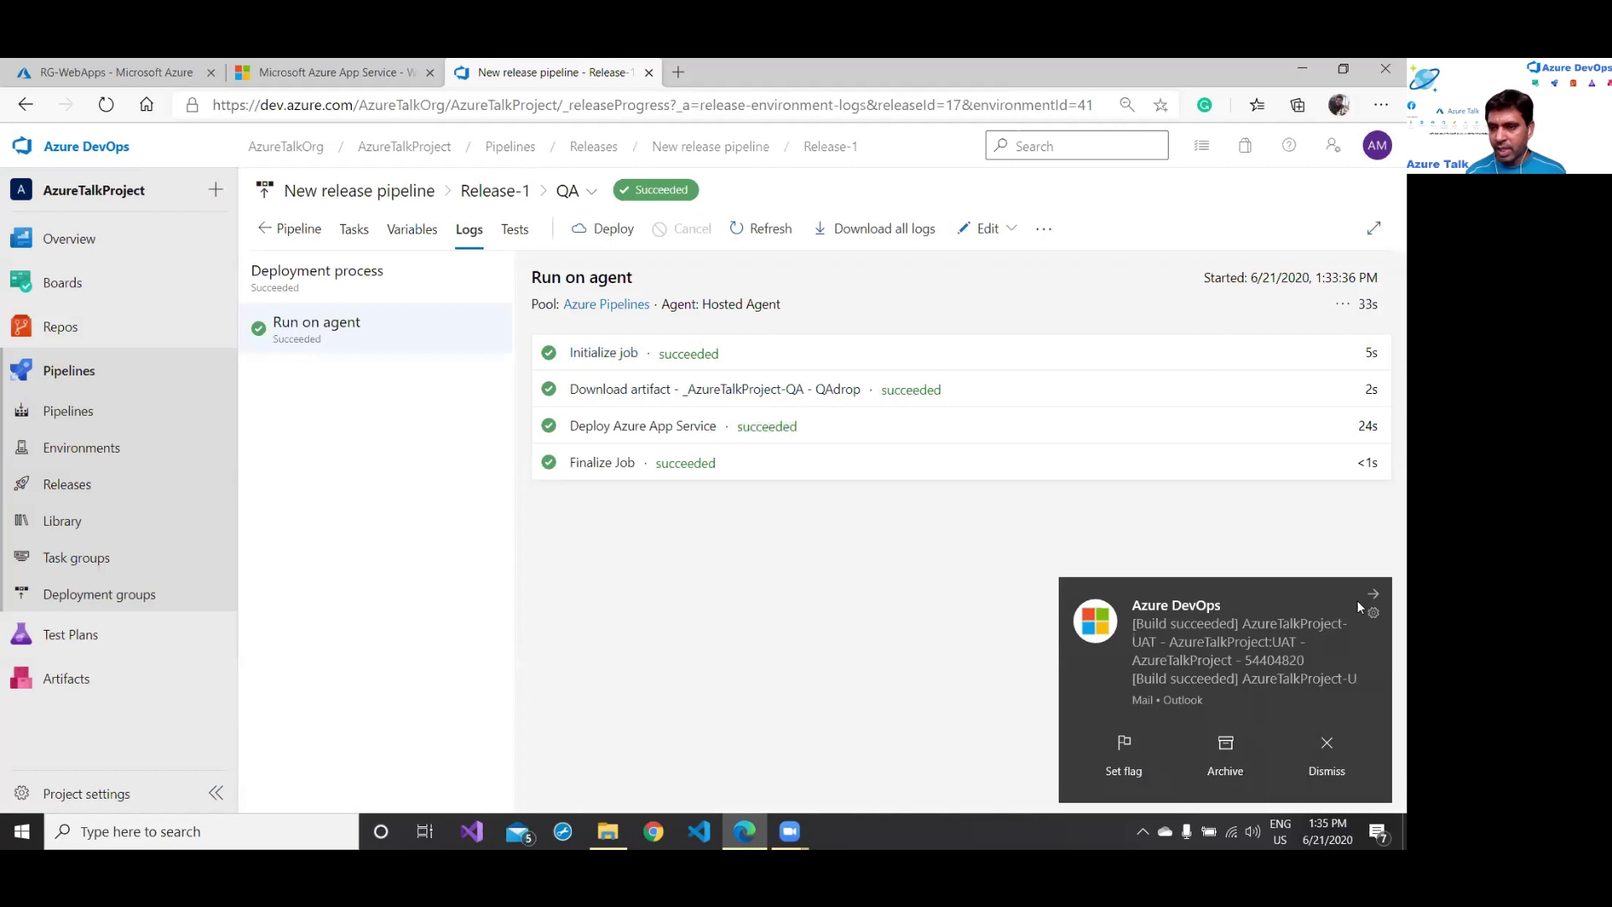
click(1374, 594)
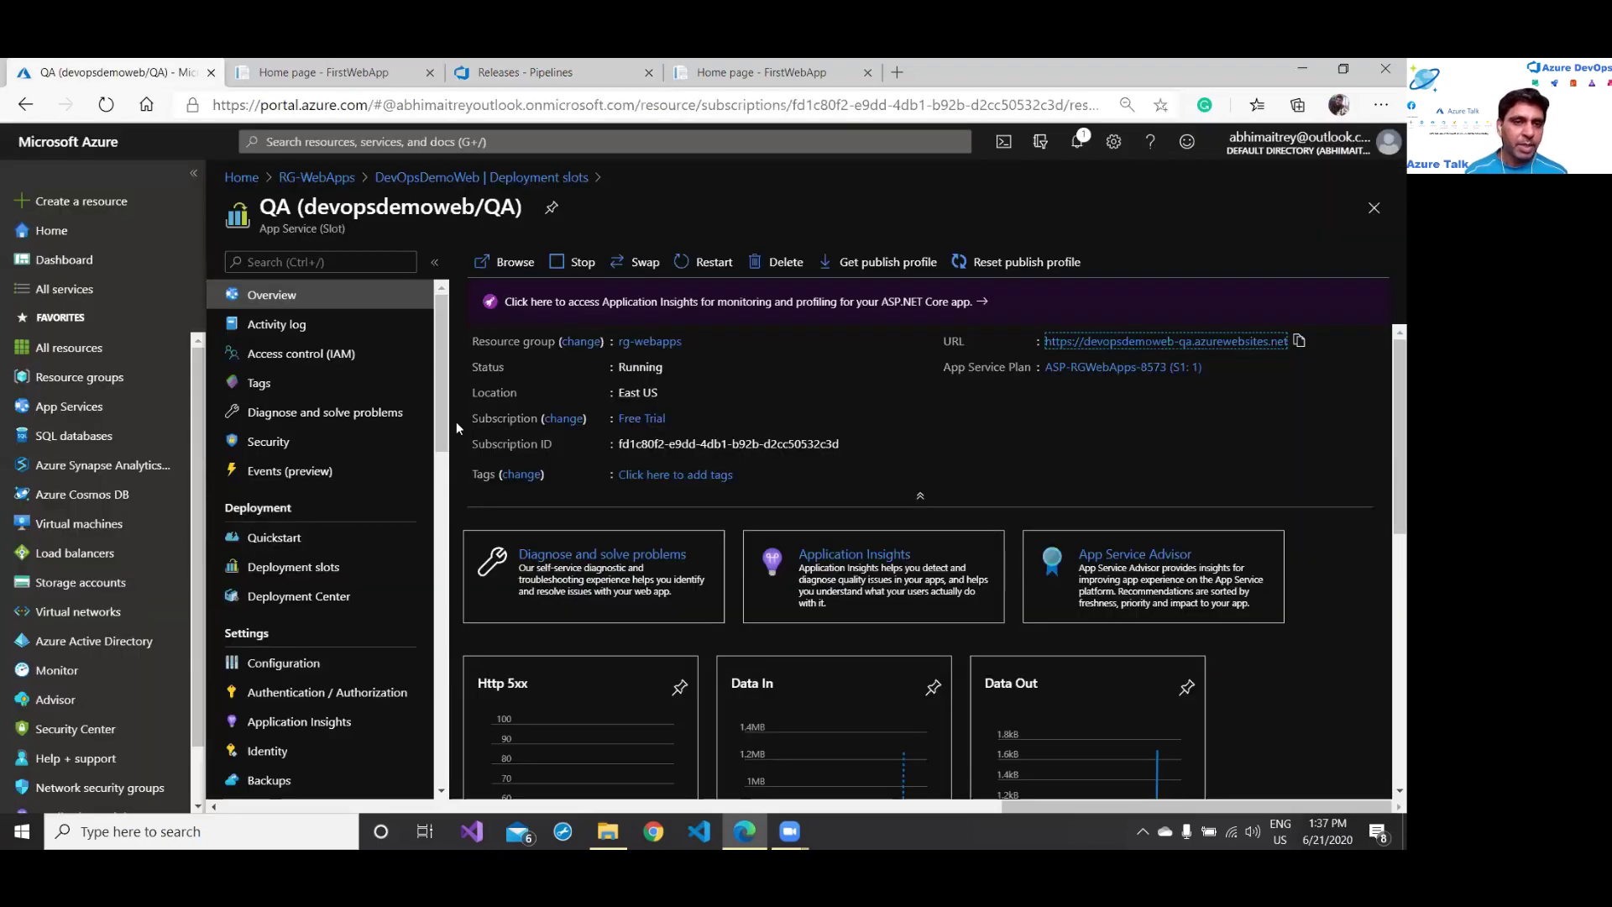
Step: Switch to the Azure portal and check the DevOpsDemoWeb deployment slots, including devopsdemoweb-UAT
click(118, 72)
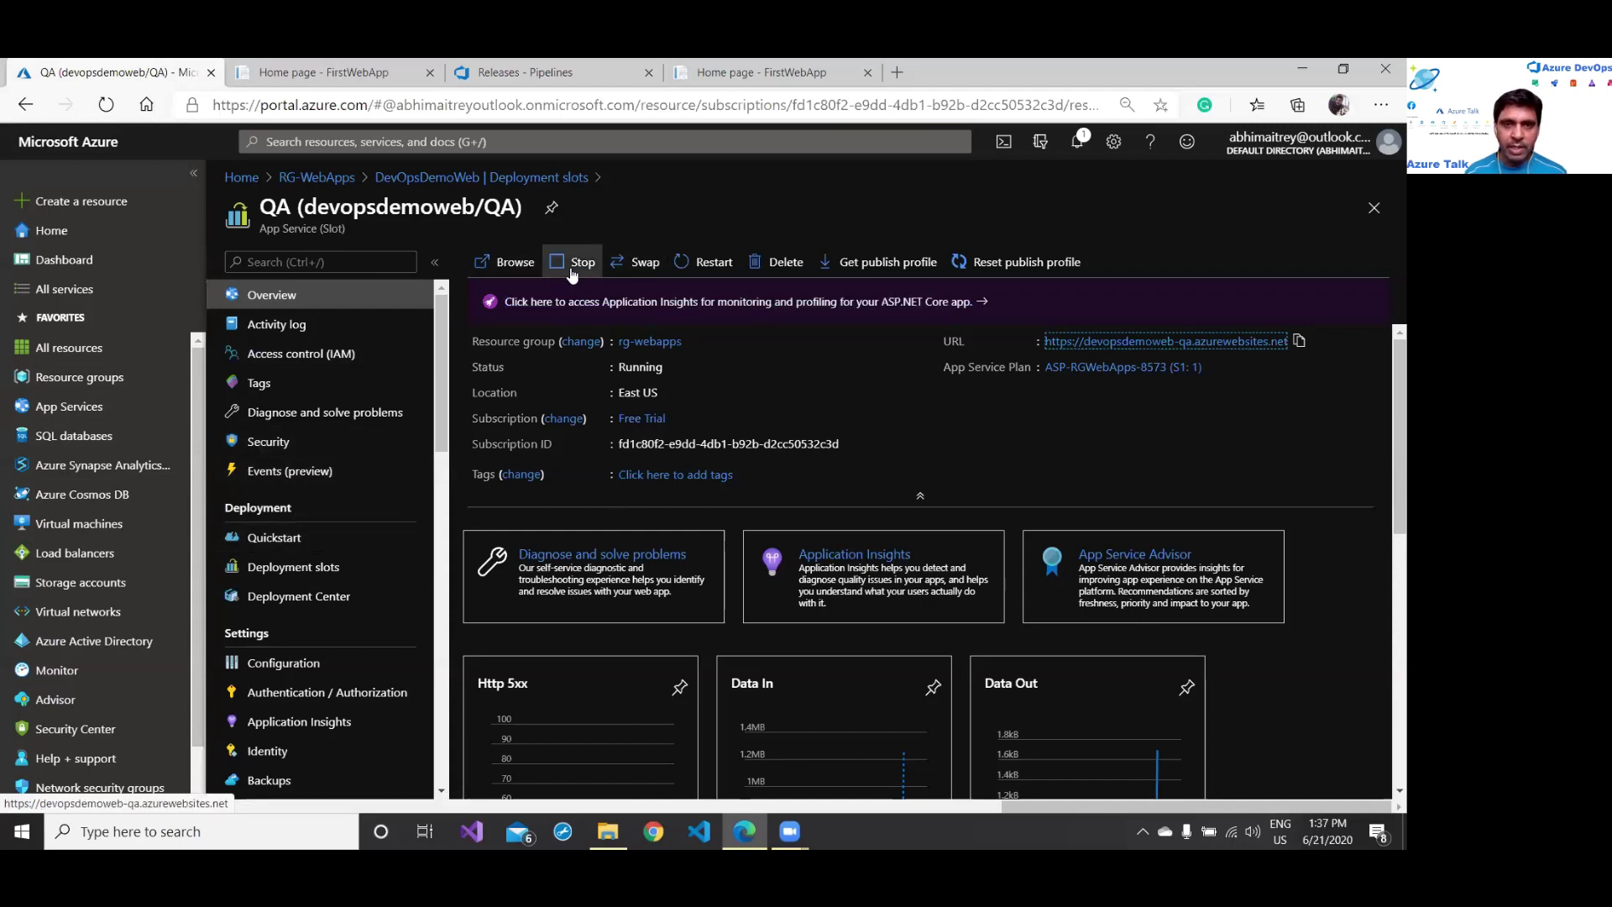
click(293, 567)
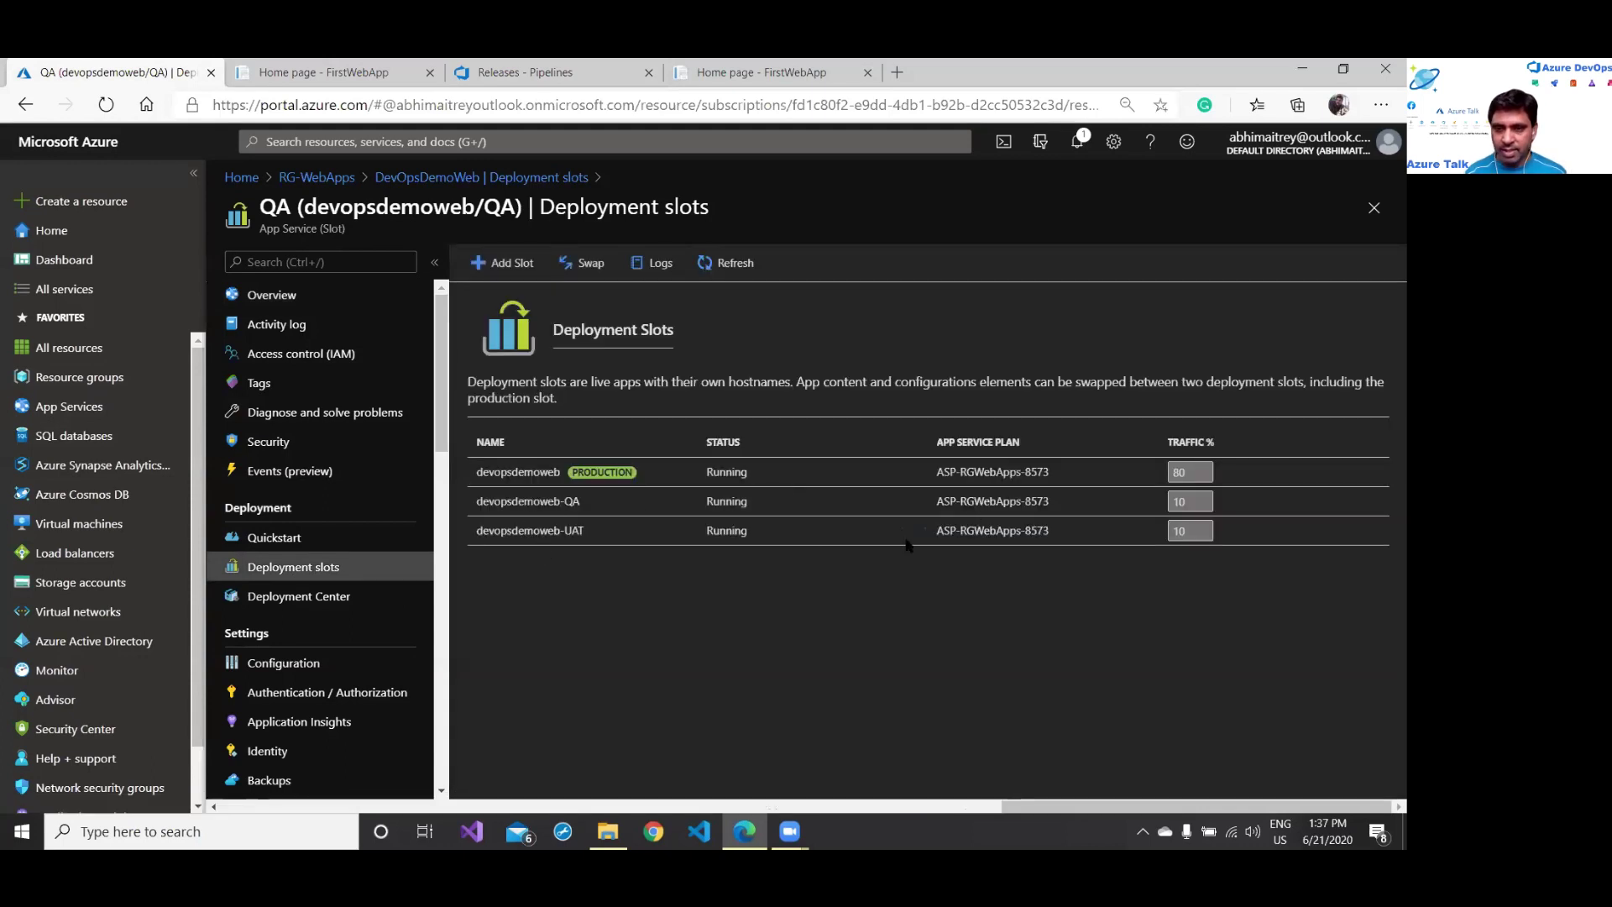
click(557, 530)
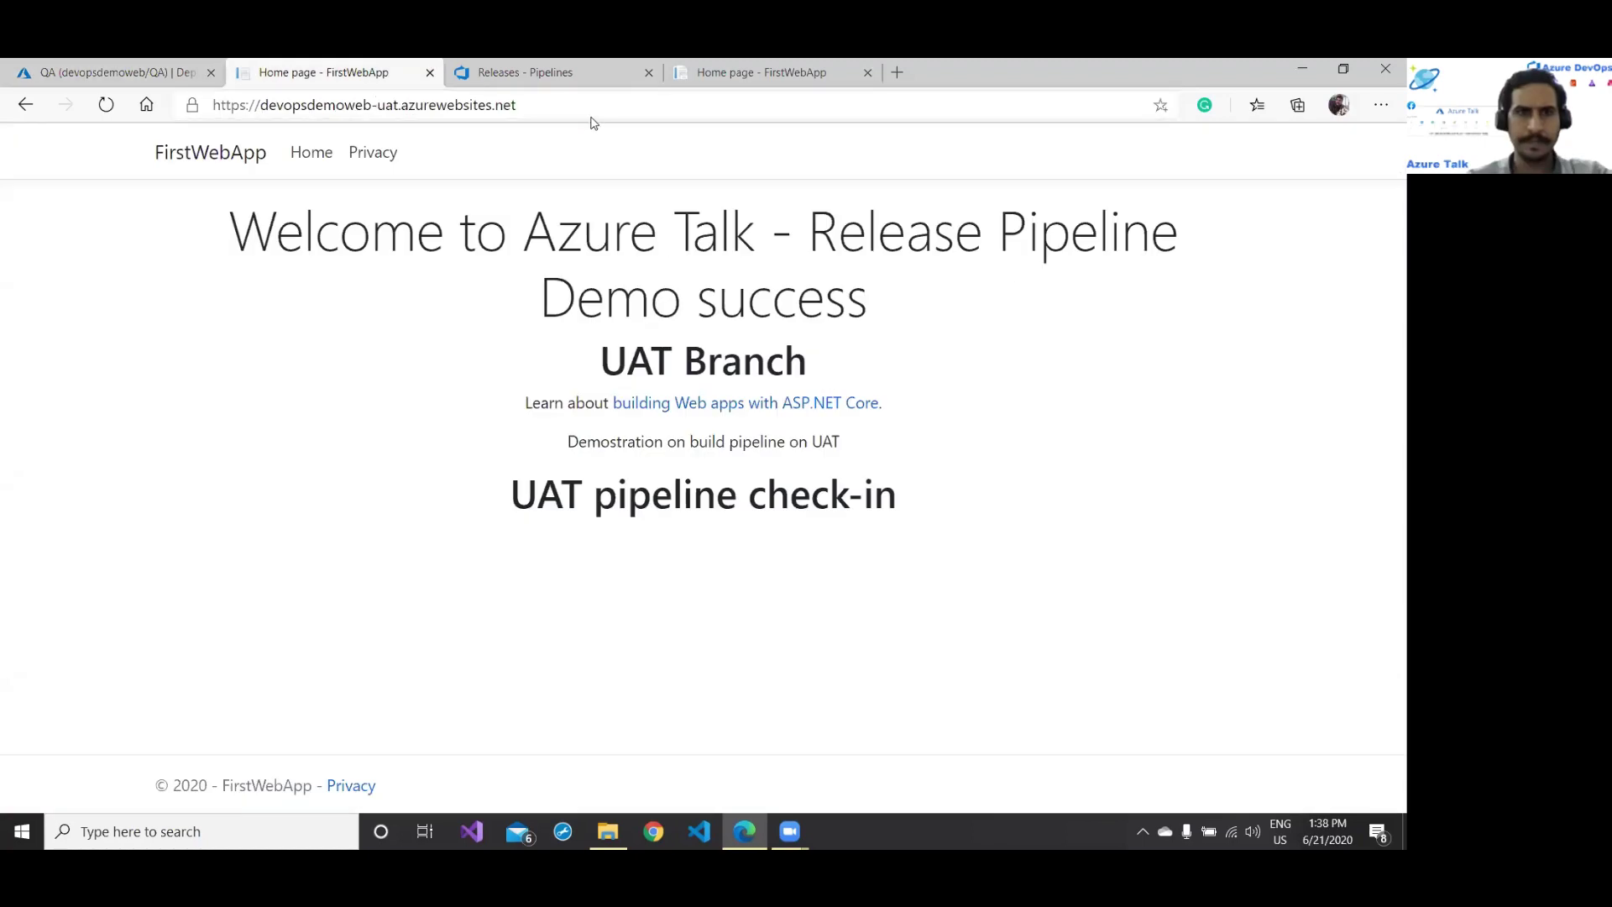
Step: Examine the deployed UAT site at devopsdemoweb-uat.azurewebsites.net, checking its URL, page text and check-in heading
drag(522, 105, 212, 107)
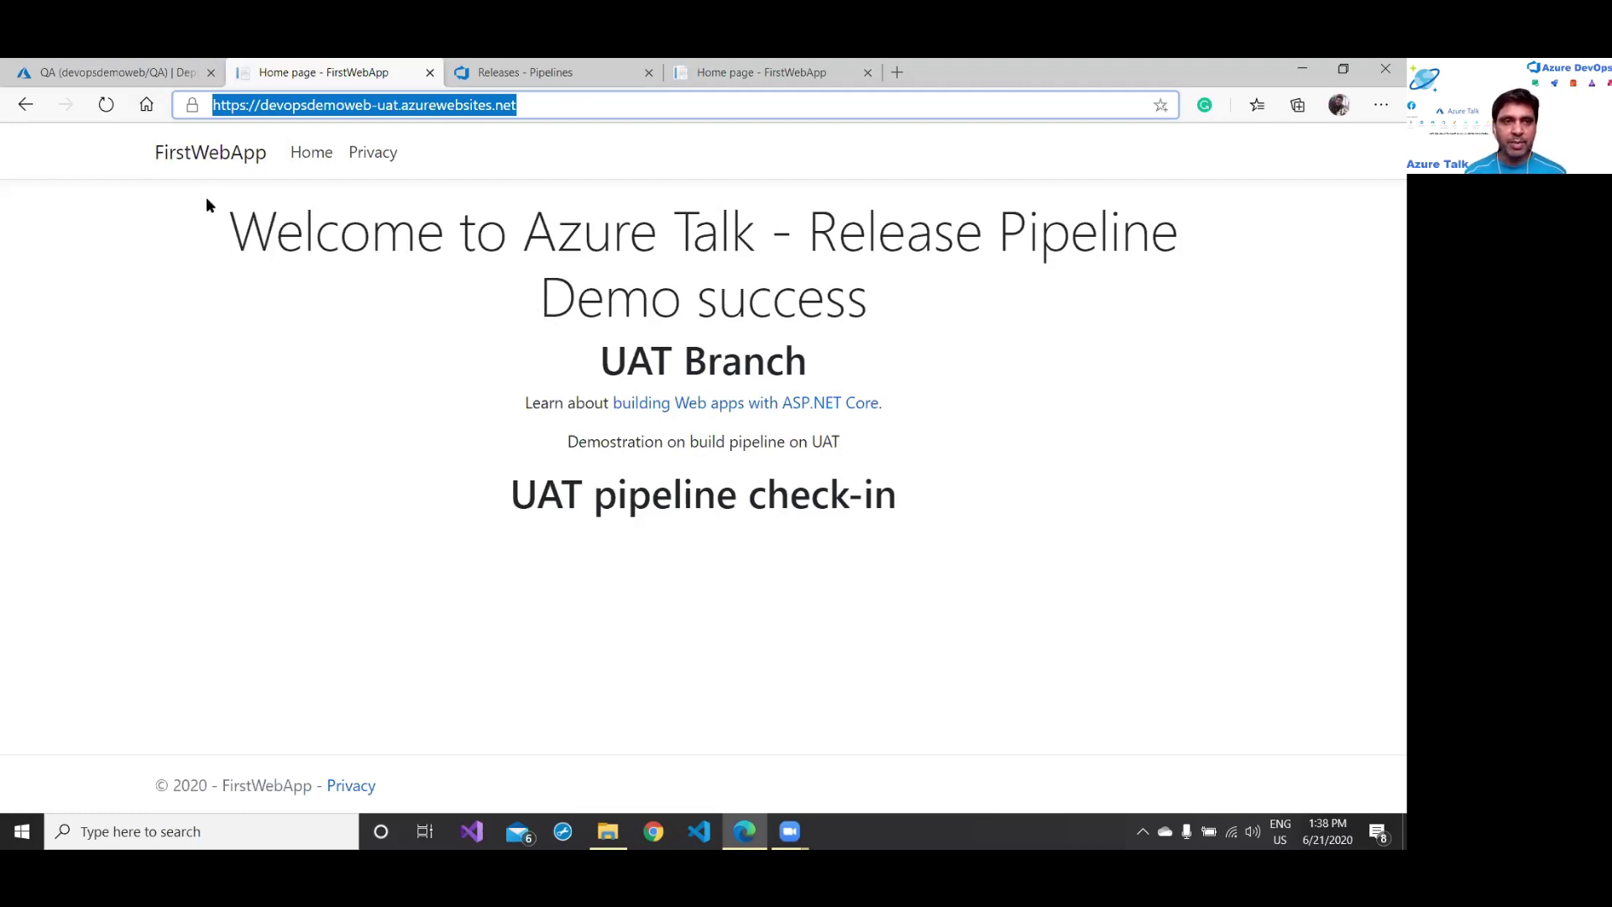
drag(221, 209, 946, 496)
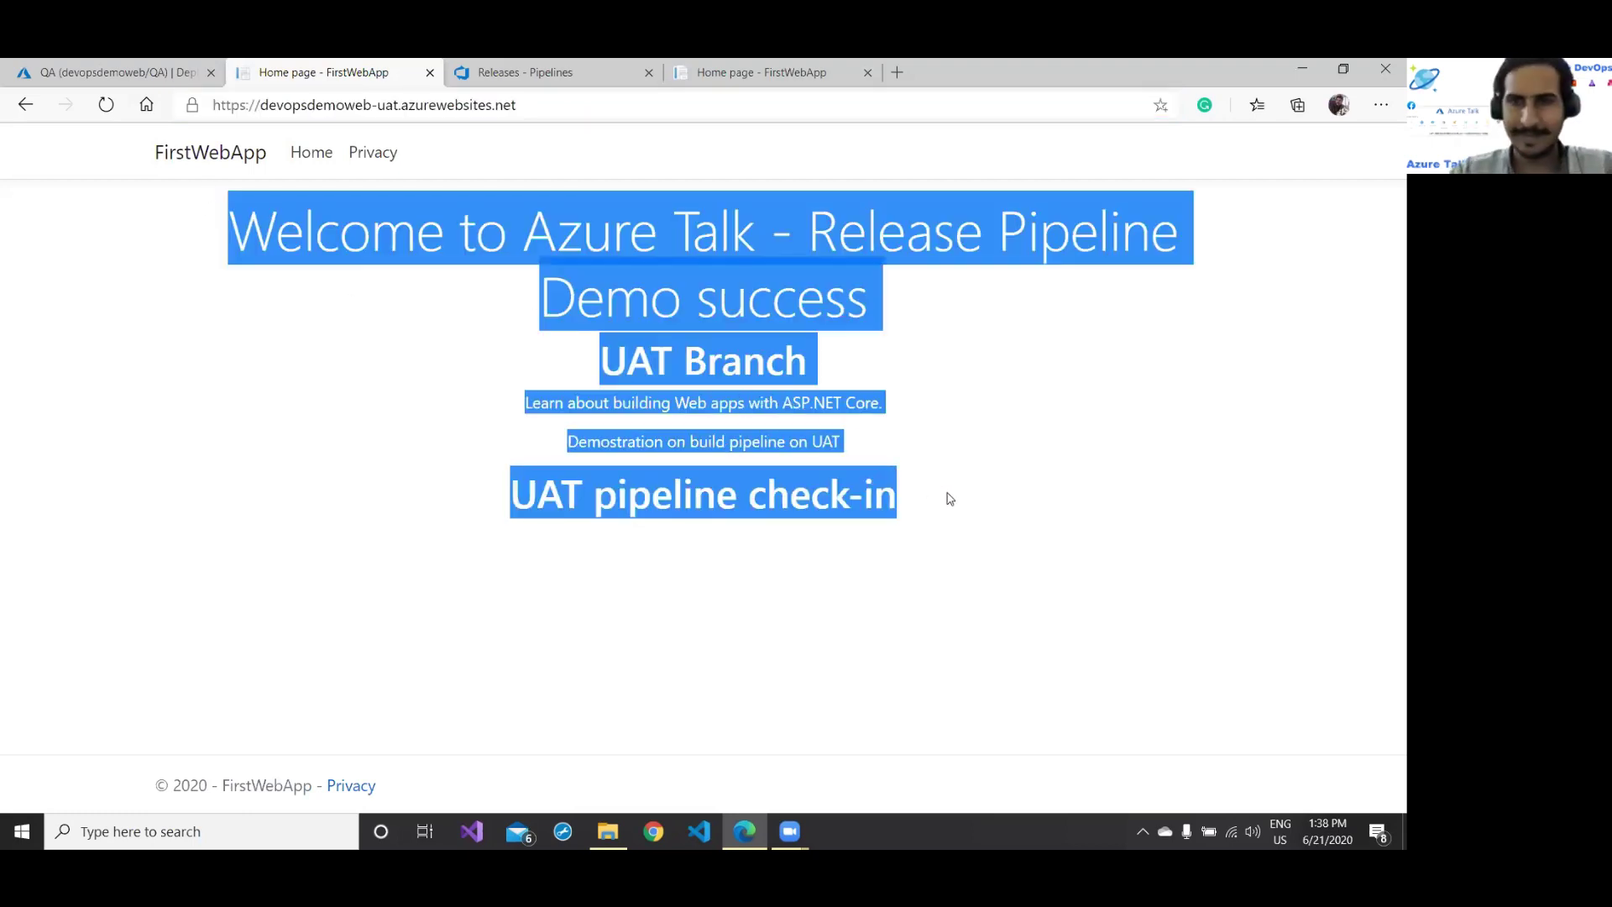
click(1064, 459)
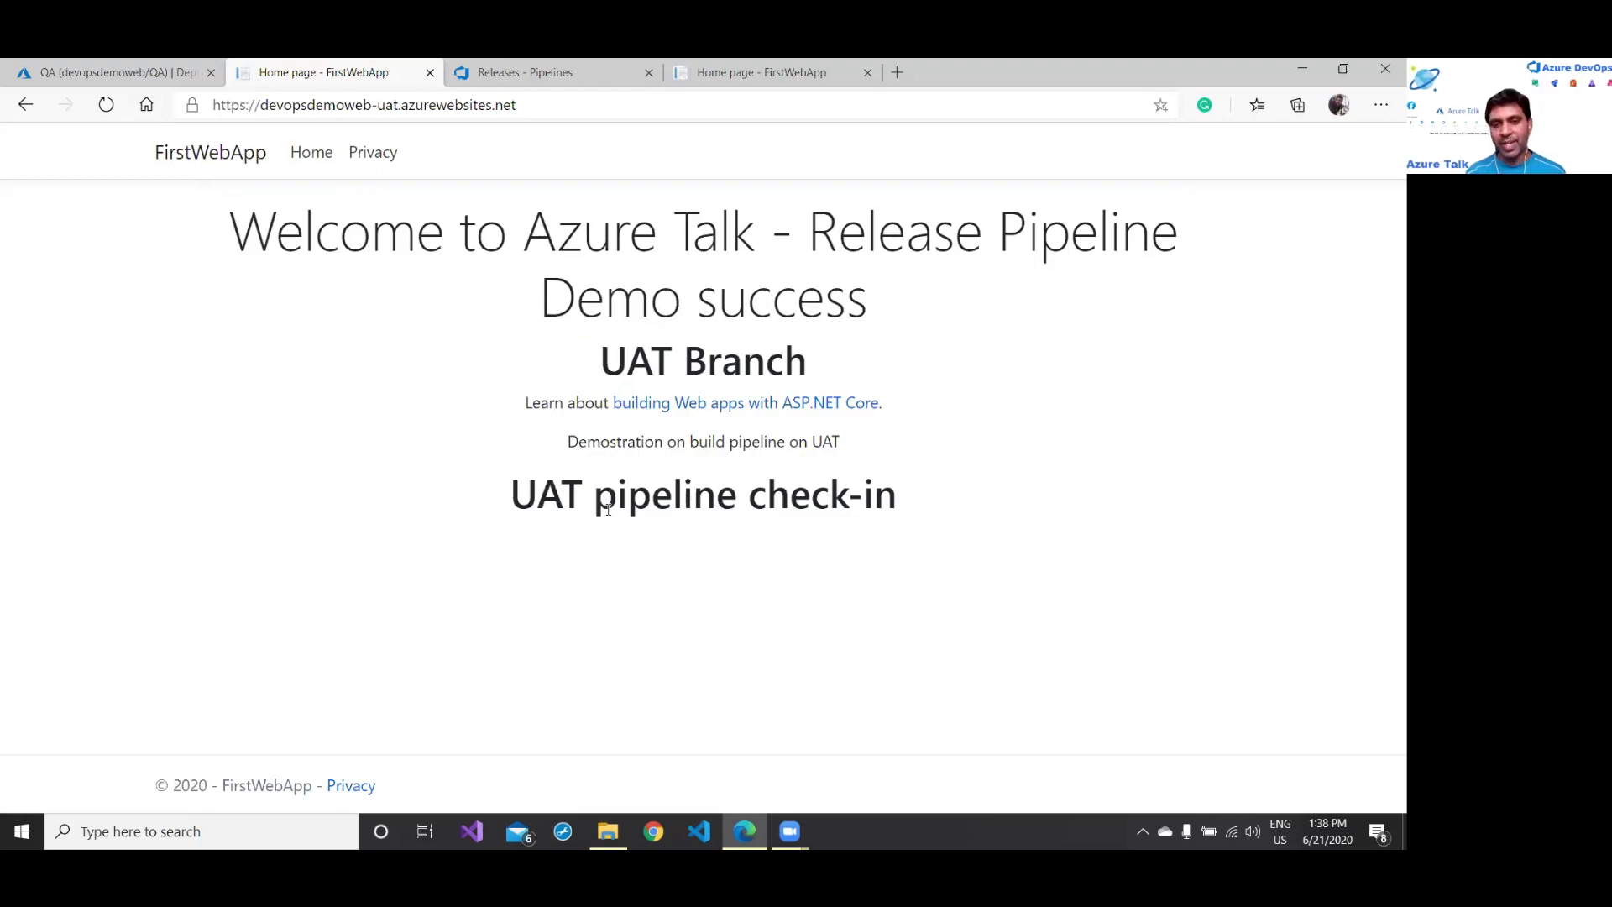
drag(504, 494, 986, 492)
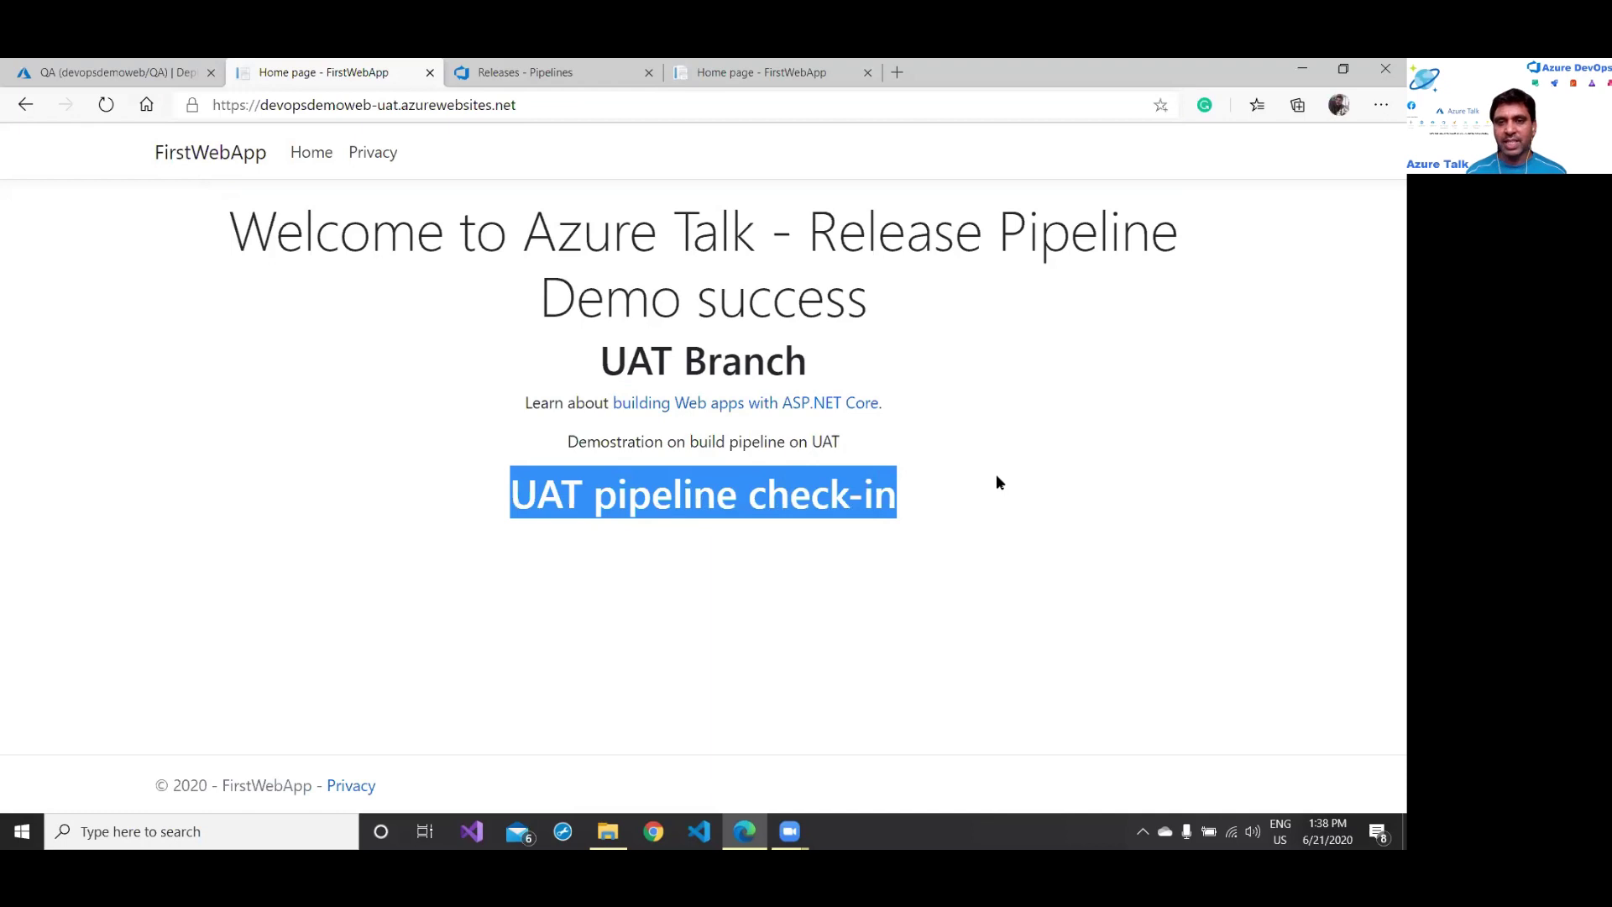
click(997, 481)
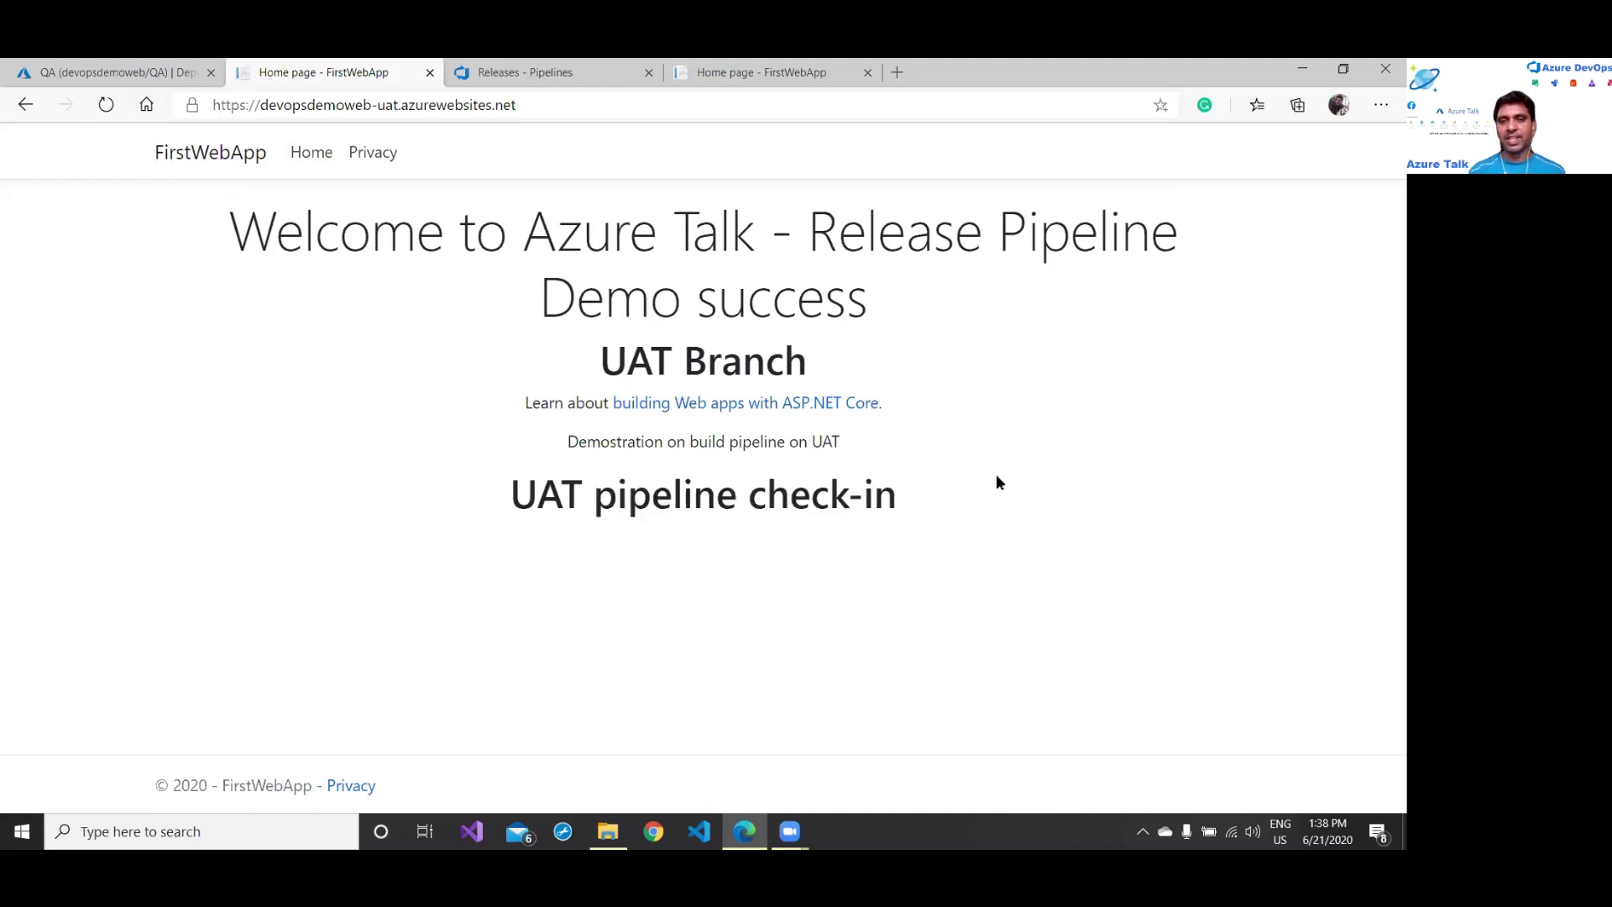
Step: Examine the deployed production site at devopsdemoweb.azurewebsites.net, checking its environment heading and its check-in heading
click(498, 73)
click(725, 72)
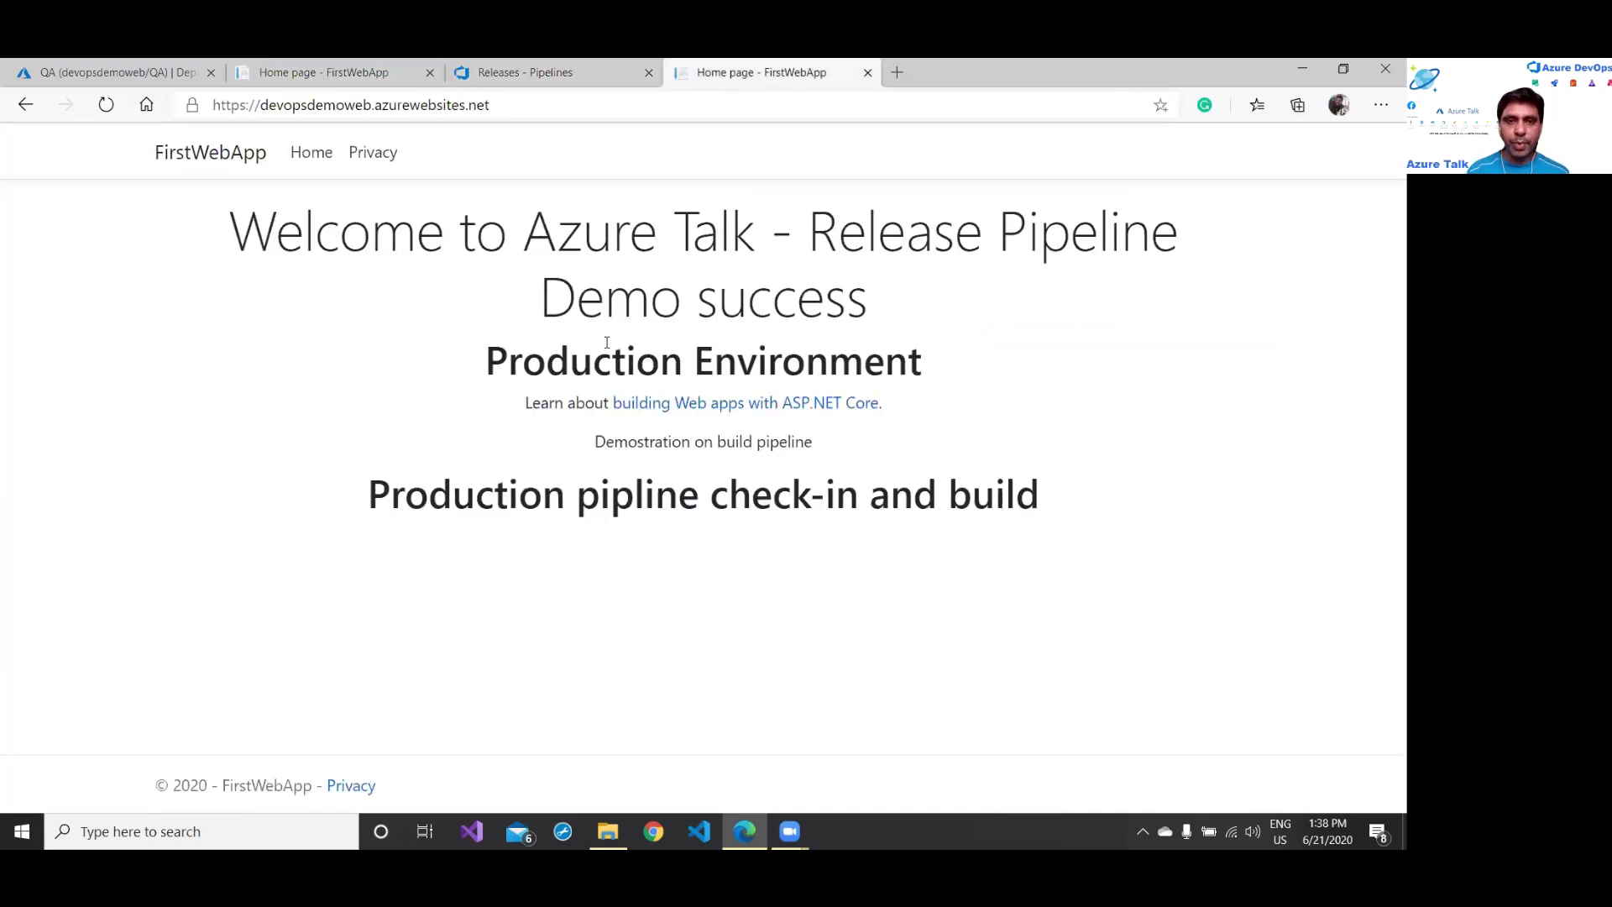
drag(487, 360, 918, 389)
drag(361, 502, 1047, 514)
click(1134, 451)
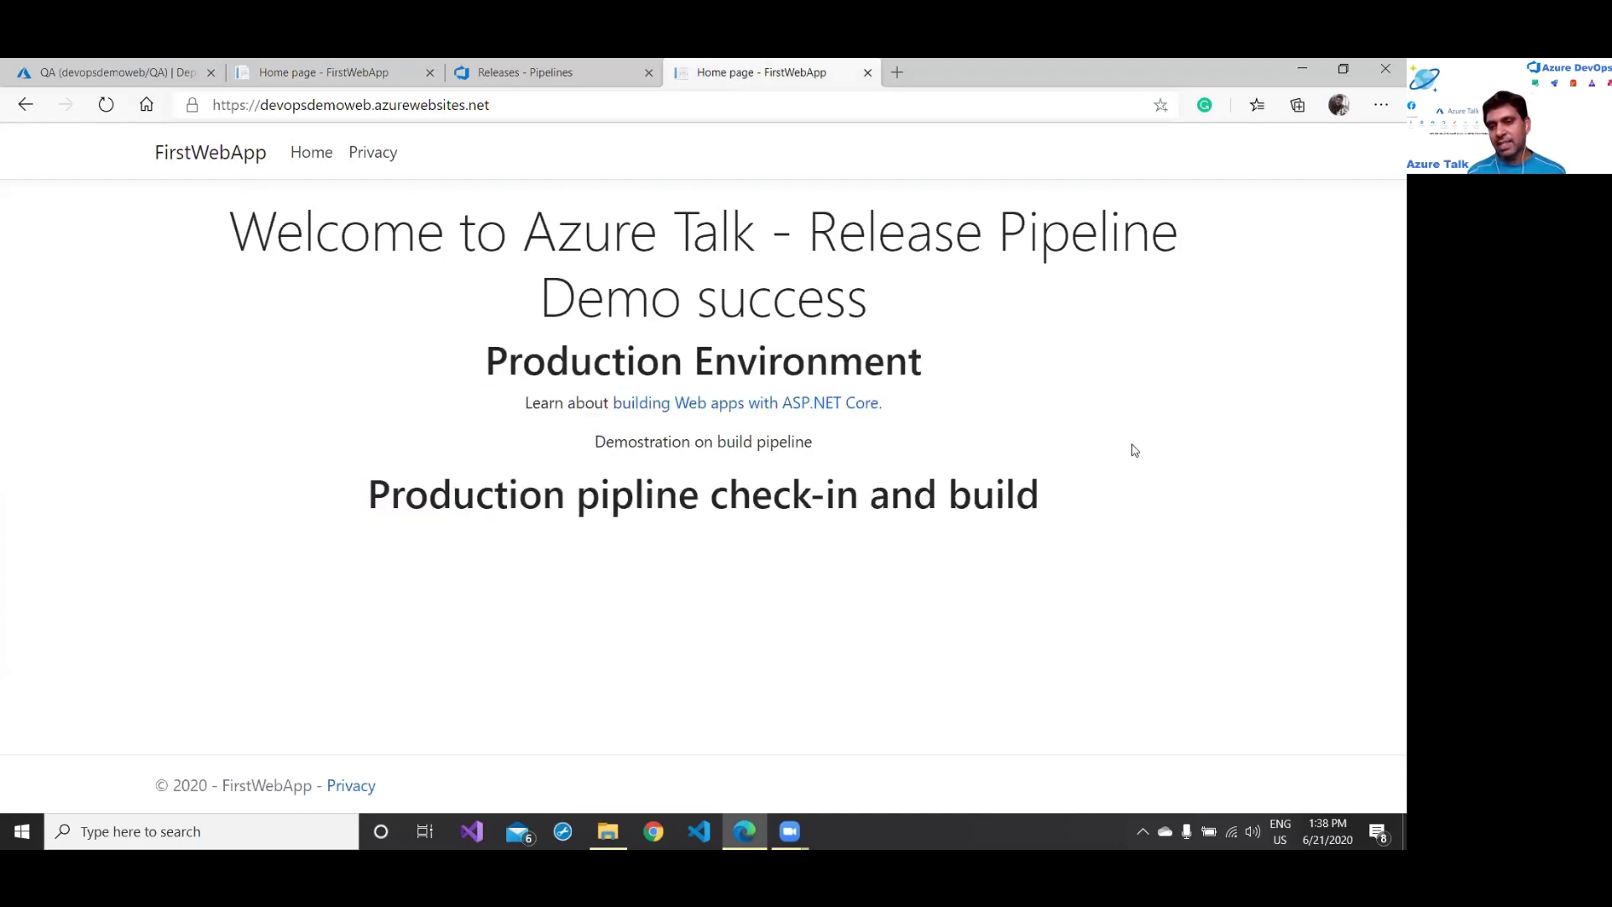